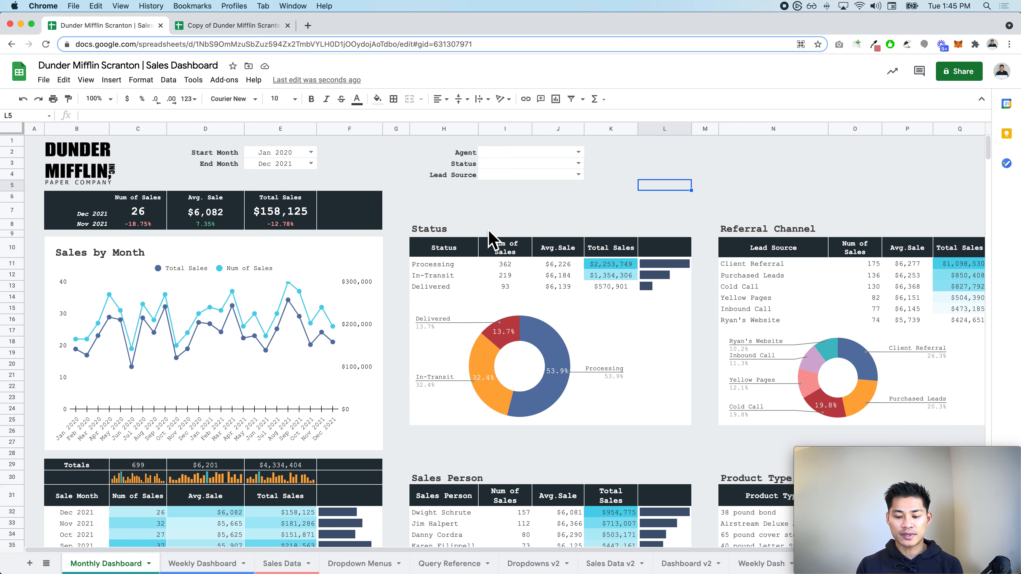
Step: Filter the Monthly Dashboard by the agent with the highest total sales and review the filtered tables
key(super+equal)
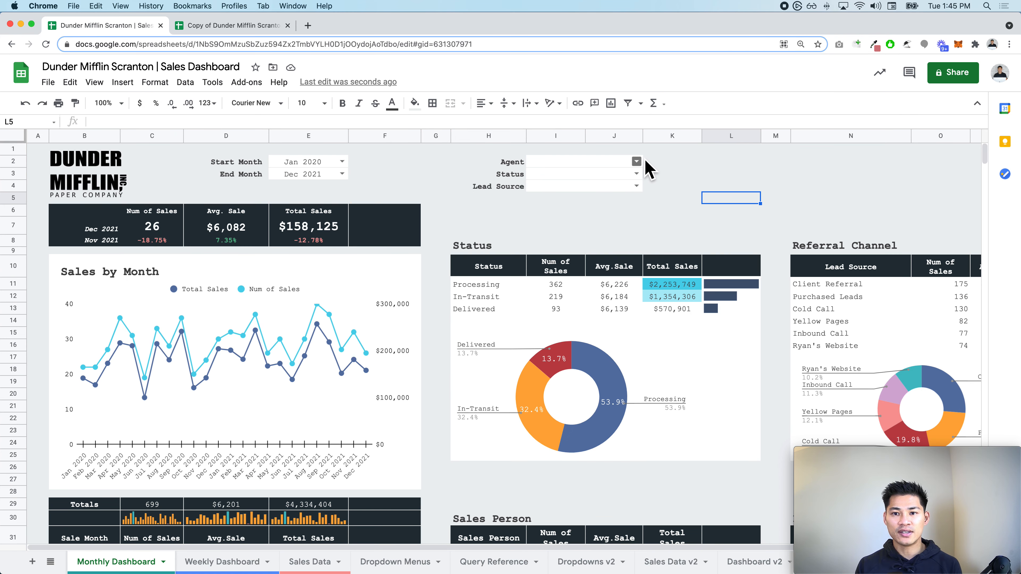
click(637, 162)
click(611, 204)
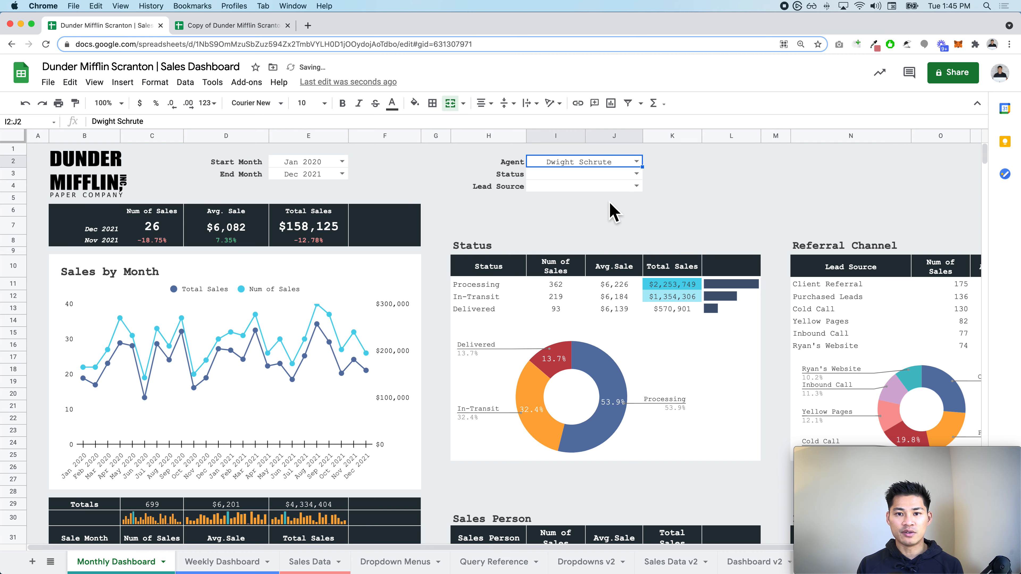
scroll(530, 531, down, 2)
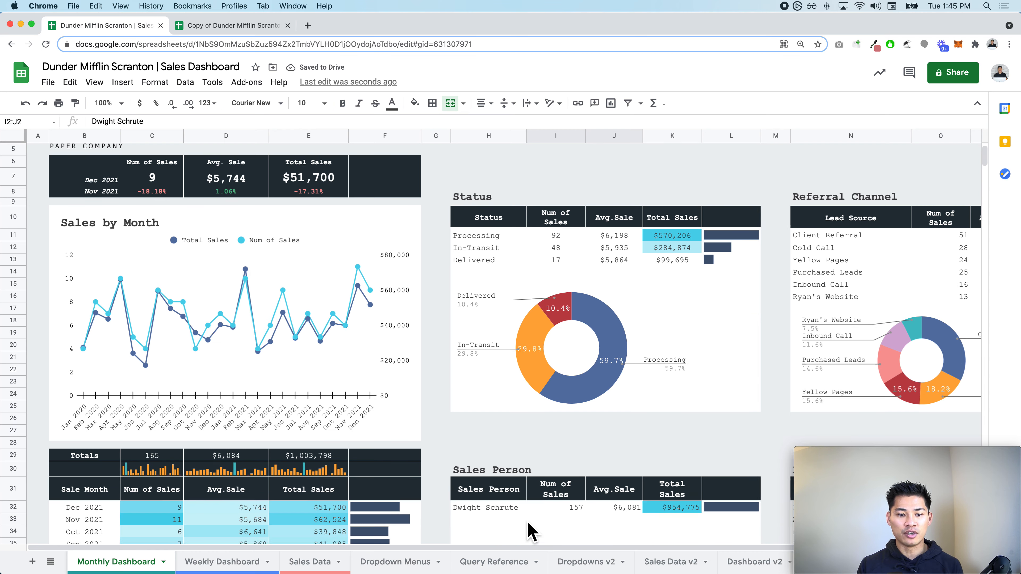
scroll(530, 531, down, 3)
scroll(529, 483, up, 5)
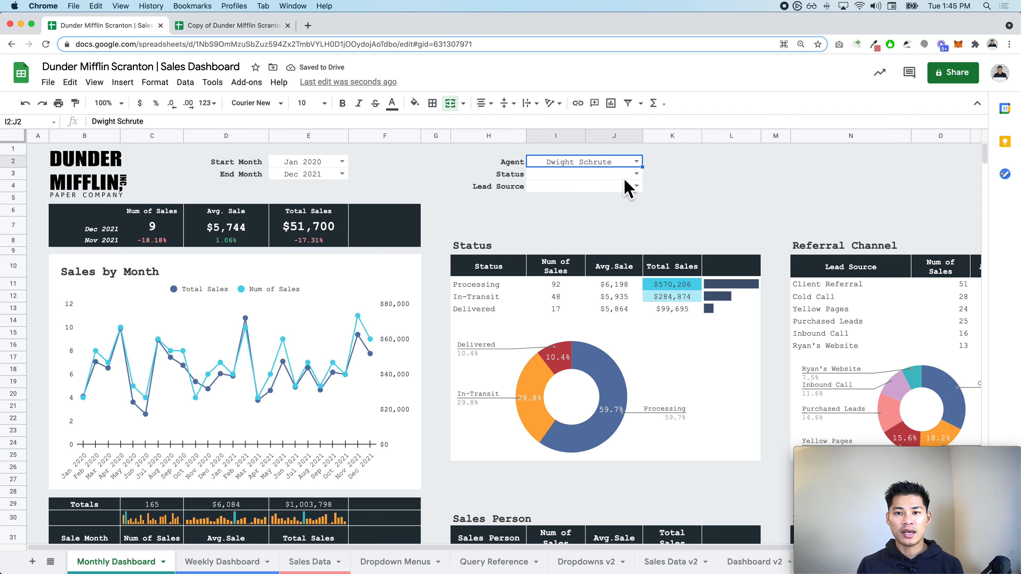
Step: Set the Monthly Dashboard's Status filter to Delivered
click(636, 174)
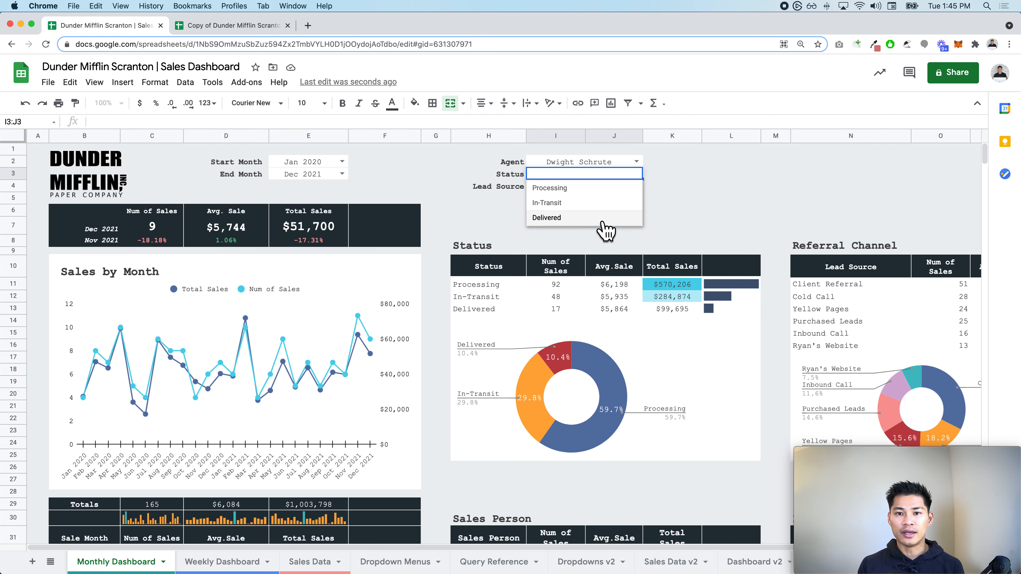
click(603, 222)
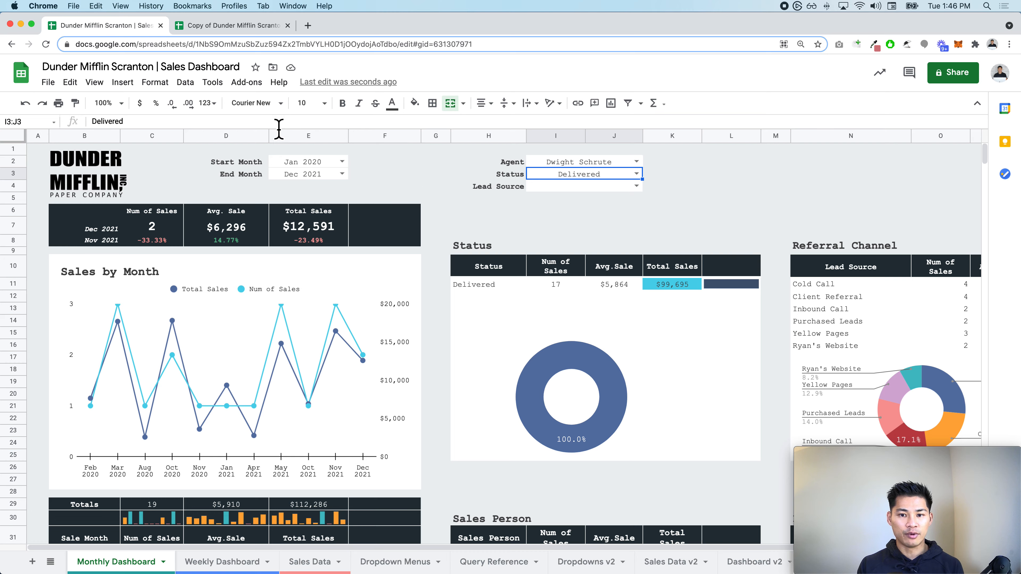
click(436, 189)
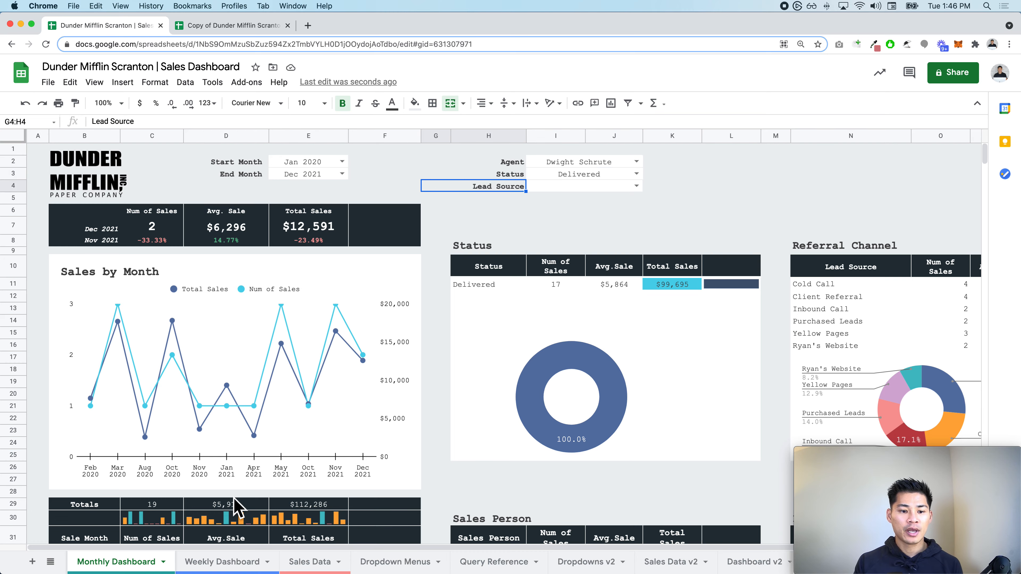
Step: Examine the Sales Data sheet's Sale Date, Sales Person, Status and Lead Source columns that feed the dashboard filters
click(309, 563)
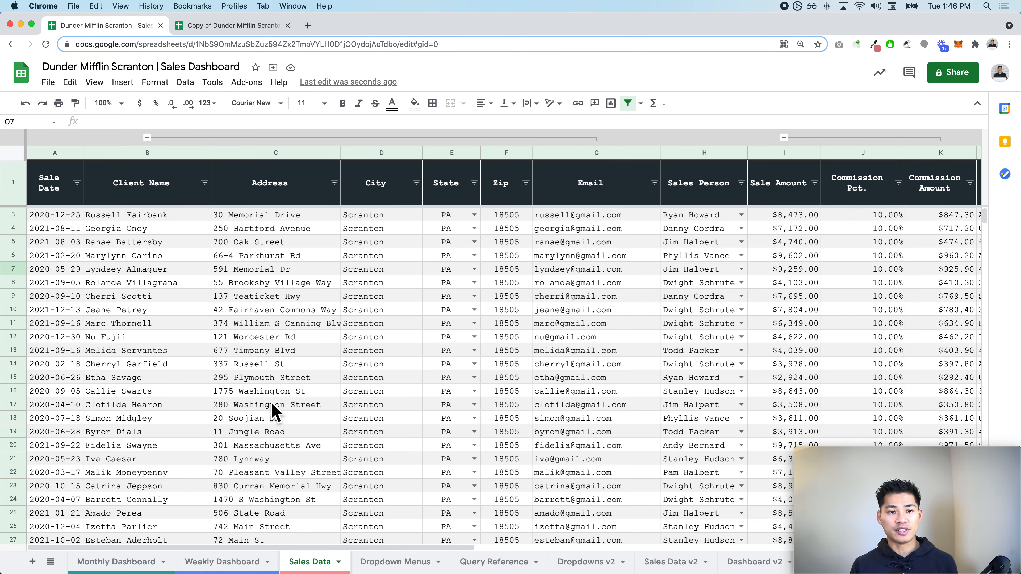
scroll(274, 410, down, 2)
scroll(273, 410, up, 3)
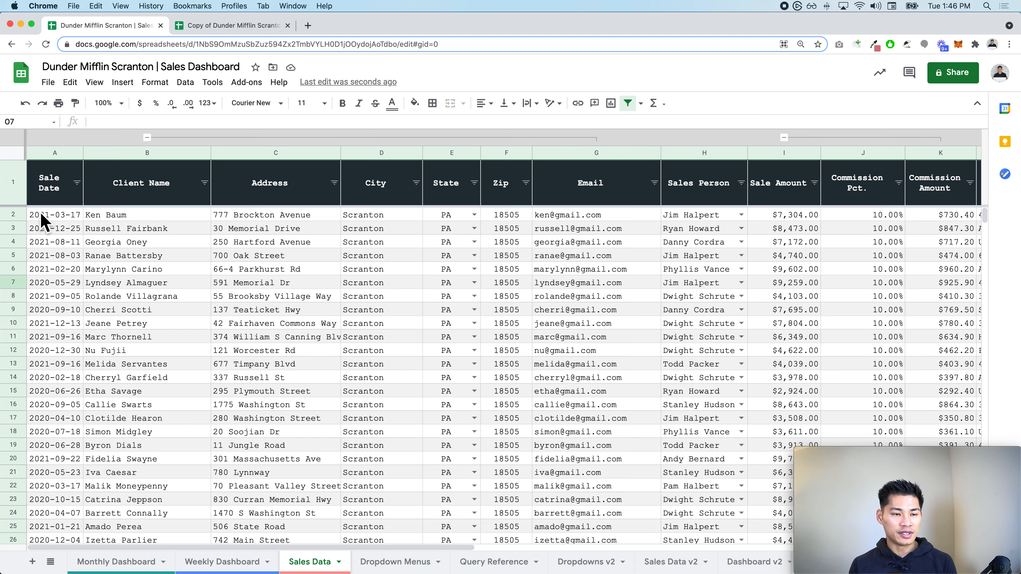
click(58, 219)
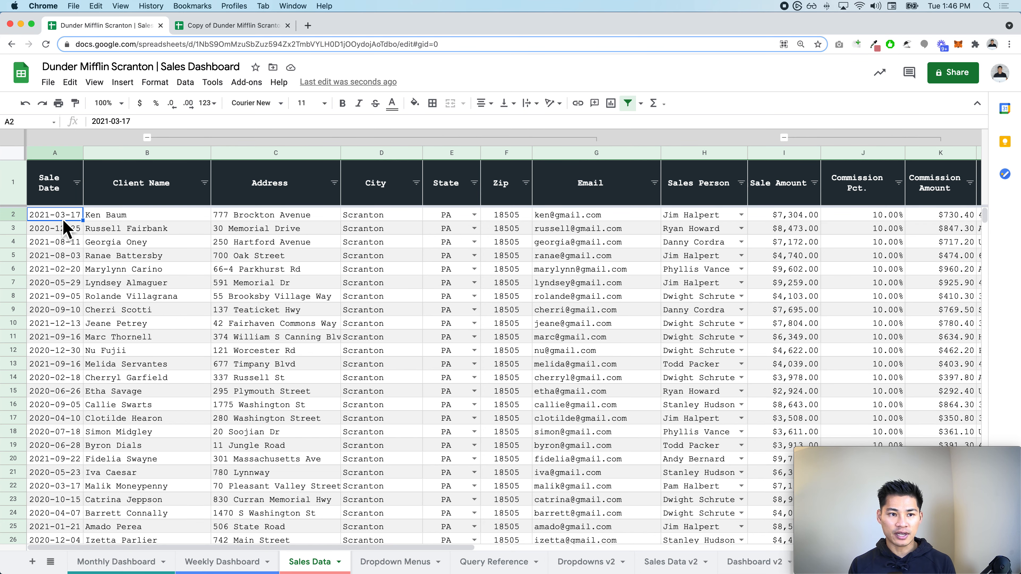
scroll(313, 274, right, 2)
click(652, 216)
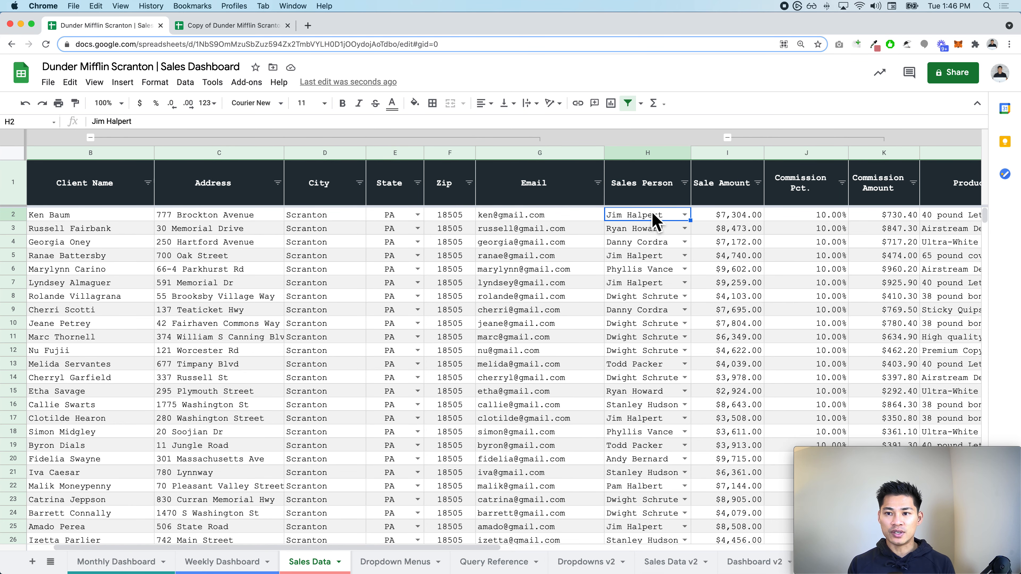
scroll(402, 242, right, 5)
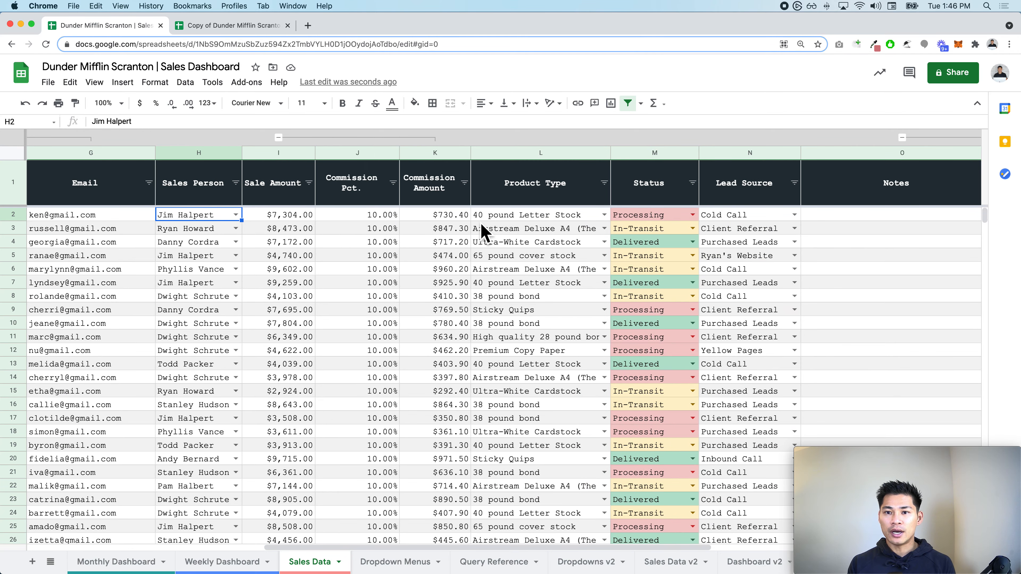
click(634, 217)
click(730, 218)
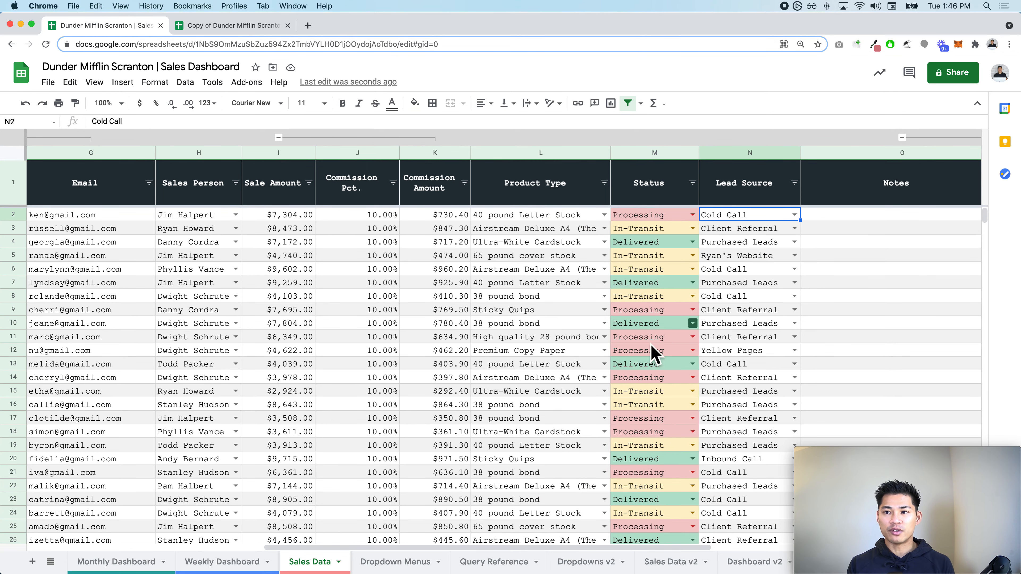
Step: Switch to the copy of the Sales Dashboard workbook and clear the whole Sale Month column P on Sales Data
click(193, 27)
scroll(262, 411, left, 6)
scroll(261, 412, right, 4)
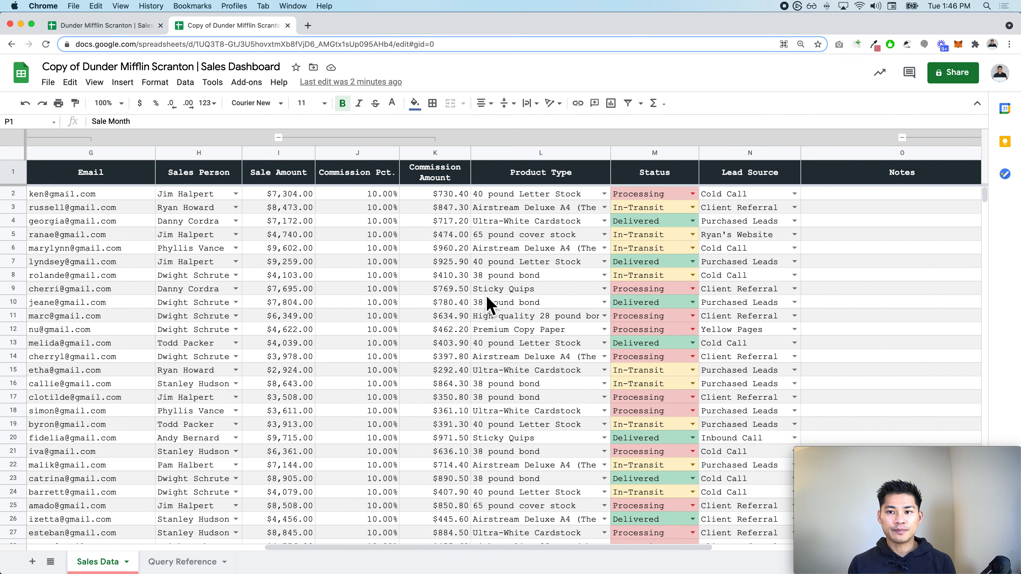
scroll(856, 214, right, 3)
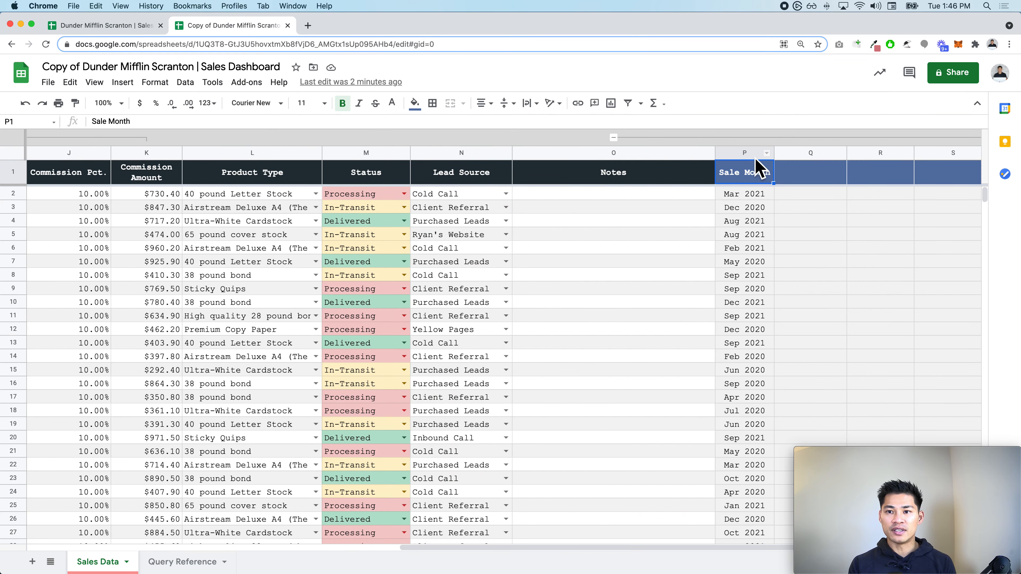
click(748, 153)
key(Delete)
scroll(603, 228, left, 2)
scroll(603, 227, left, 5)
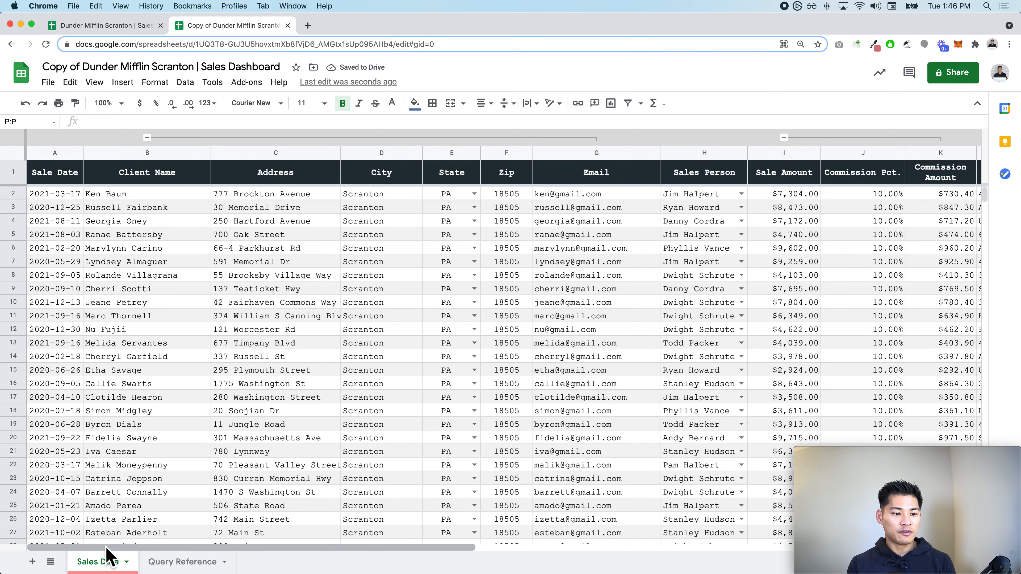
Step: Add a new sheet and enter the labels Start Month in A2 and End Month in A3
click(32, 561)
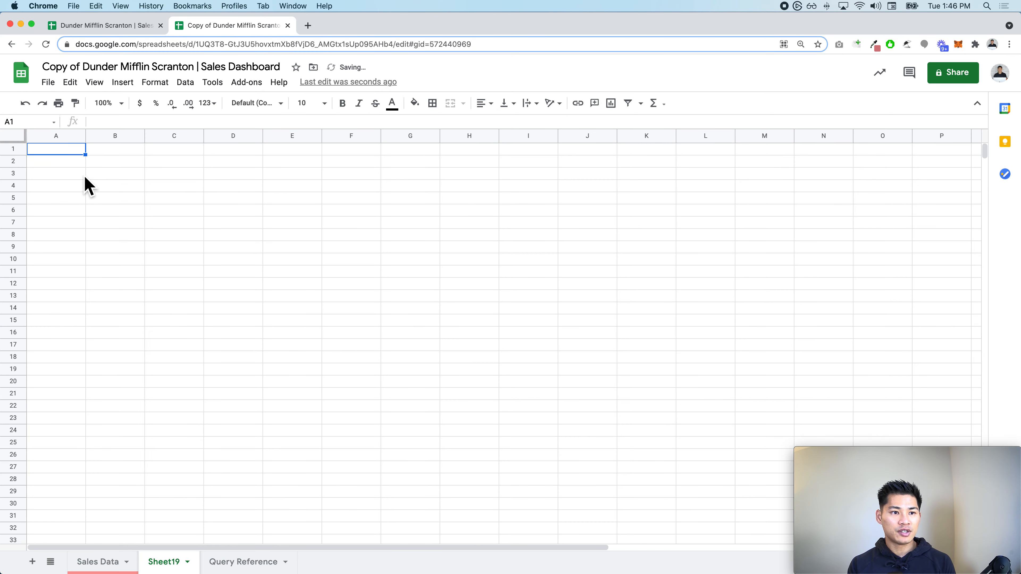
key(Down)
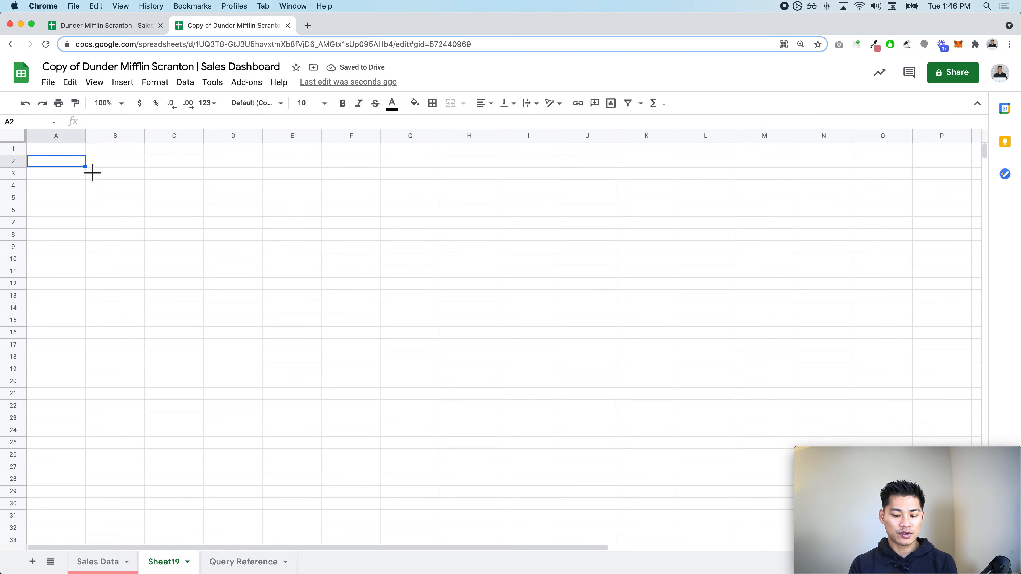
text(S)
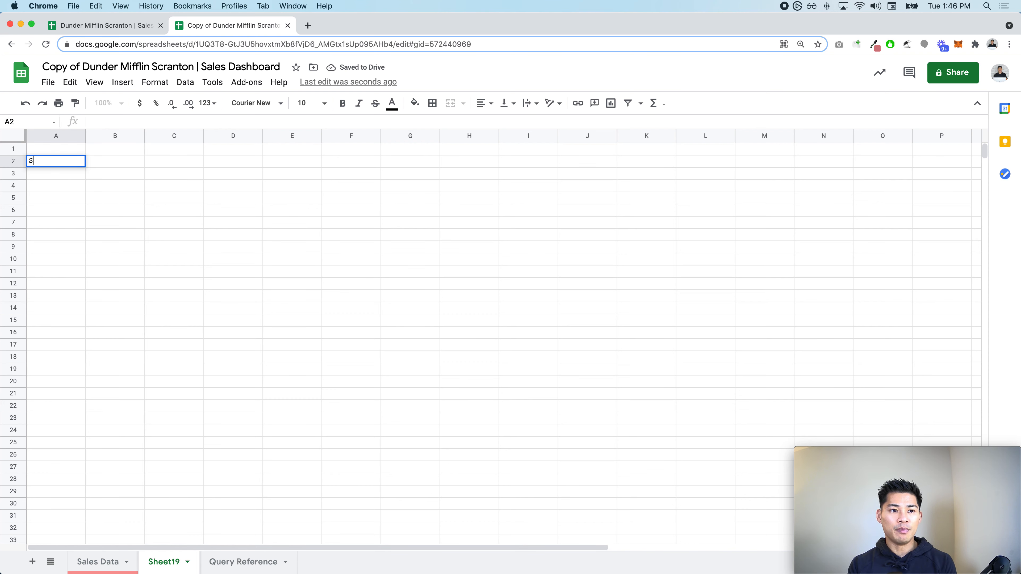
text(tart Month)
key(Return)
text(End M)
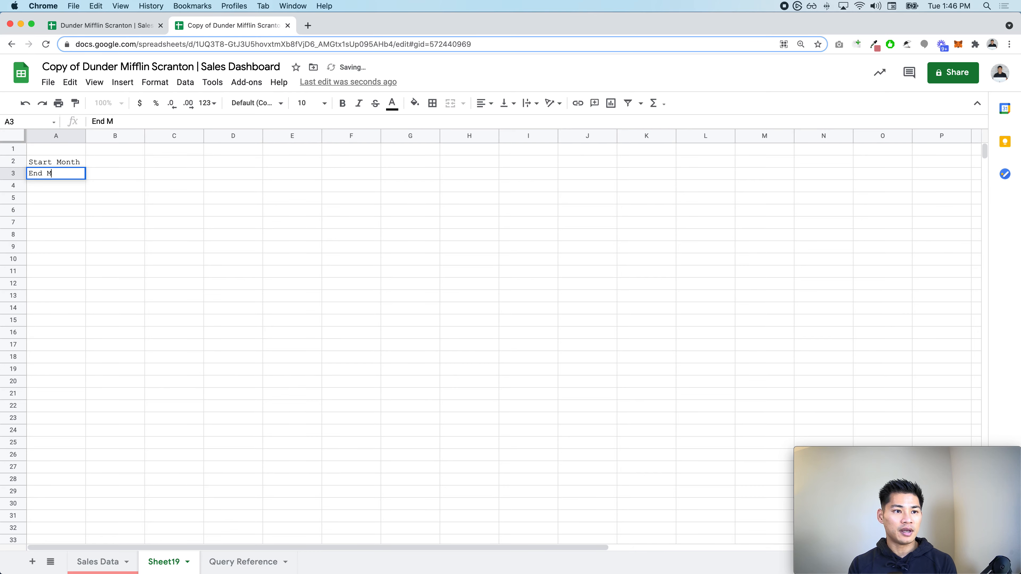
key(Tab)
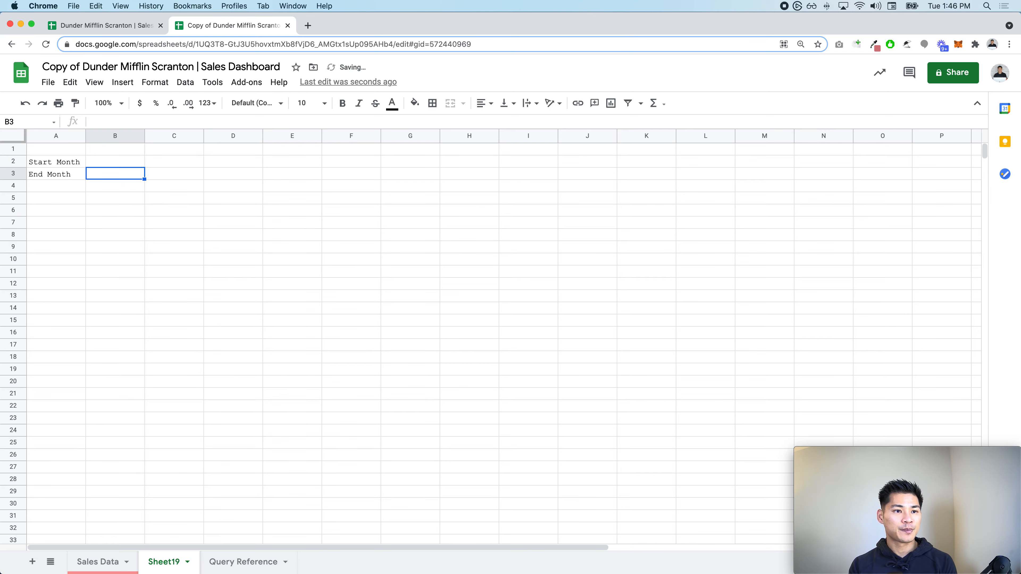
Step: On the Sales Data sheet, enter the header Month in P1, beside the Notes column
click(113, 563)
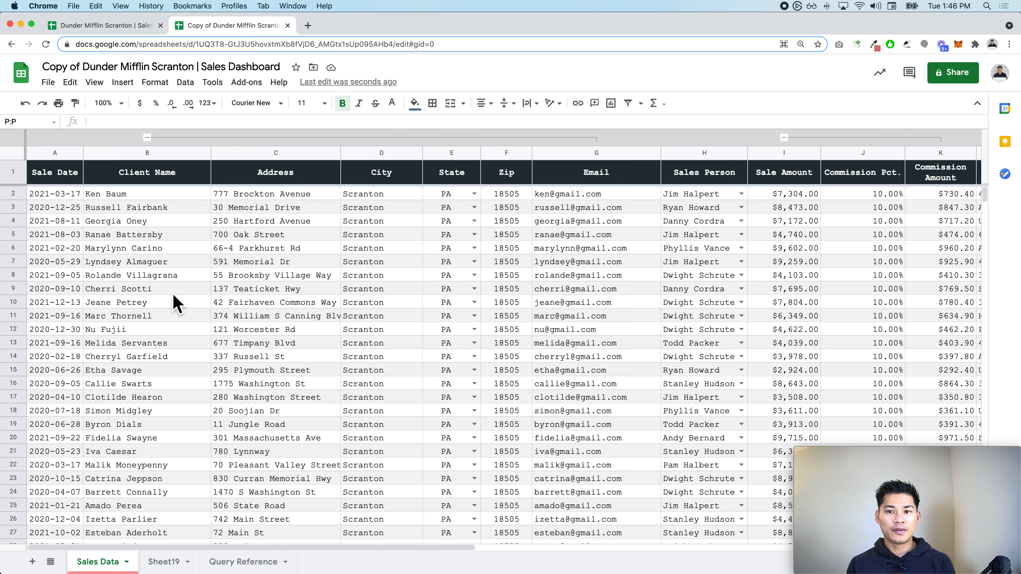
scroll(177, 306, right, 10)
click(828, 186)
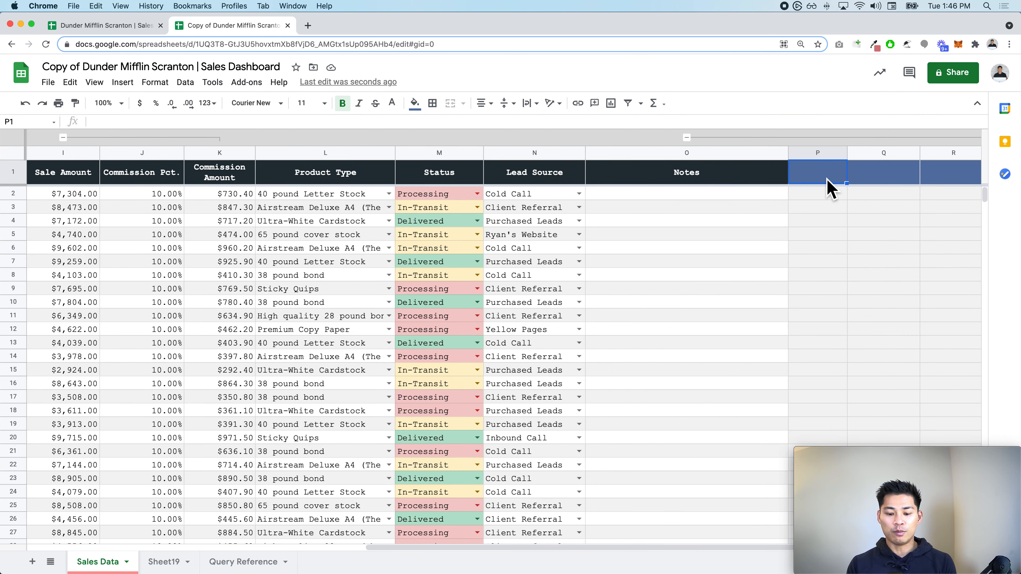
text(Month)
key(Return)
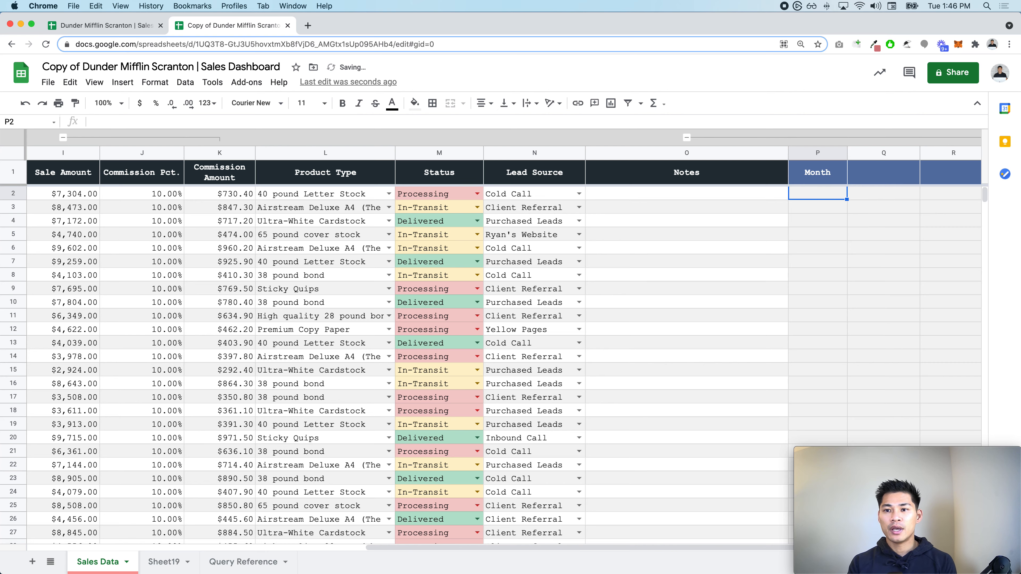
Step: Start a DATE formula in P2 of the Month column, using YEAR(A2) from the Sale Date as its year argument
scroll(741, 227, left, 10)
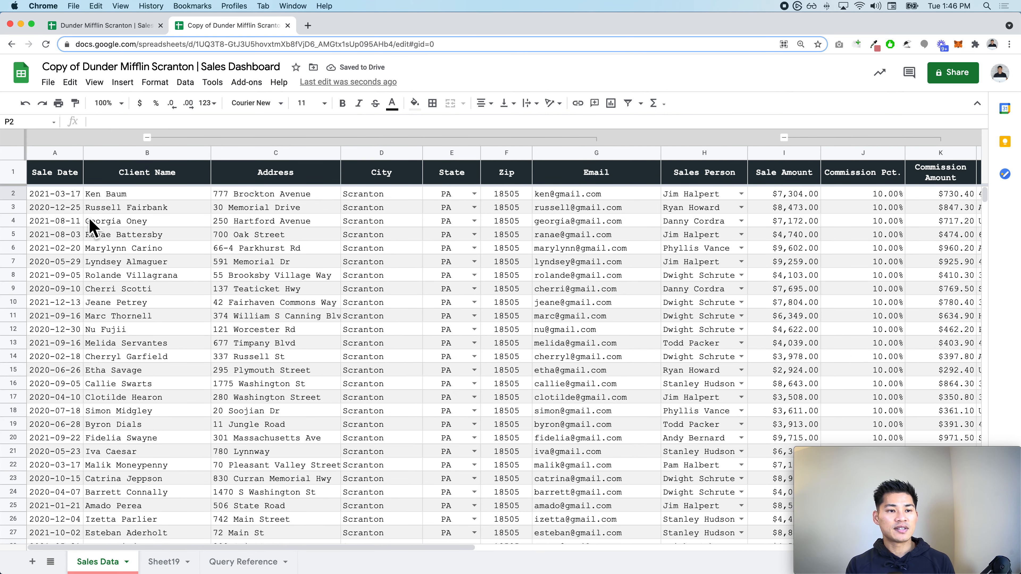
scroll(337, 262, right, 10)
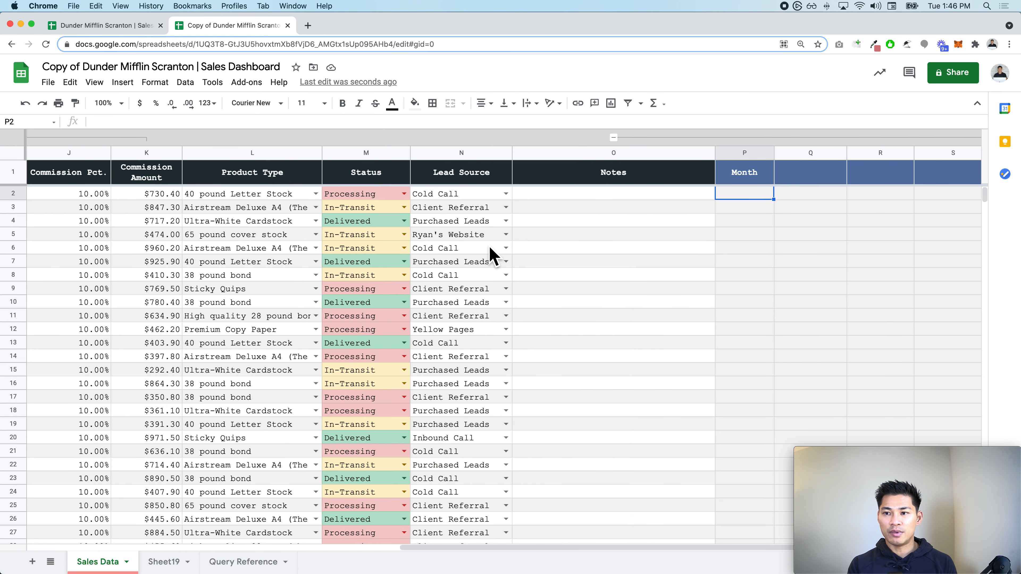
scroll(493, 257, right, 2)
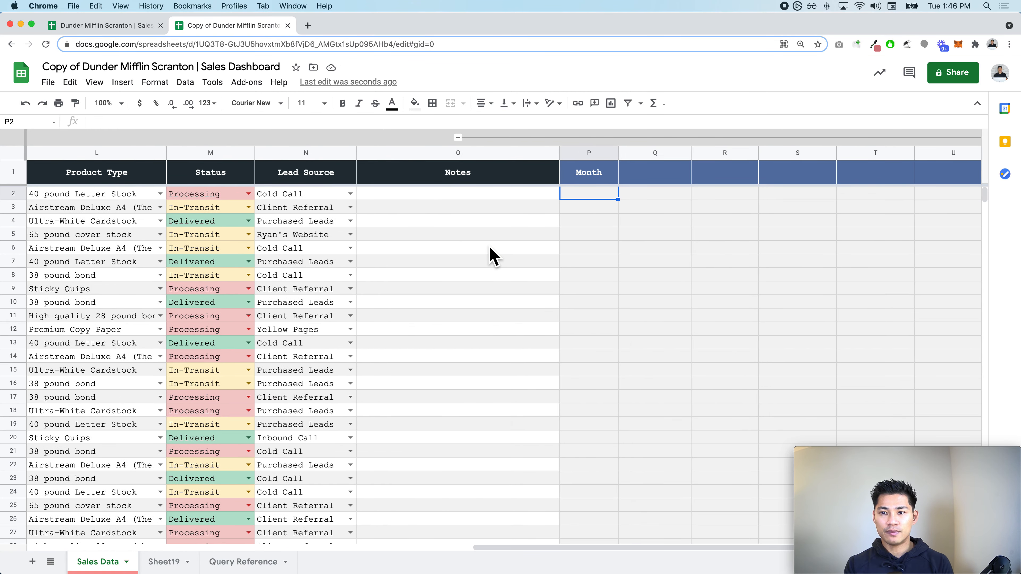
text(=DATE+)
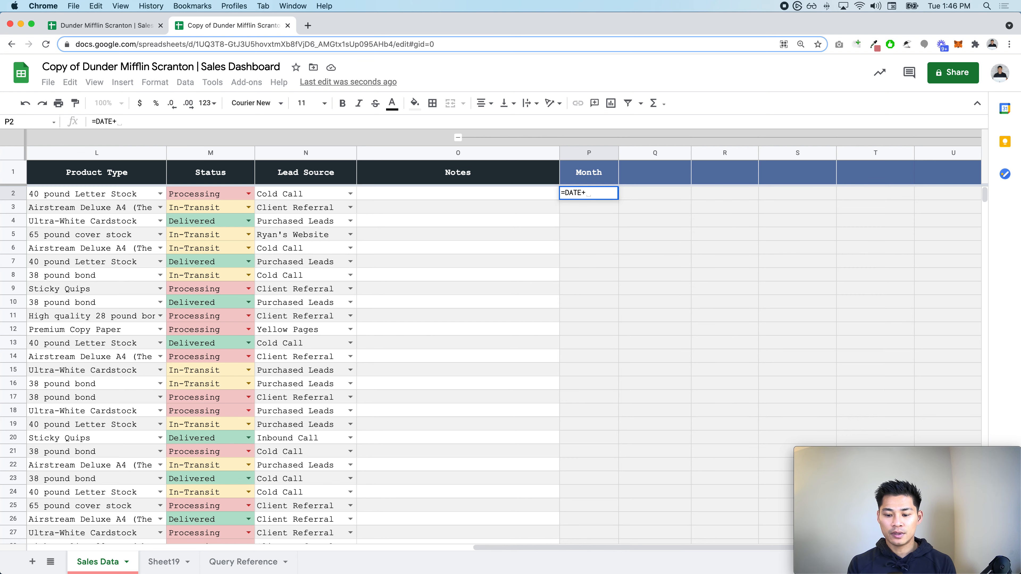
key(super+equal)
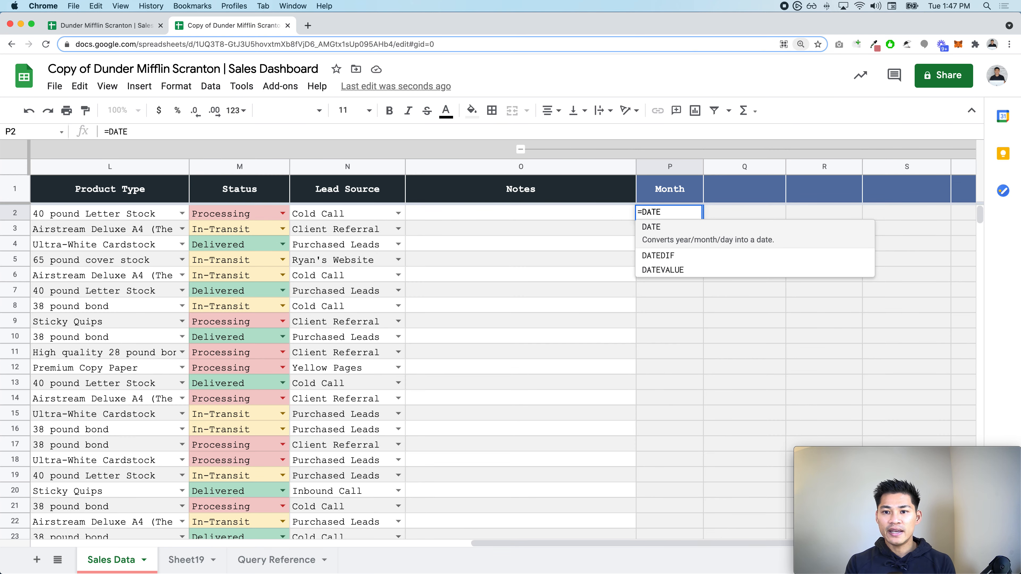
text(()
click(632, 212)
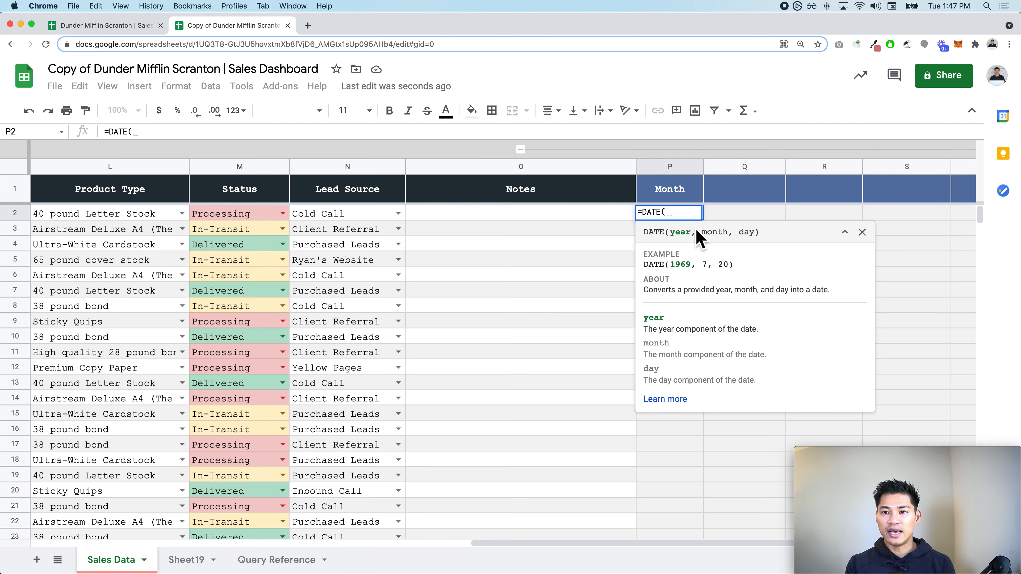
text(Y)
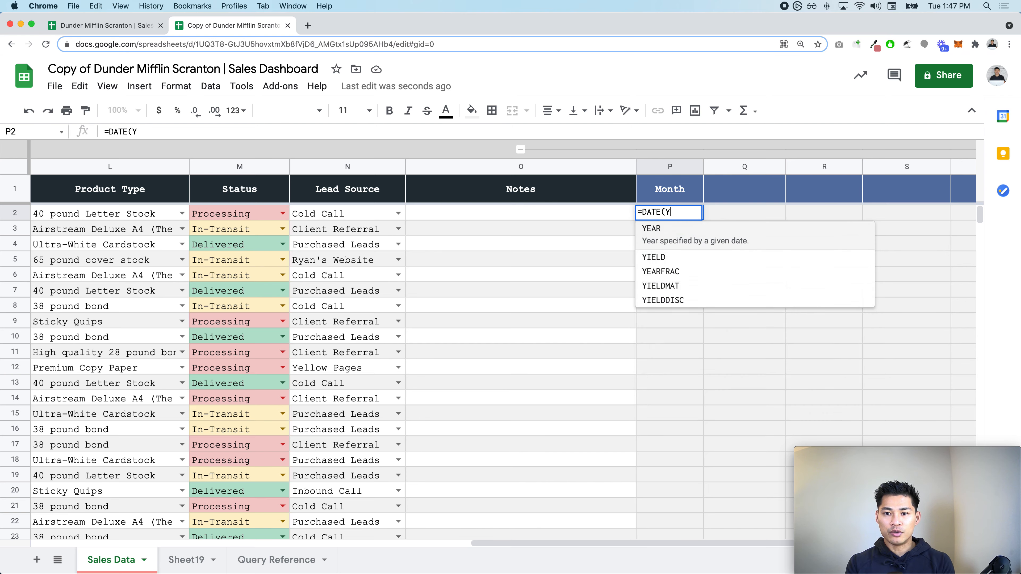
text(EAR()
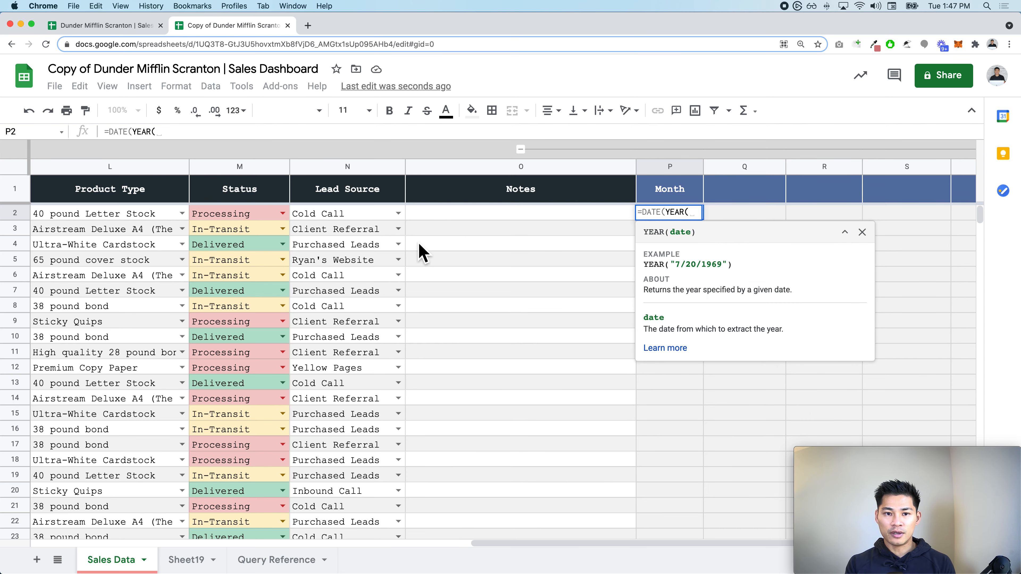
scroll(422, 249, left, 10)
click(60, 219)
text())
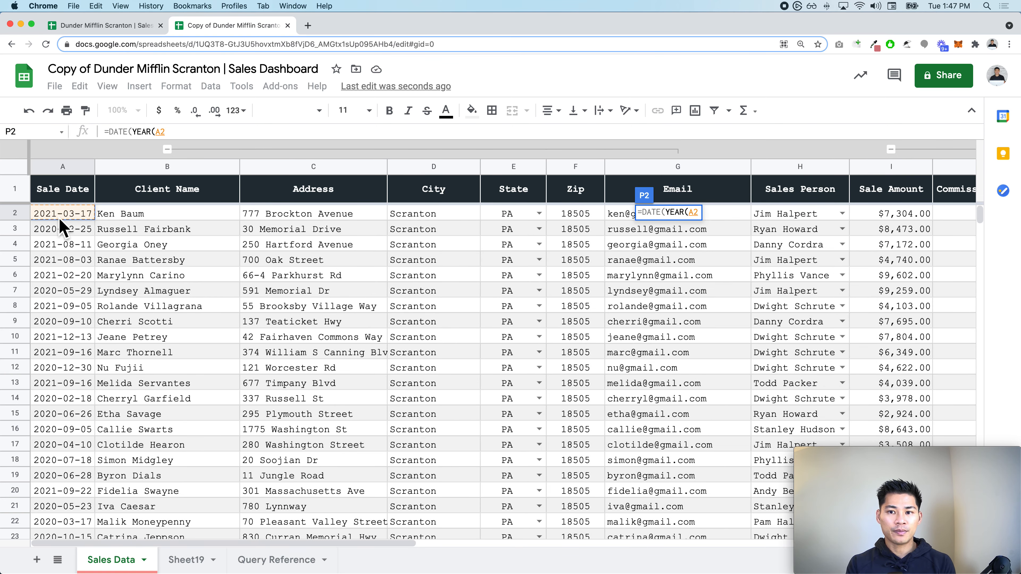
Step: Complete the P2 formula with MONTH(A2) as the month and 1 as the day: =DATE(YEAR(A2),MONTH(A2),1)
text(,MONTH()
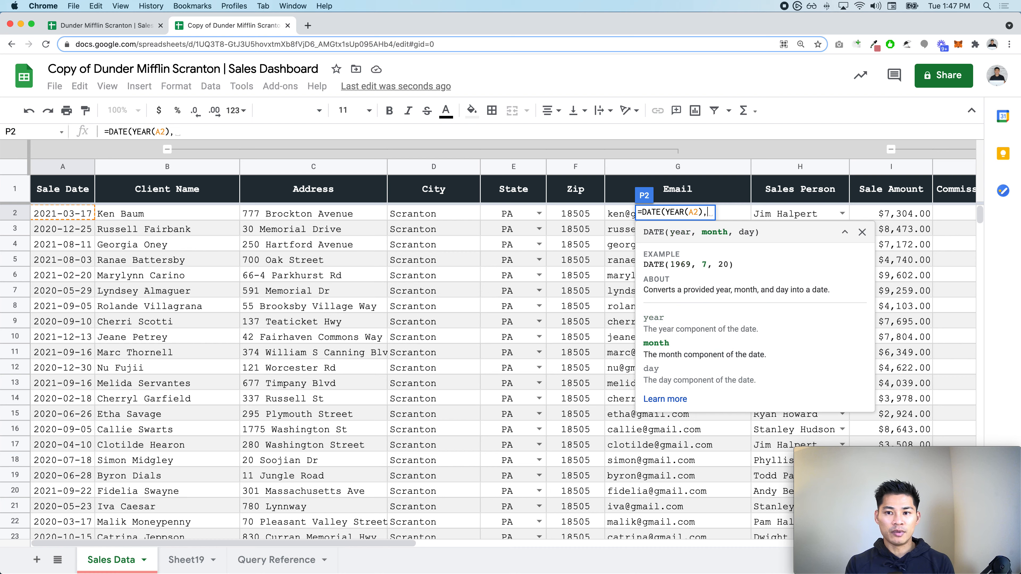
click(60, 214)
text(),)
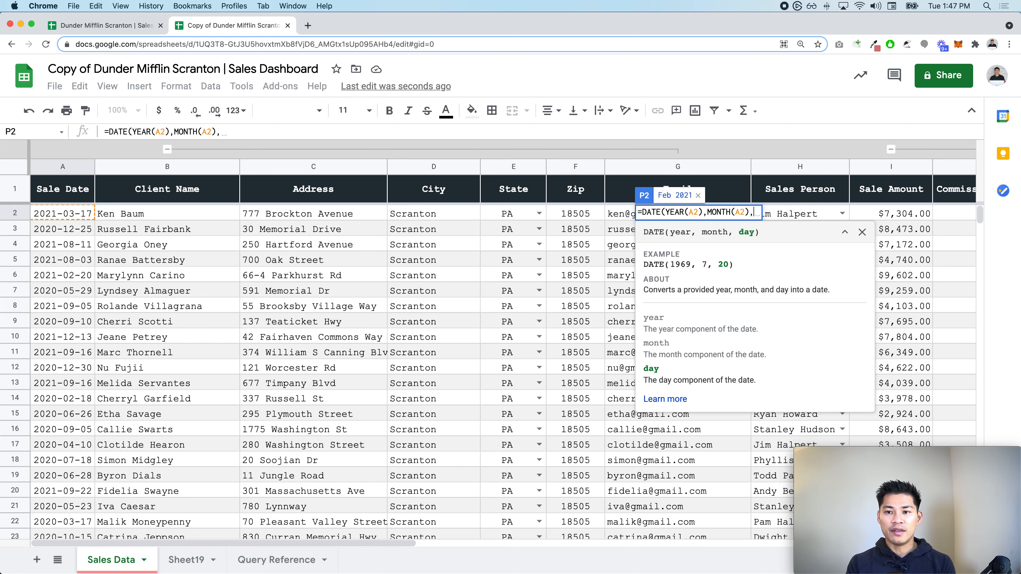
text(1))
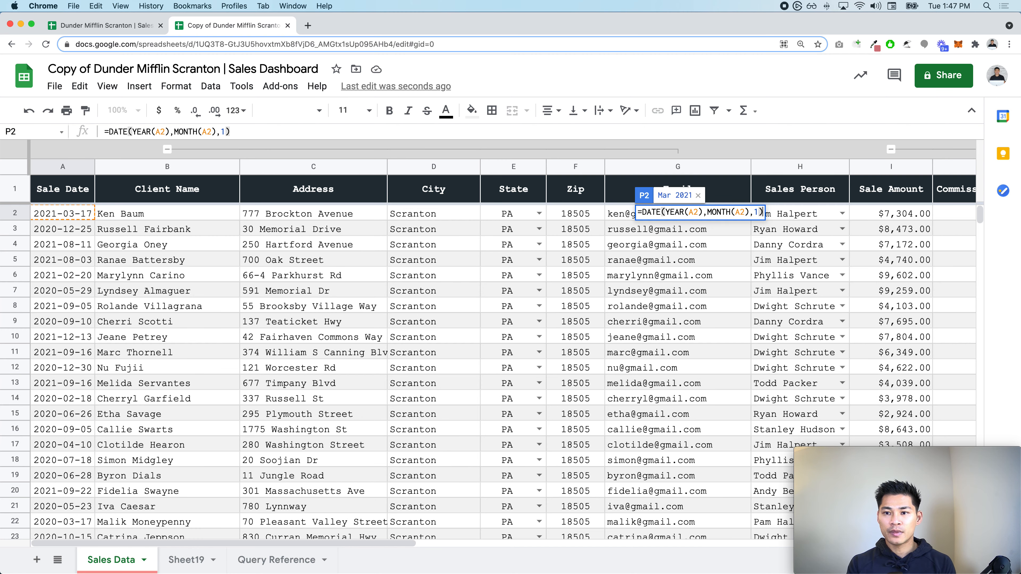
key(Return)
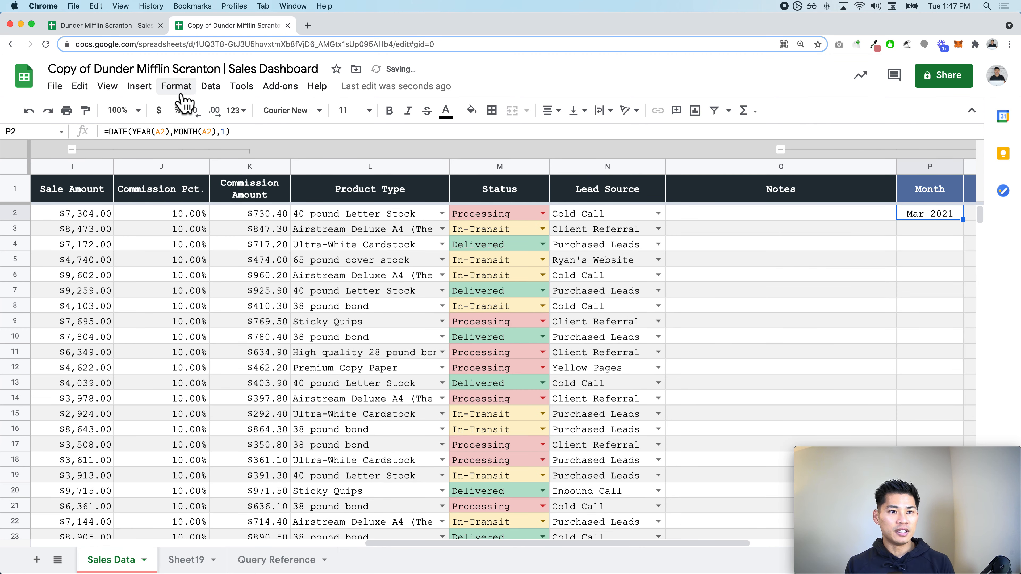
Step: Apply the Date number format to P2 and compare it with the Sale Date in A2
click(177, 86)
mouse_move(266, 143)
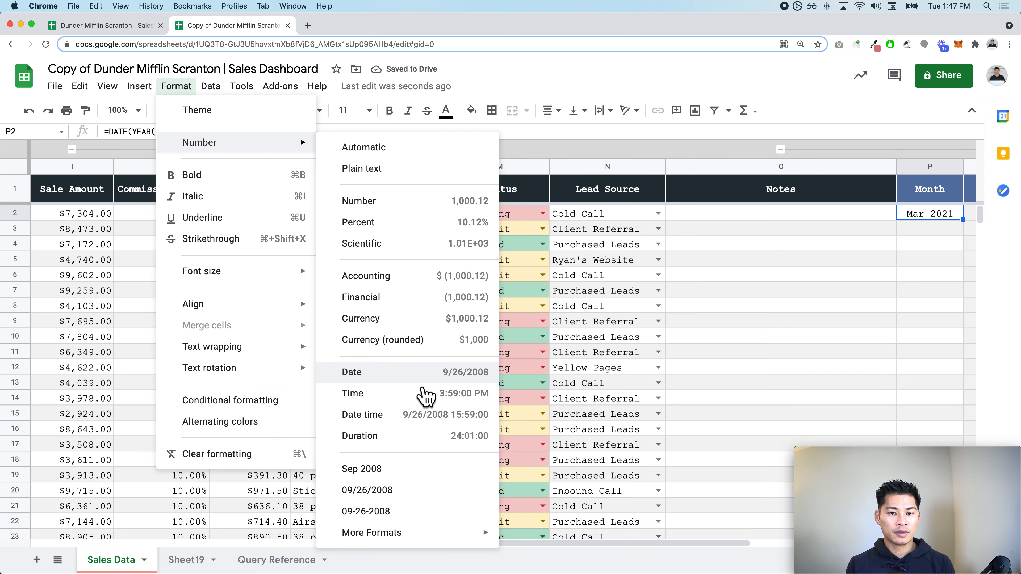
click(422, 376)
scroll(597, 312, right, 5)
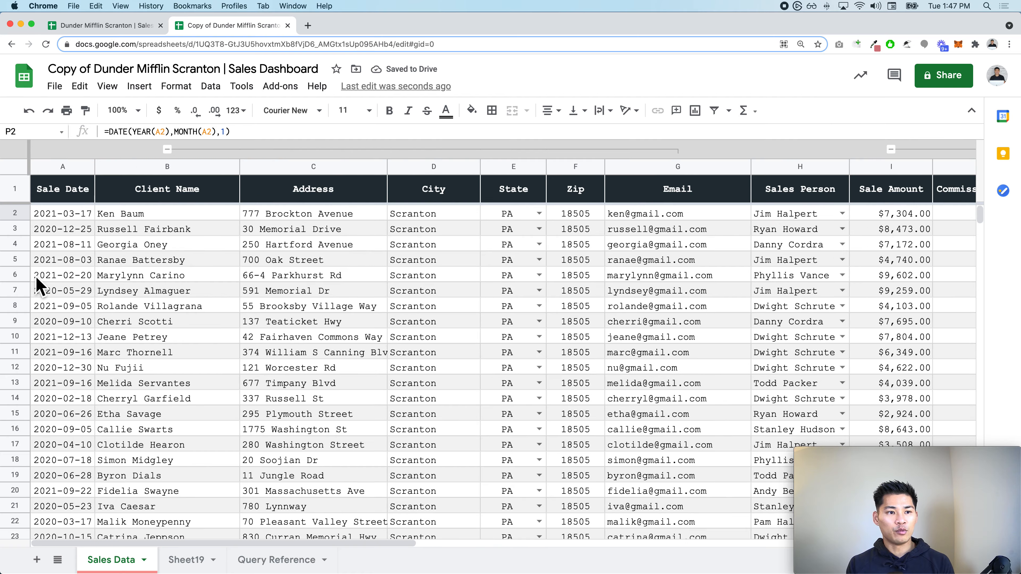
scroll(40, 286, left, 10)
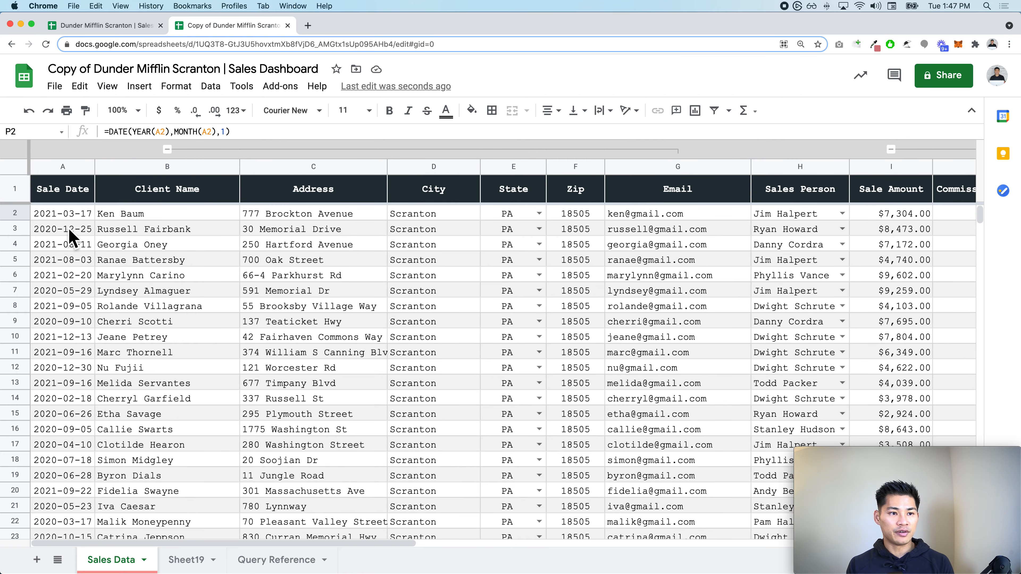
scroll(134, 292, right, 10)
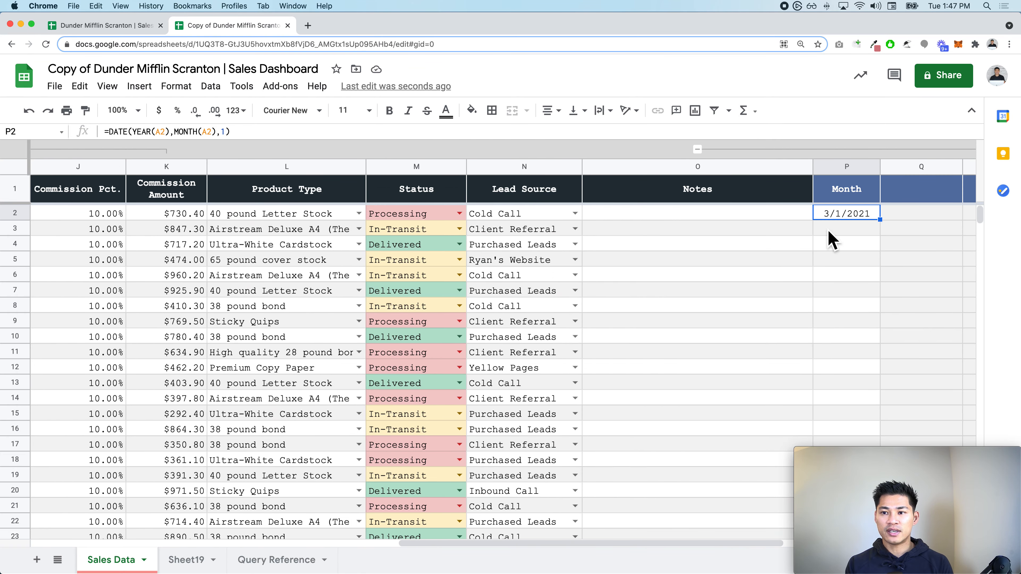
Step: Fill the P2 month formula down to P13 and check the copied formulas in several rows
drag(879, 219, 888, 390)
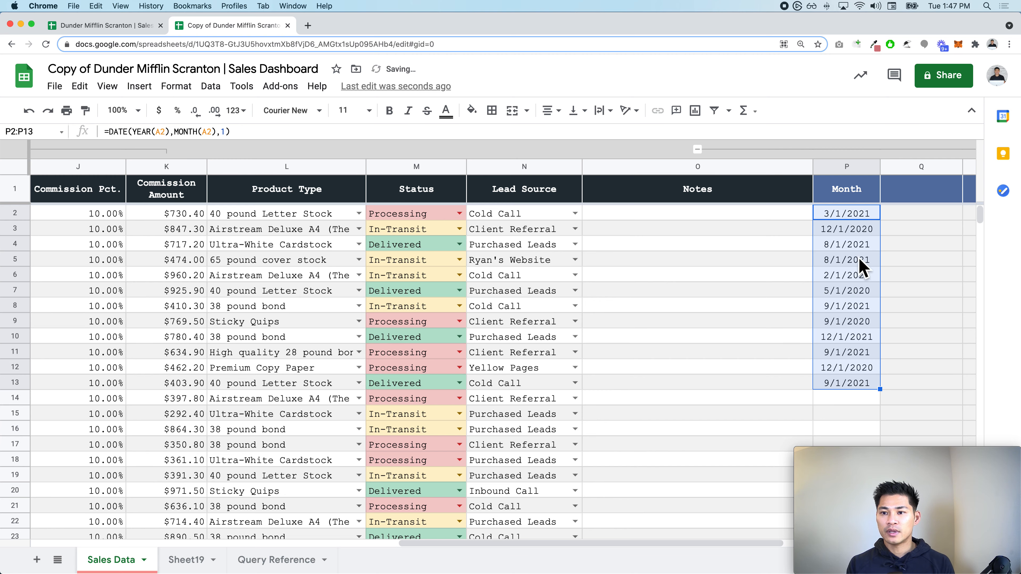
click(847, 234)
drag(846, 247, 848, 256)
click(849, 275)
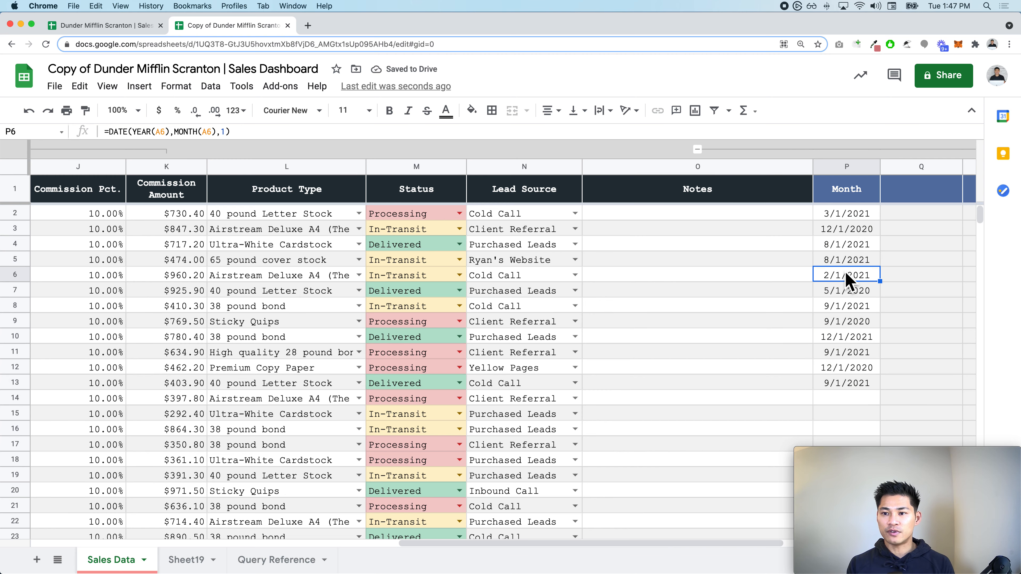
click(850, 290)
scroll(849, 292, down, 1)
scroll(847, 290, up, 1)
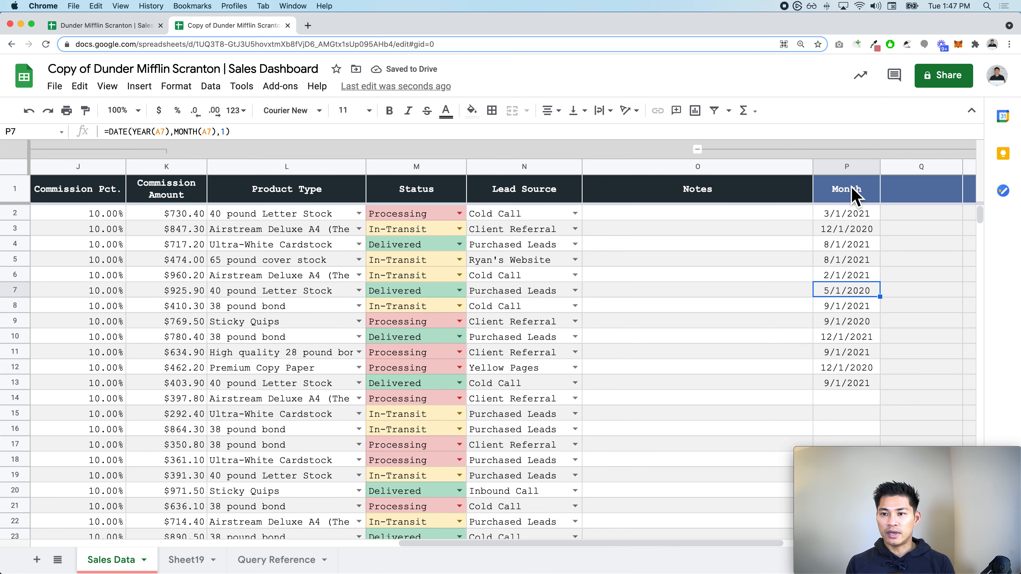
Step: Format the whole Month column P with the abbreviated month and year number format (Sep 2008 style)
click(846, 197)
click(847, 167)
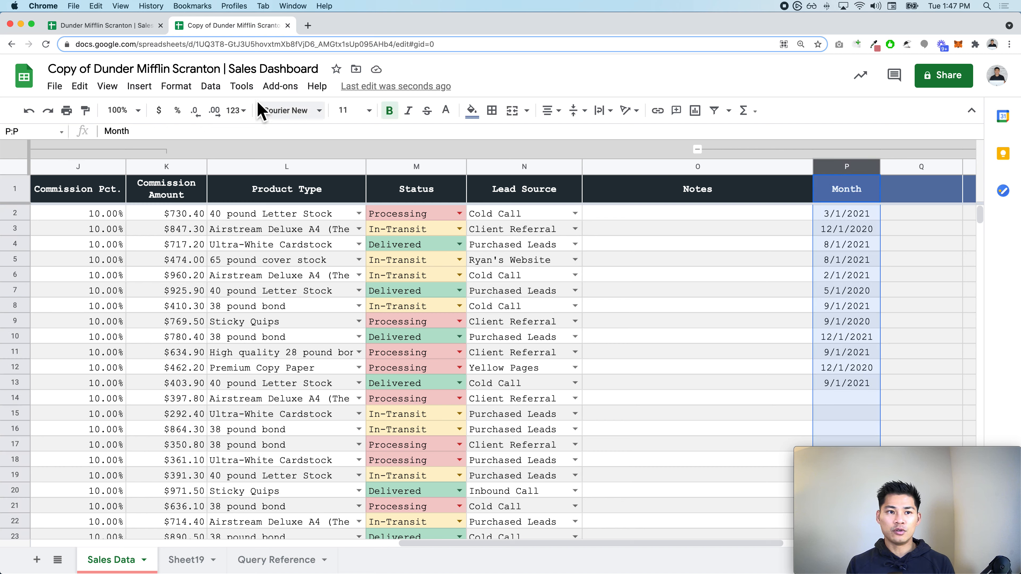
click(196, 93)
mouse_move(239, 145)
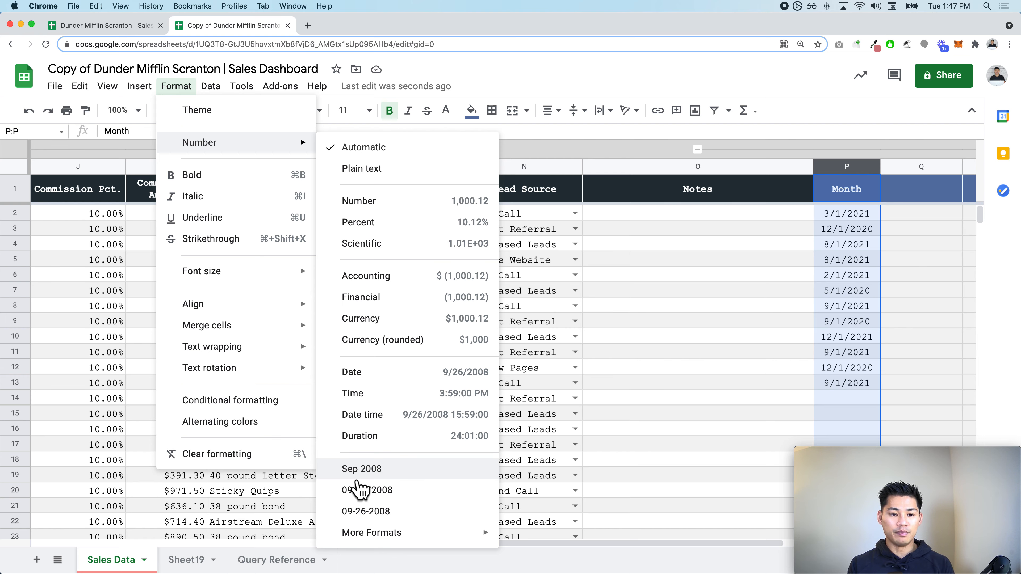
click(357, 478)
scroll(654, 406, right, 2)
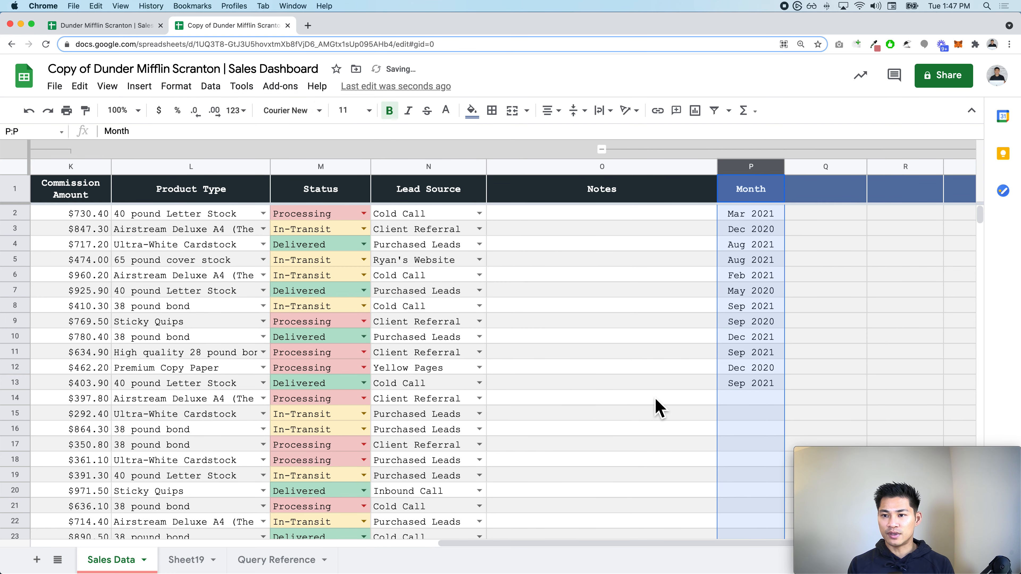
click(731, 247)
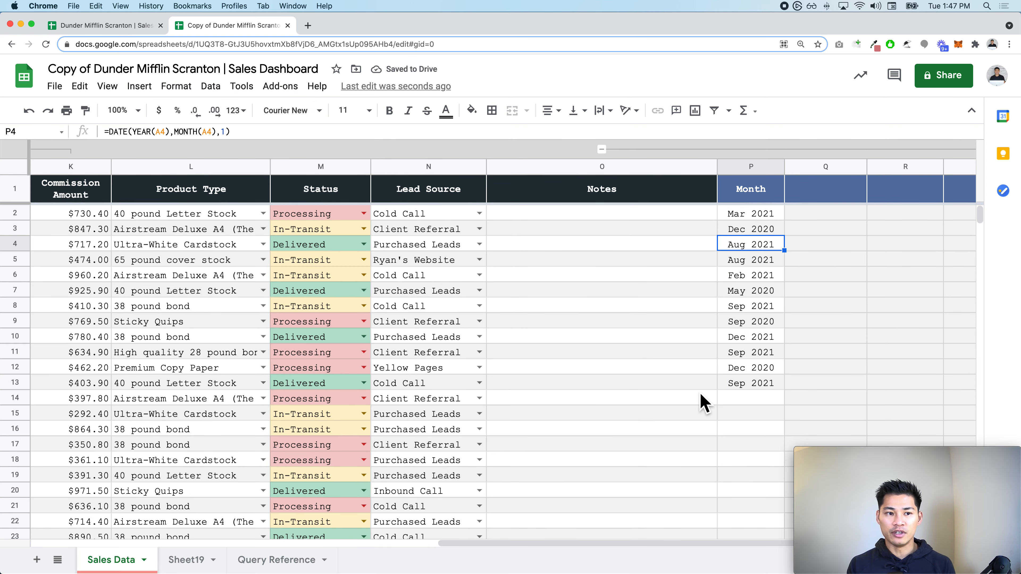
Step: Fill the month formula from P2 down through P1999 and inspect the rows that have no Sale Date
scroll(680, 386, left, 15)
scroll(659, 369, right, 12)
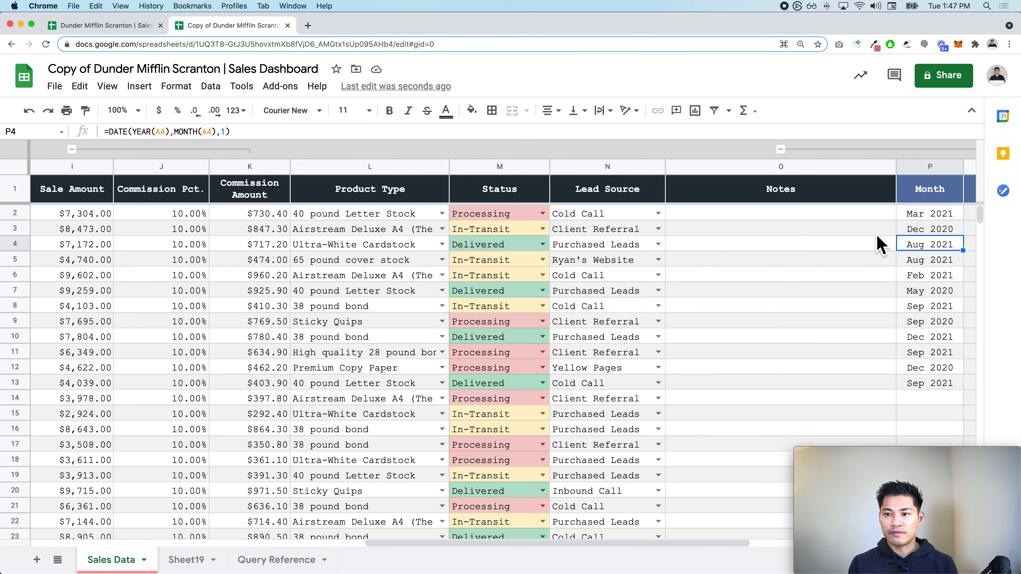
click(933, 219)
key(ctrl+shift+Down)
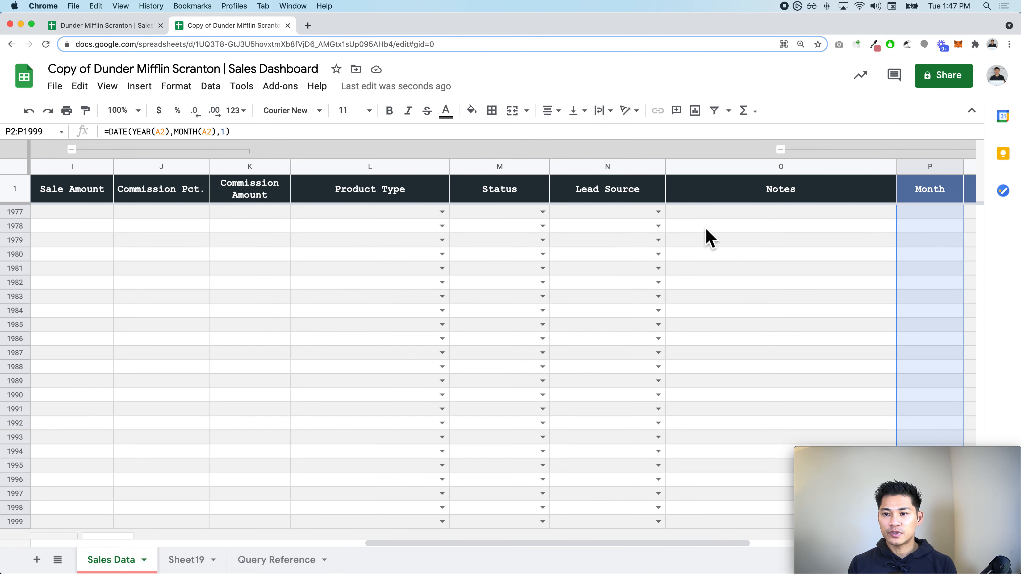
key(ctrl+d)
click(930, 276)
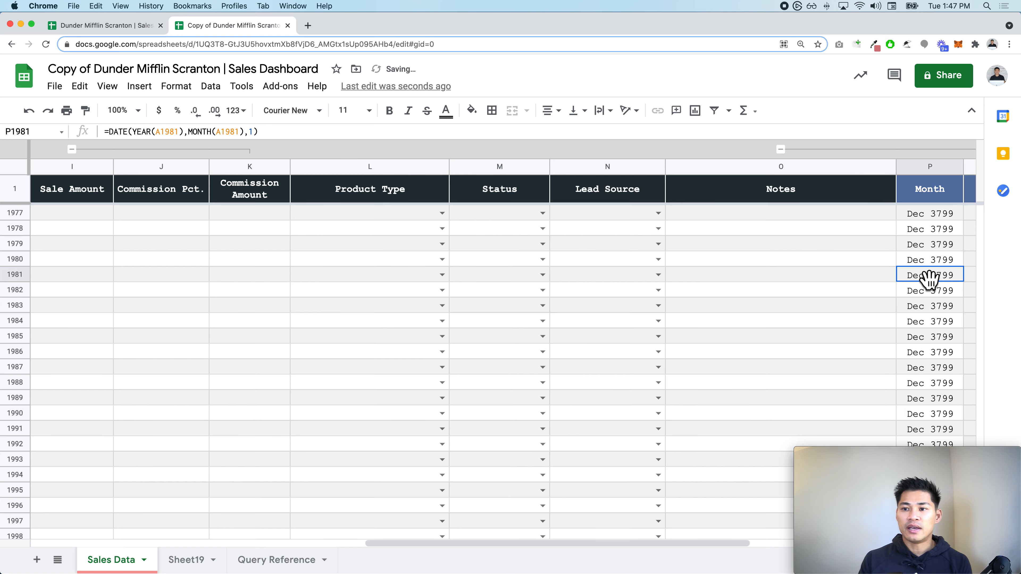
scroll(698, 290, left, 10)
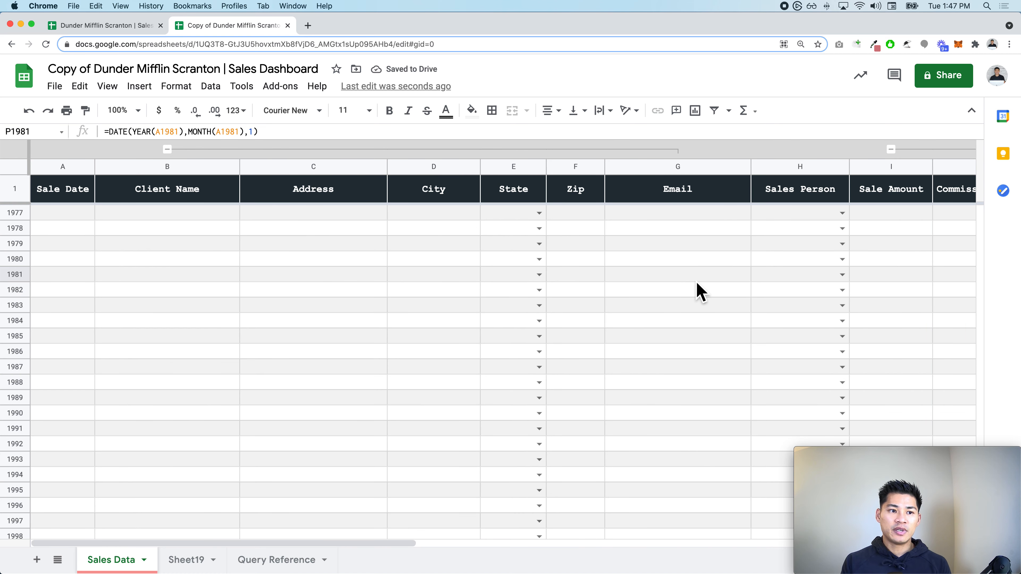
scroll(84, 260, right, 15)
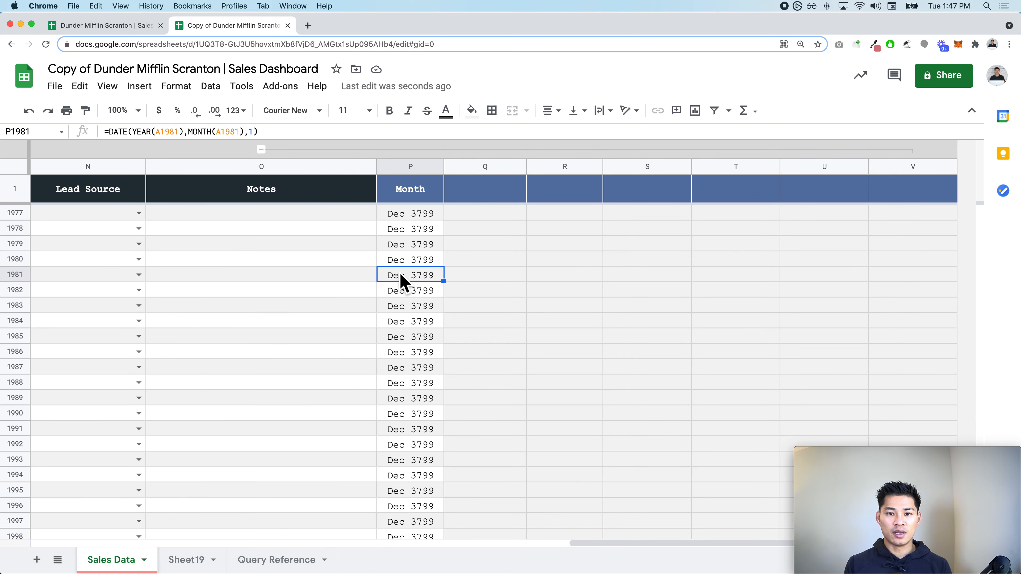
Step: Wrap the month formula in P2 in a blank check so it reads =IF(A2="",,DATE(YEAR(A2),MONTH(A2),1))
scroll(408, 241, up, 3)
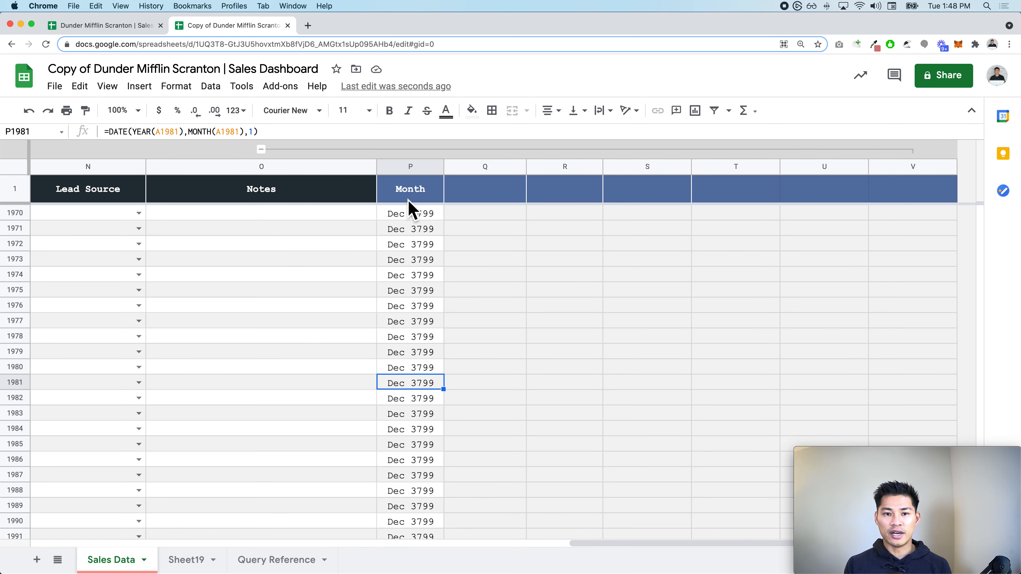
click(413, 191)
key(Down)
key(Return)
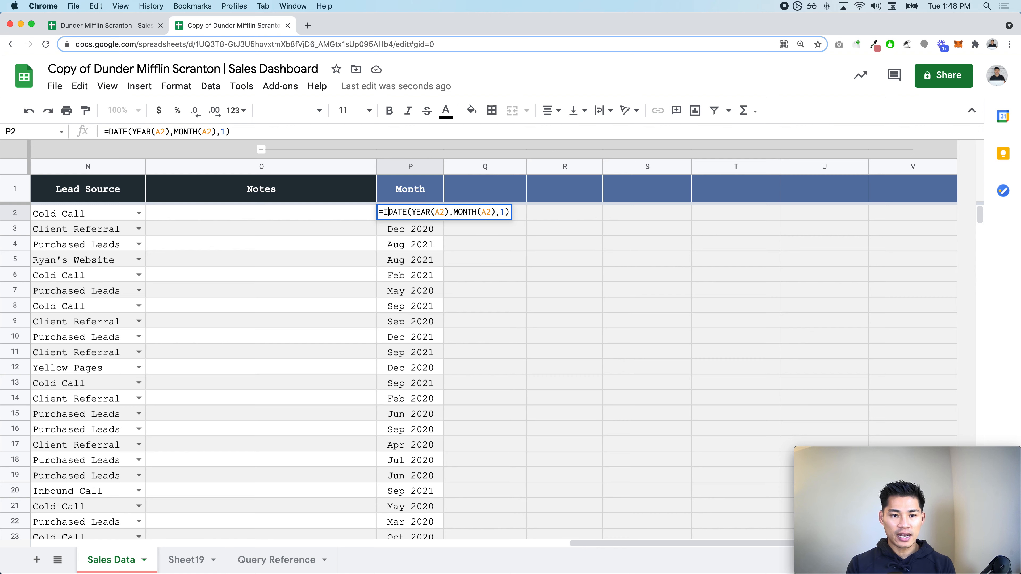
text(IF(A2=)
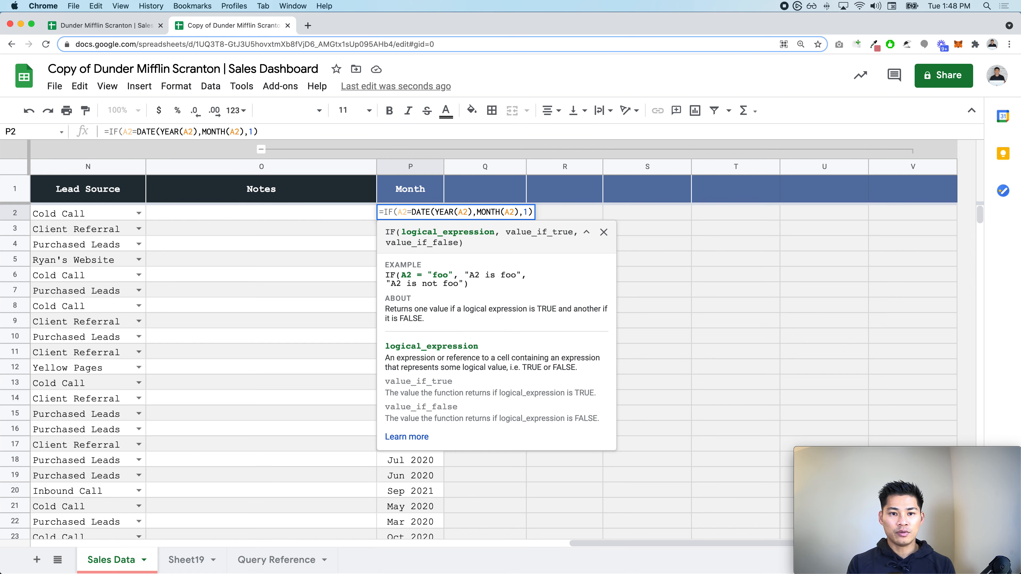
text("")
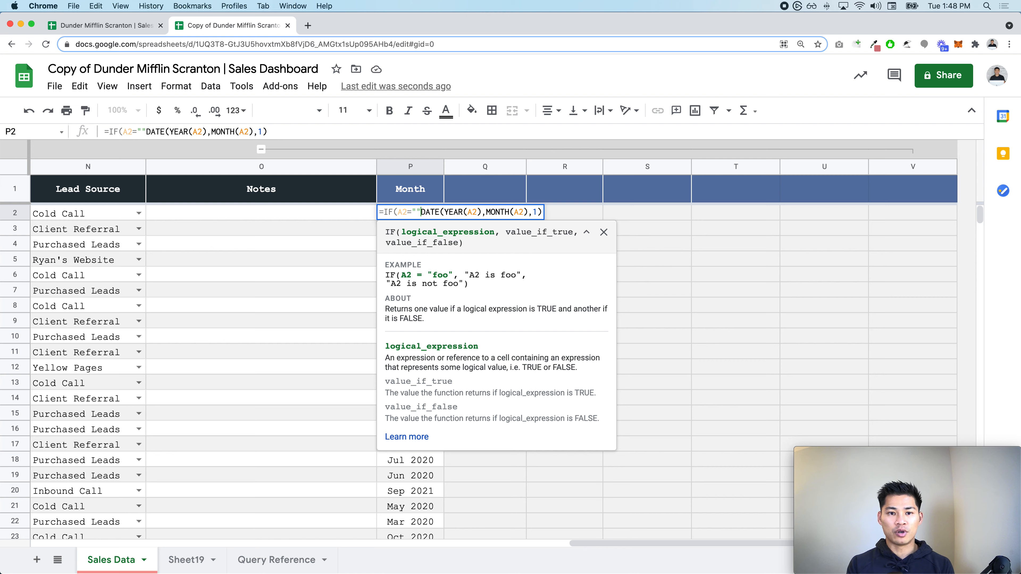
text(,,)
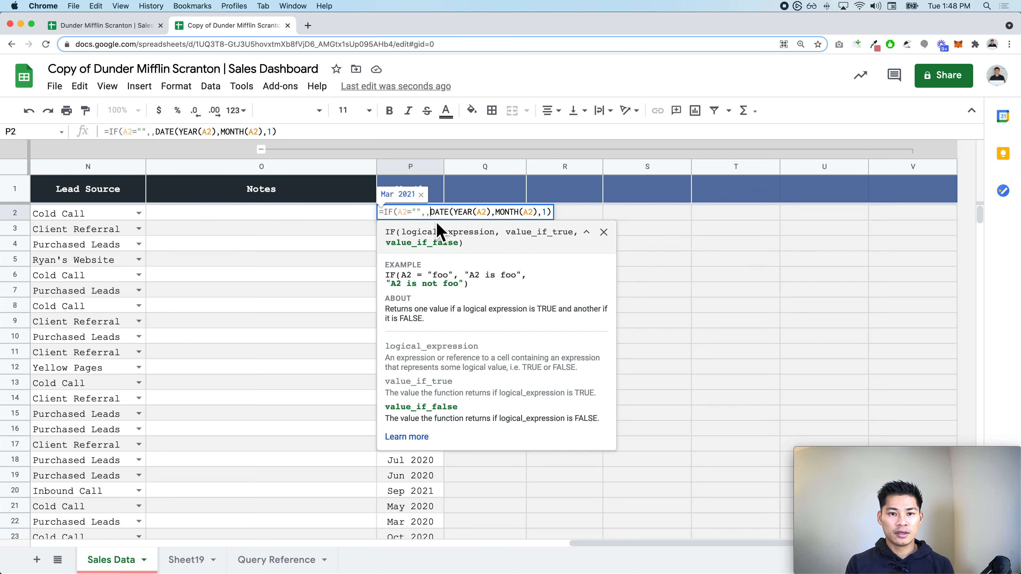
key(Left)
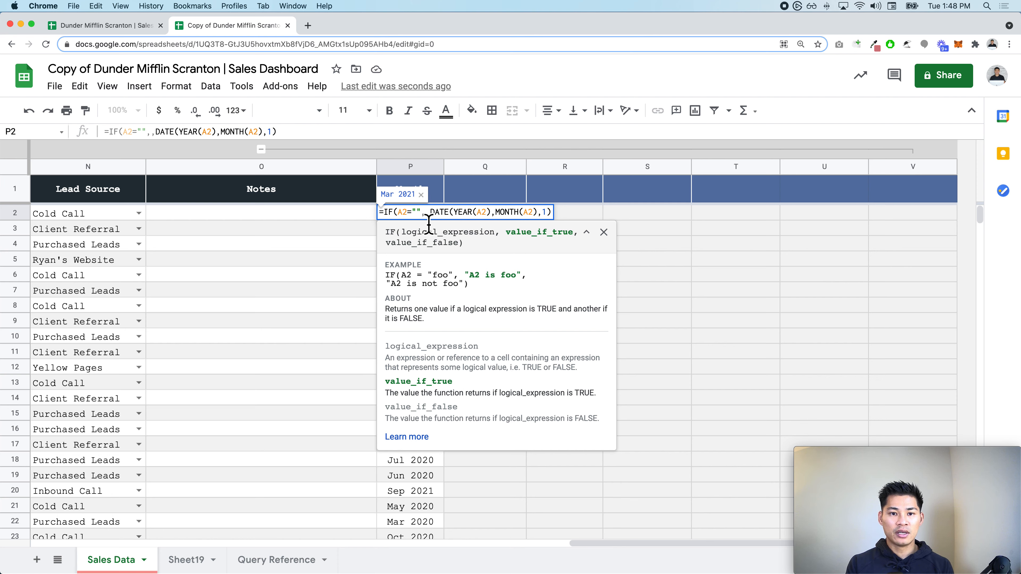
key(Right)
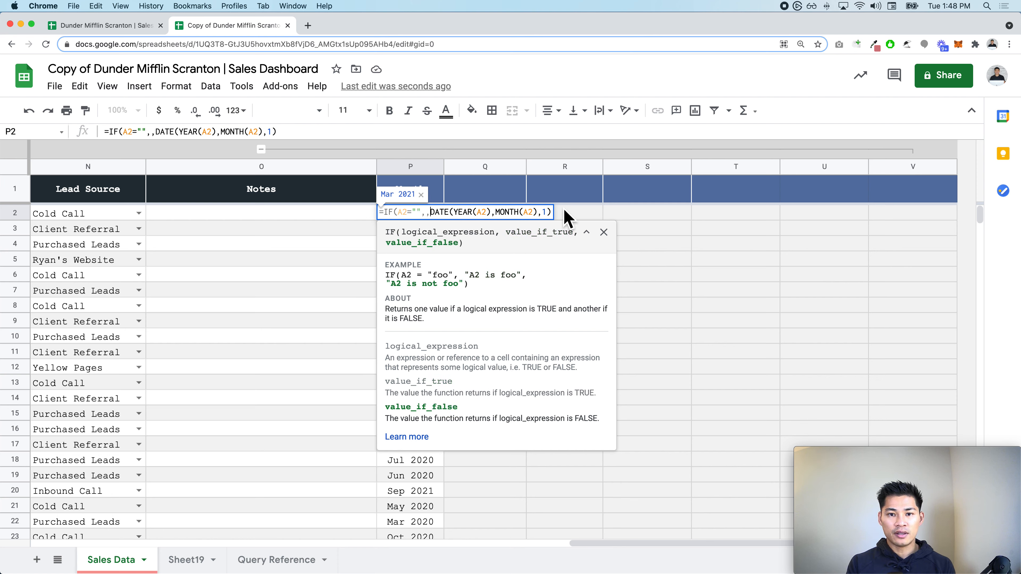
key(Return)
Step: Fill the revised P2 formula down the whole Month column and check a row without a sale date
key(Down)
key(Down)
key(Up)
key(Up)
key(Up)
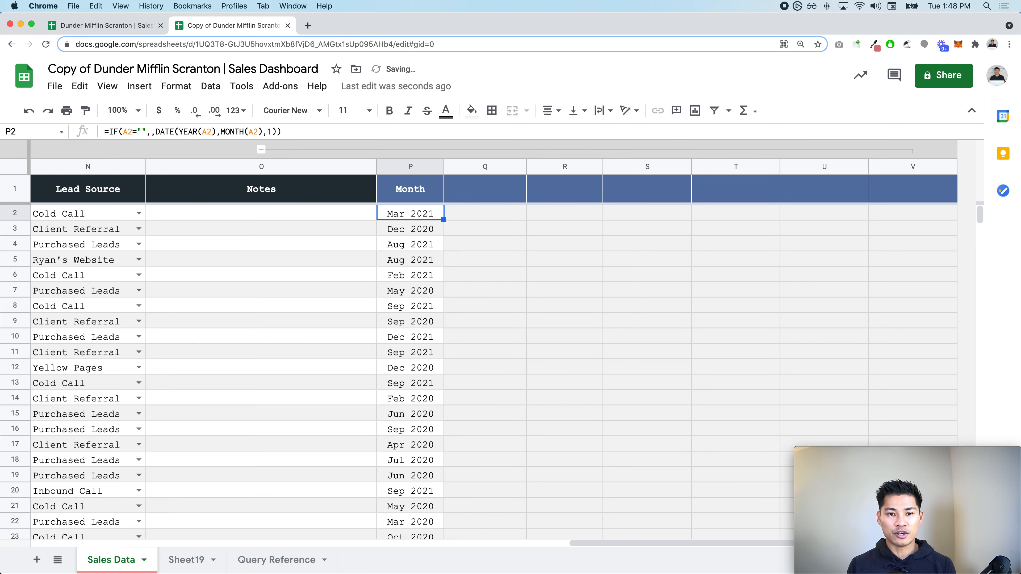
key(Up)
key(Down)
key(super+shift+Down)
key(super+d)
click(427, 326)
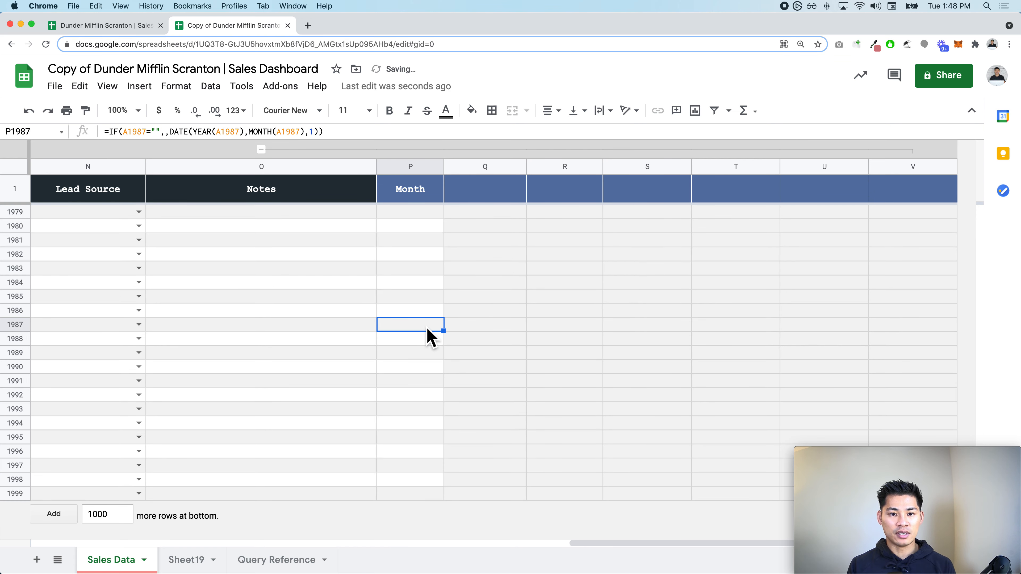
key(super+Up)
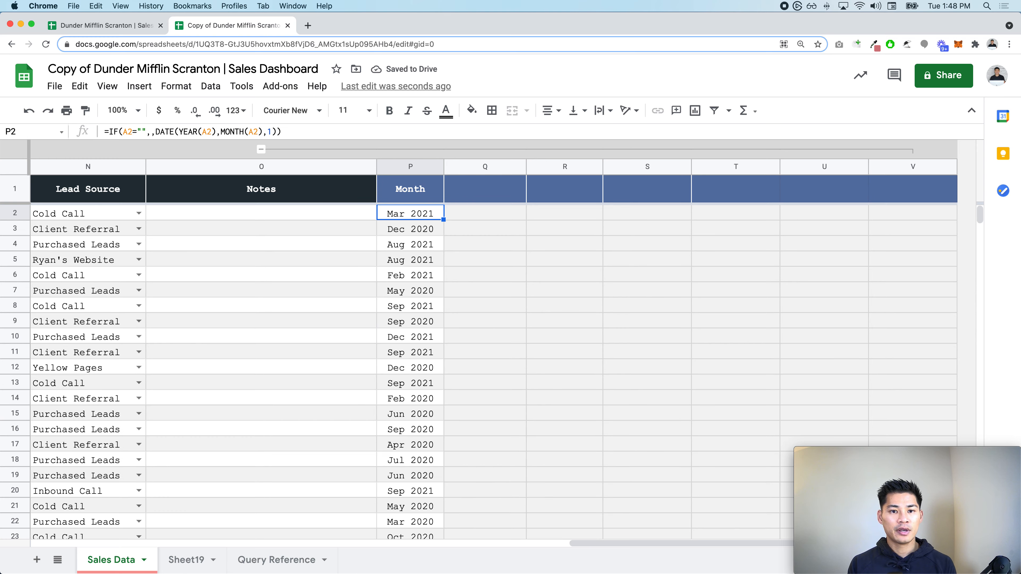
Step: Add a new sheet after Sheet19 and name it Dropdowns
double_click(186, 561)
click(187, 384)
click(139, 181)
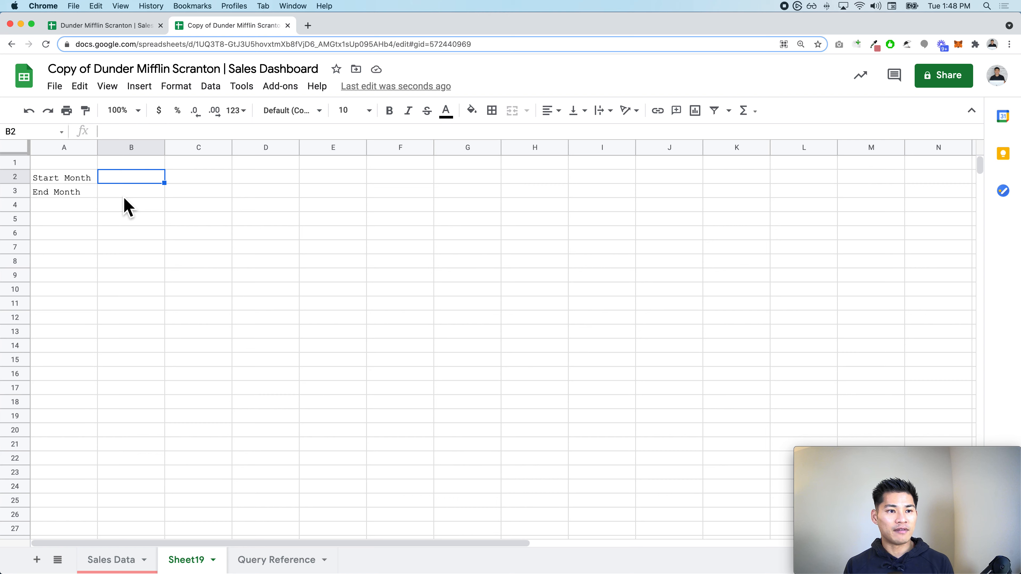
click(44, 562)
double_click(246, 563)
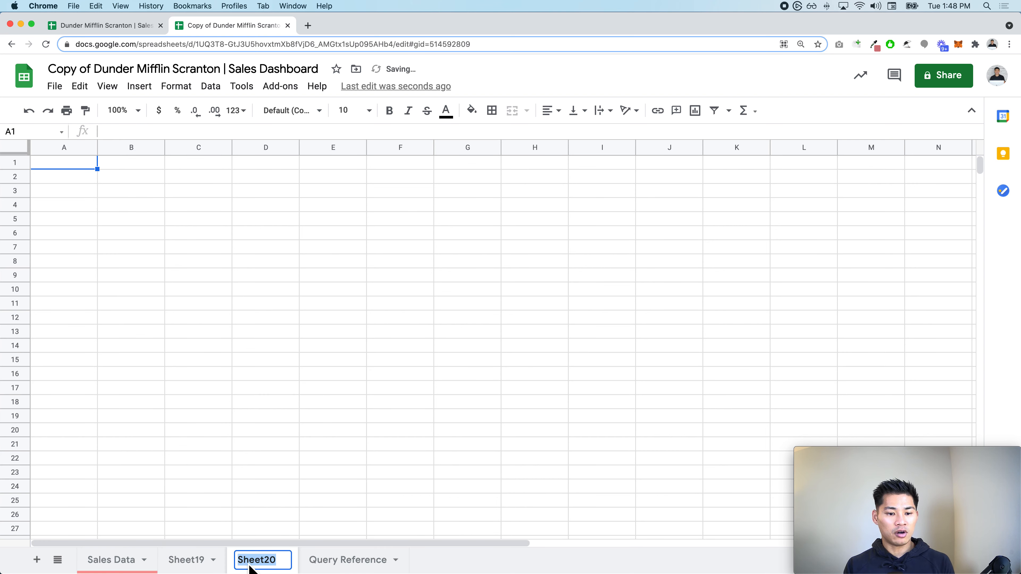
text(Dropsd)
key(BackSpace)
key(BackSpace)
text(downs)
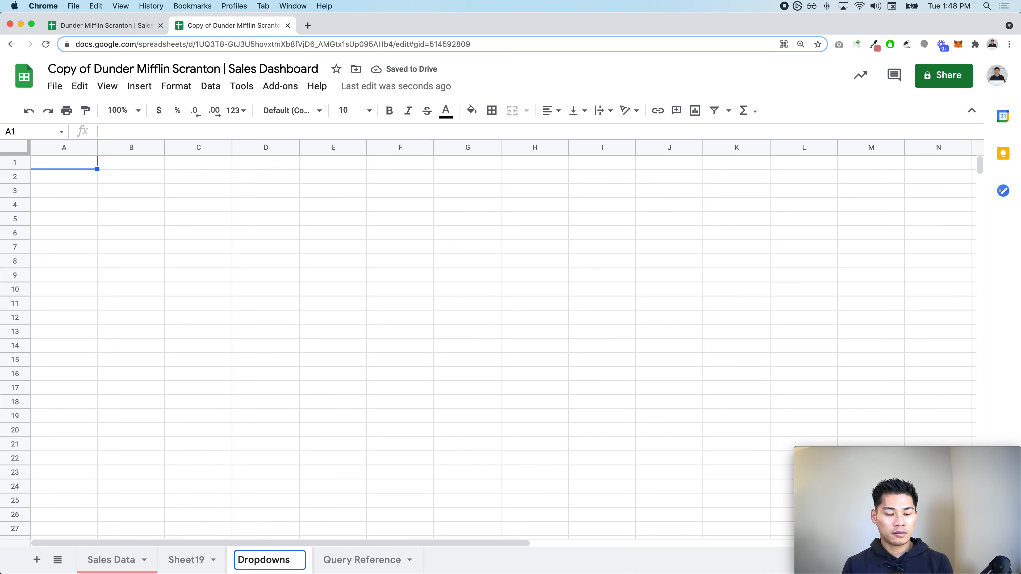
key(Return)
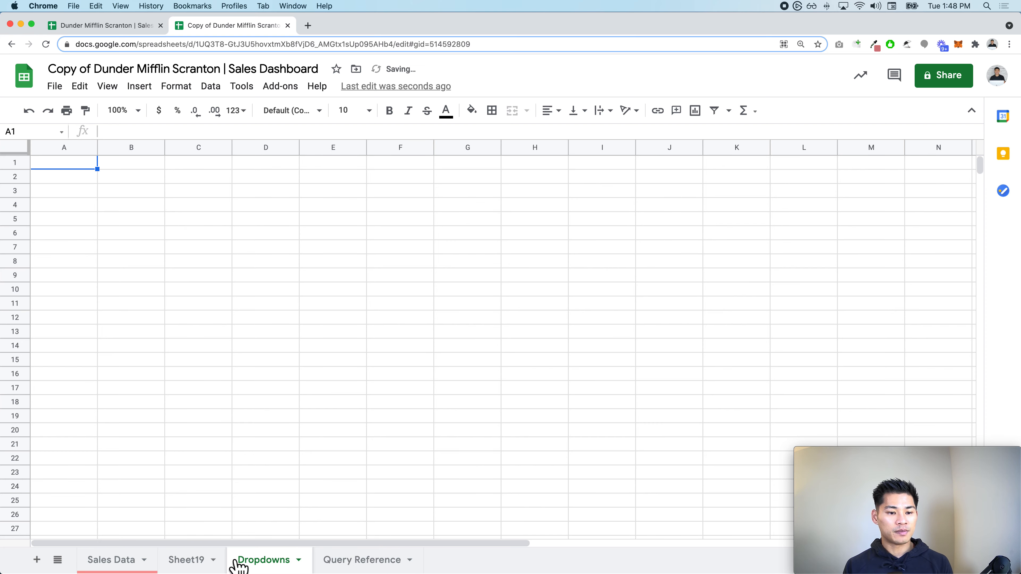
Step: Review the Month column in Sales Data and enter the heading "Unique Sale Month" in A1 of the Dropdowns sheet
click(132, 561)
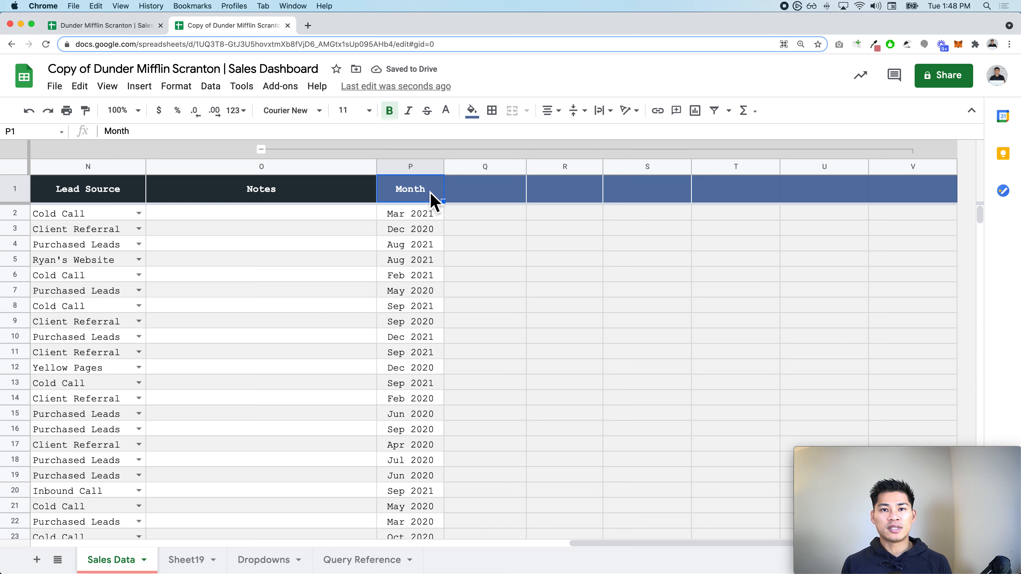
click(418, 216)
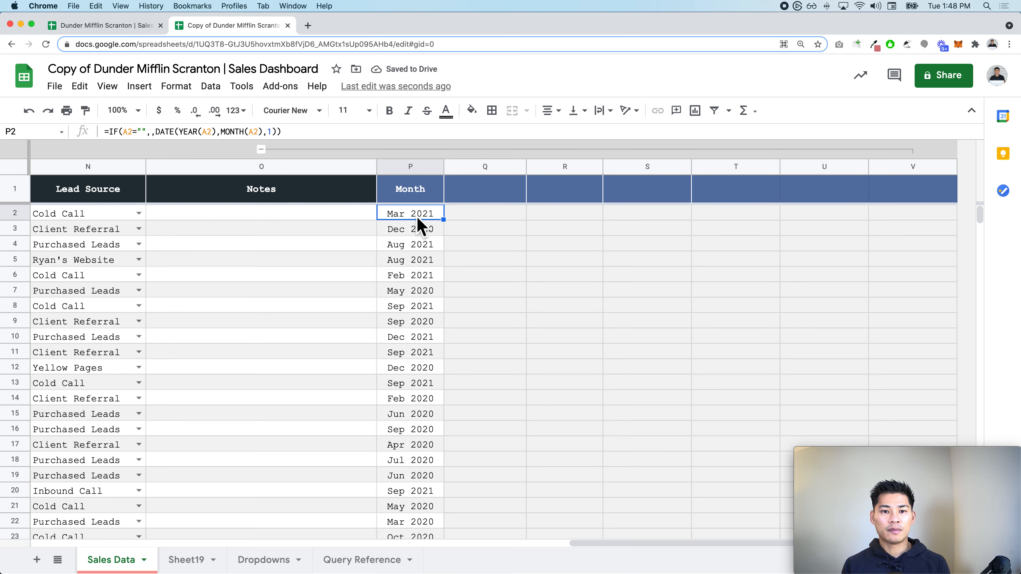
click(186, 560)
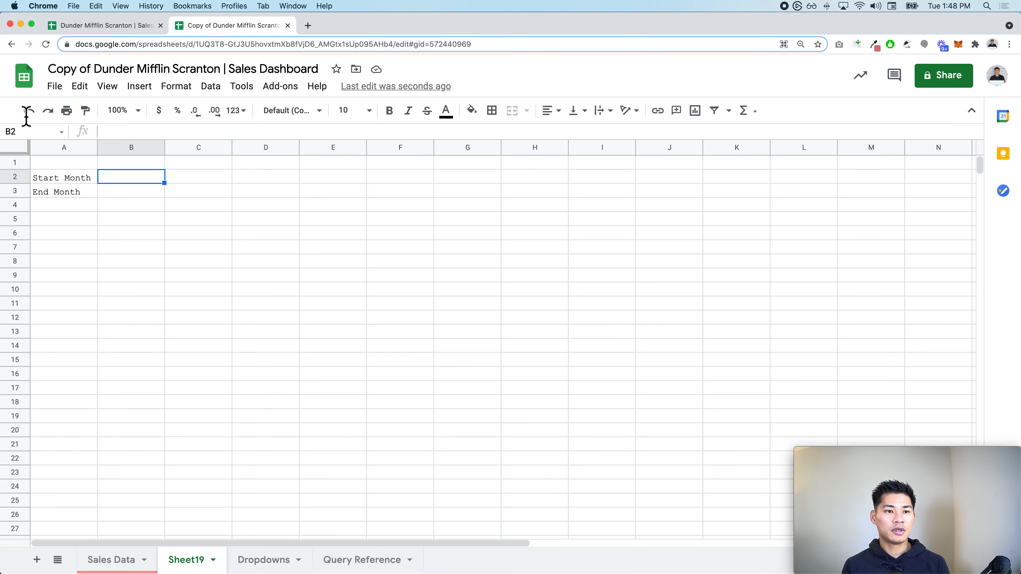
click(259, 560)
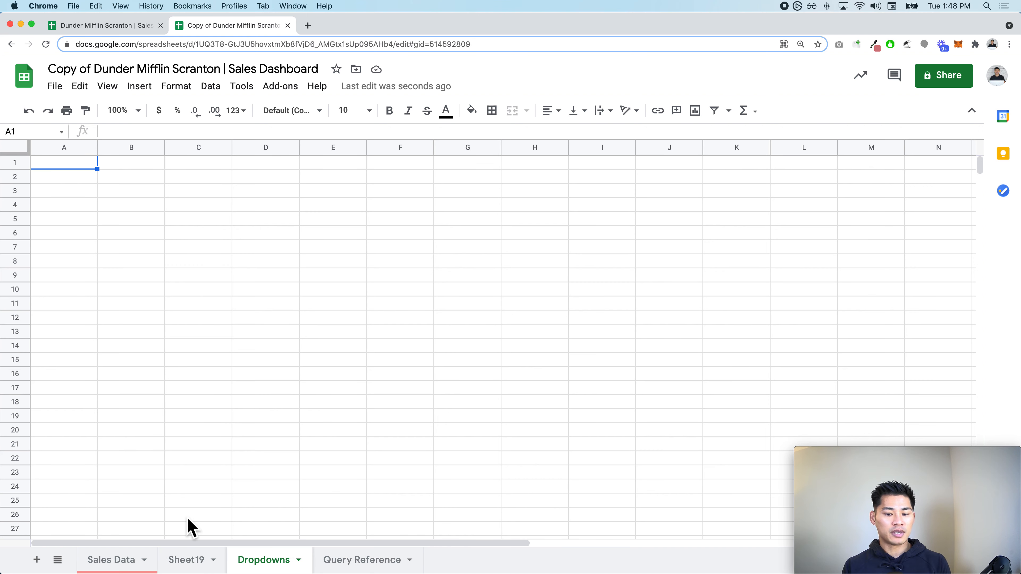
text(Mo)
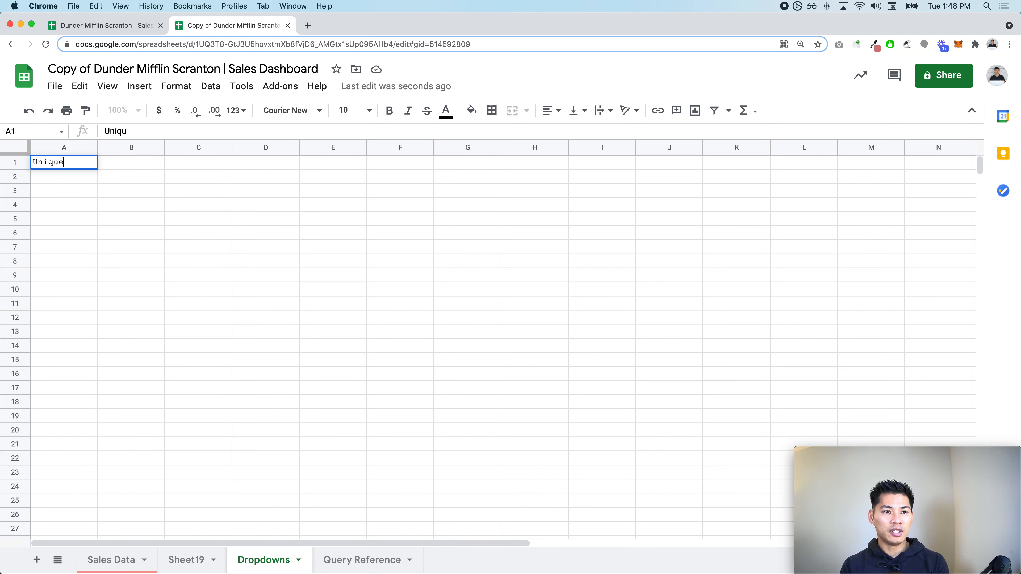
text(nths)
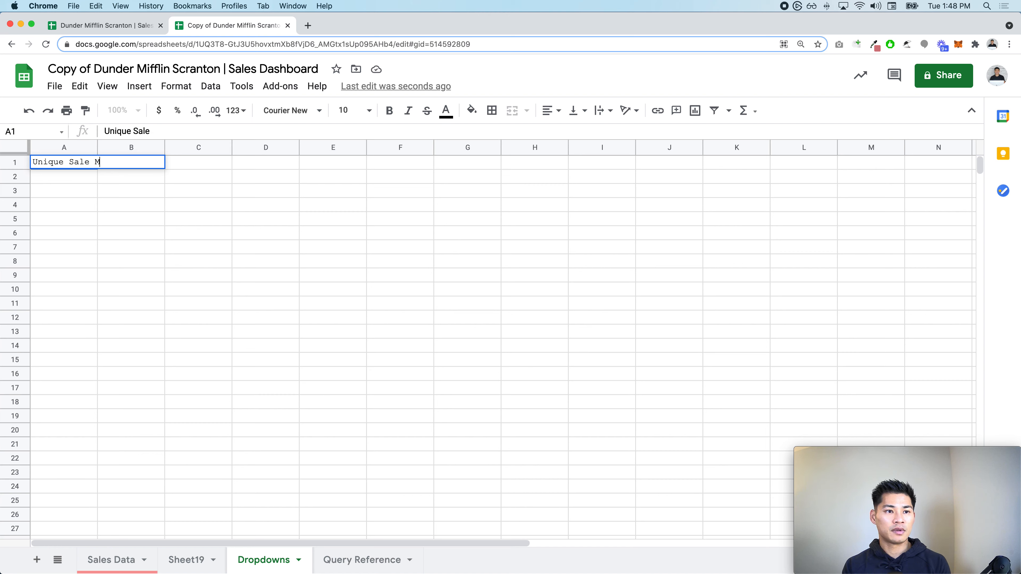
key(Return)
Step: List the distinct sale months in A2 of the Dropdowns sheet with =UNIQUE('Sales Data'!P2:P)
text(=uni)
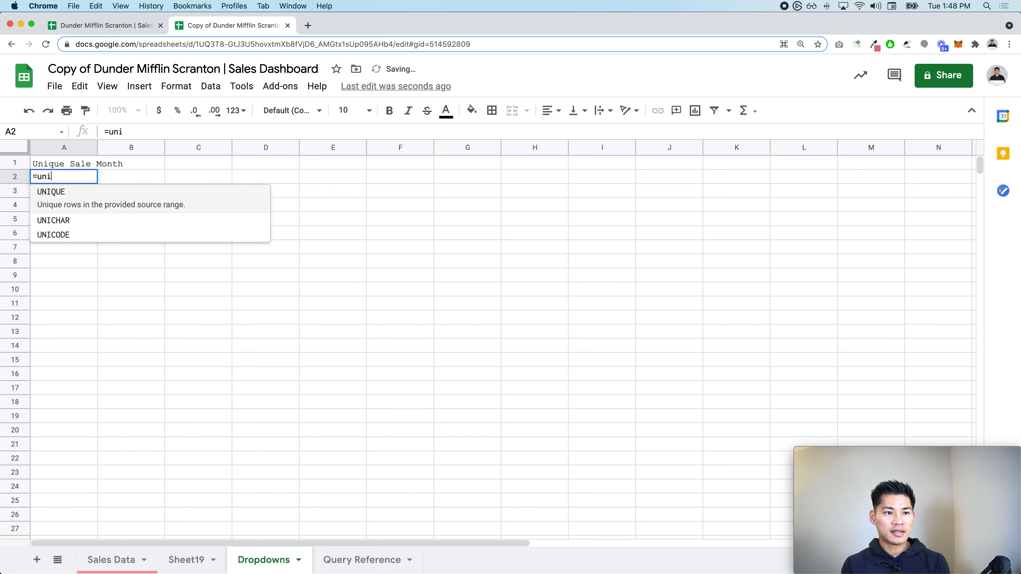
key(Tab)
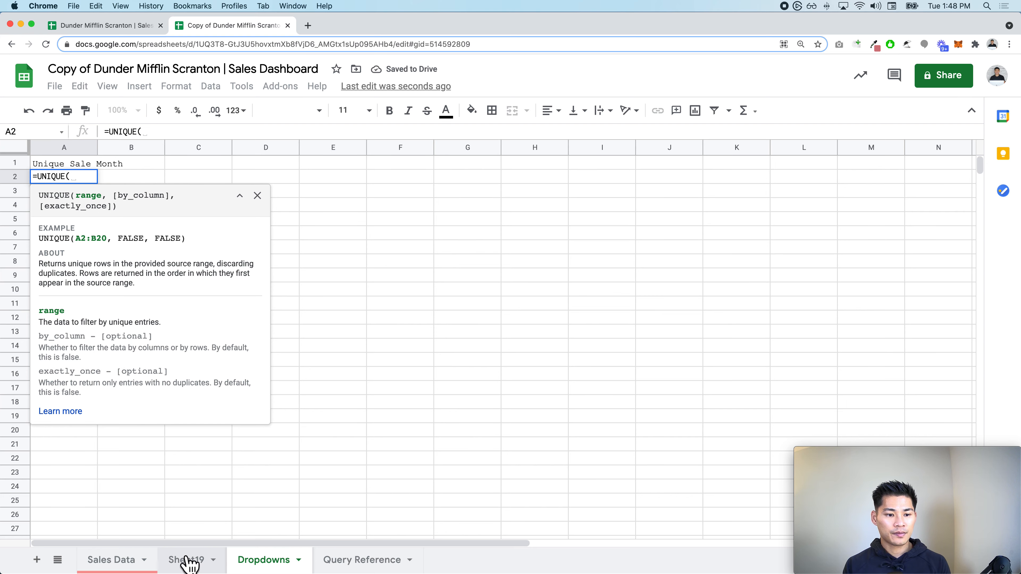
click(113, 560)
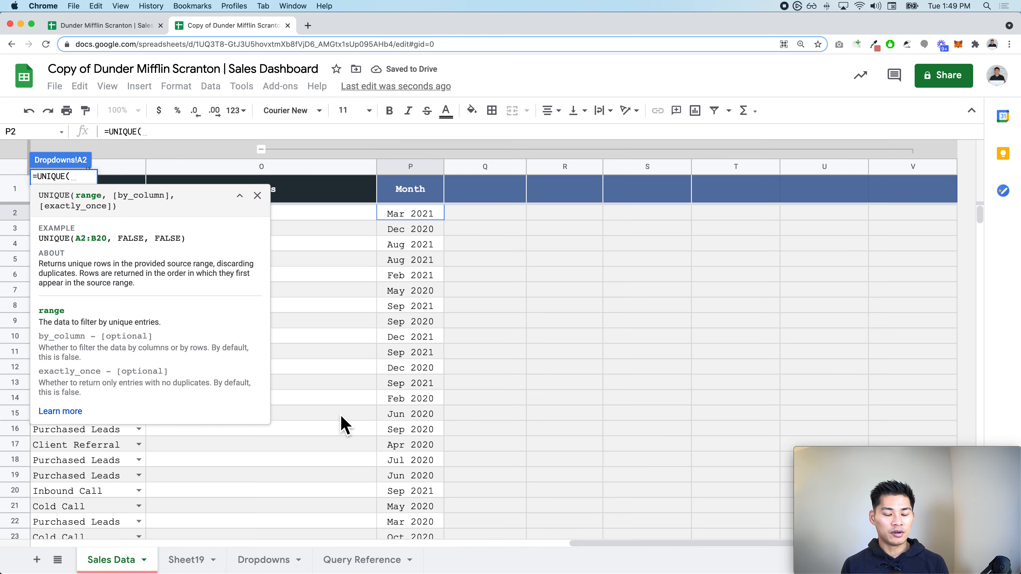
drag(412, 215, 420, 433)
key(BackSpace)
key(BackSpace)
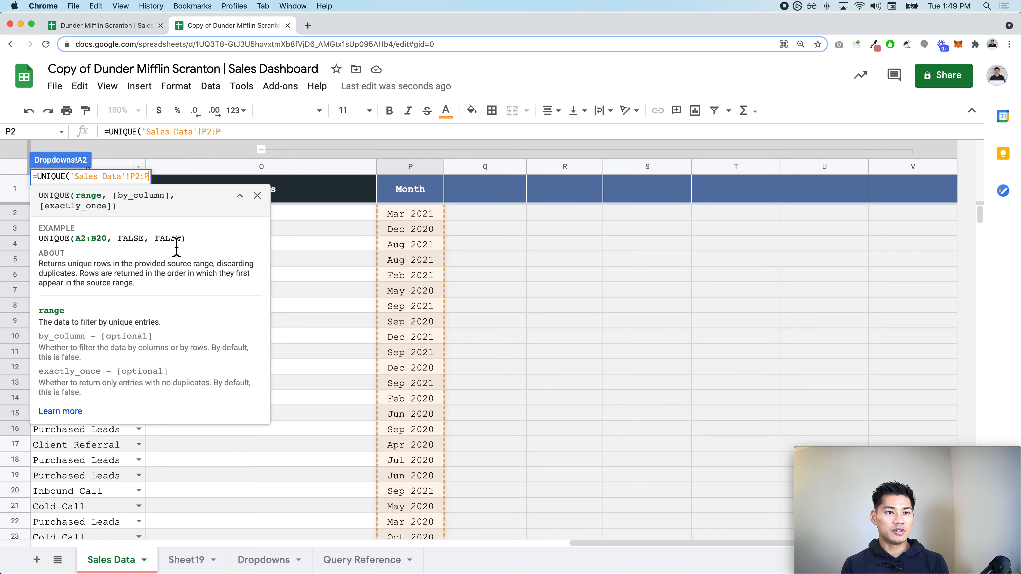
key(Return)
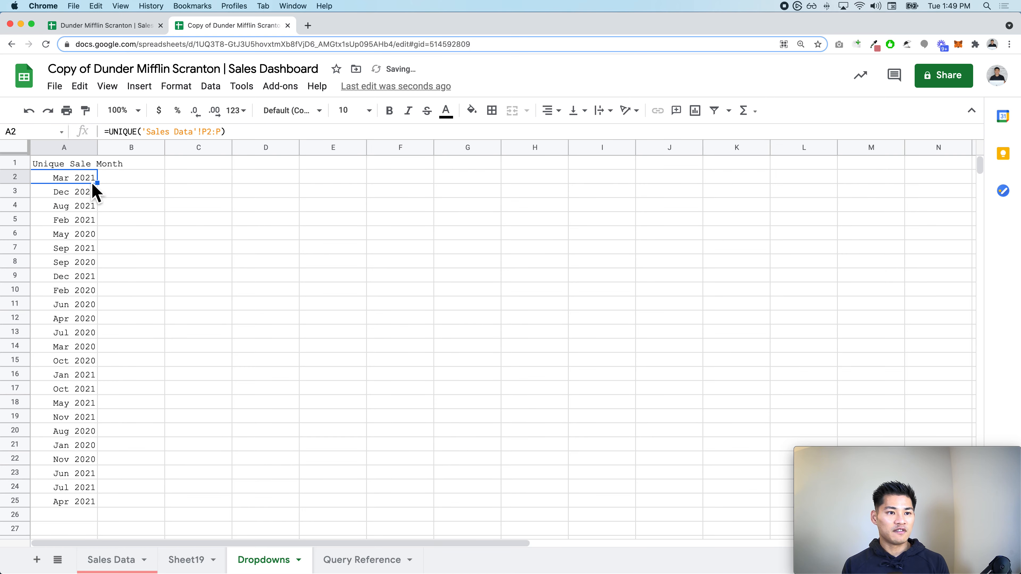
Step: Rename Sheet19 as Dashboard
click(142, 564)
click(200, 561)
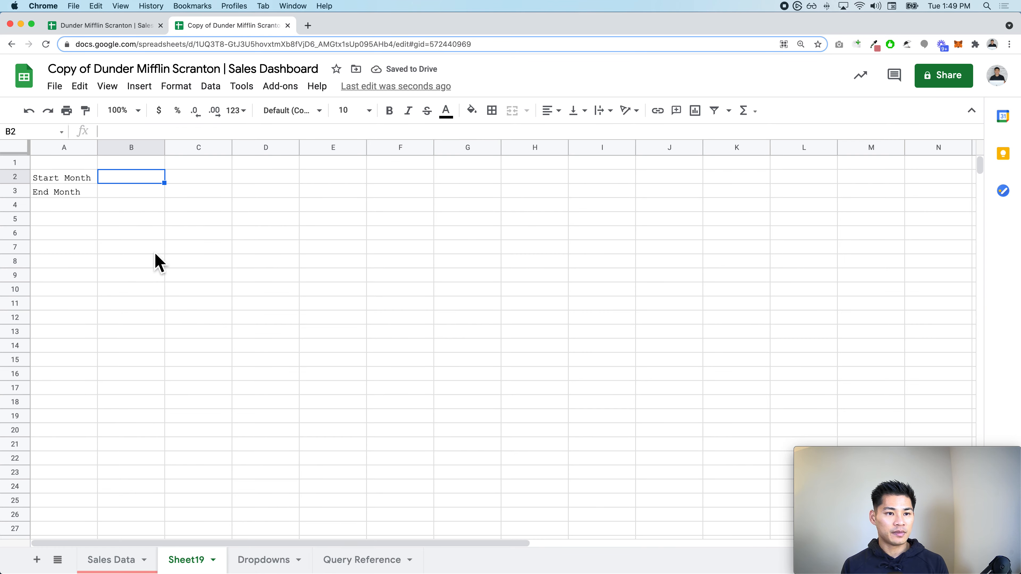
double_click(194, 562)
text(Dashb)
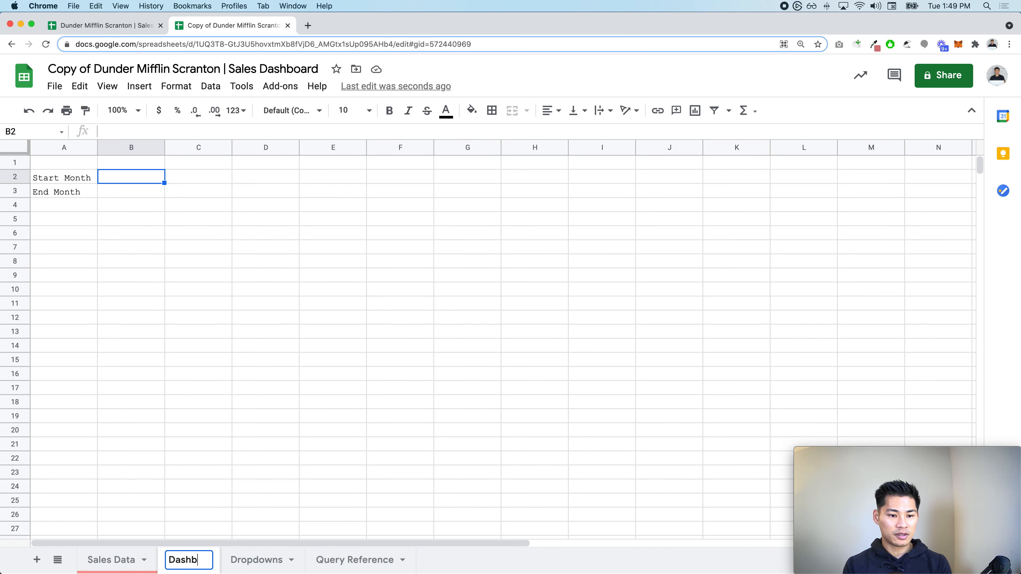
text(oard)
key(Return)
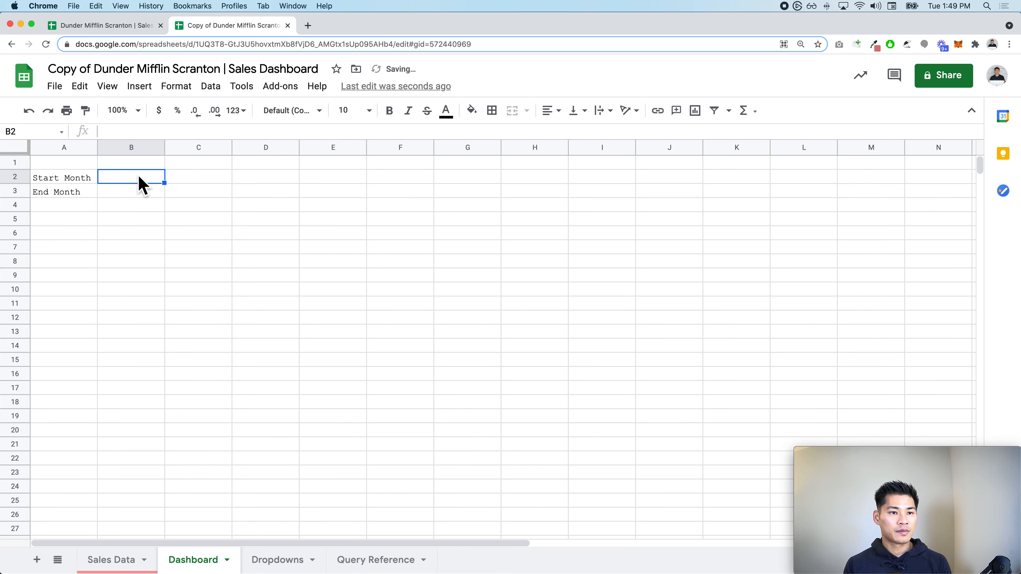
Step: Add list-from-a-range data validation to the Start Month cell B2 on Dashboard, using Dropdowns!A2:A as the source, and return to Dashboard
right_click(144, 186)
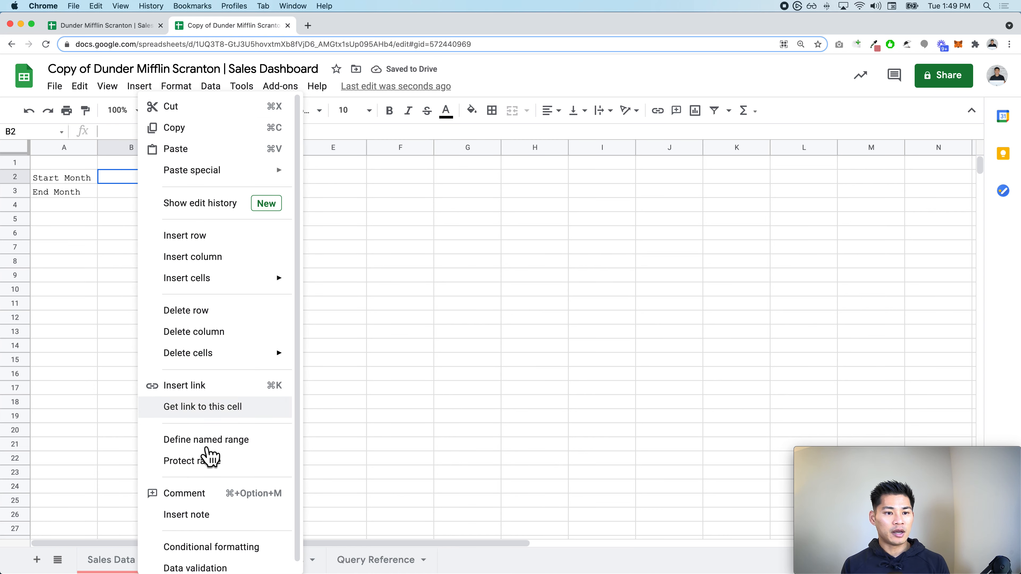
scroll(217, 503, down, 1)
click(215, 557)
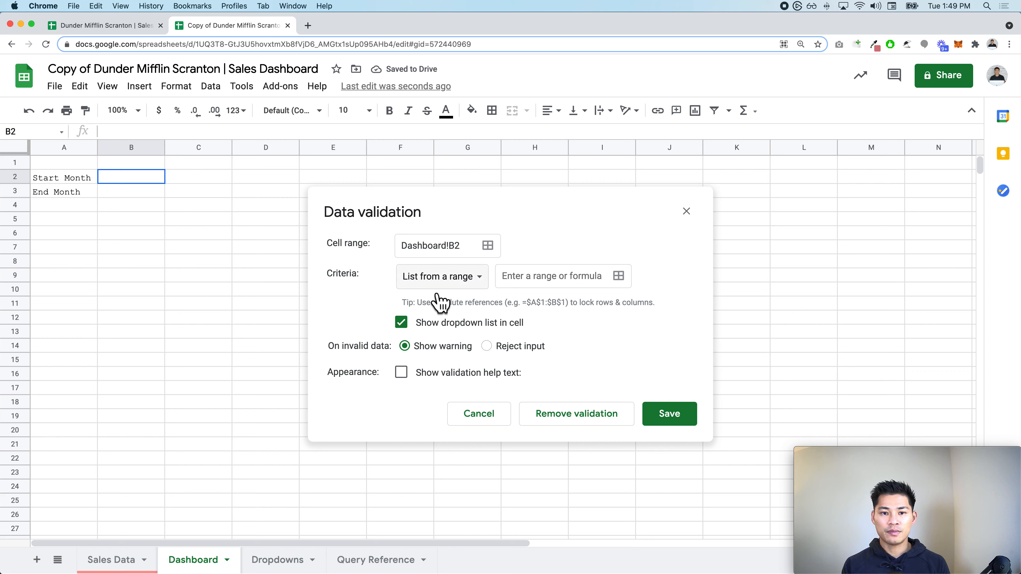
click(621, 278)
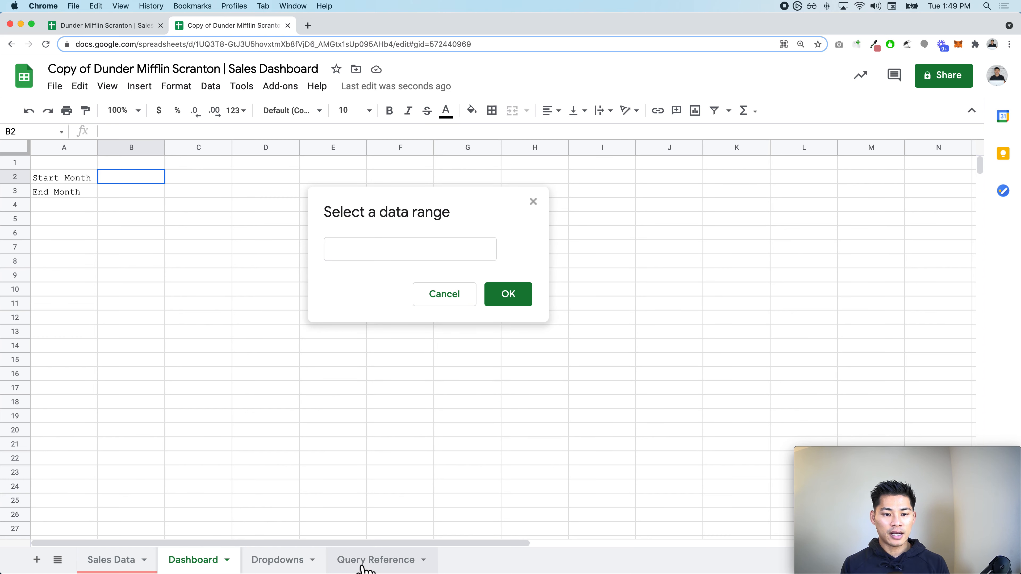
click(281, 559)
click(70, 181)
drag(70, 181, 71, 336)
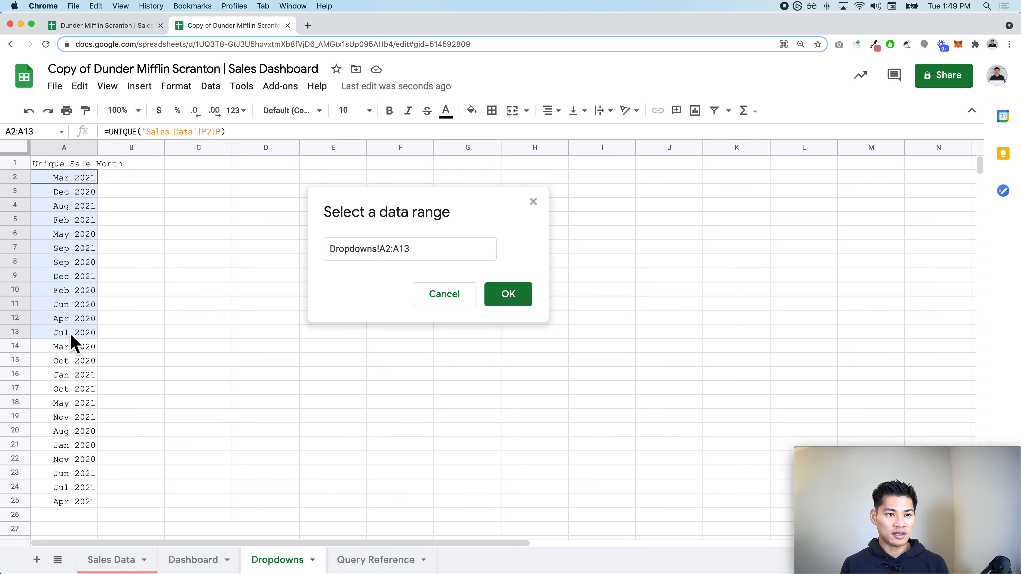
click(447, 254)
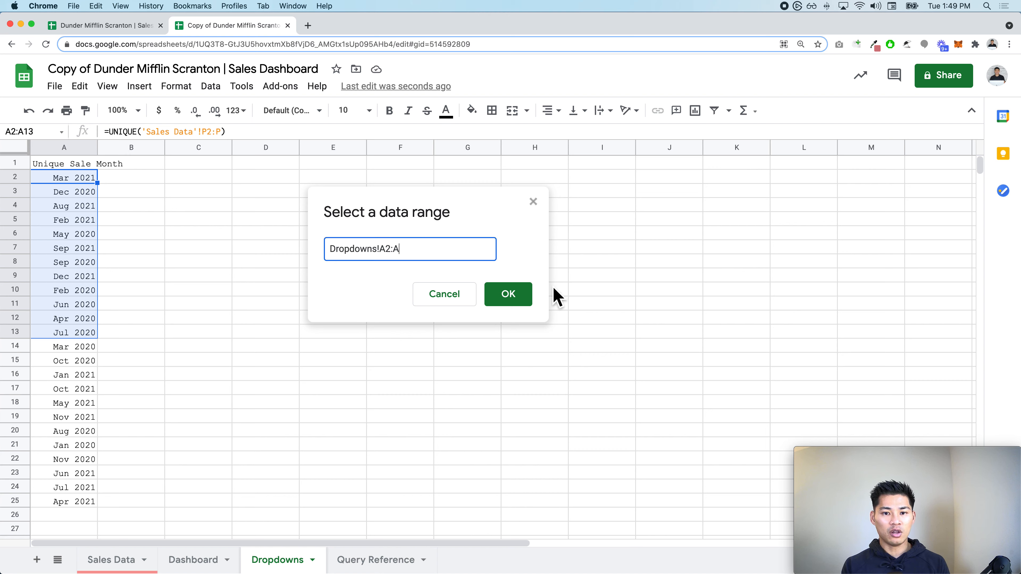
click(522, 297)
click(692, 418)
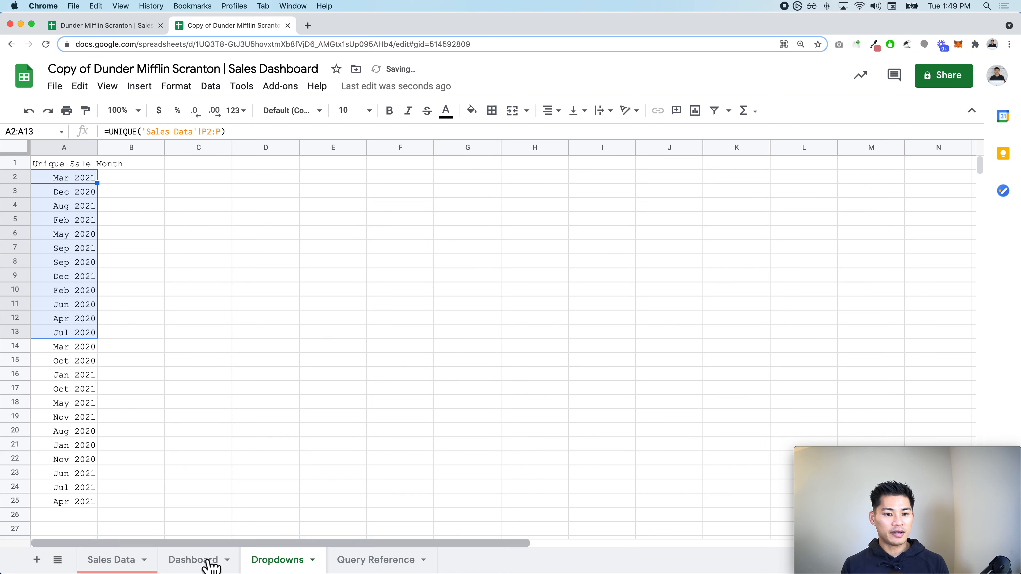
click(193, 560)
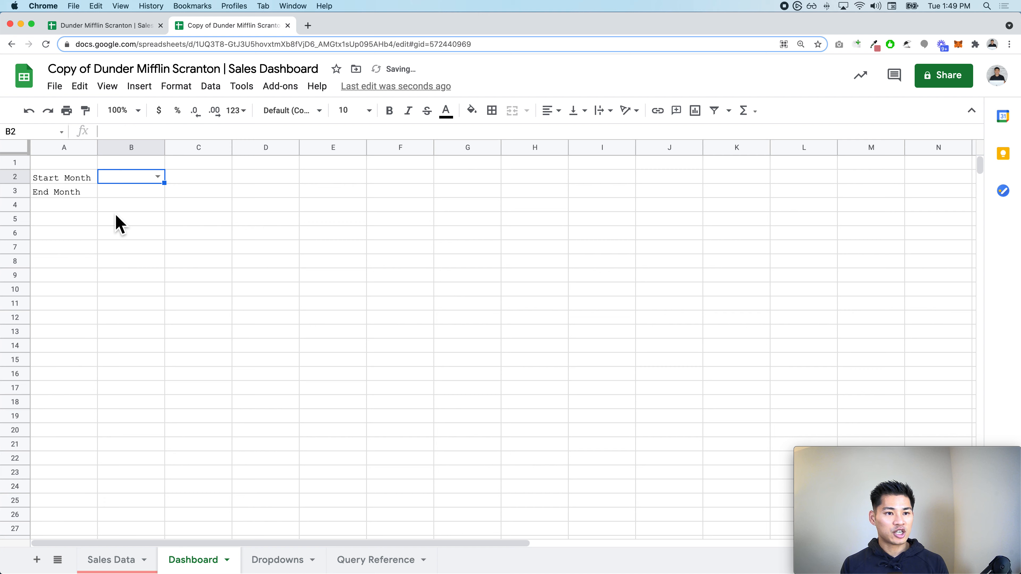
Step: Look through the months offered by the Start Month dropdown in B2 on Dashboard and check their order
click(158, 178)
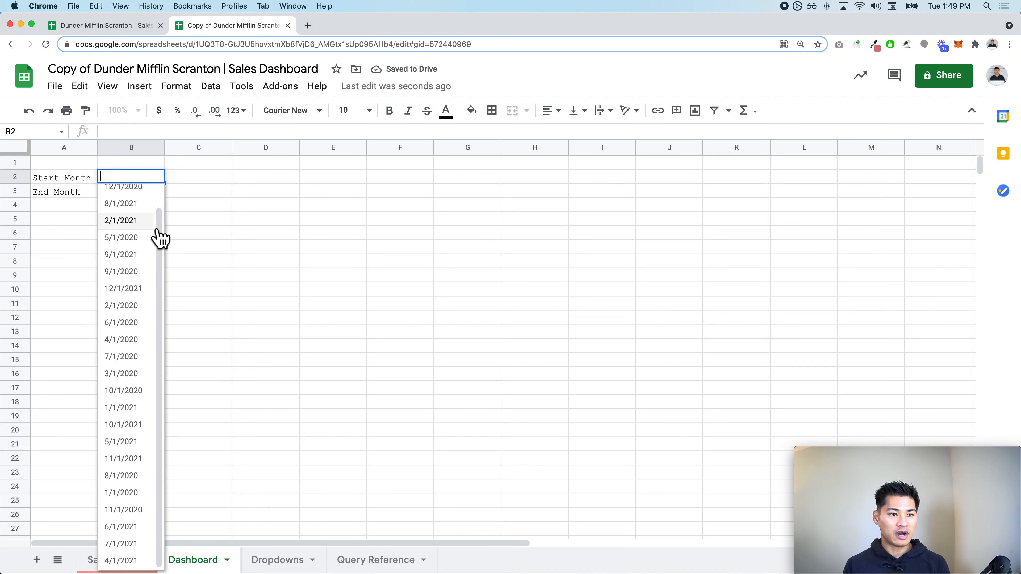
click(169, 237)
click(157, 177)
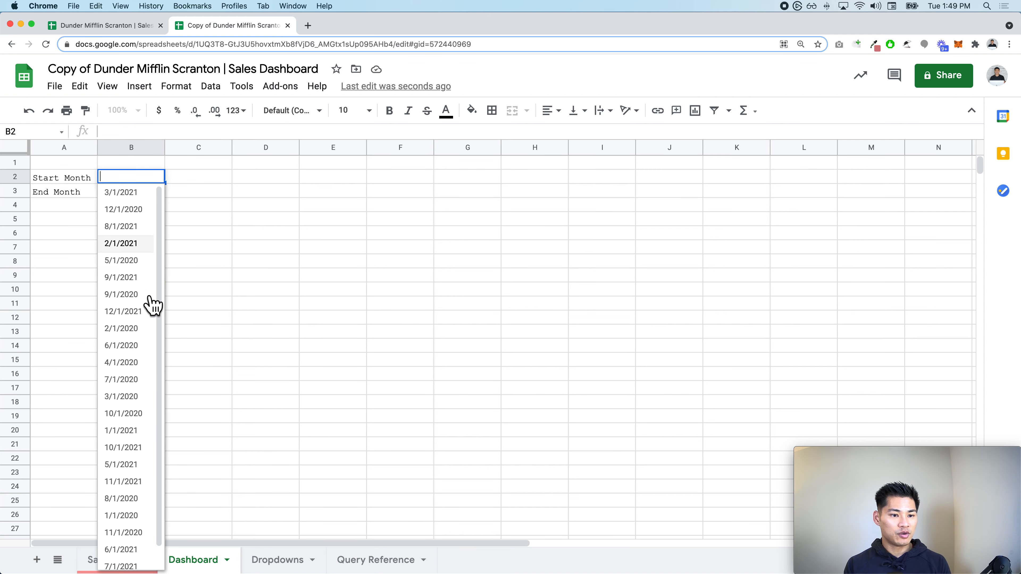
scroll(144, 342, down, 1)
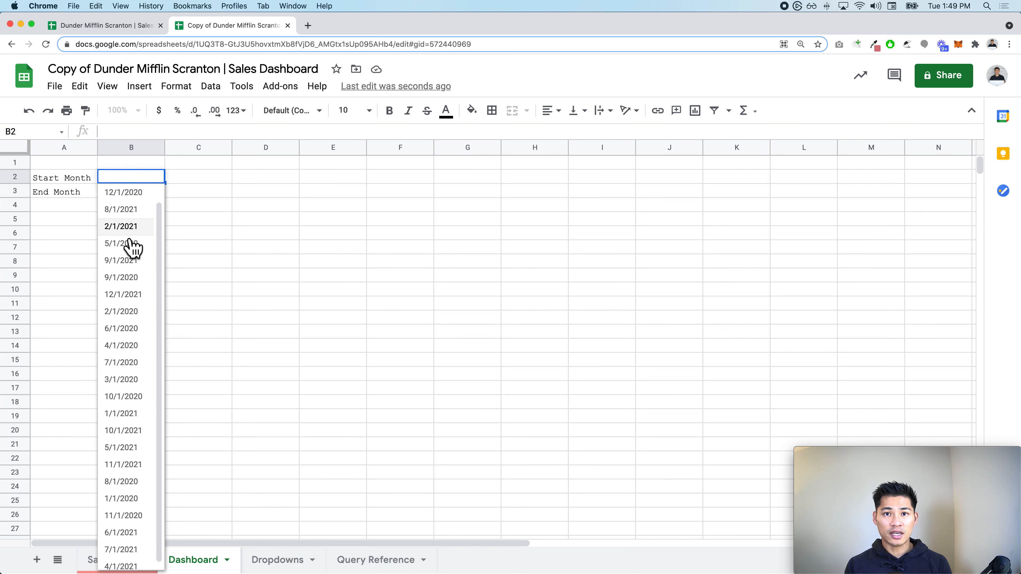
click(223, 446)
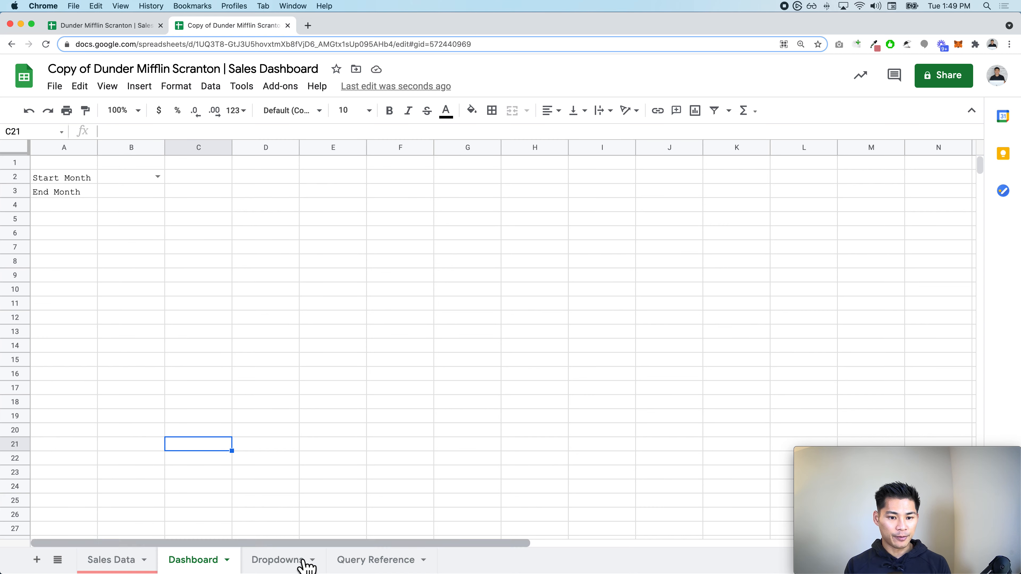
Step: Change the A2 formula on the Dropdowns sheet to =SORT(UNIQUE('Sales Data'!P2:P)) and widen column A to fit its heading
click(282, 560)
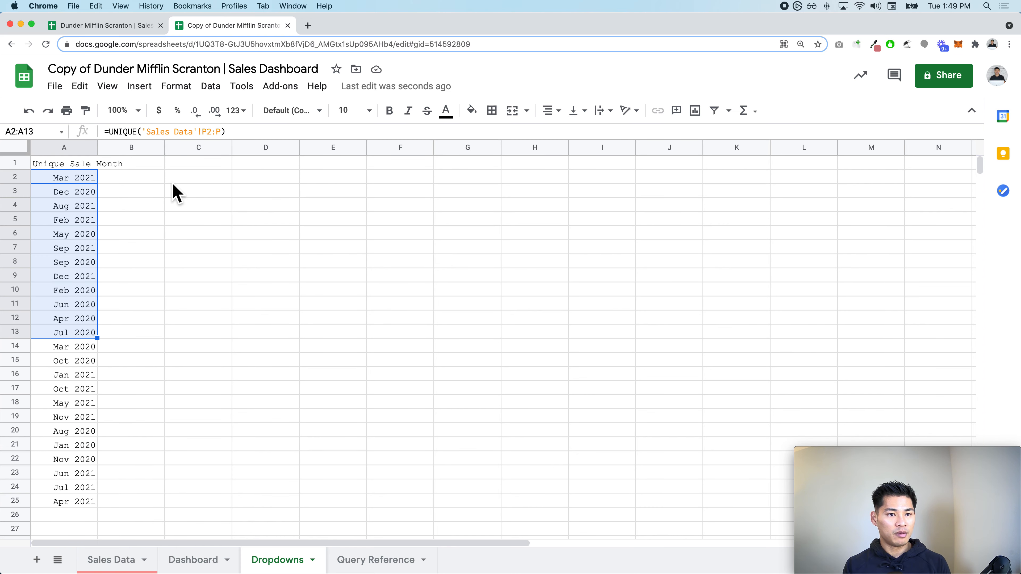
double_click(92, 180)
key(Up)
key(Right)
text(SORT()
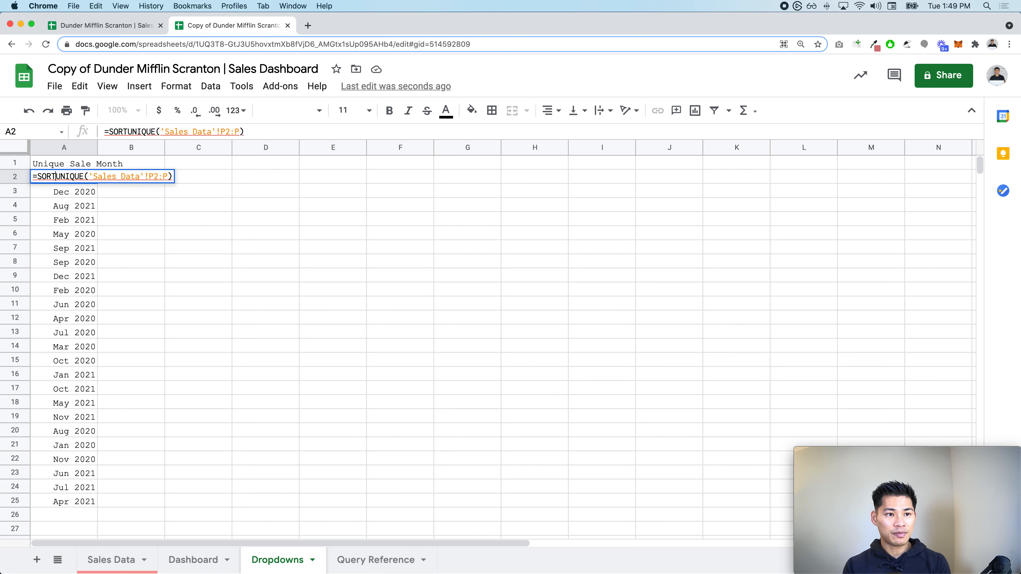
text())
key(Return)
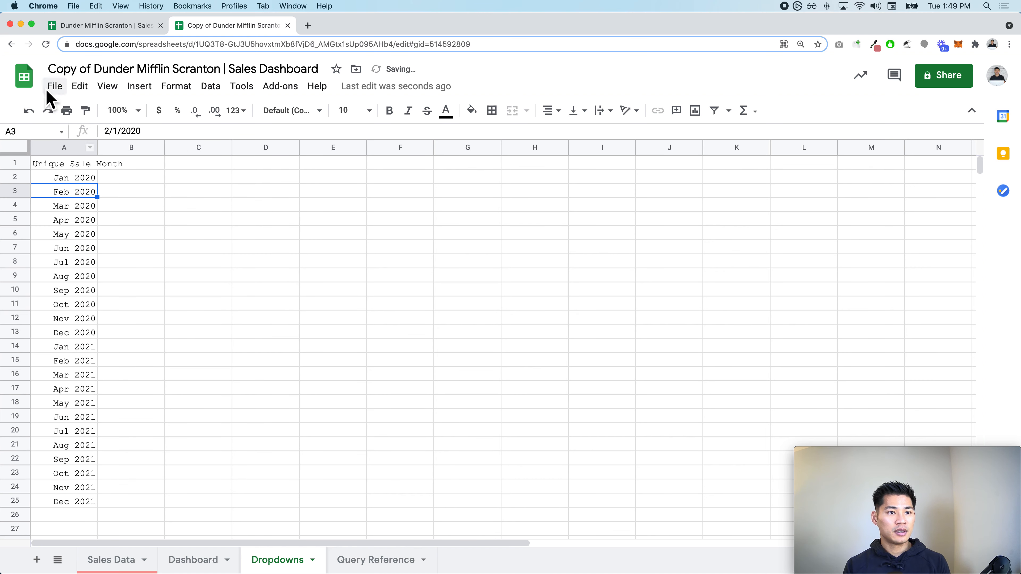
key(Down)
click(74, 177)
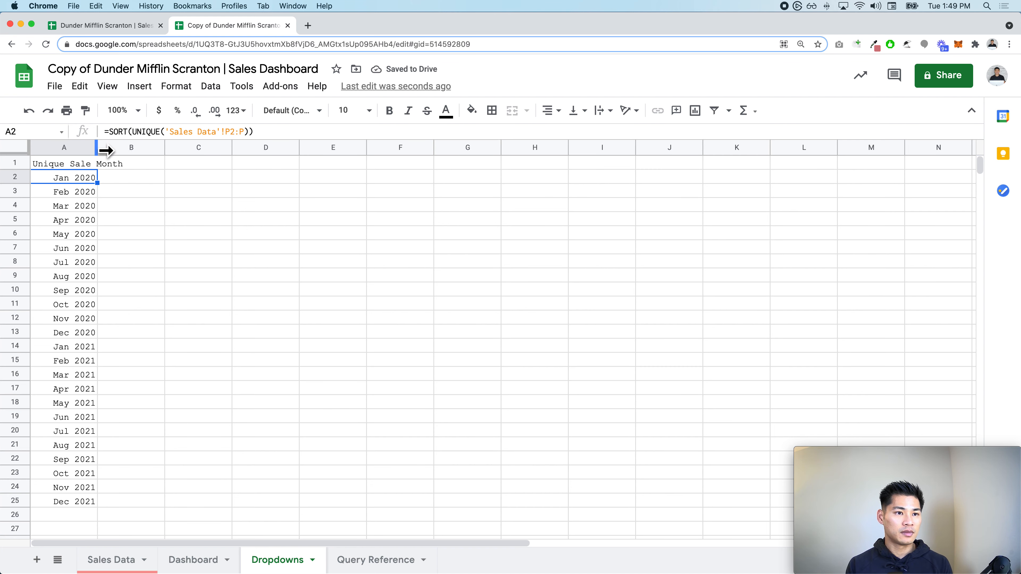
drag(97, 147, 137, 148)
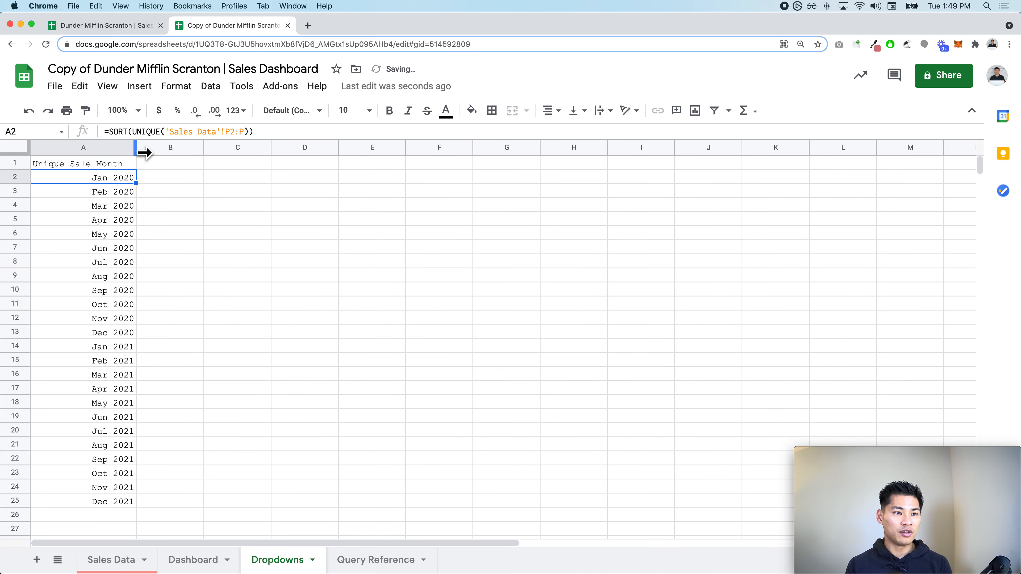
Step: Return to Dashboard and check the order of the months in the Start Month dropdown
click(193, 560)
click(158, 177)
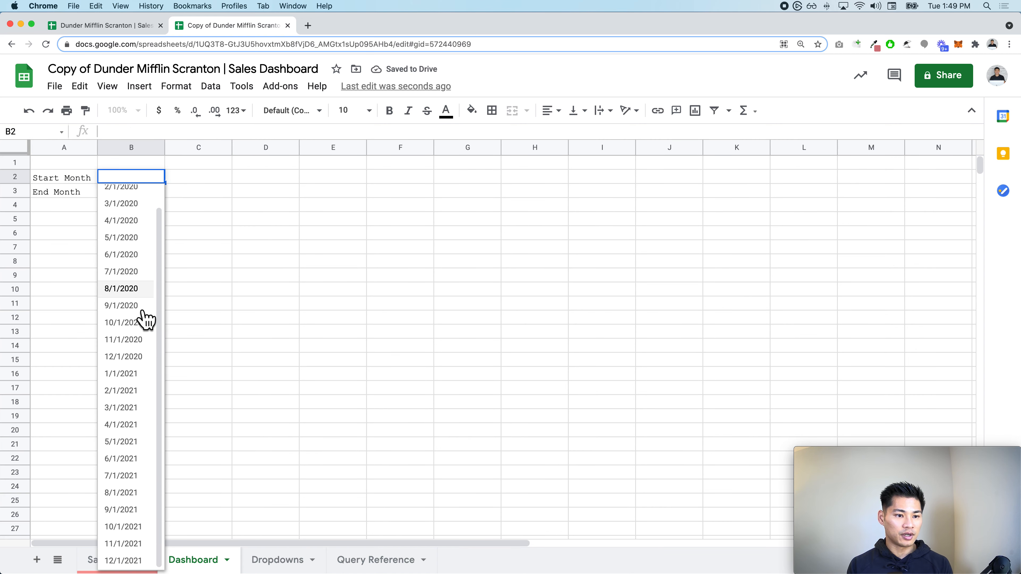
scroll(128, 215, up, 1)
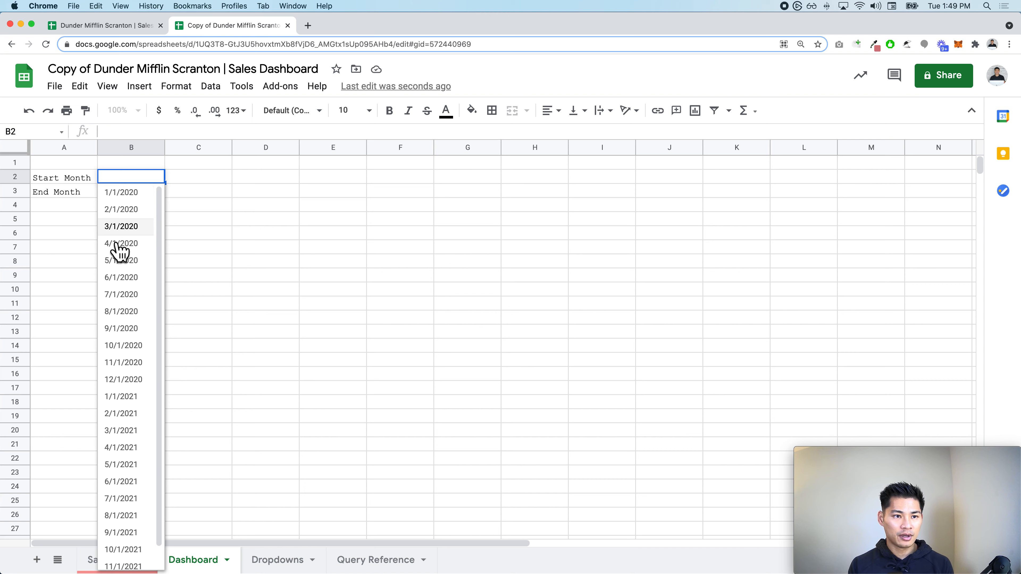
scroll(122, 320, down, 1)
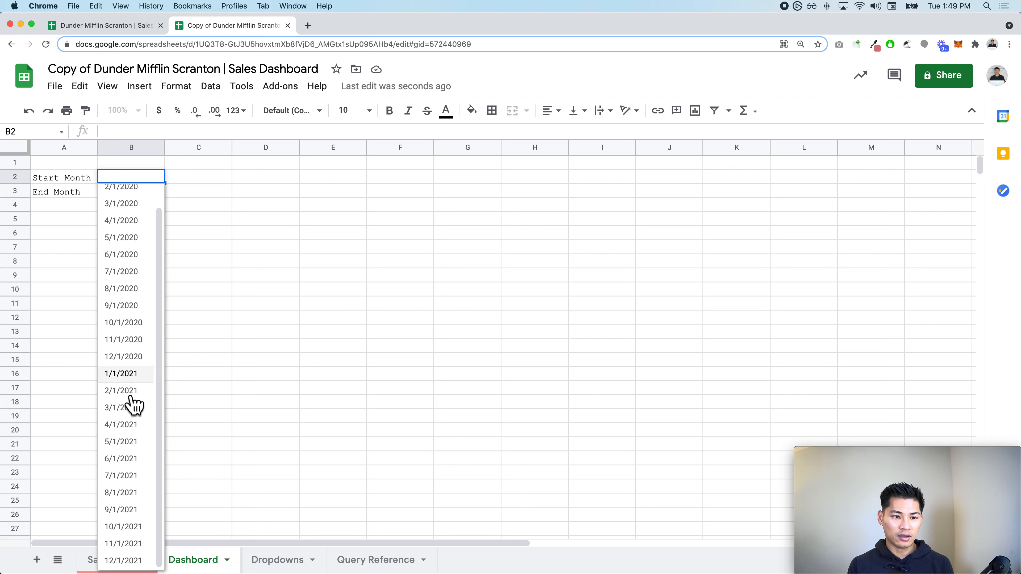
click(225, 320)
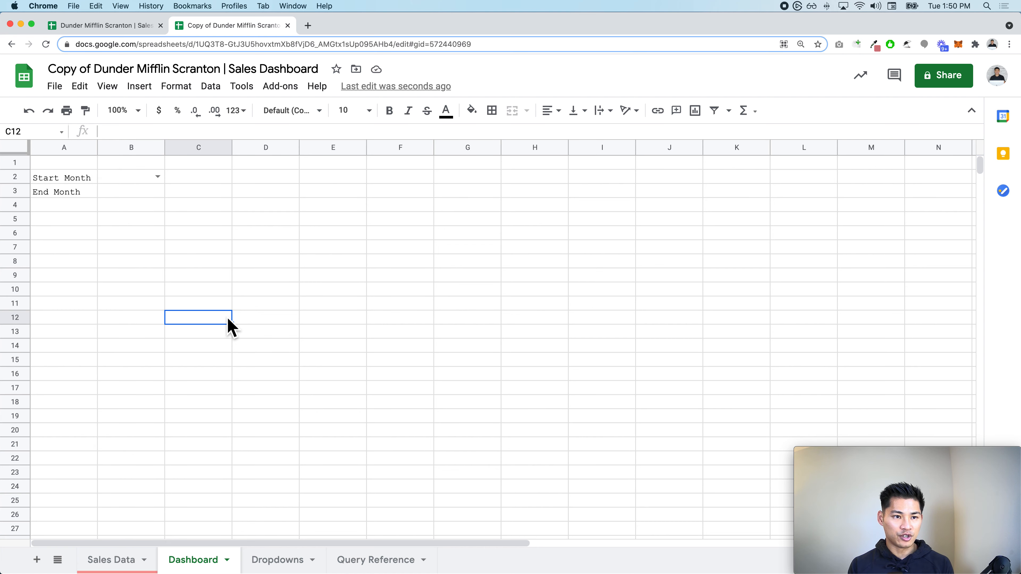
Step: Copy the month dropdown from B2 down to the End Month cell B3
click(146, 183)
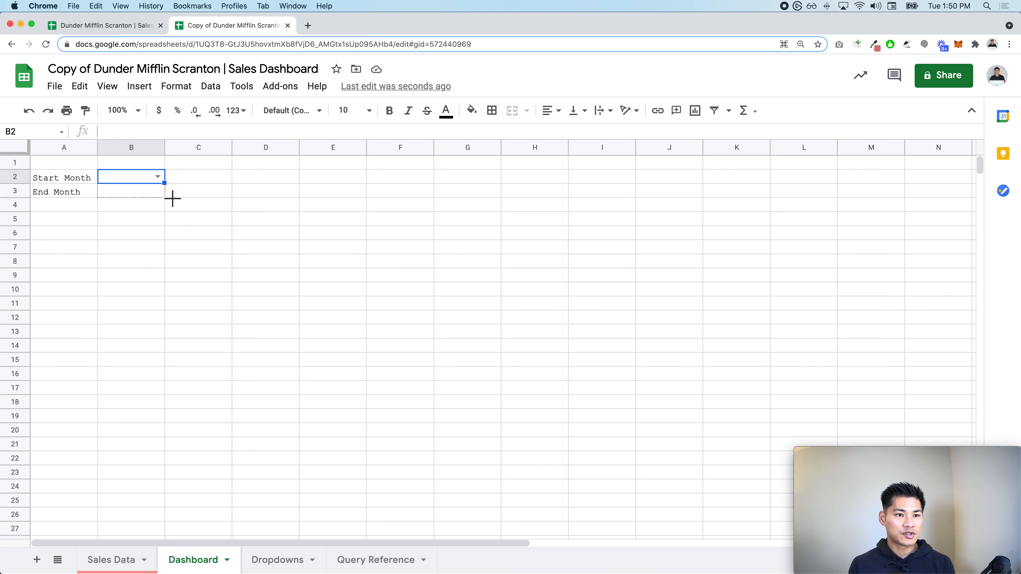
drag(173, 199, 171, 203)
Step: Try out both dropdowns, picking 1/1/2020 as the Start Month and a month as the End Month, and clear B3 and B2
click(150, 182)
click(155, 178)
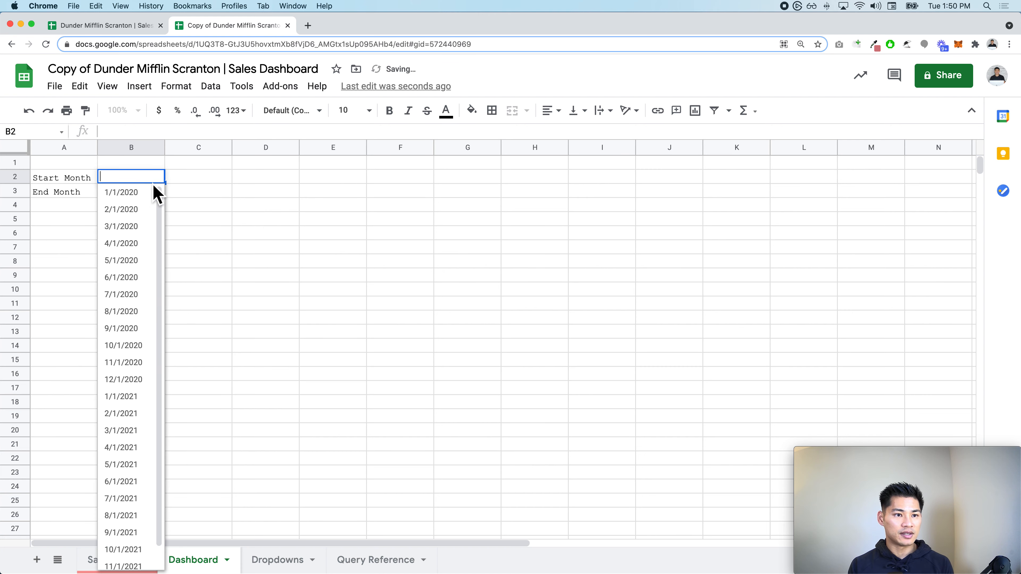
click(156, 196)
click(157, 191)
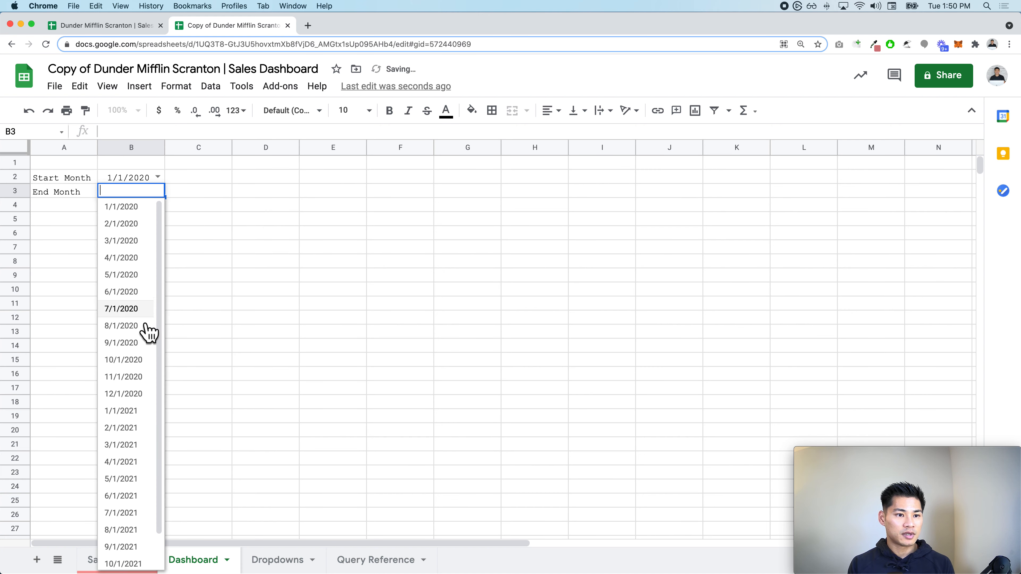
click(145, 326)
key(BackSpace)
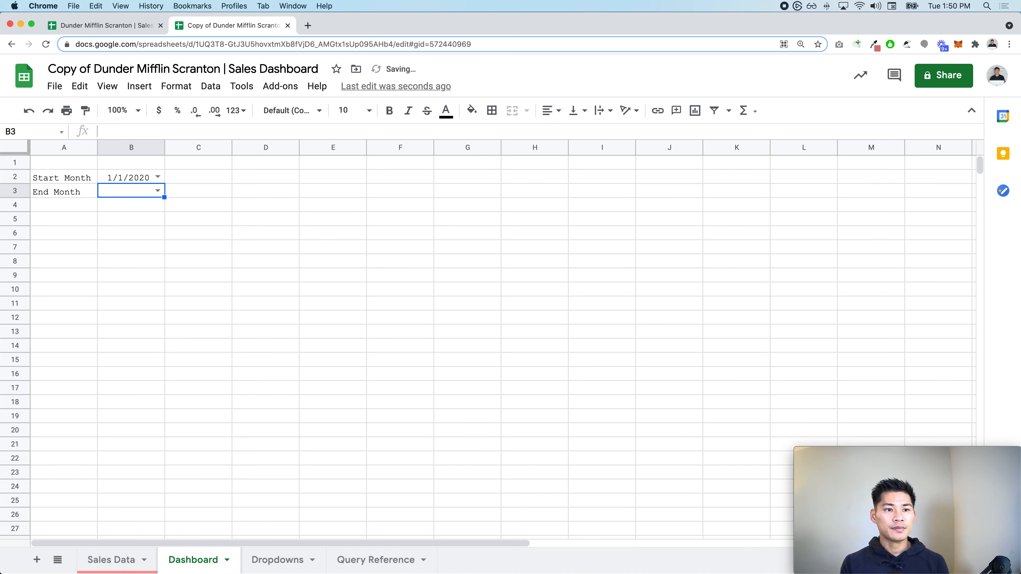
click(150, 178)
key(BackSpace)
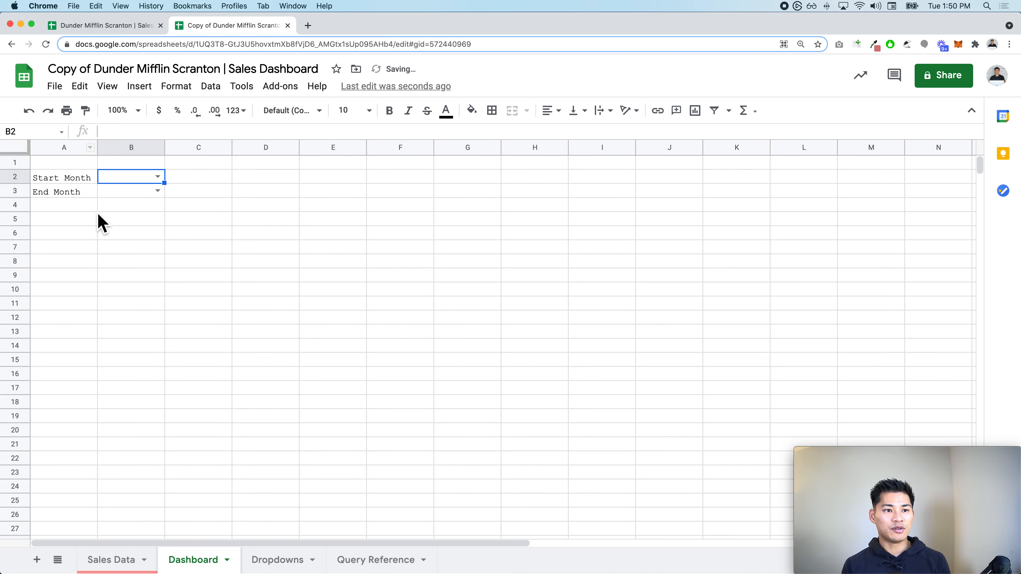
Step: Hide the gridlines on the Dashboard sheet
click(89, 246)
click(118, 92)
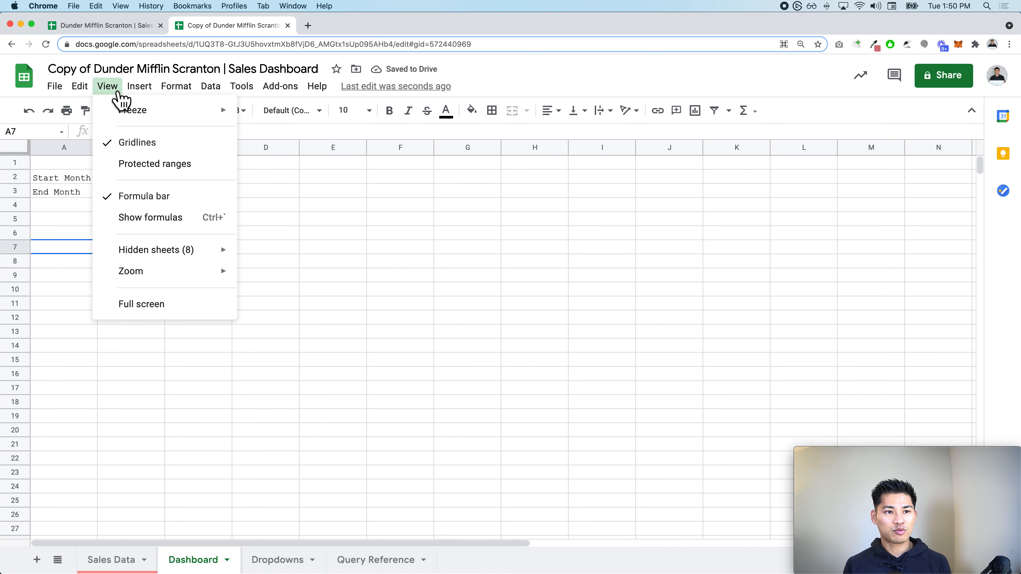
click(139, 147)
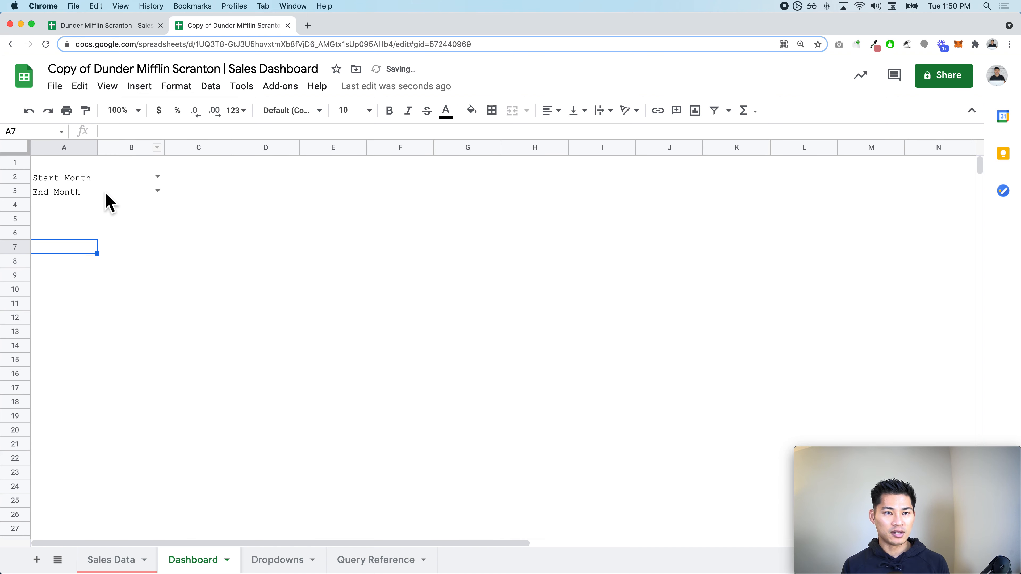
drag(79, 185, 102, 193)
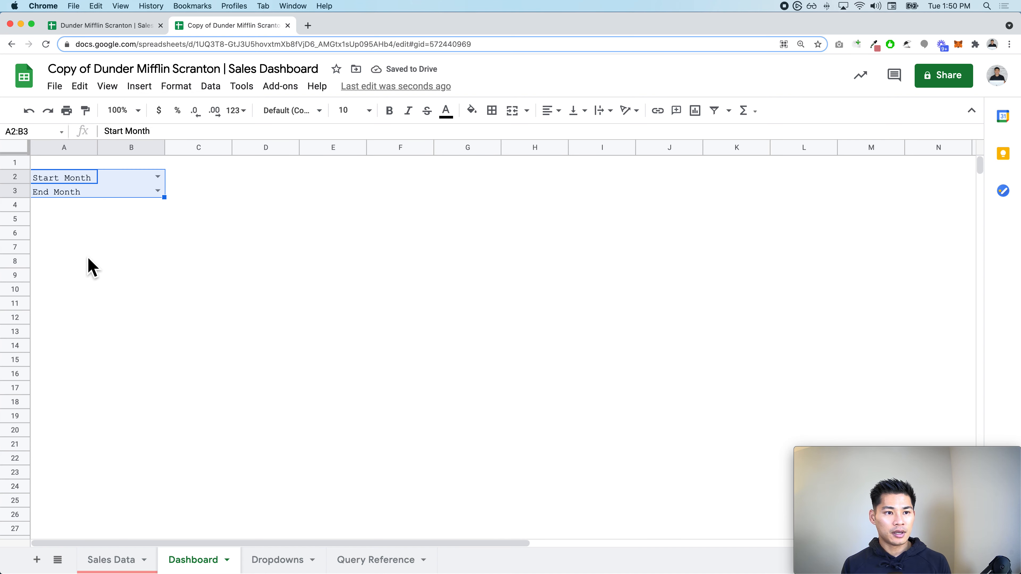
Step: Begin a QUERY formula in A7 of Dashboard with 'Sales Data'!A1:V as its data range
click(87, 251)
text(=QUERY)
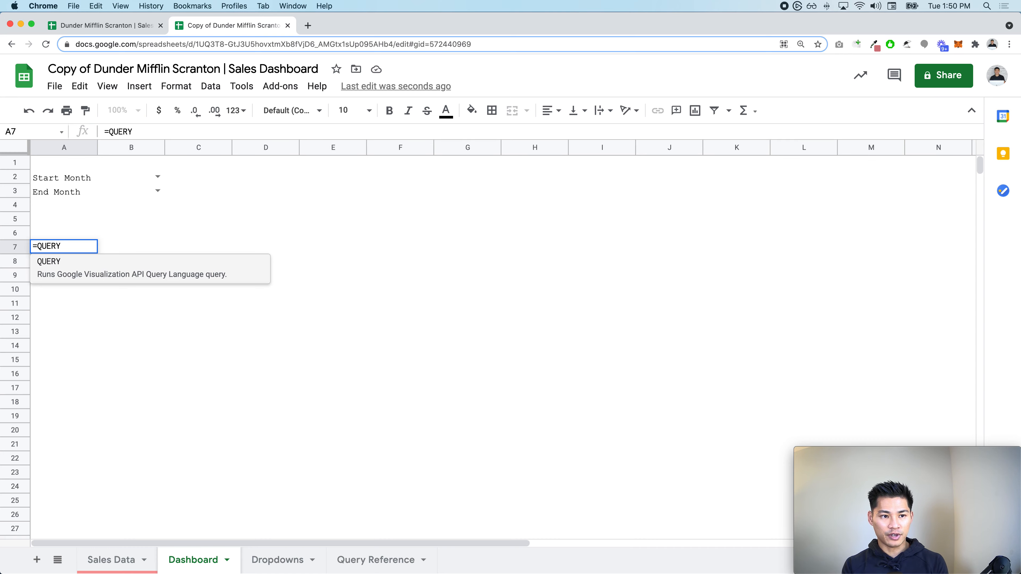
text(()
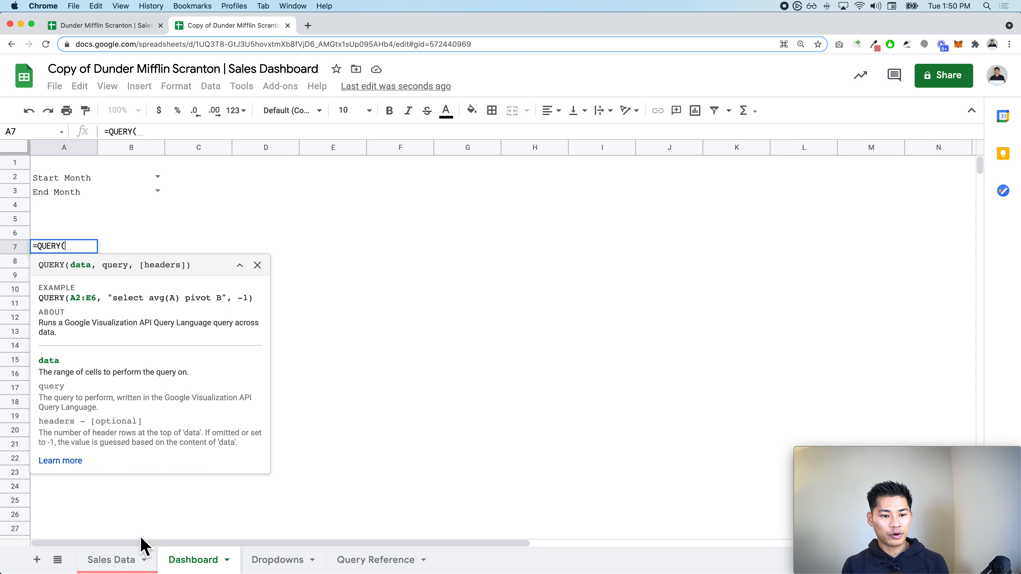
click(137, 559)
scroll(99, 201, left, 15)
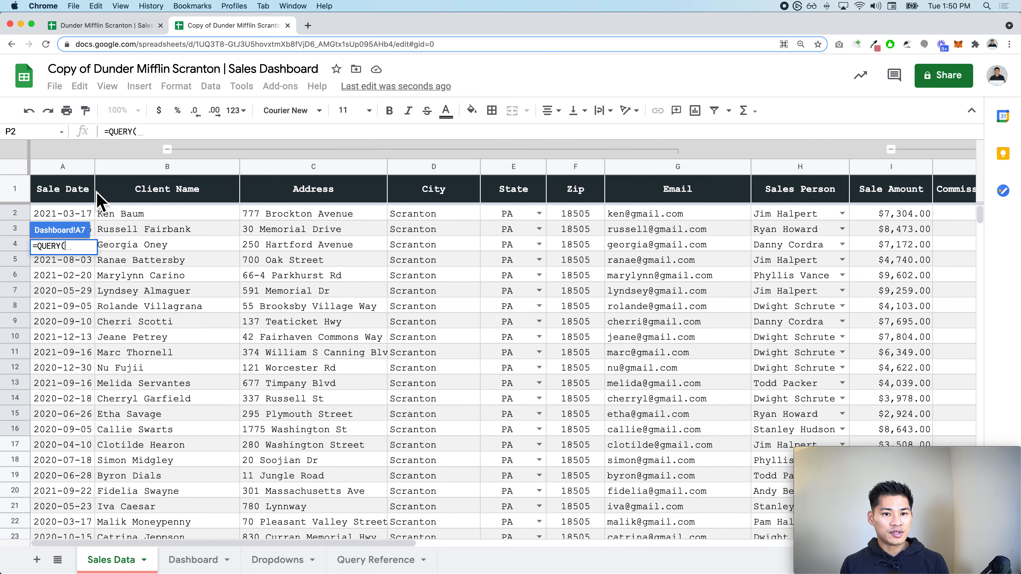
click(73, 197)
key(super+shift+Right)
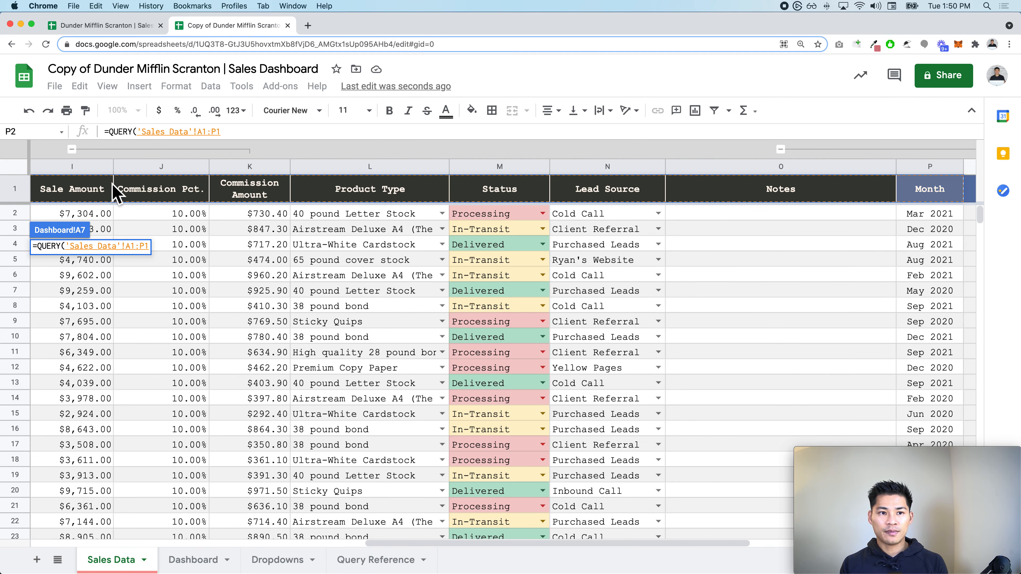
key(super+shift+Right)
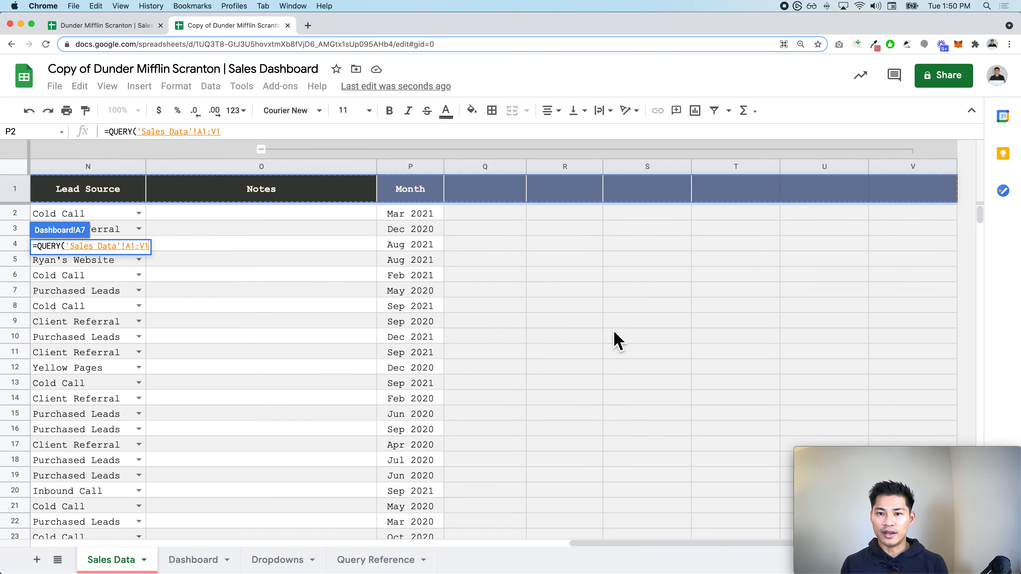
key(BackSpace)
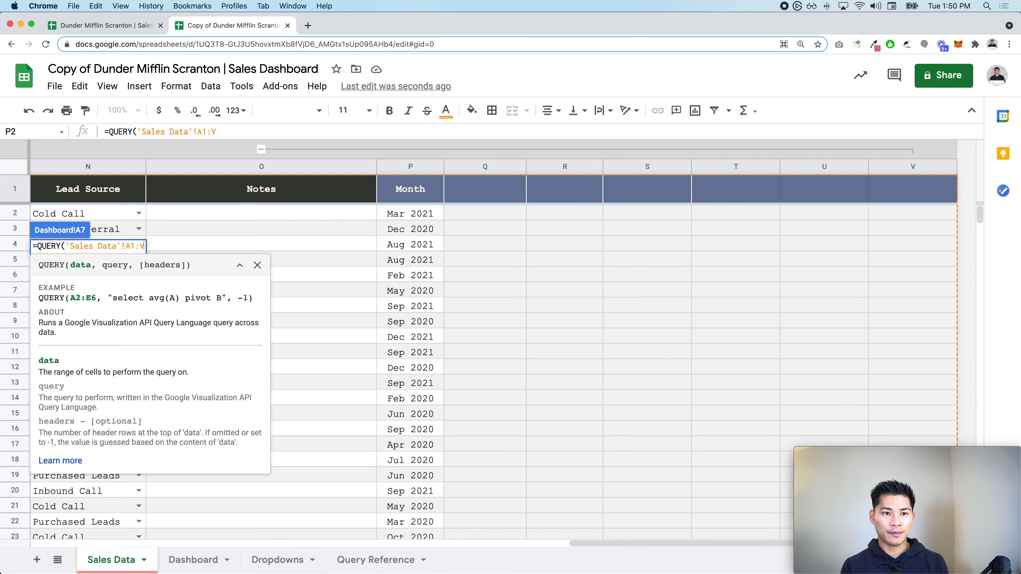
text(,)
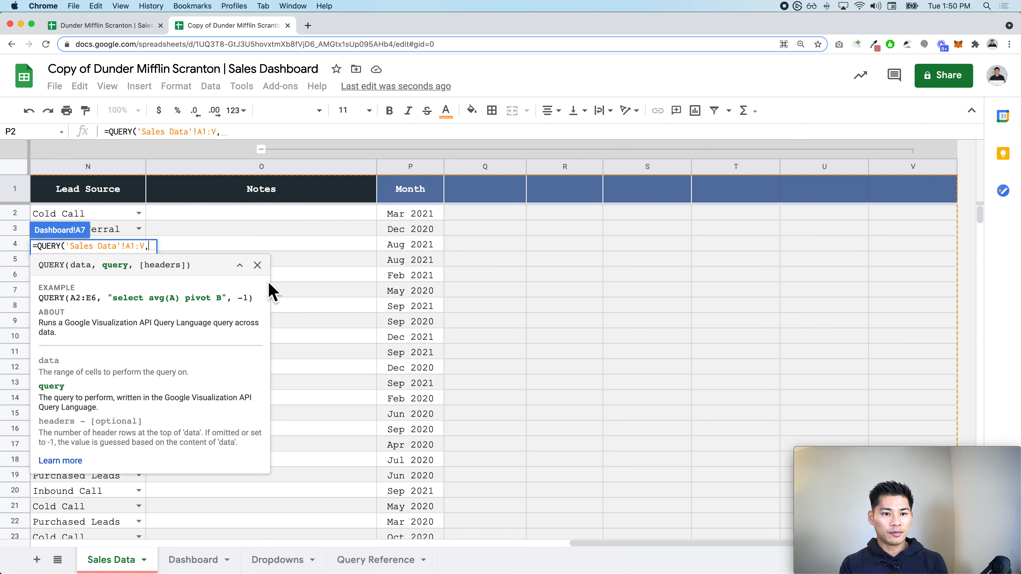
Step: Complete the A7 formula with the query string "SELECT P,SUM(I) GROUP BY P" to total the sale amounts by month
click(257, 265)
text(")
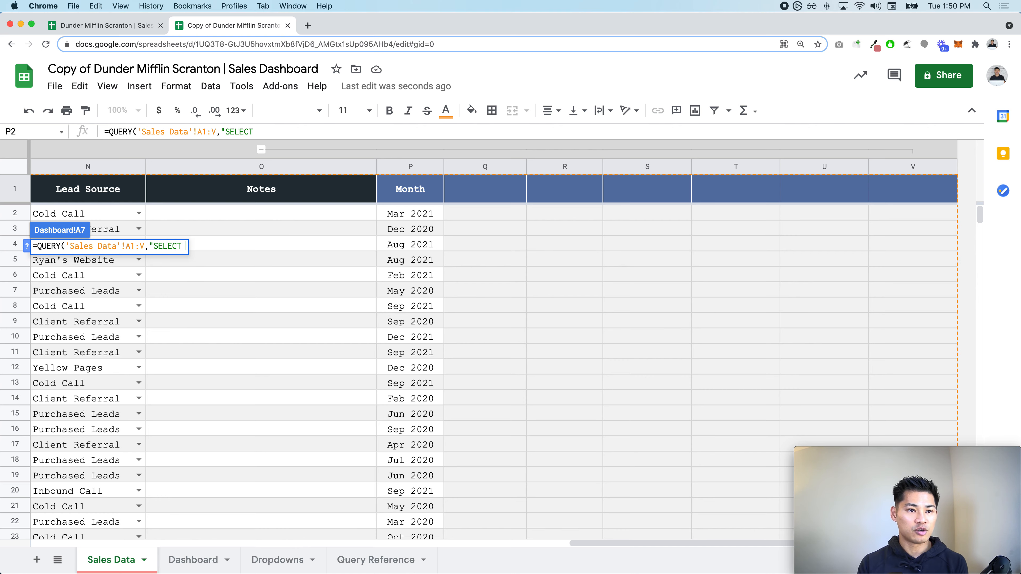
text(SELECT)
key(super+equal)
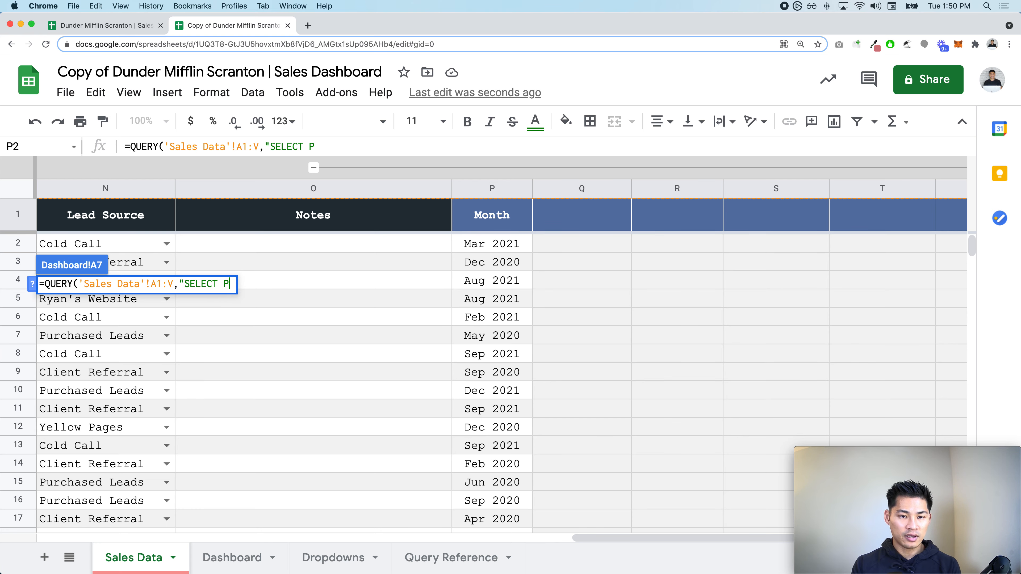
scroll(244, 422, left, 10)
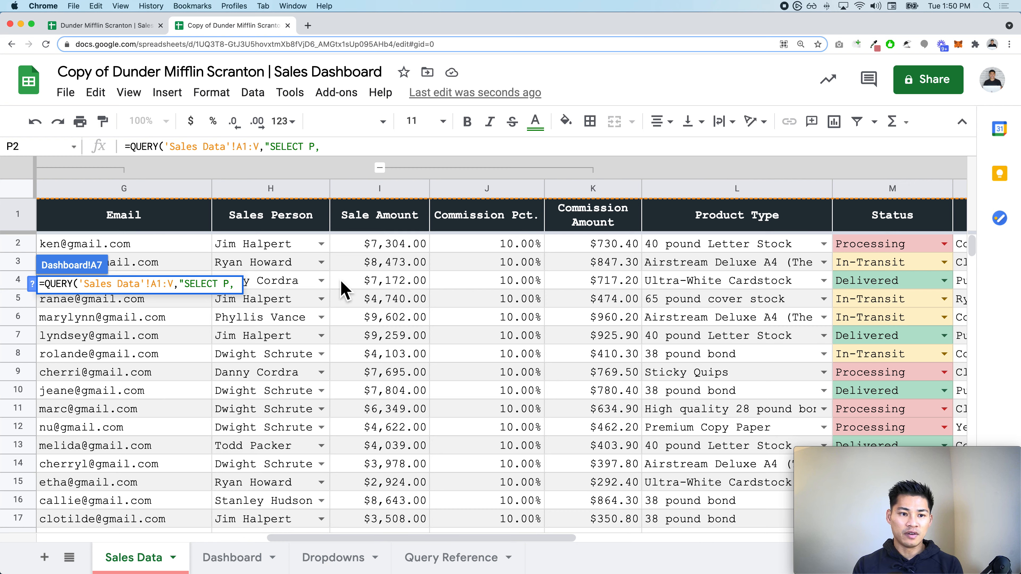
text(P,SUM(I)
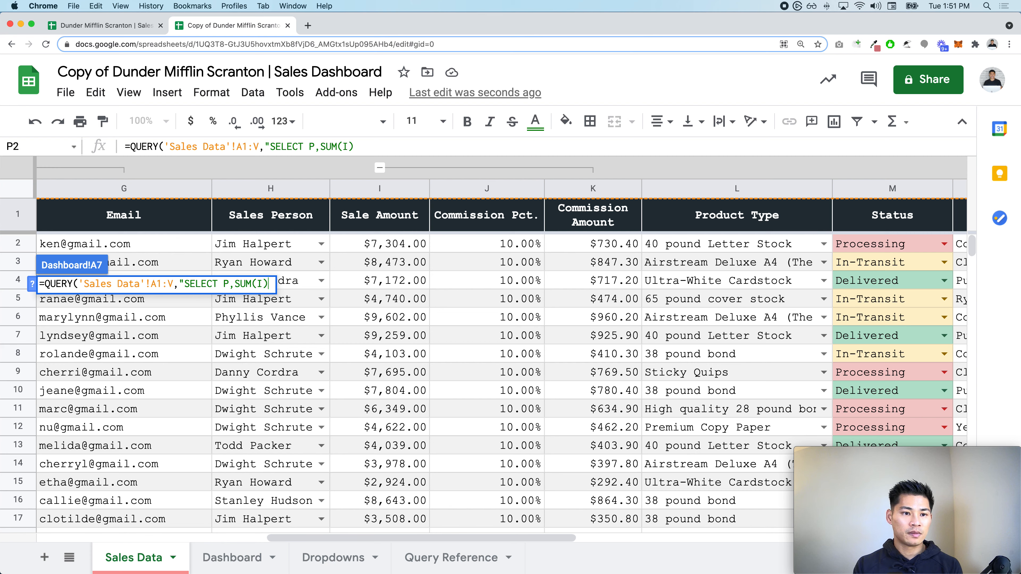
text() GROUP BY B)
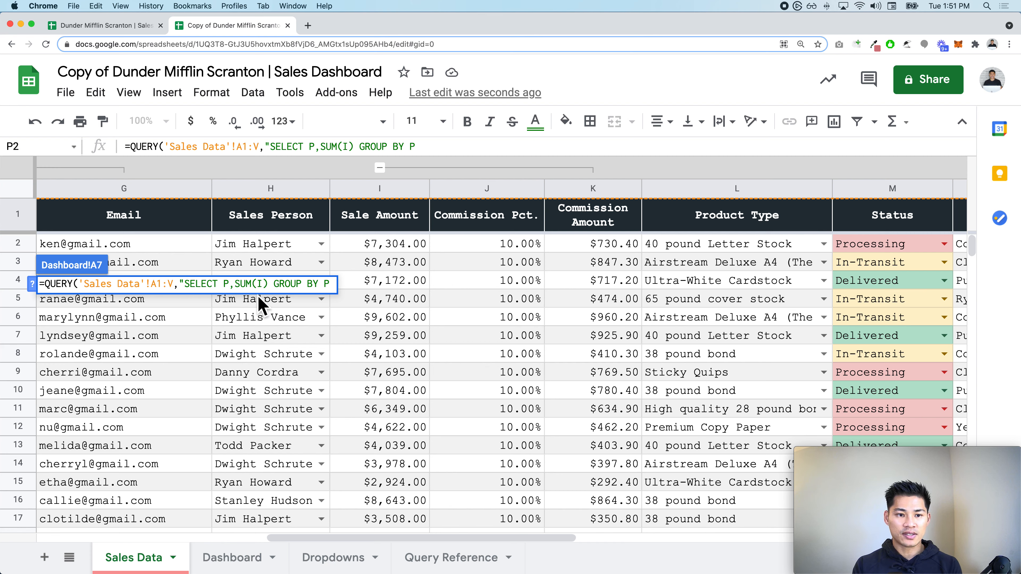
text())
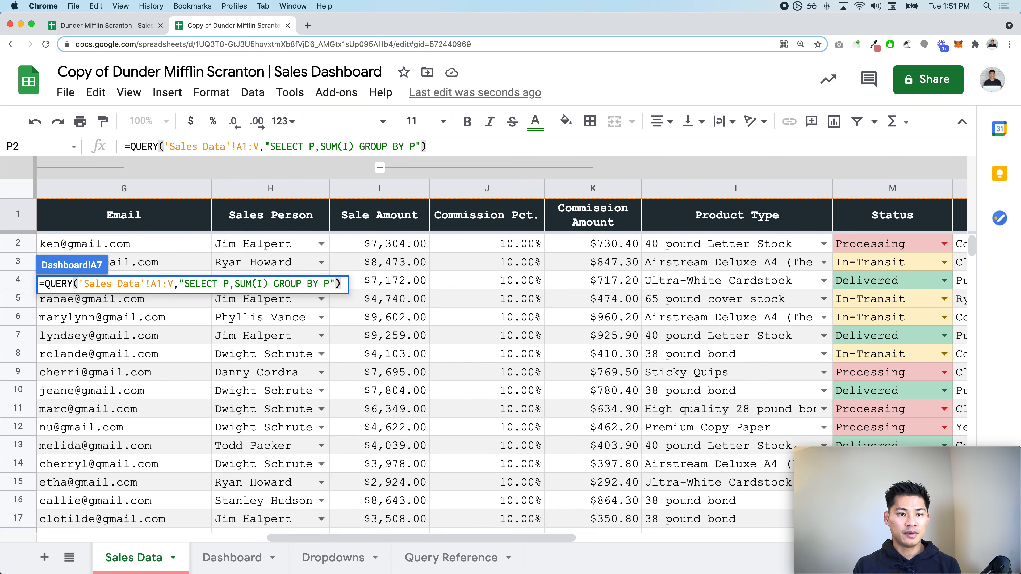
key(Return)
scroll(262, 326, down, 1)
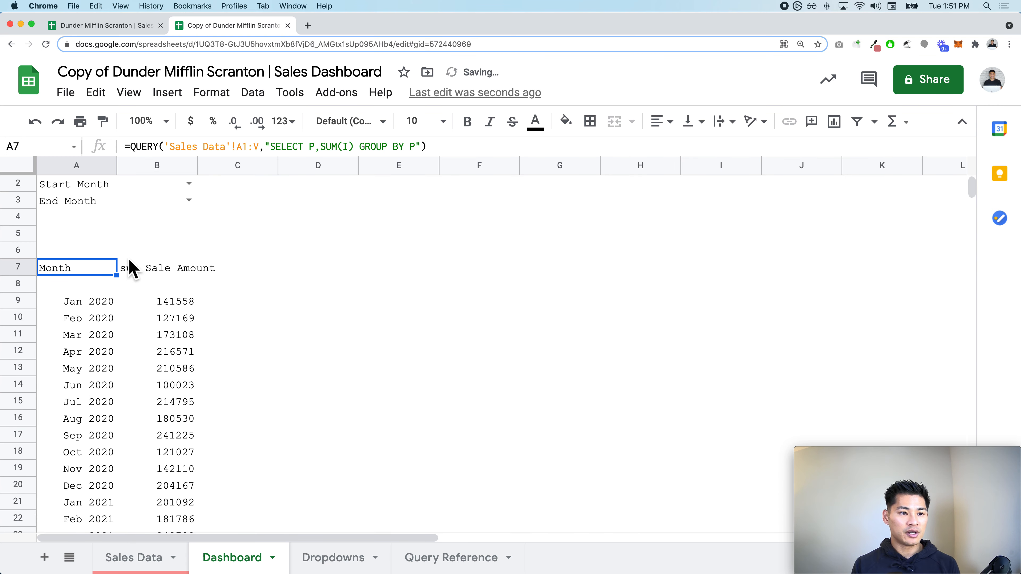
Step: Examine the blank row 8 below the query headers on Dashboard and where the records end in Sales Data
scroll(180, 337, down, 1)
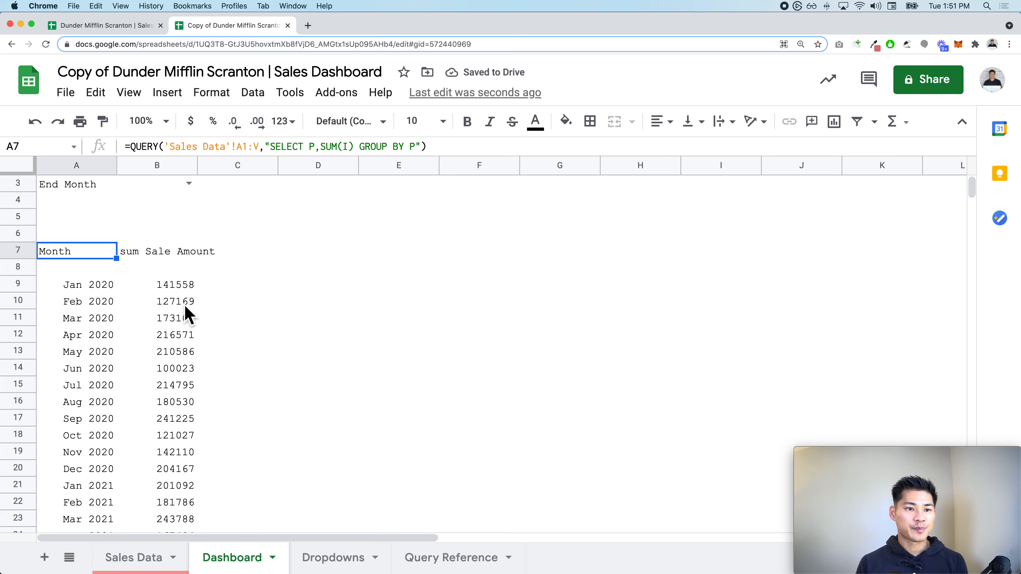
drag(63, 268, 179, 269)
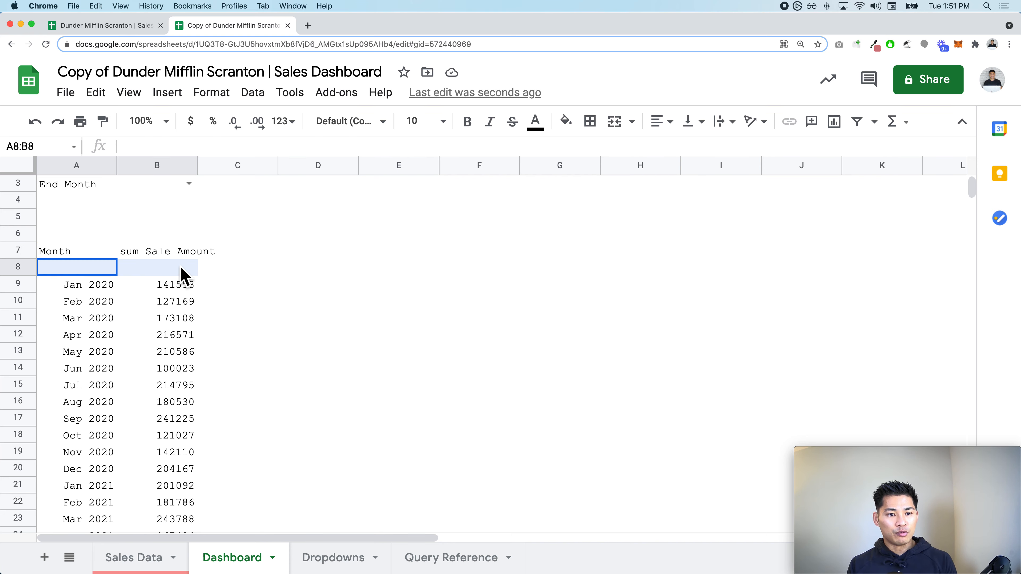
click(186, 557)
click(157, 467)
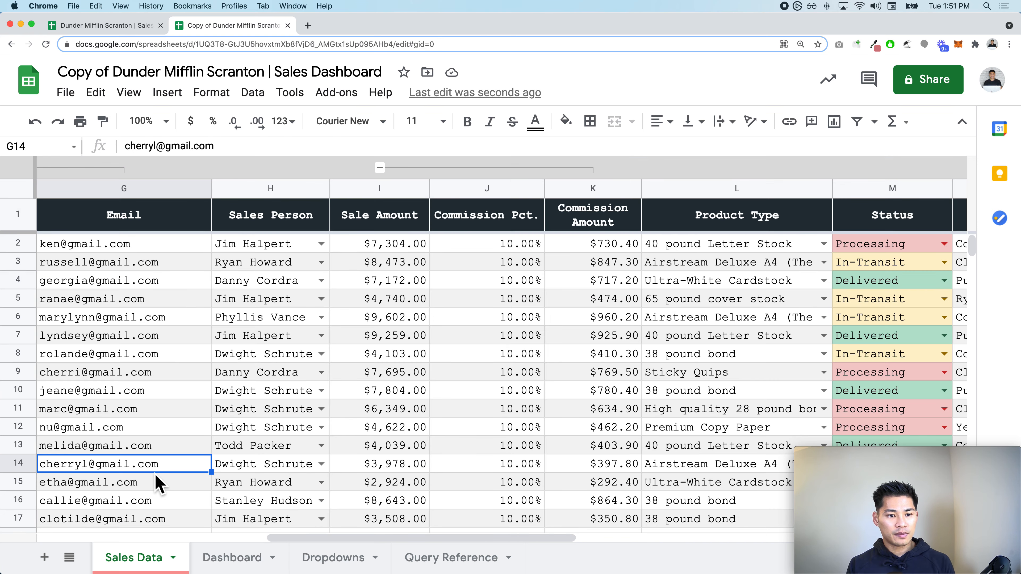
key(super+Down)
scroll(156, 483, down, 5)
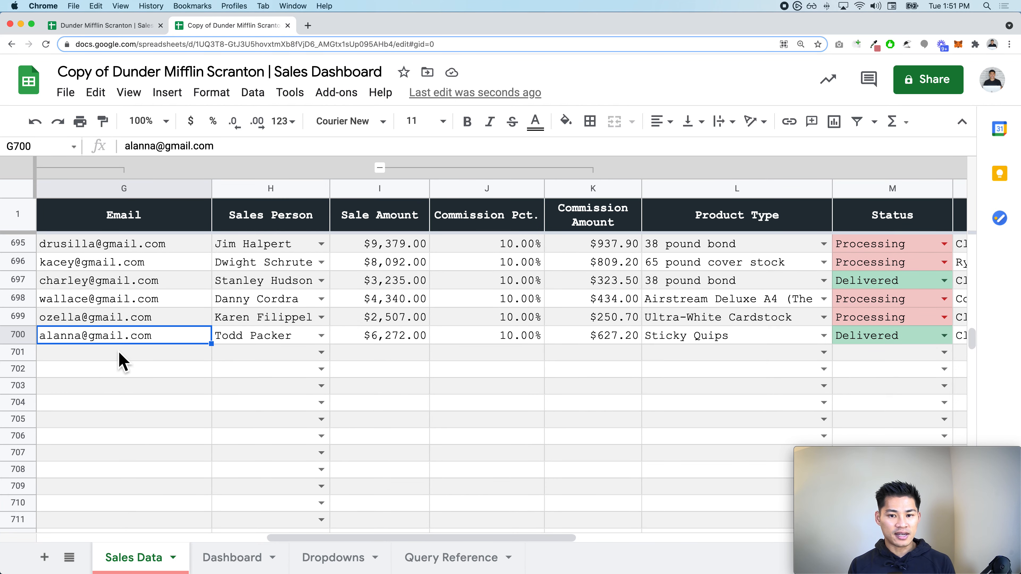
click(228, 563)
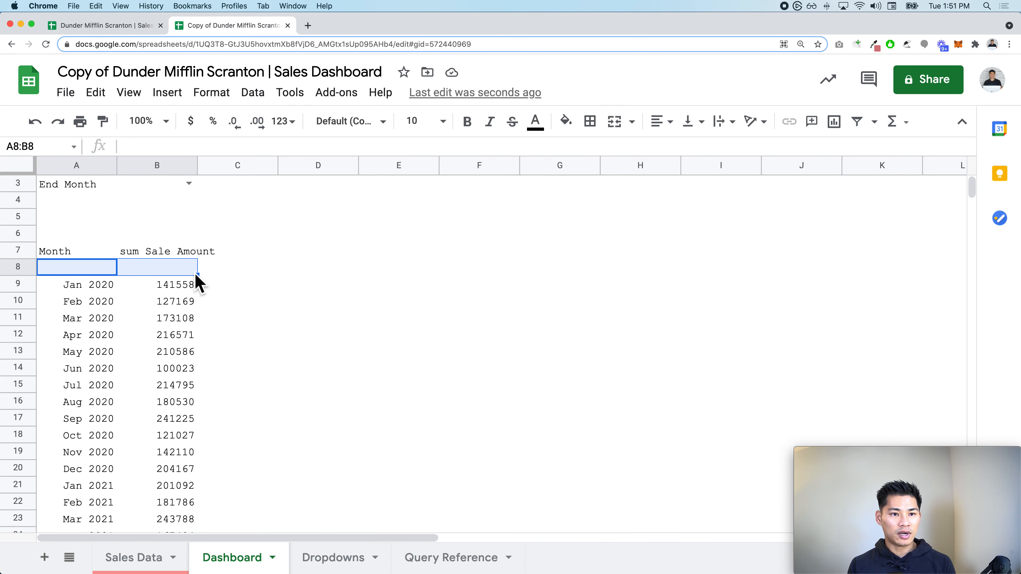
Step: Open the A7 QUERY formula for editing and check the order of the clauses in the Query Reference sheet
click(101, 254)
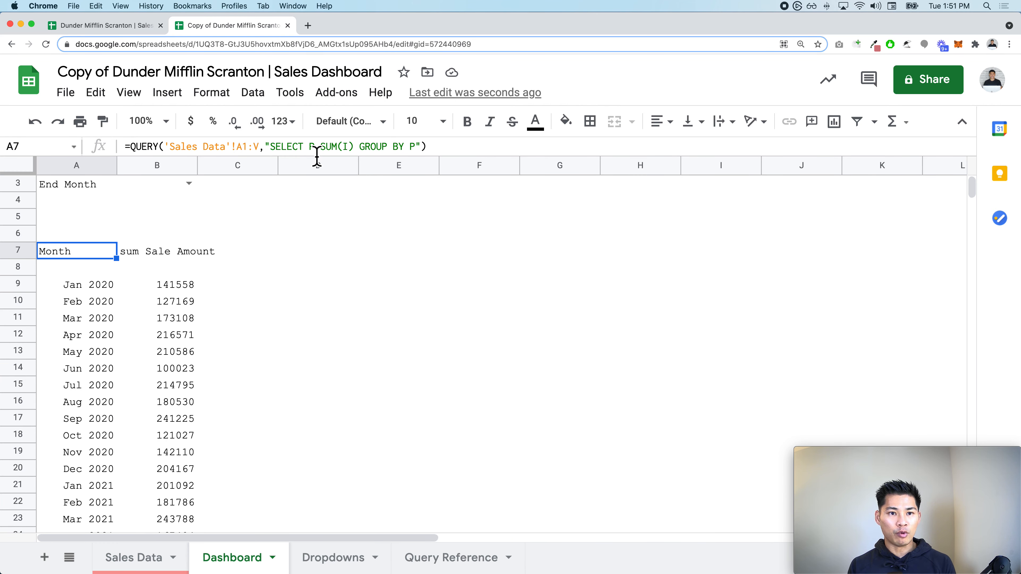
click(361, 150)
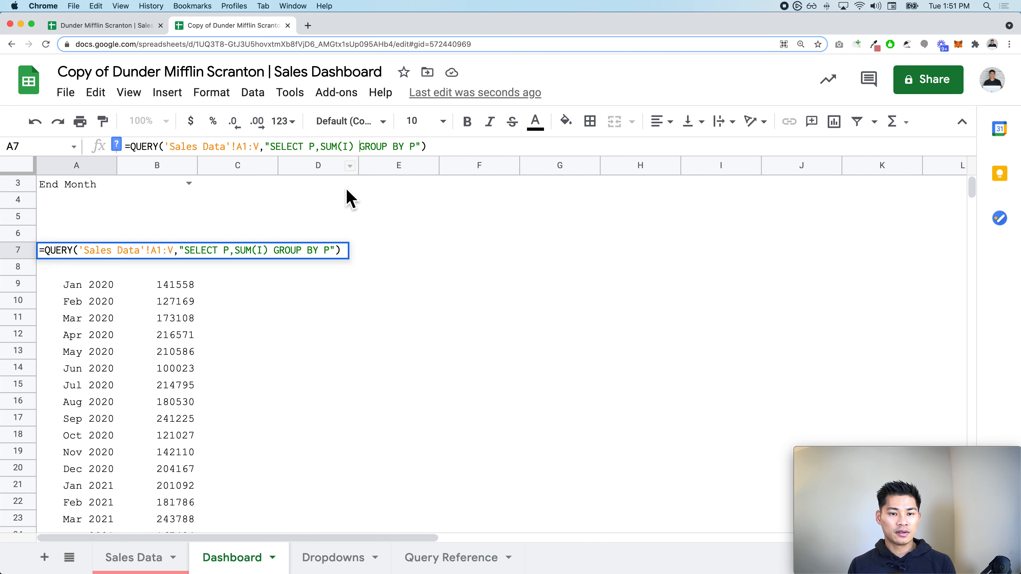
click(189, 253)
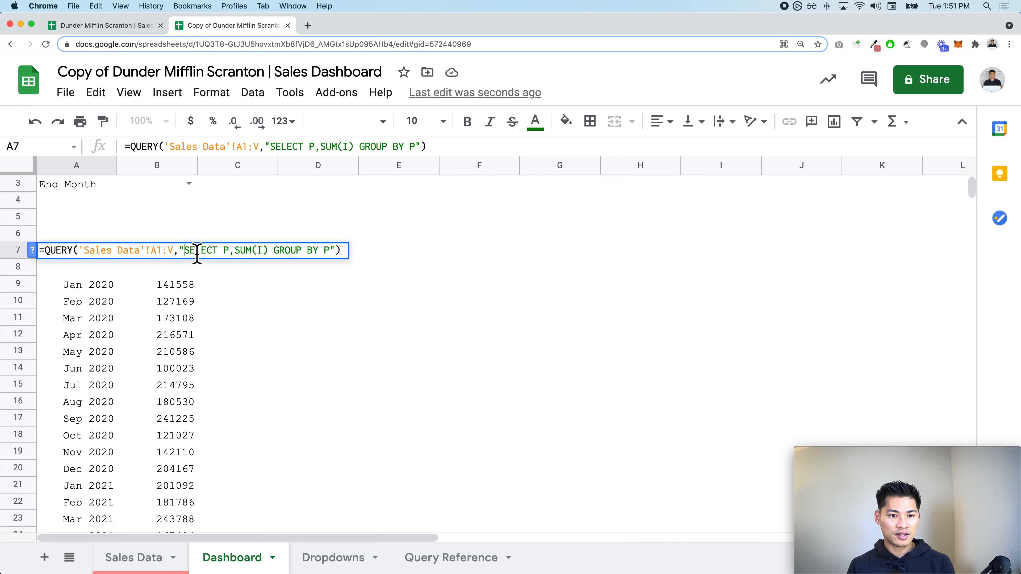
click(445, 561)
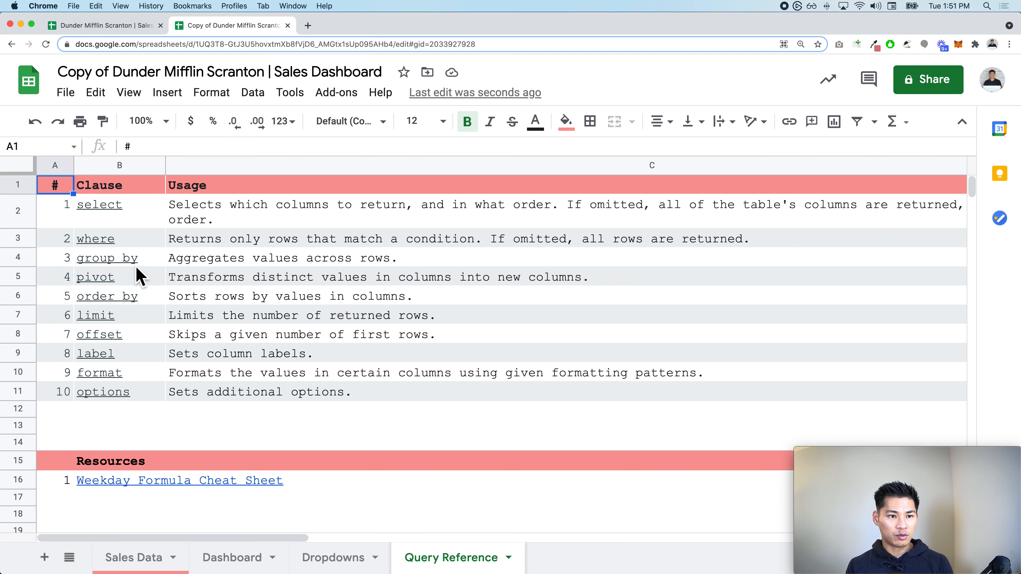
click(175, 570)
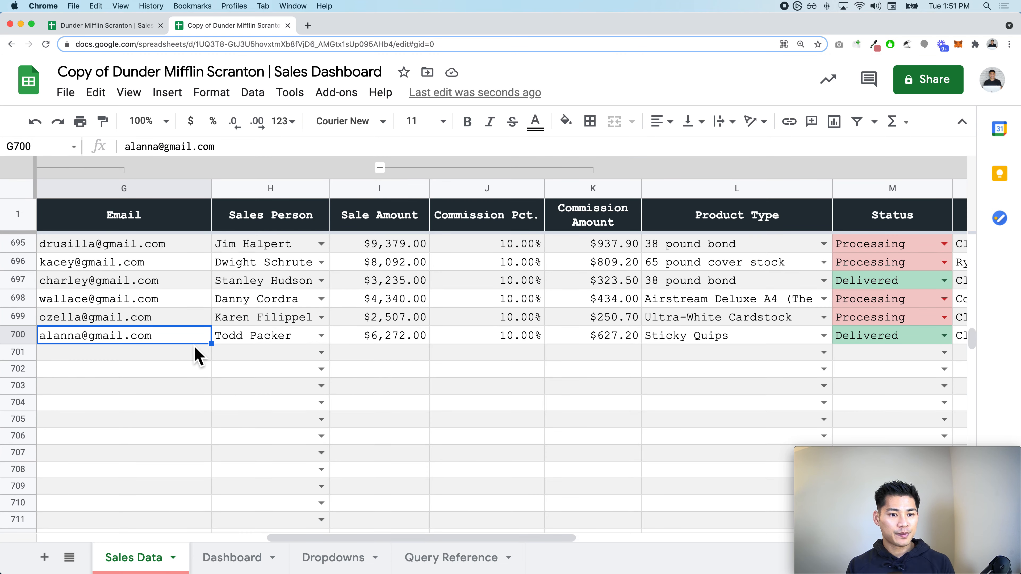
click(258, 563)
key(Return)
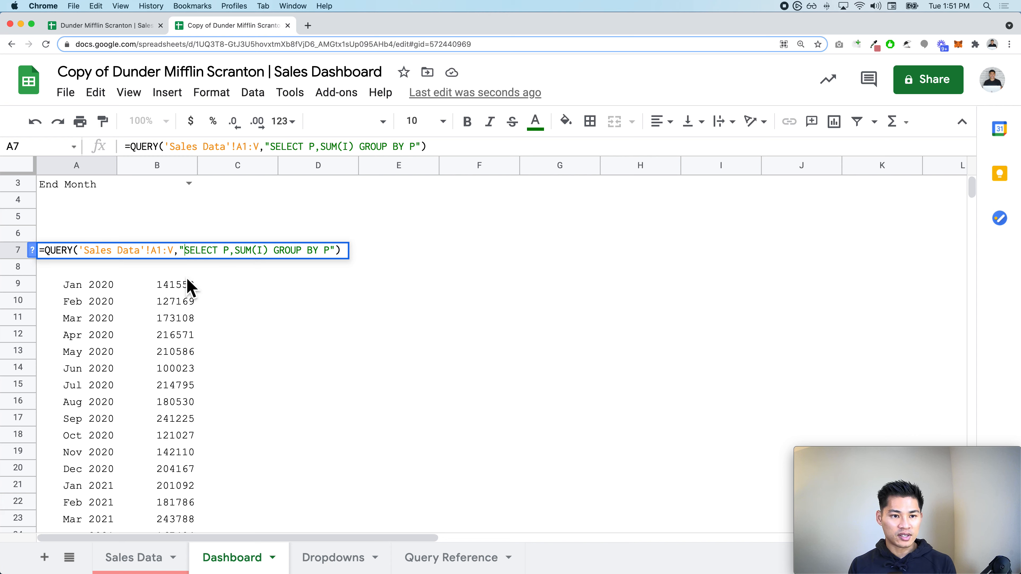
Step: Split the A7 query string onto separate lines and add WHERE A IS NOT NULL between the SELECT and GROUP BY clauses
click(183, 250)
key(alt+Return)
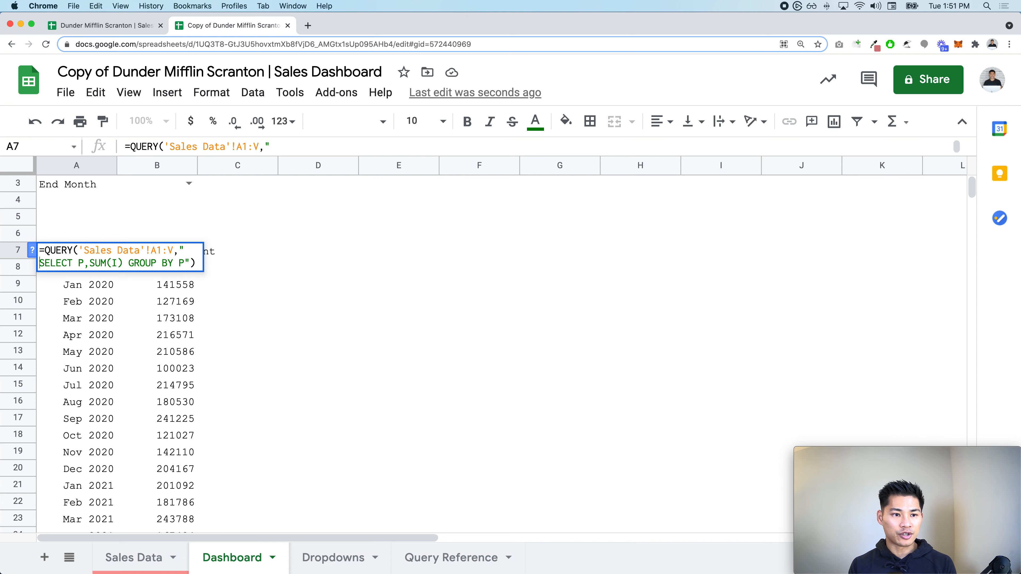
click(129, 264)
key(alt+Return)
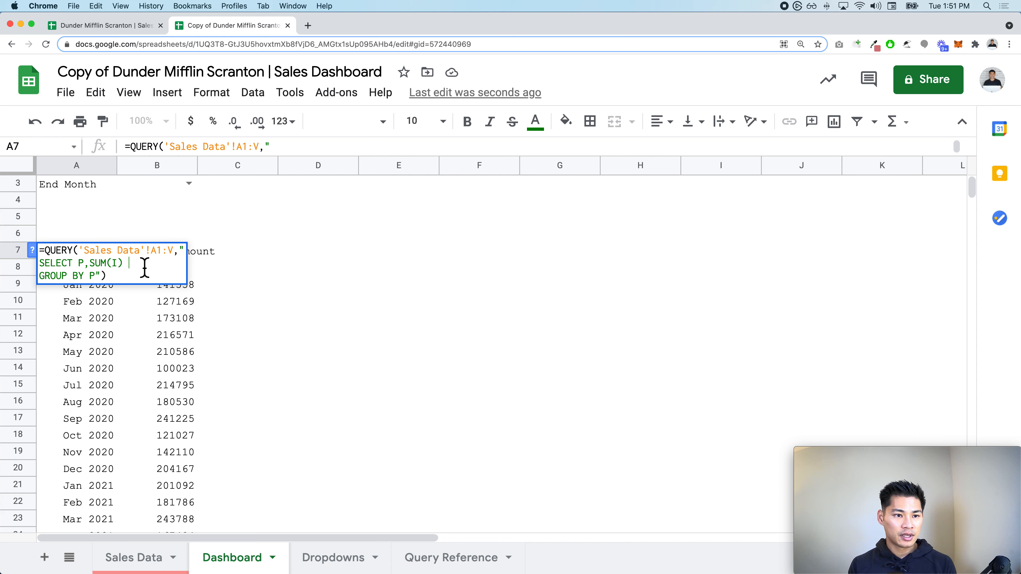
key(alt+Return)
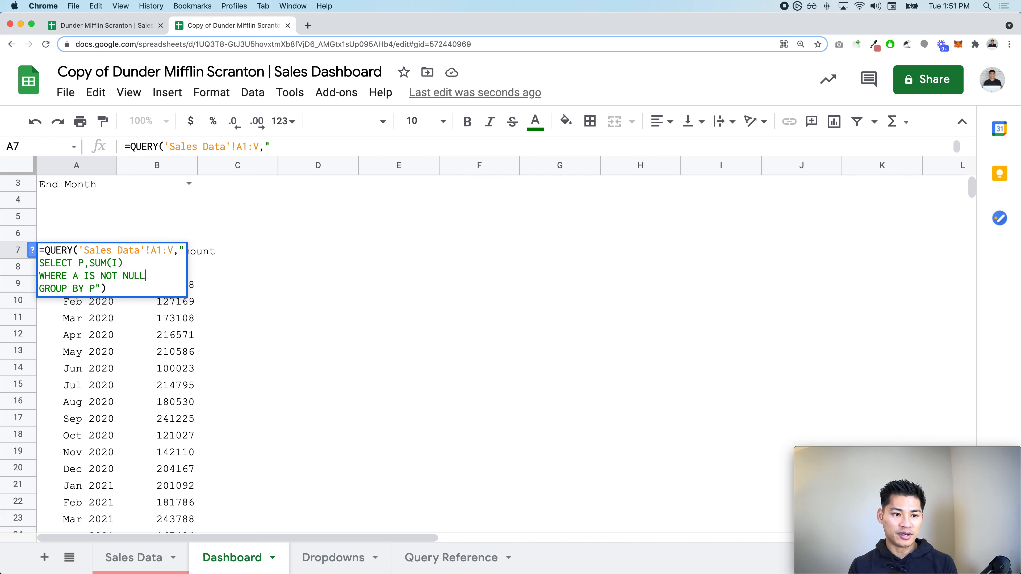
key(Return)
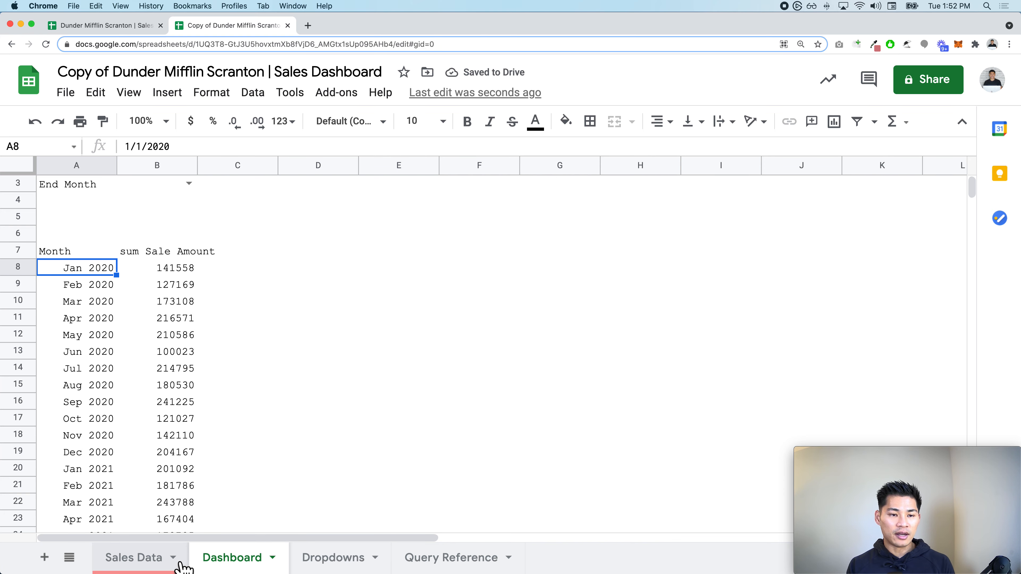
Step: Check the Sale Date column at the end of the Sales Data records and return to Dashboard
click(167, 561)
scroll(139, 441, left, 10)
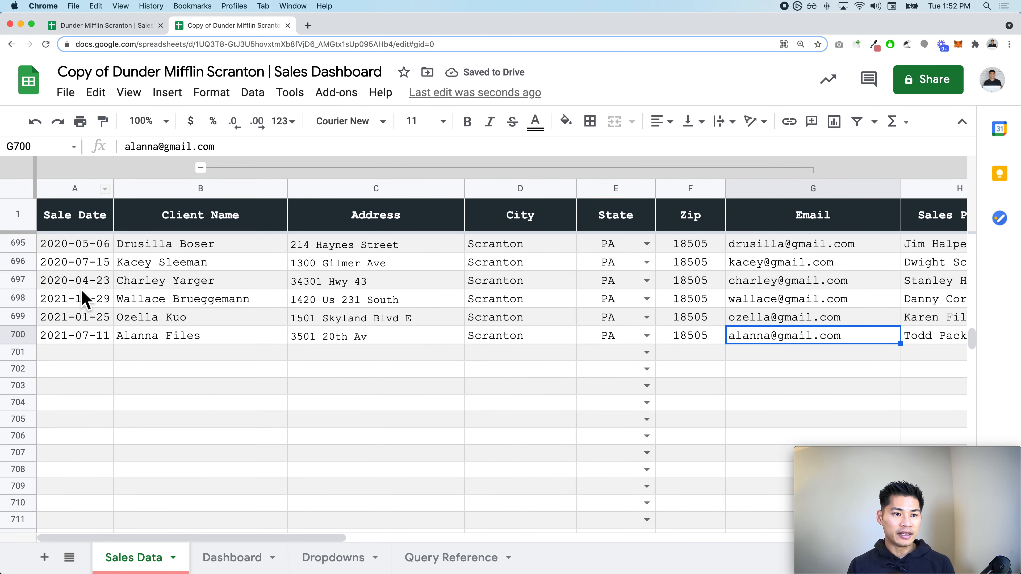
click(235, 561)
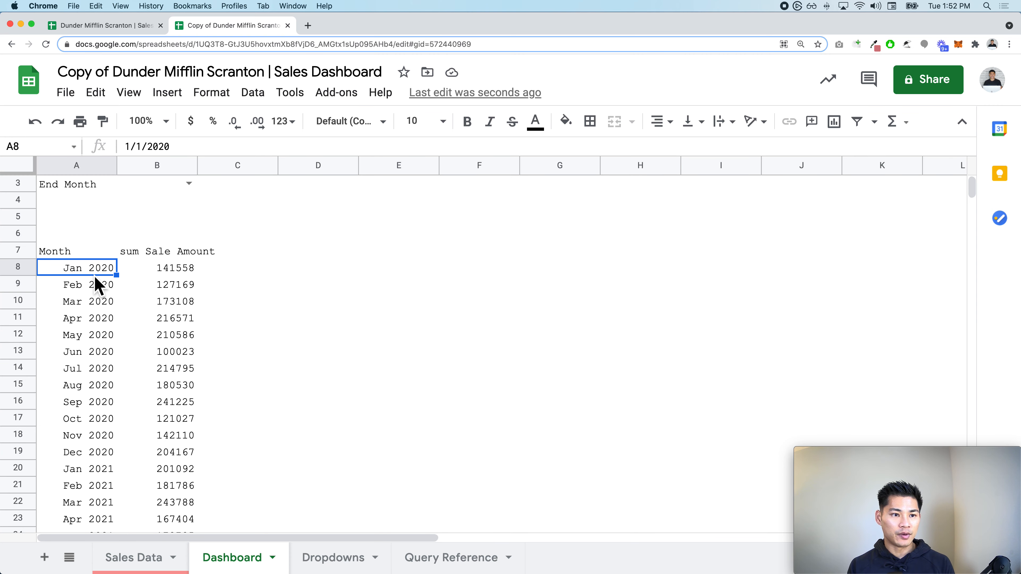
Step: Add the clause LABEL SUM(I) 'Sale Amount' on a new line after GROUP BY P in the A7 query
key(Up)
key(Return)
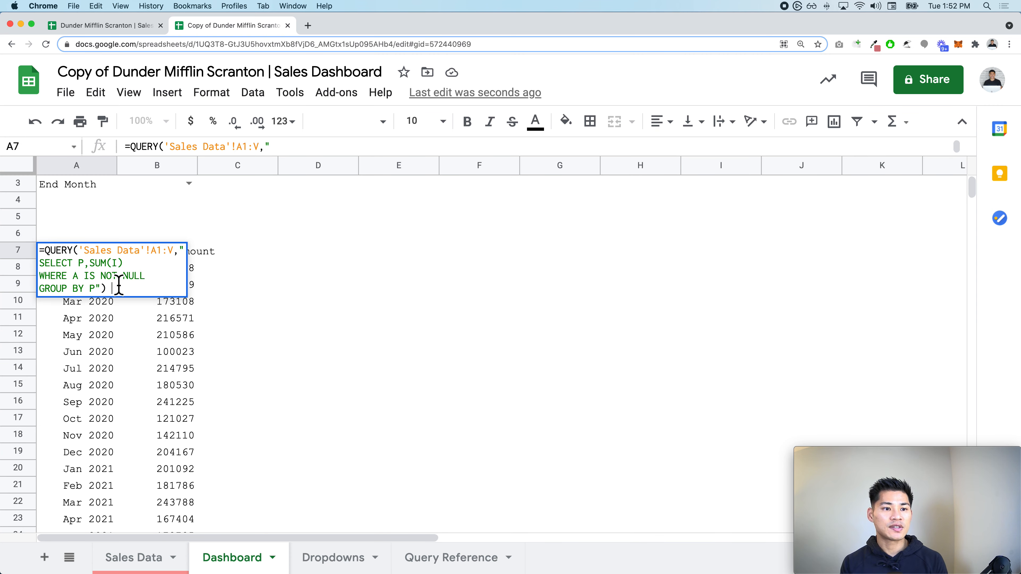
click(101, 290)
key(alt+Return)
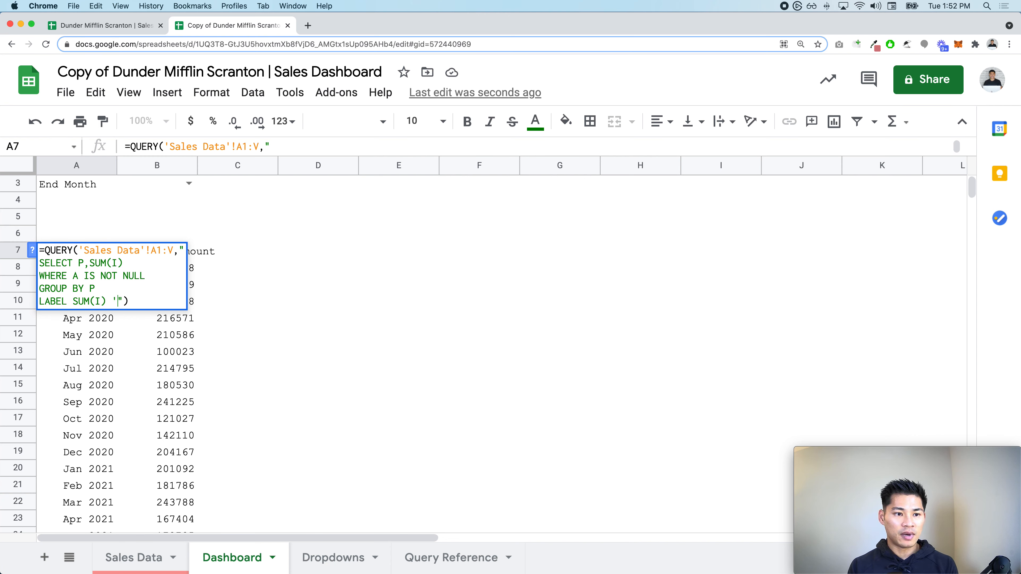
text(LABEL SUM(I) 'Sale Amount)
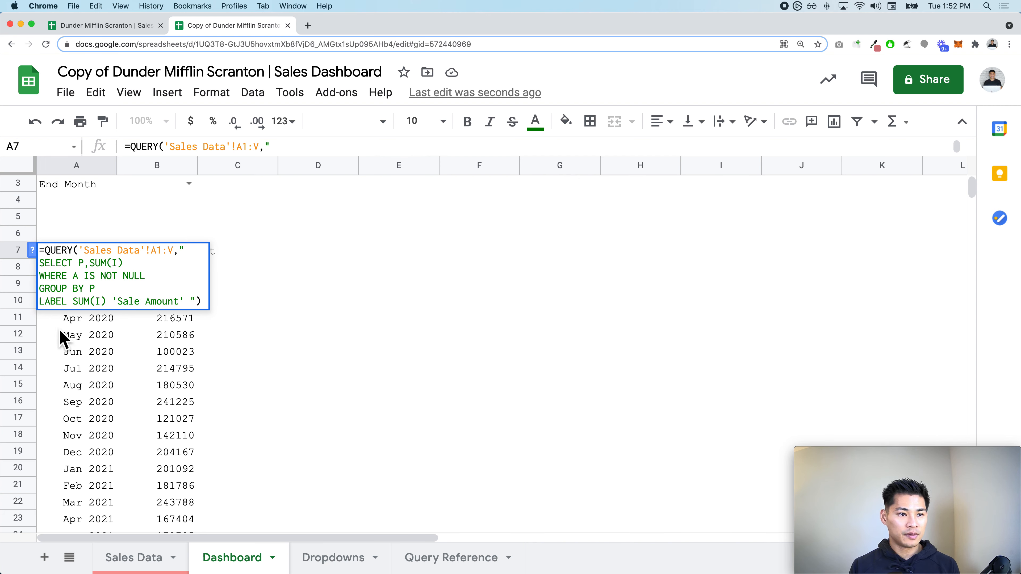
key(Return)
Step: Format B8:B1000 on Dashboard as currency and widen column A slightly
click(165, 274)
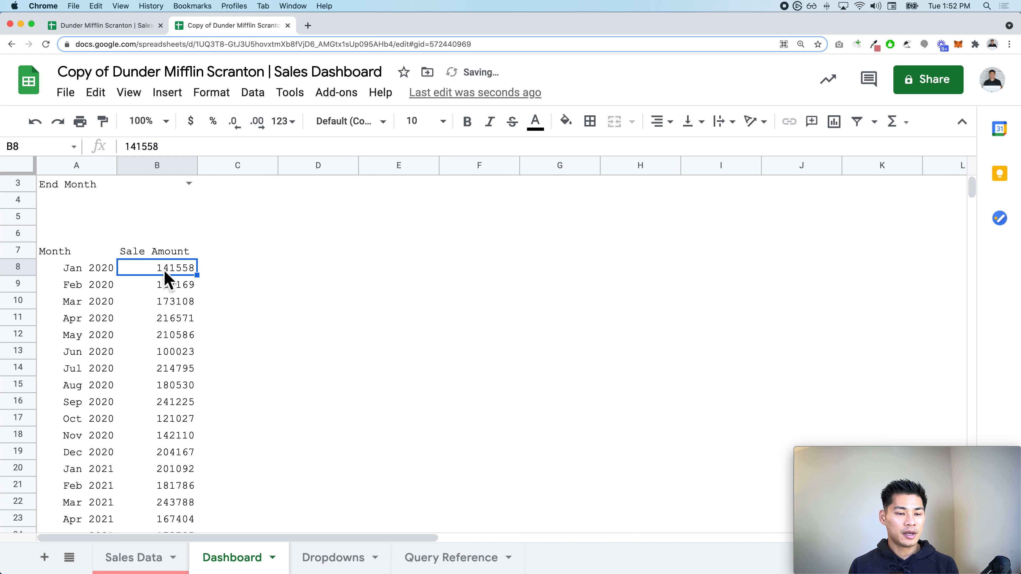
key(super+shift+Down)
key(super+shift+Down)
click(190, 121)
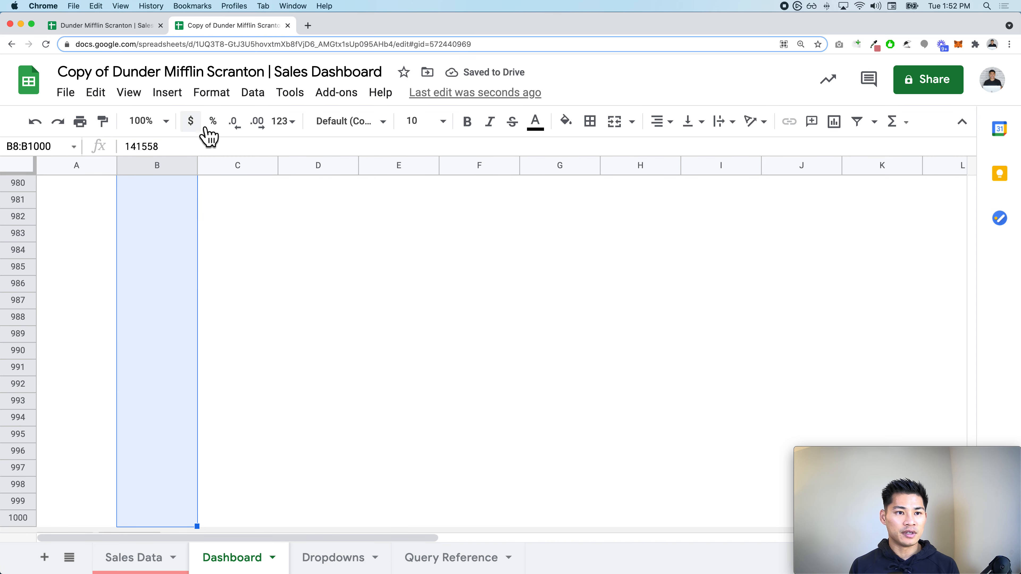
key(super+Up)
scroll(153, 237, up, 2)
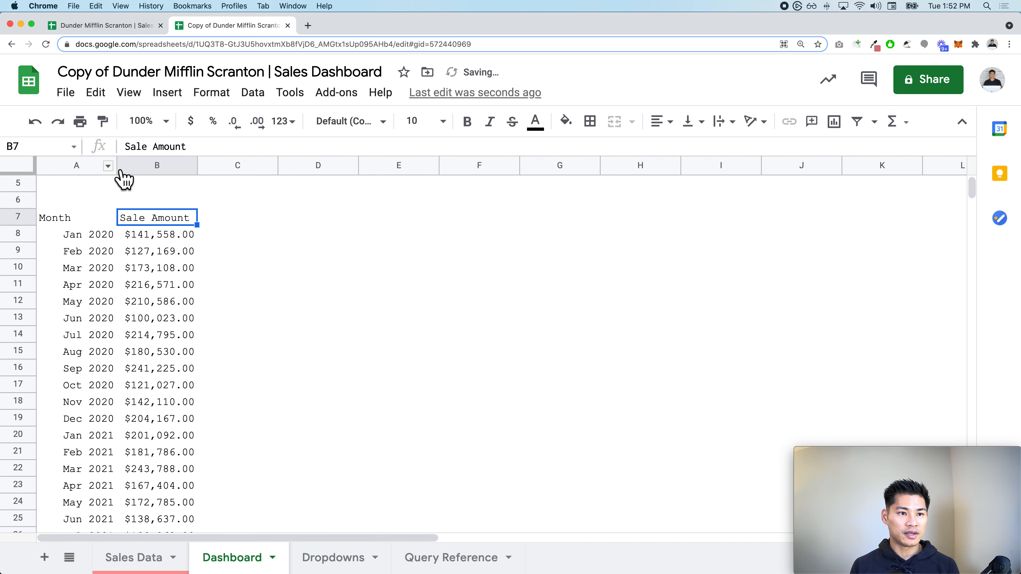
drag(116, 172, 131, 172)
scroll(131, 307, up, 3)
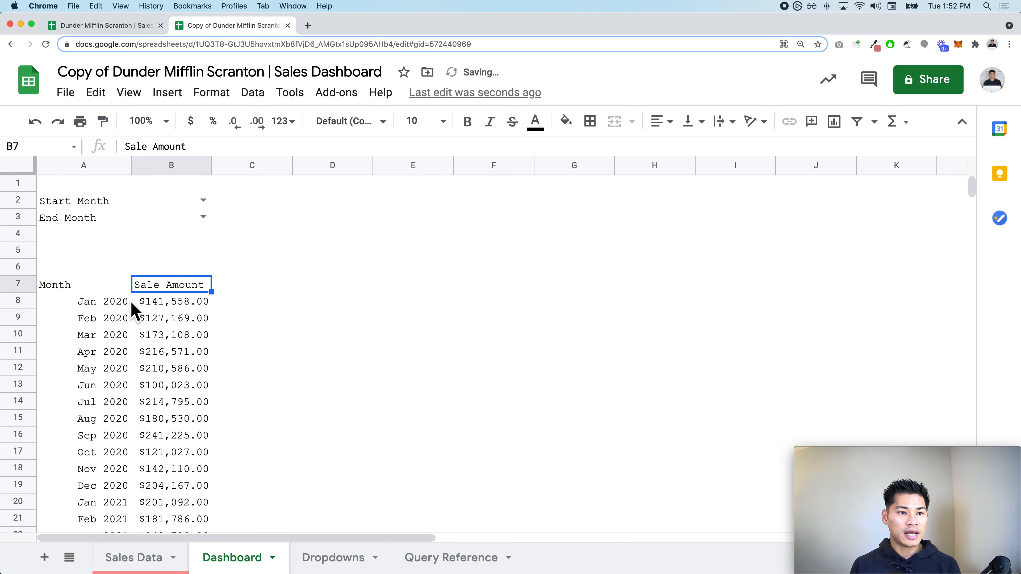
Step: Switch to the original workbook and copy the line with the E2 and E3 date conditions from the B31 query in Monthly Dashboard
click(175, 200)
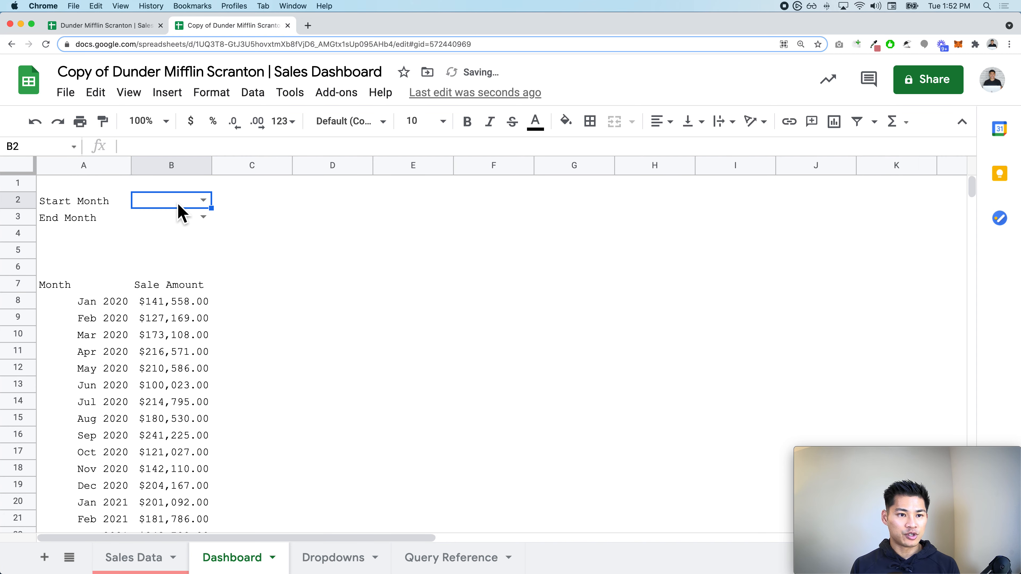
click(184, 218)
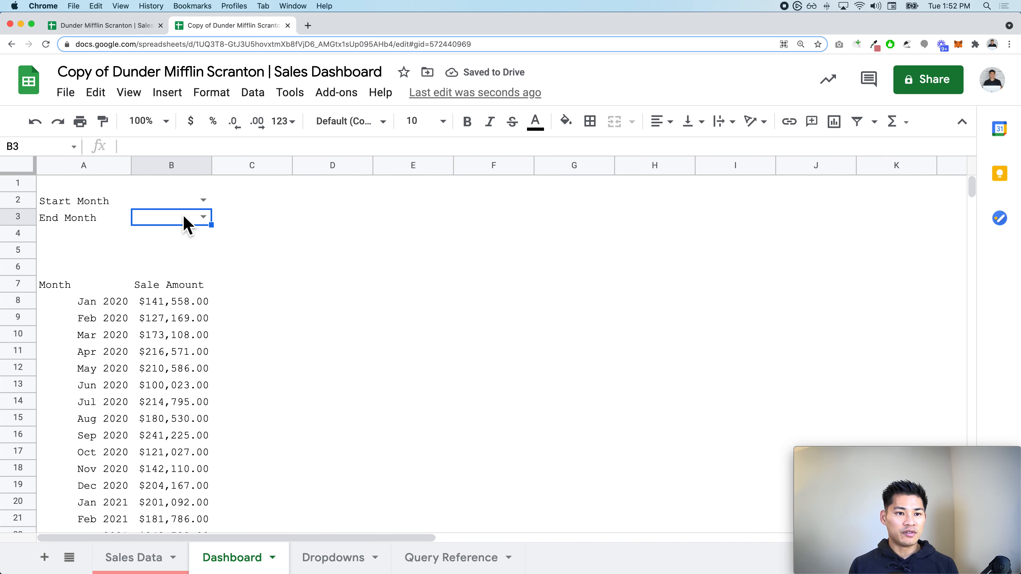
click(141, 28)
click(129, 555)
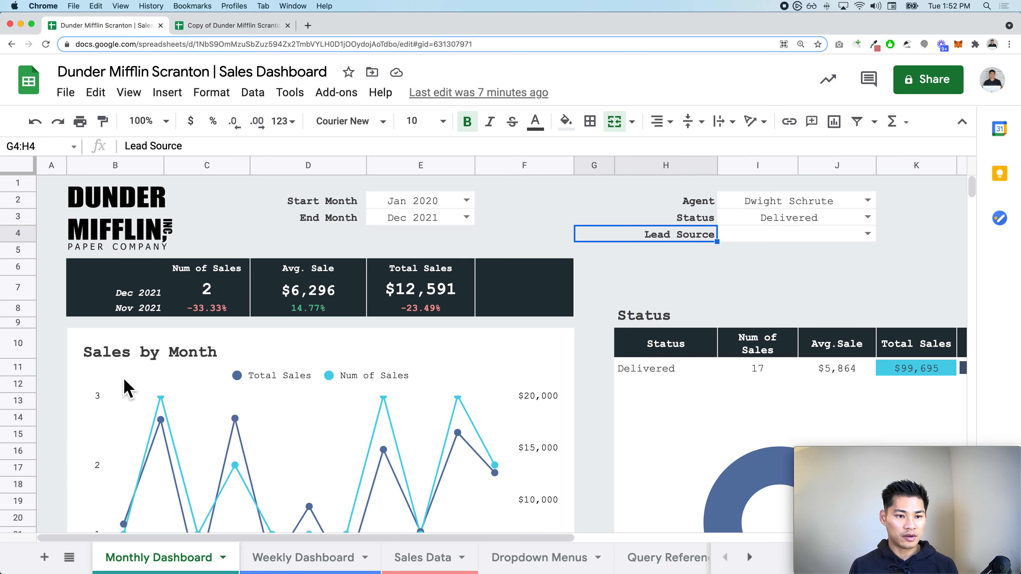
scroll(128, 388, down, 10)
double_click(122, 257)
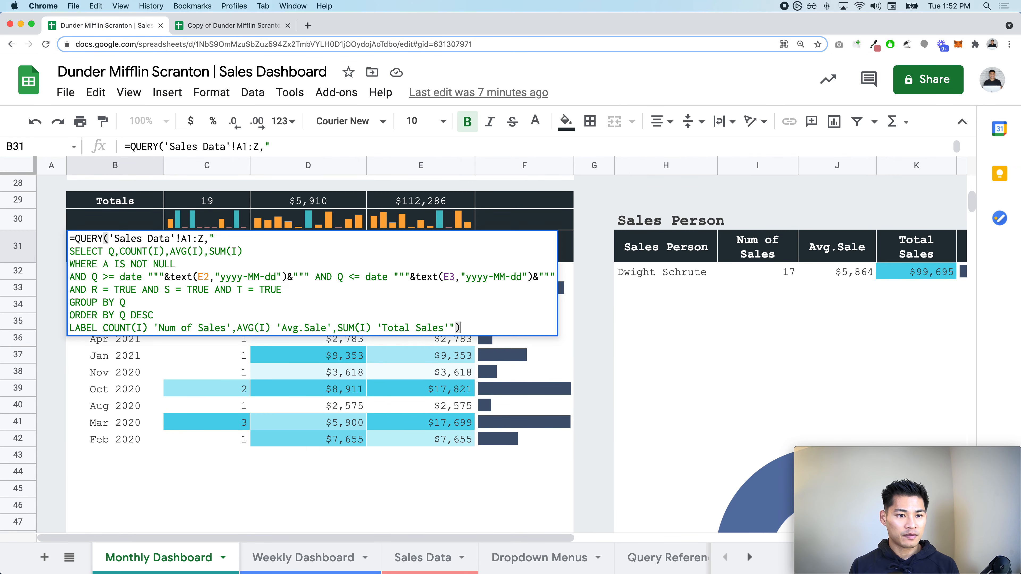
triple_click(127, 282)
key(super+c)
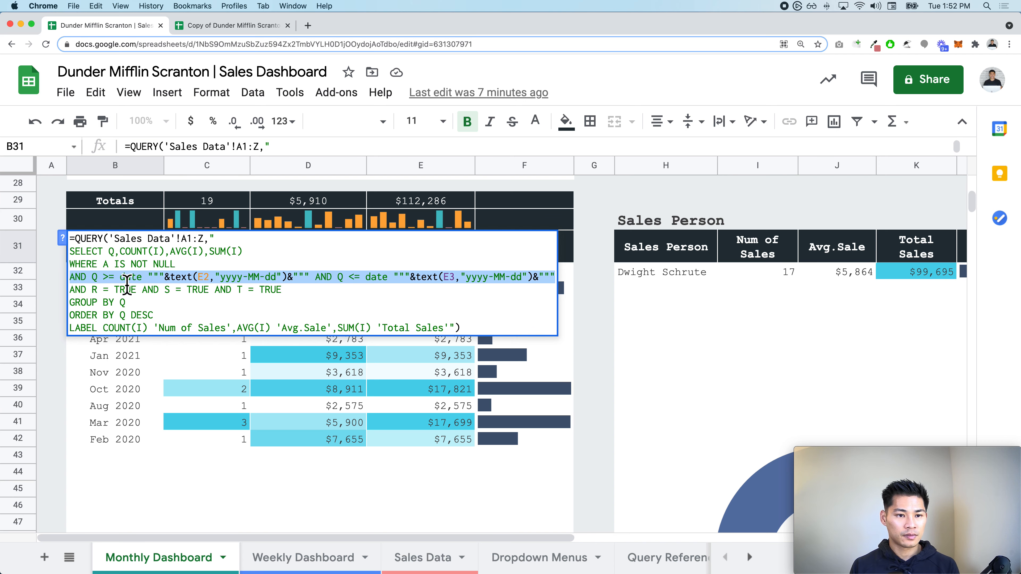
Step: Paste the copied conditions into D3 of the copied workbook's Dashboard and trim them to """&text(E2,"yyyy-MM-dd")&"""
click(189, 25)
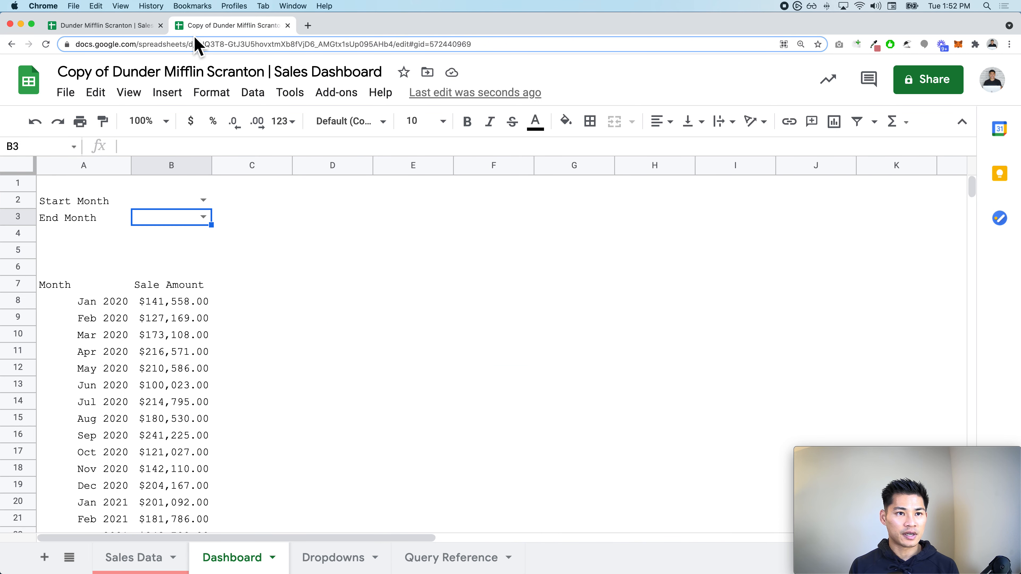
click(322, 220)
key(Return)
key(super+v)
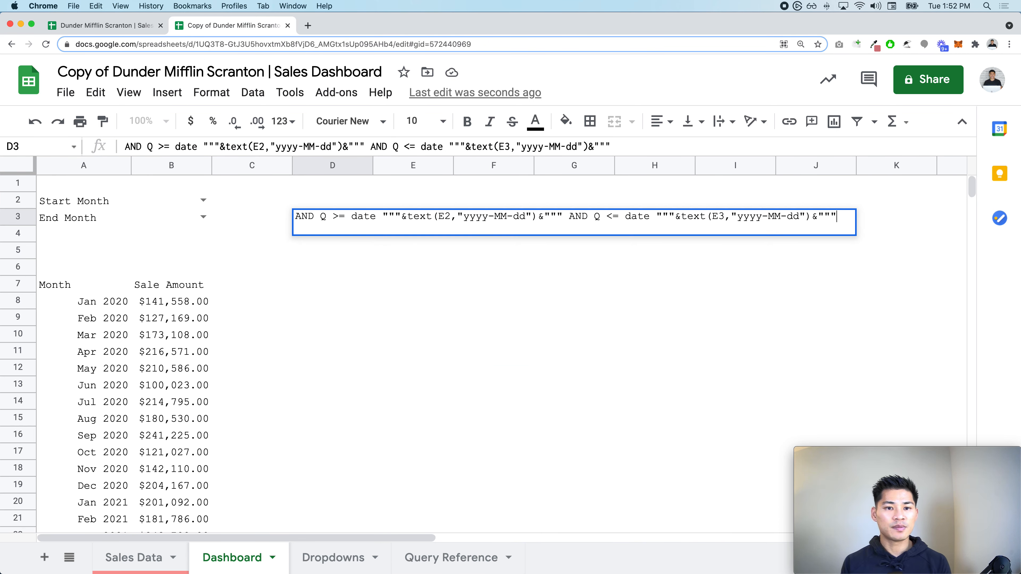
key(super+BackSpace)
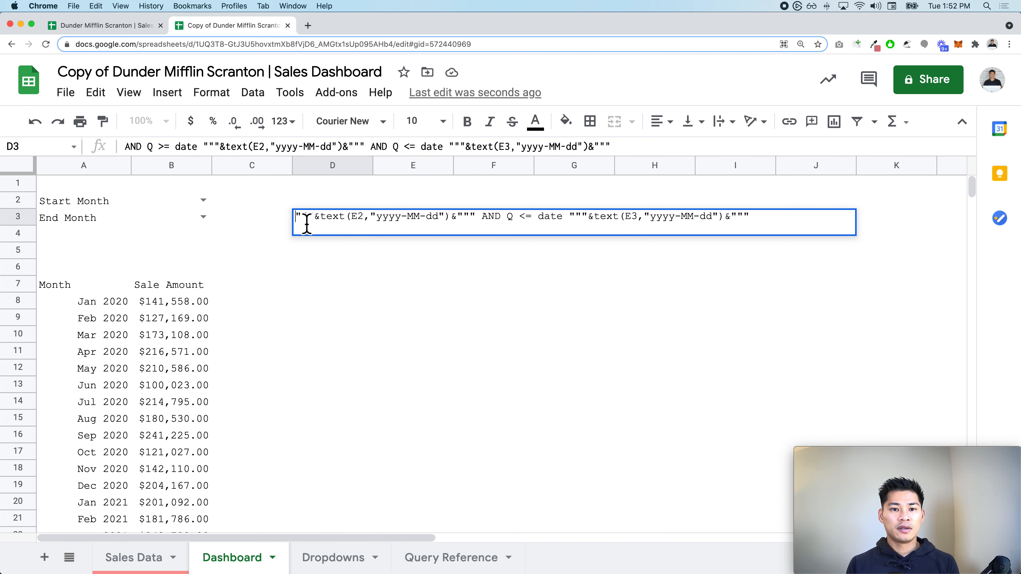
click(481, 222)
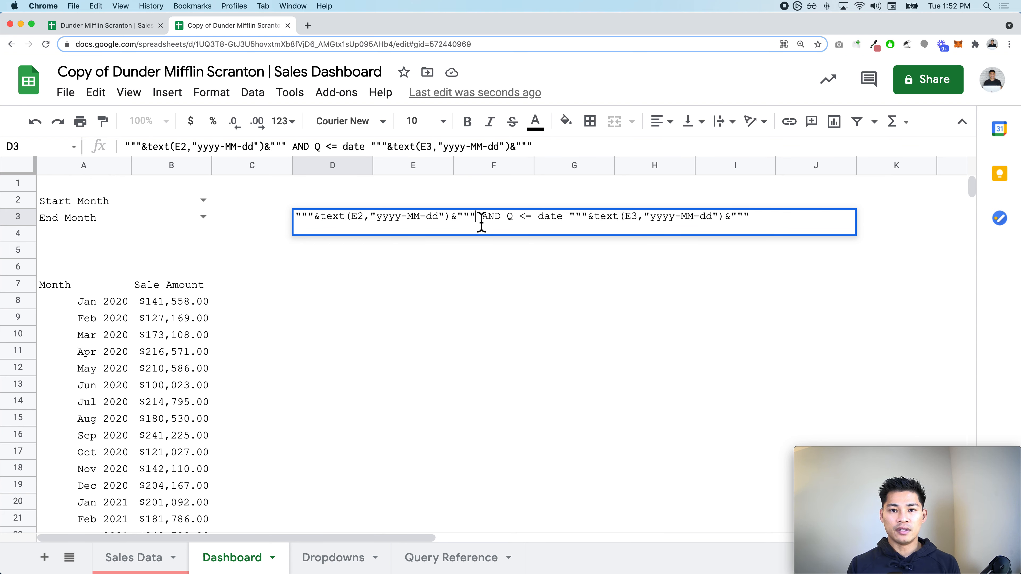
key(shift+super+Right)
key(super+x)
key(Return)
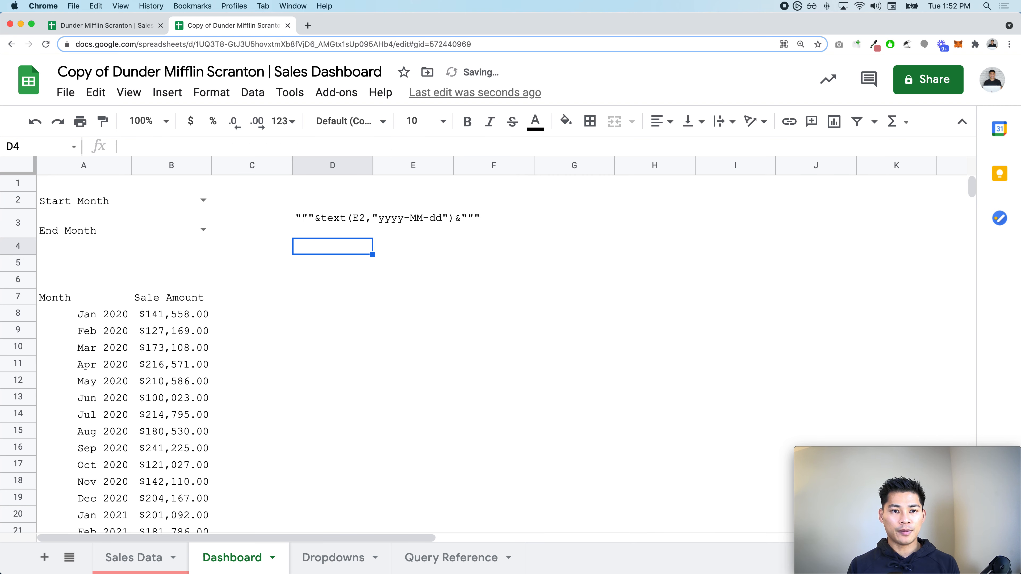
click(340, 229)
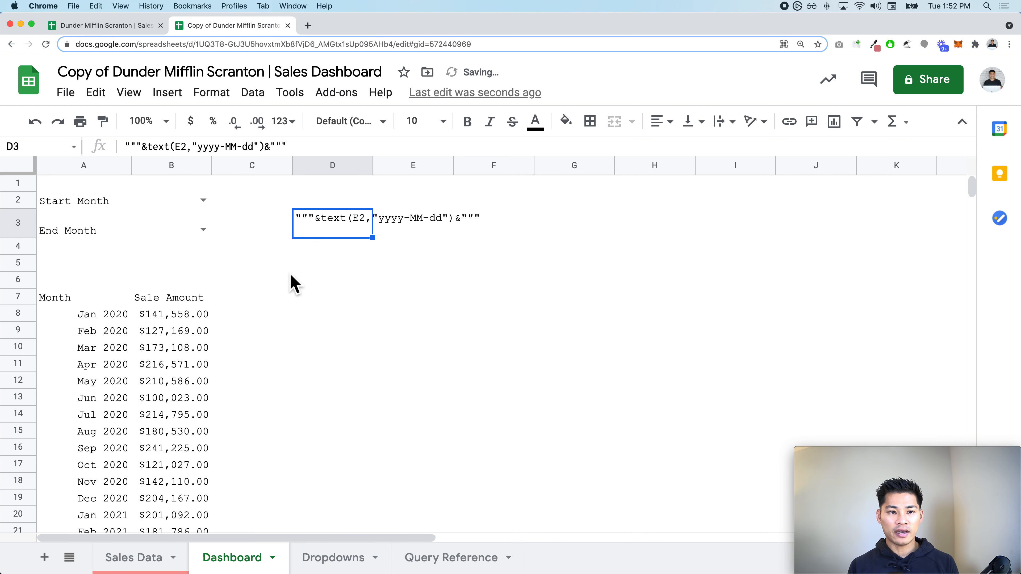
click(317, 268)
click(320, 235)
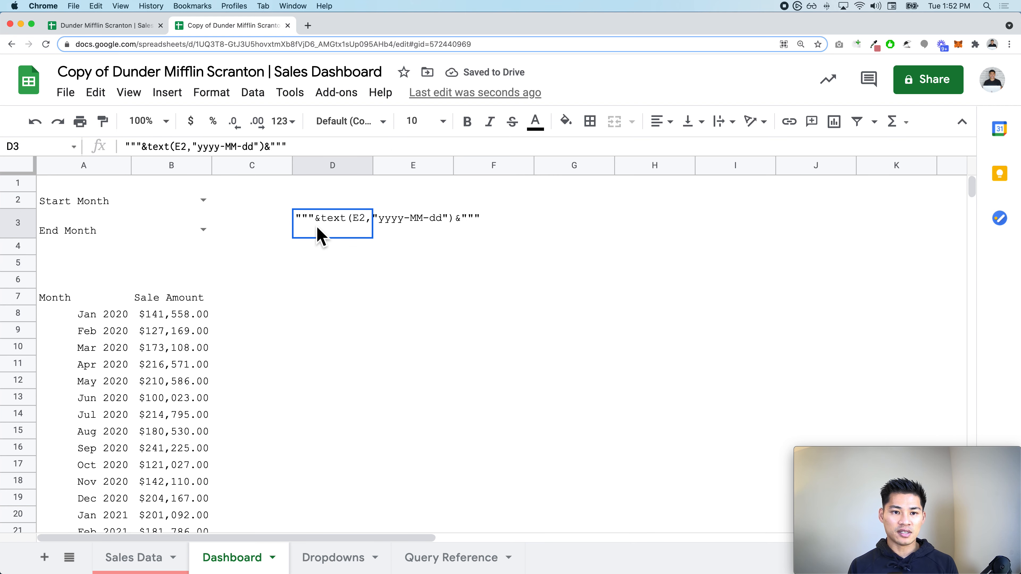
click(380, 227)
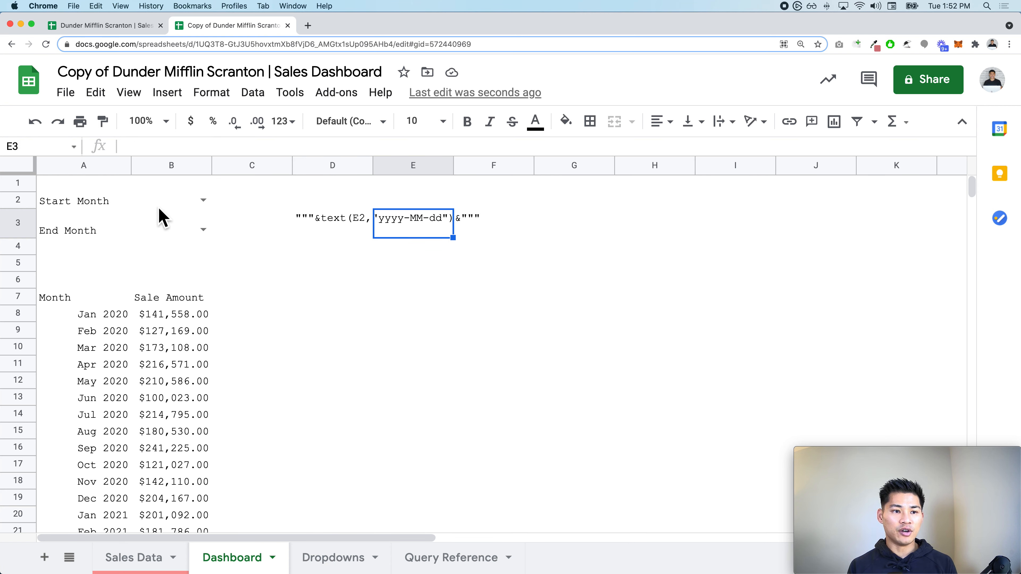
click(321, 232)
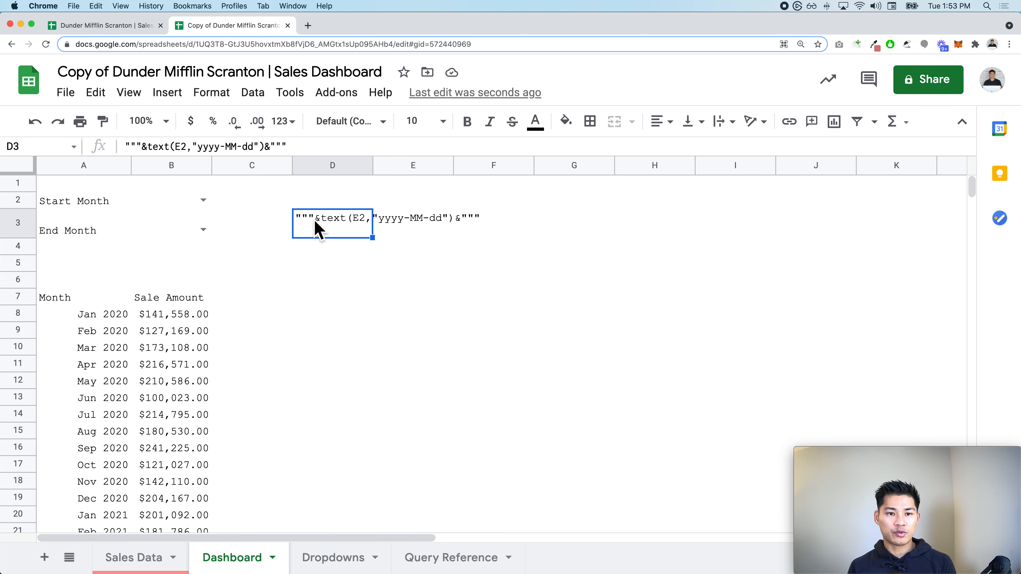
click(322, 265)
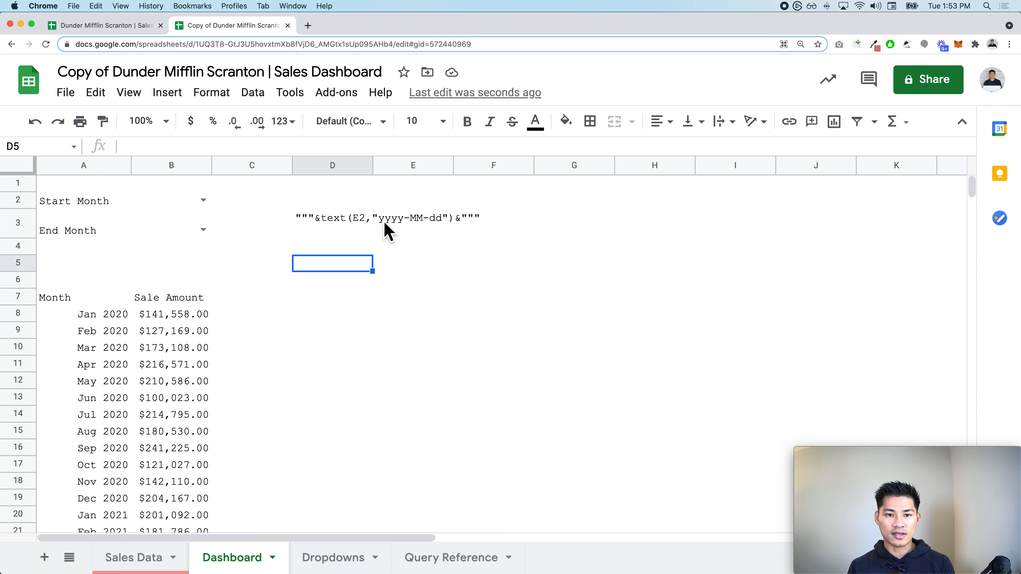
Step: Copy the full text expression """&text(E2,"yyyy-MM-dd")&""" from D3 on Dashboard
click(319, 219)
key(Return)
key(super+a)
key(super+c)
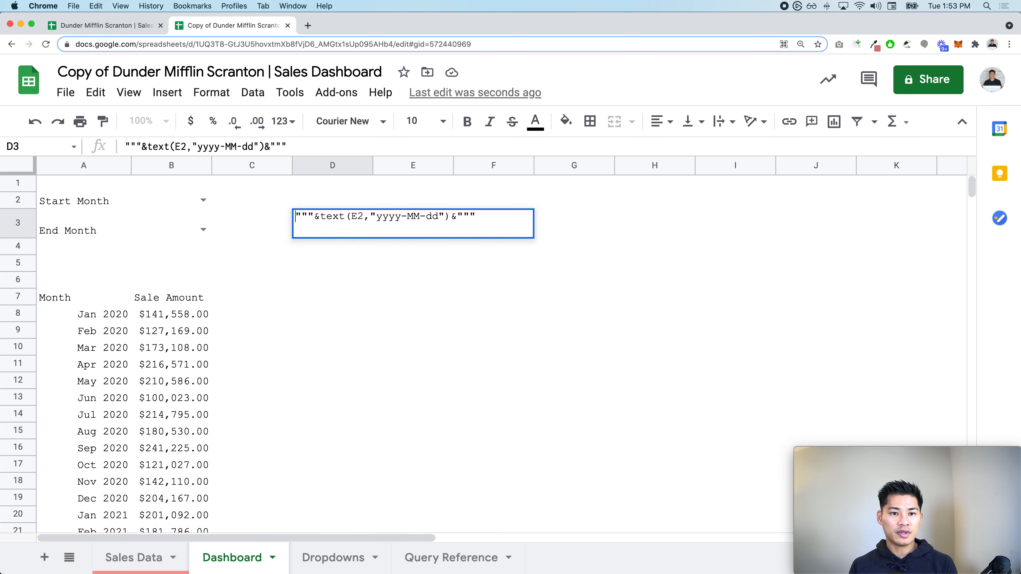
key(Escape)
Step: After checking the Month column in Sales Data, add AND P >= """&text(B2,"yyyy-MM-dd")&""" to the WHERE clause of the A7 query
click(87, 301)
double_click(87, 304)
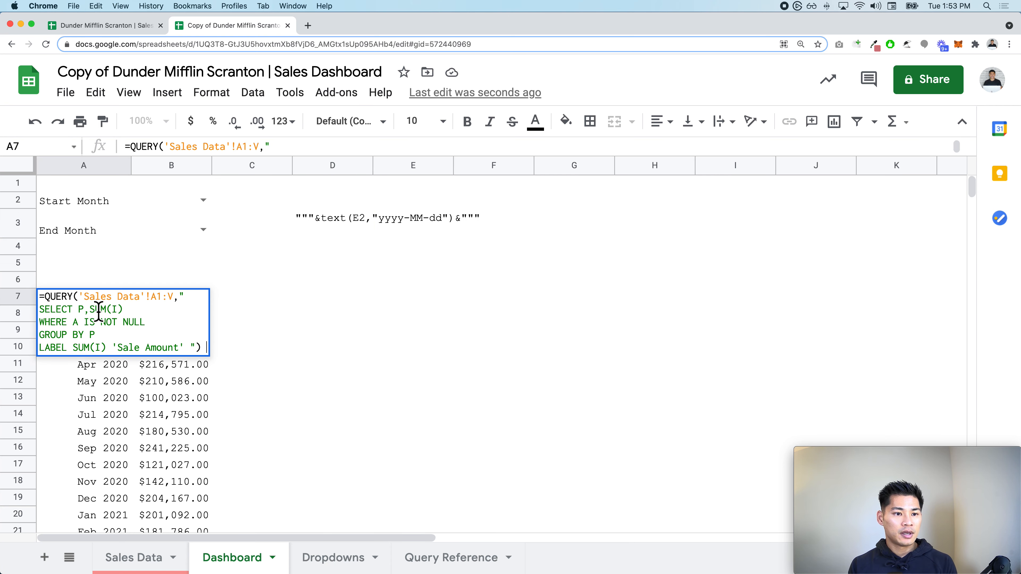
click(158, 329)
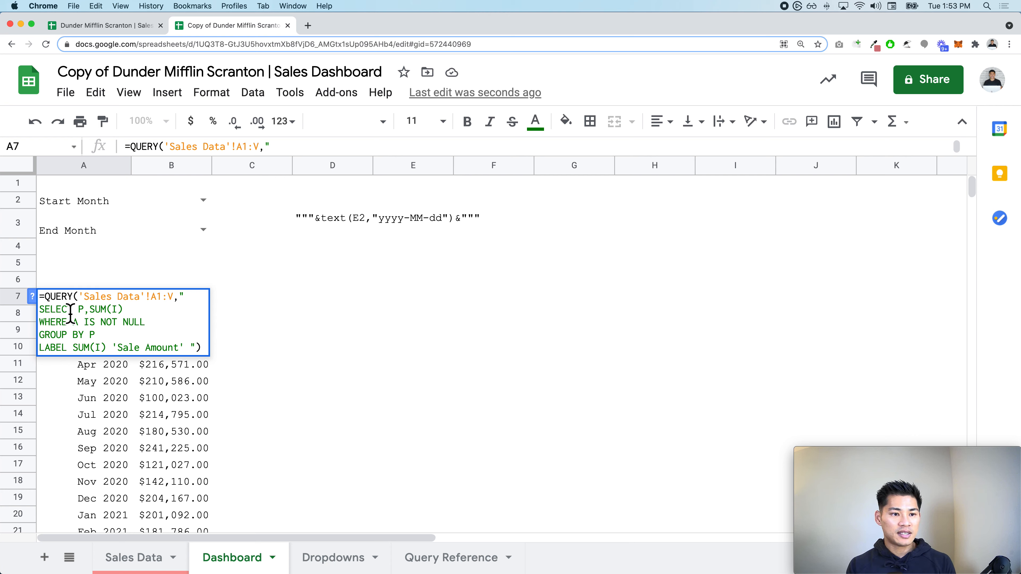
key(Escape)
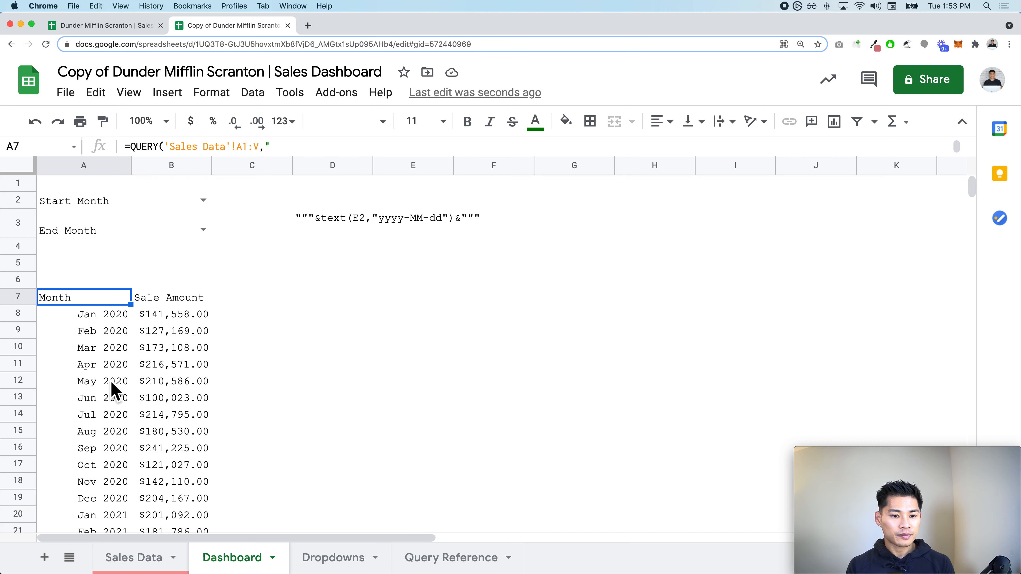
click(161, 559)
scroll(462, 394, right, 15)
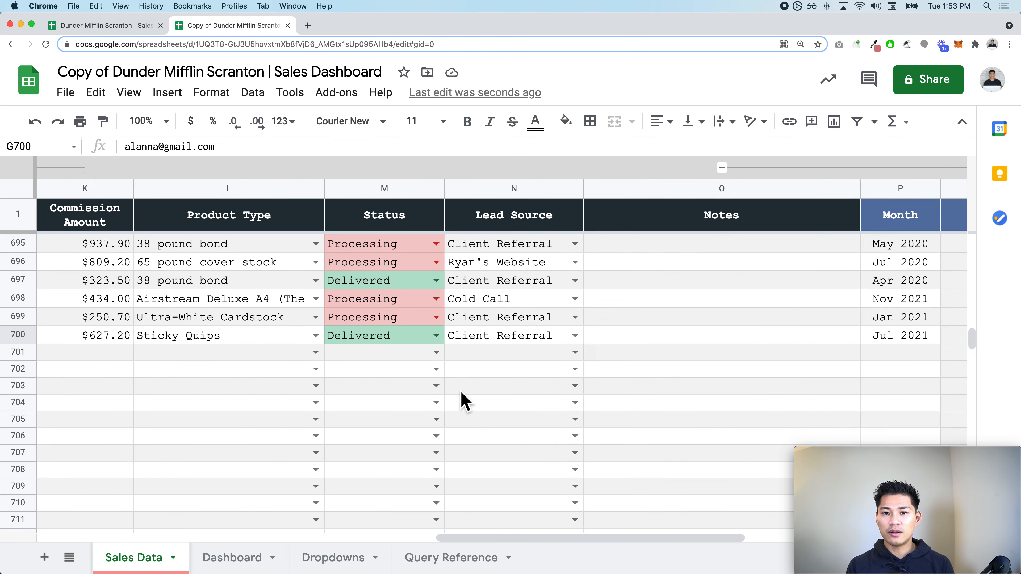
scroll(602, 265, up, 1)
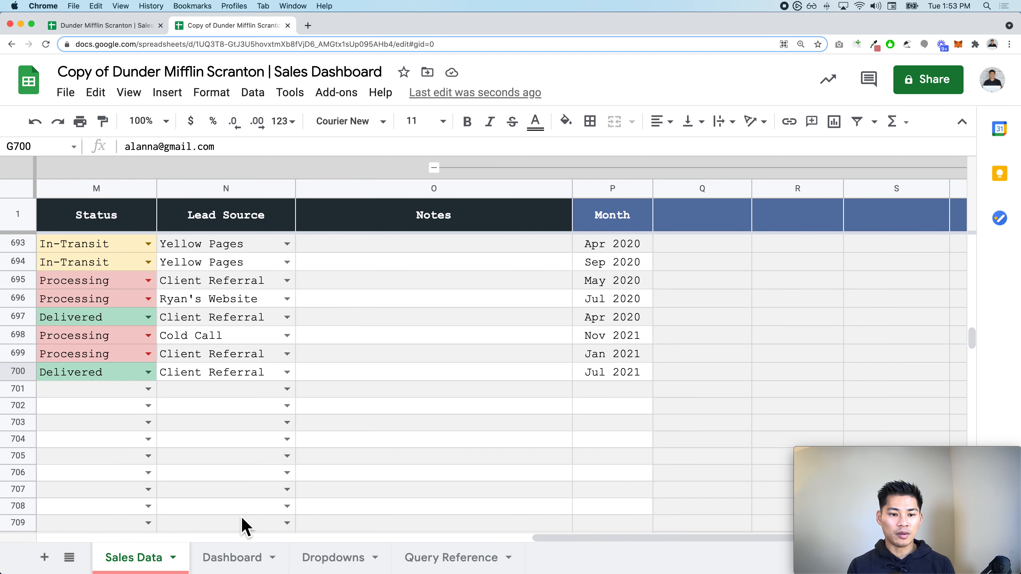
click(238, 558)
key(Return)
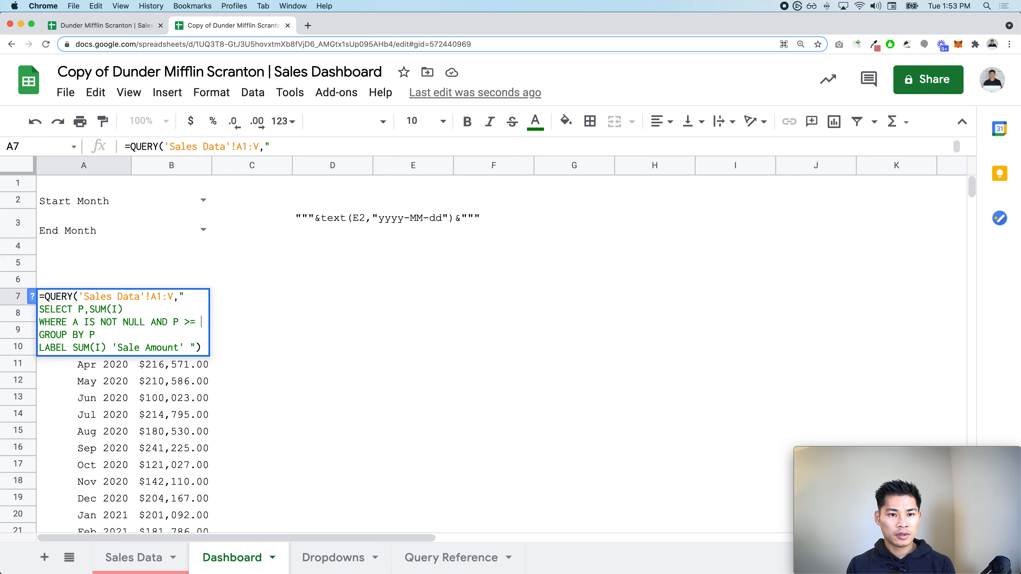
key(super+v)
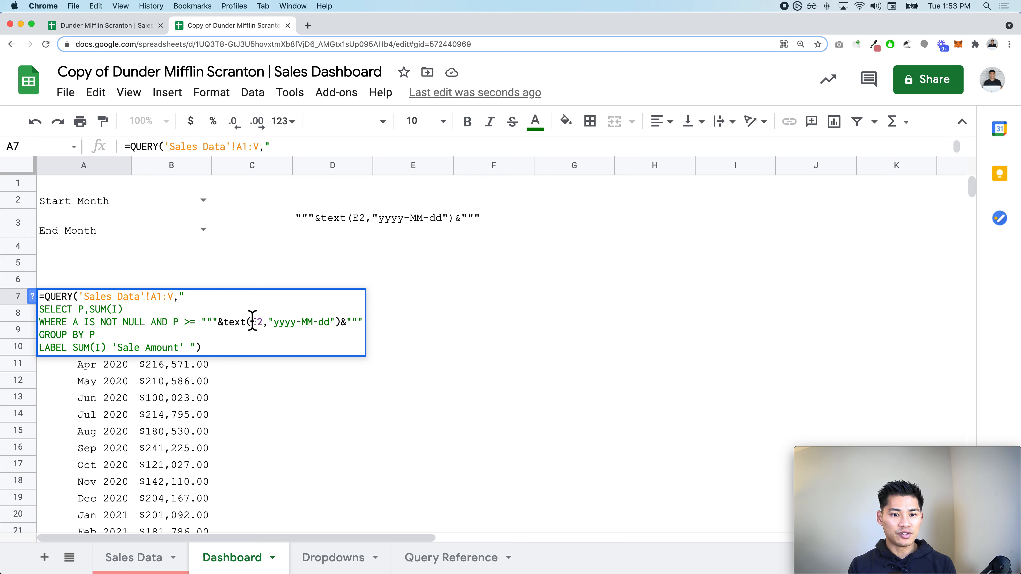
text(B)
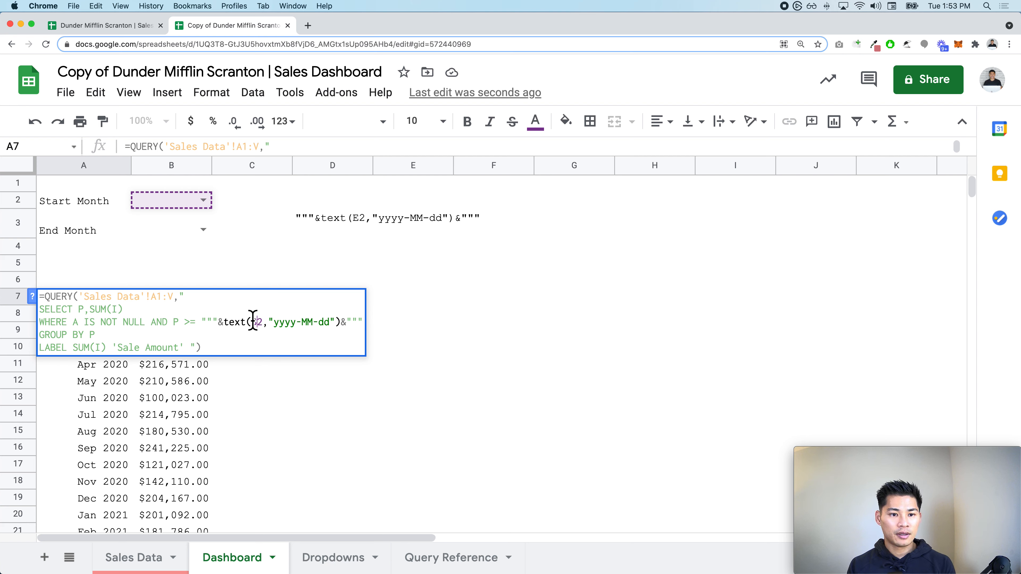
key(Return)
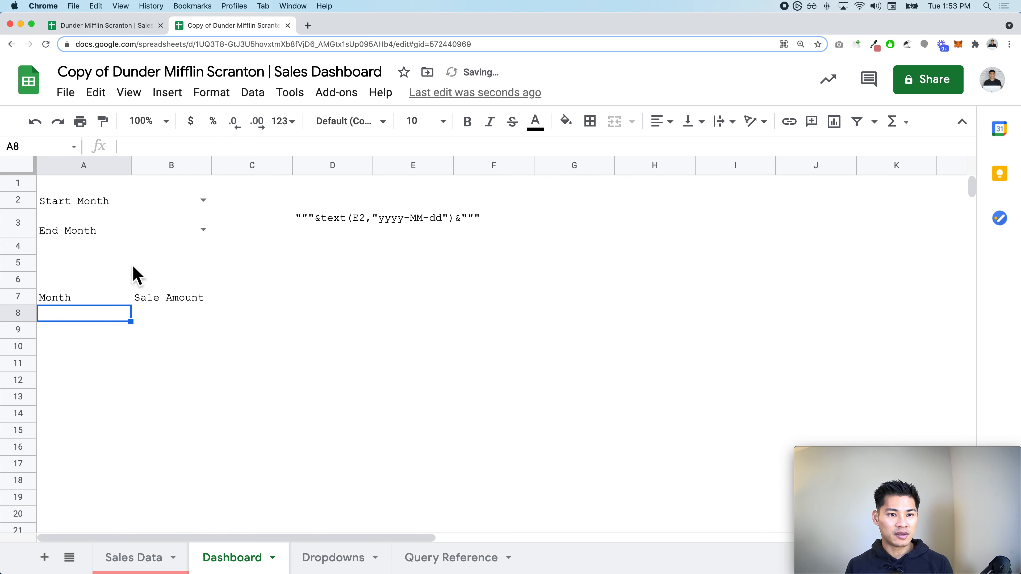
Step: Try 6/1/2021 as the Start Month in B2, and change it to 3/1/2020
click(196, 206)
click(203, 200)
scroll(195, 483, down, 5)
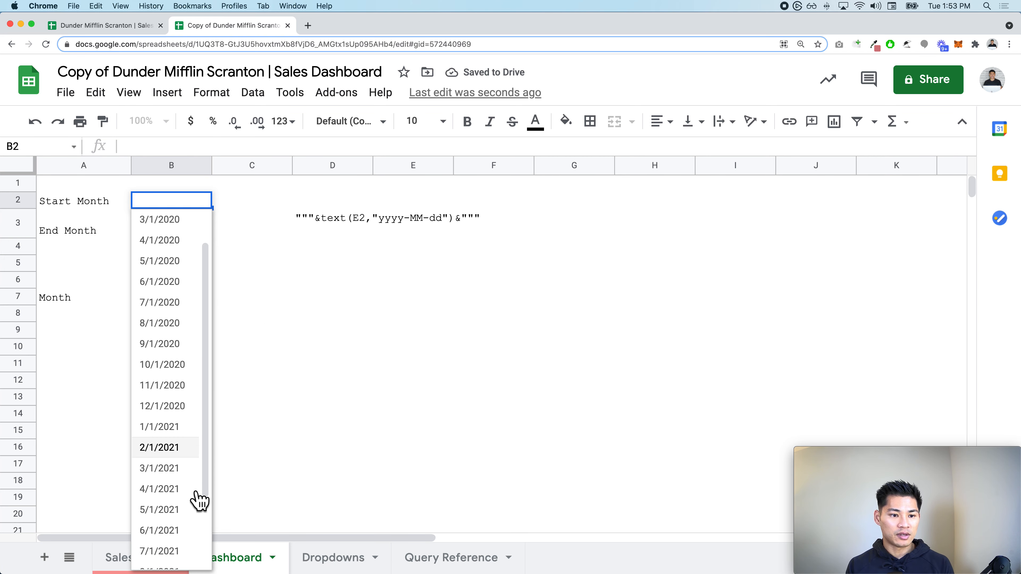
click(184, 443)
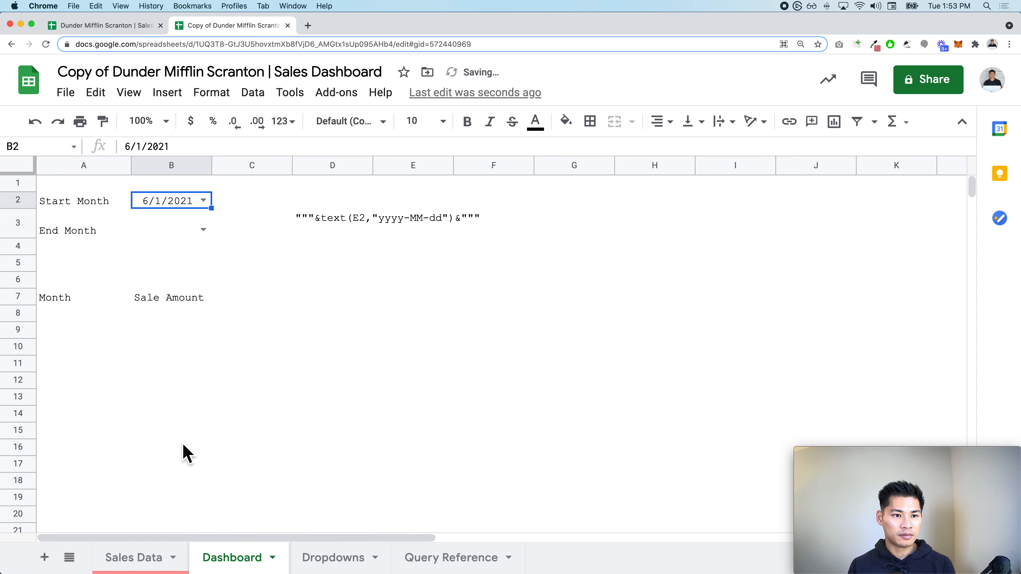
click(207, 204)
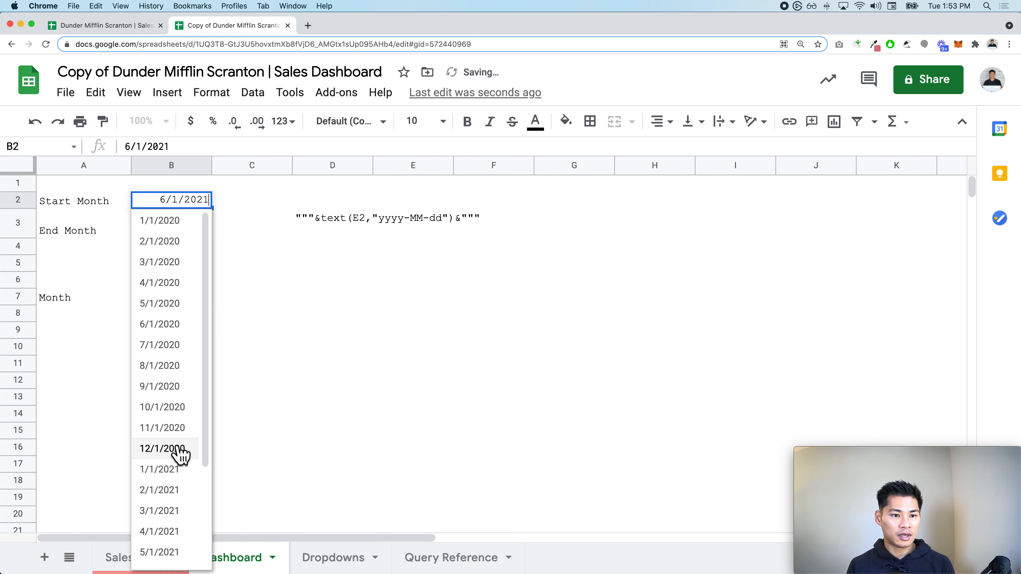
click(177, 263)
Step: Copy the condition P >= """&text(B2,"yyyy-MM-dd")&""" from the A7 query without changing the formula
click(78, 304)
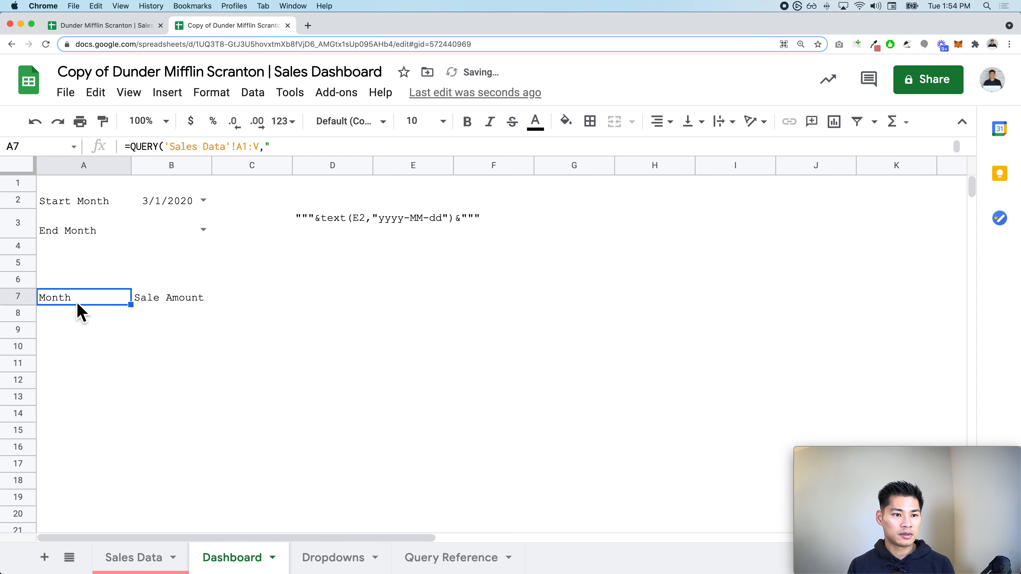
key(Return)
click(198, 325)
key(Left)
key(Left)
key(Left)
key(Left)
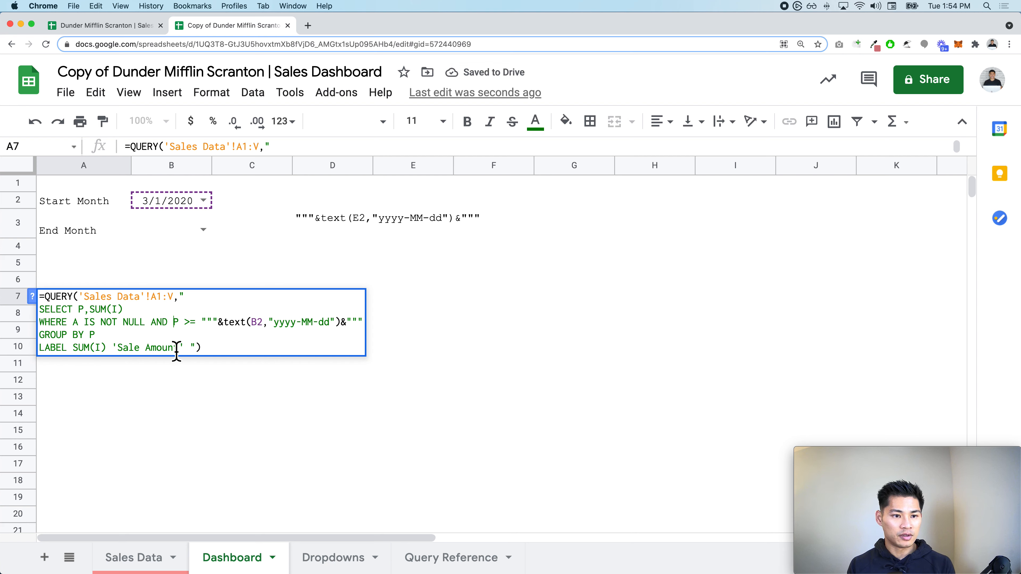
key(shift+super+Right)
key(super+c)
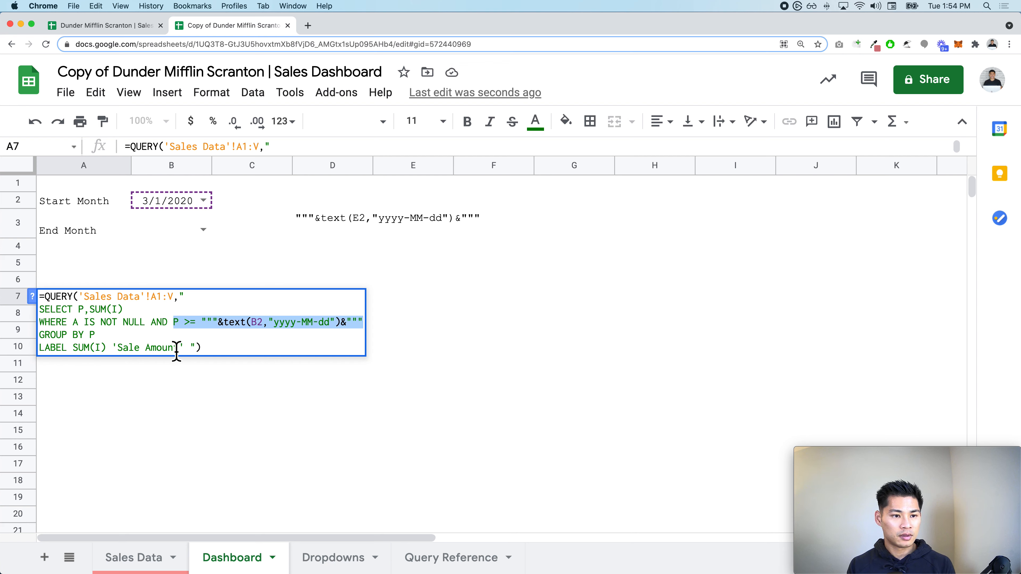
key(Escape)
Step: Append AND P <= """&text(B3,"yyyy-MM-dd")&""" to the WHERE clause of the A7 query by reusing the copied condition
key(Return)
key(super+Up)
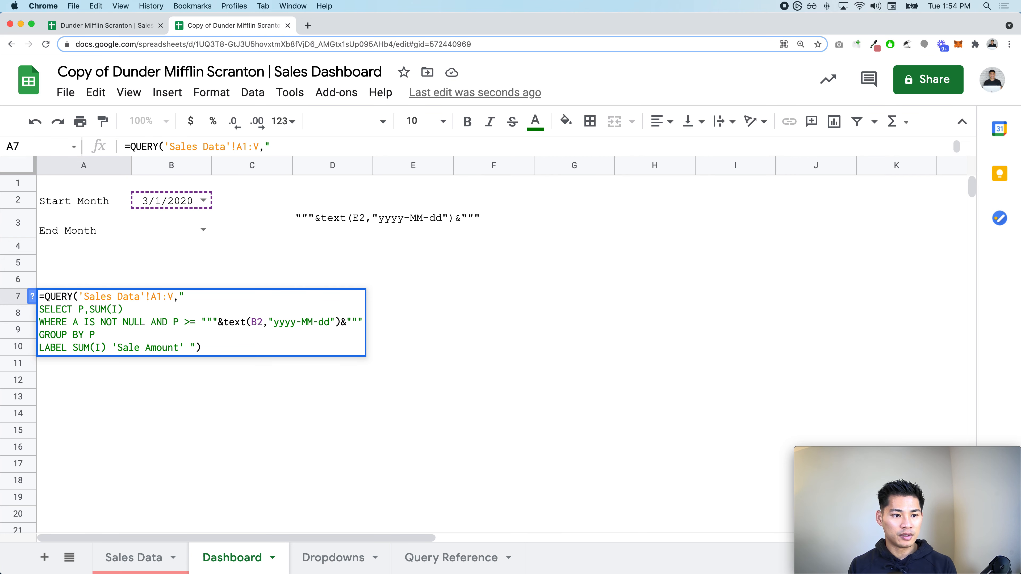
text(AND)
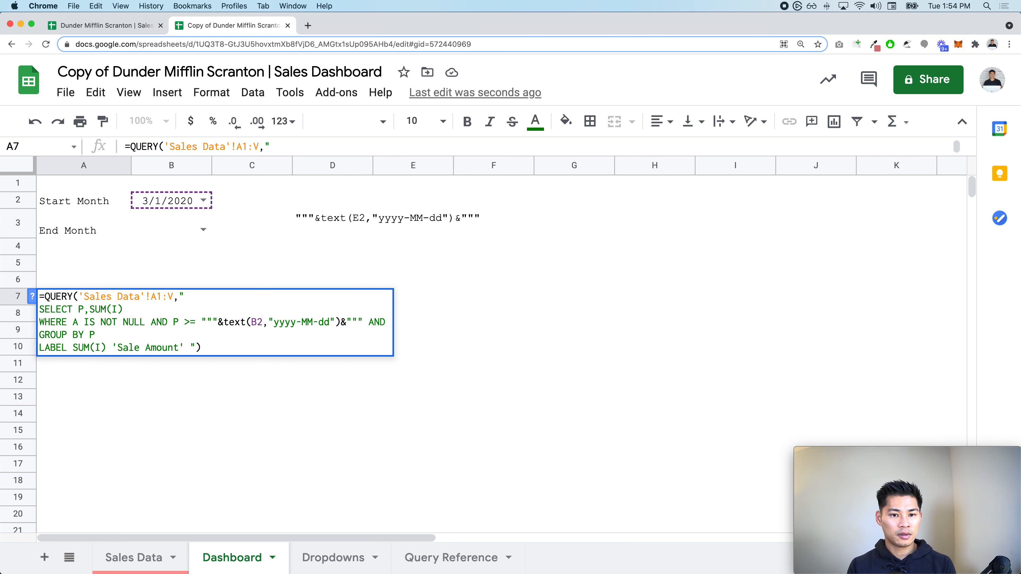
key(super+v)
click(409, 329)
key(BackSpace)
text(<)
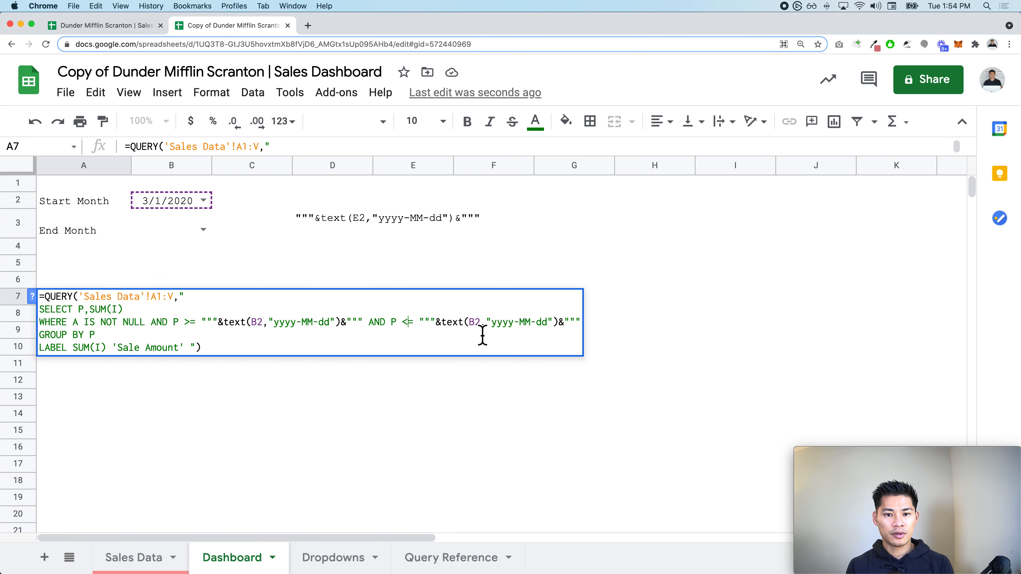
click(482, 324)
key(BackSpace)
text(3)
key(Return)
Step: Set the End Month in B3 to 11/1/2021
click(203, 232)
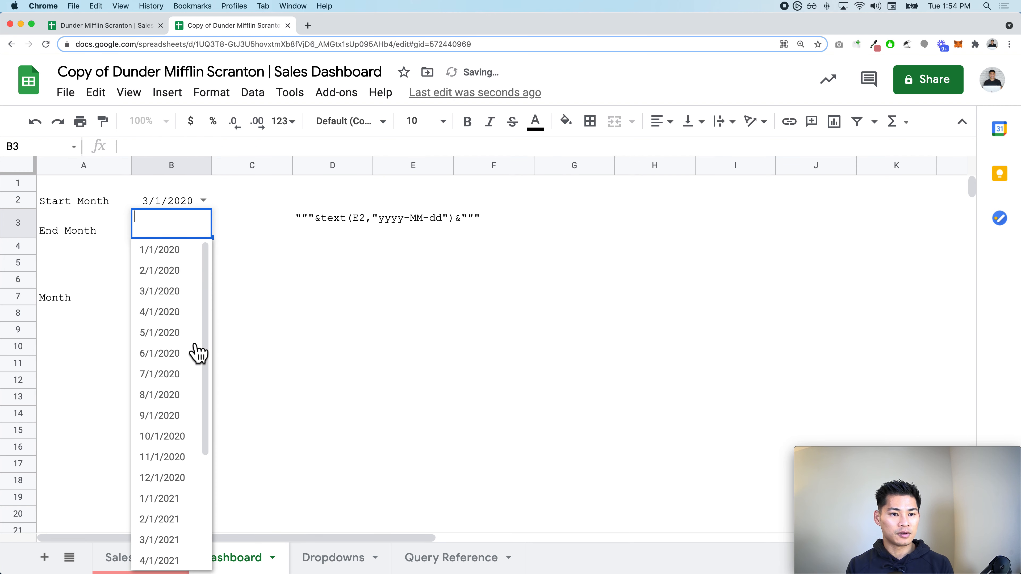
scroll(196, 478, down, 4)
click(172, 535)
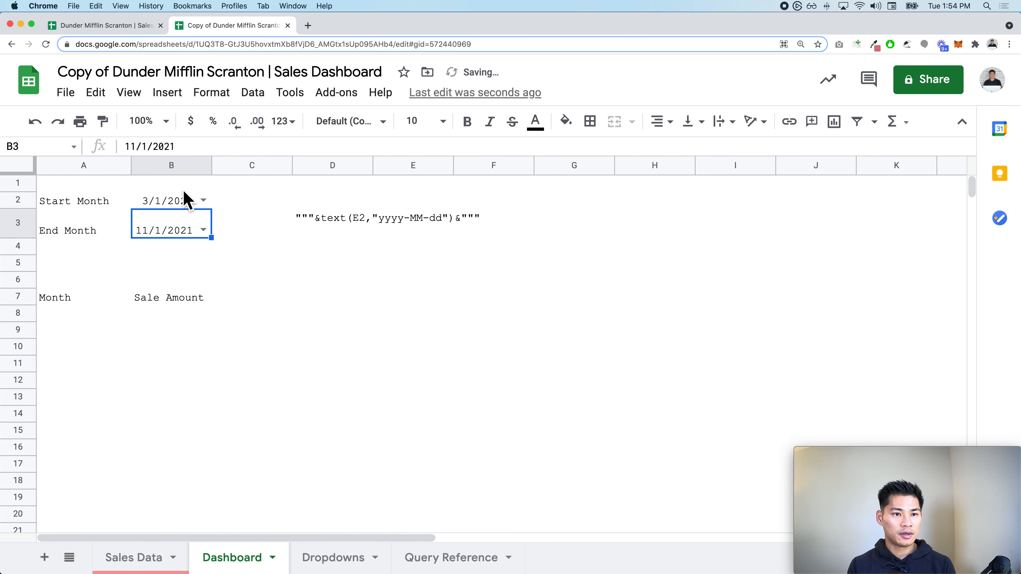
Step: Check the Sales Data sheet and compare it with the original workbook's Monthly Dashboard query and Weekly Dashboard
click(151, 561)
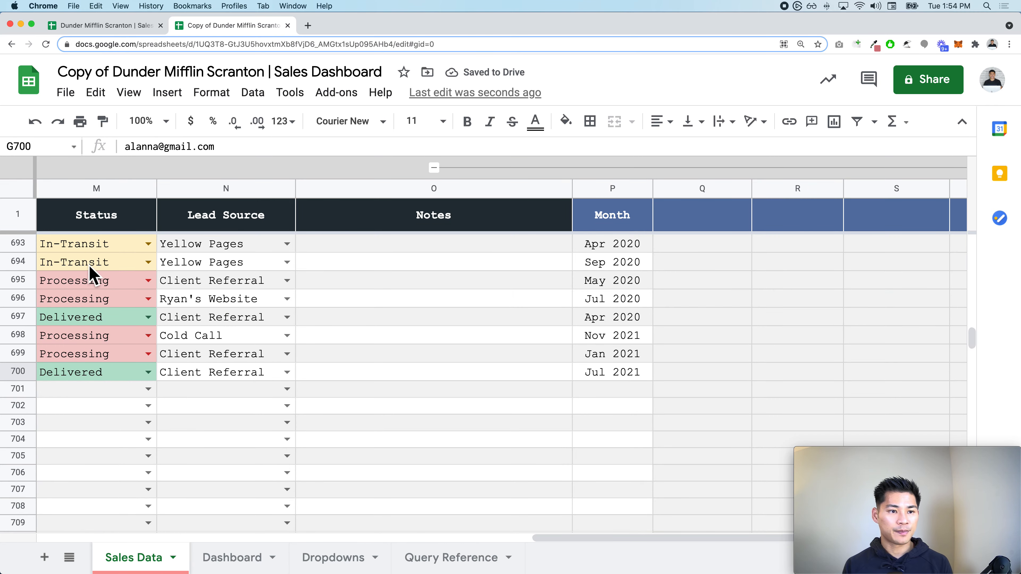
click(78, 22)
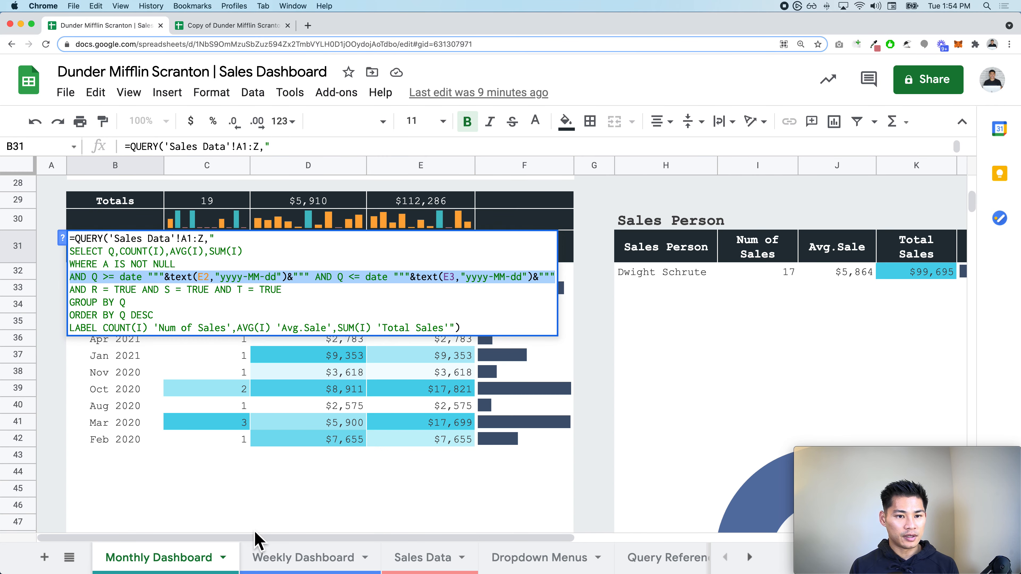
click(277, 559)
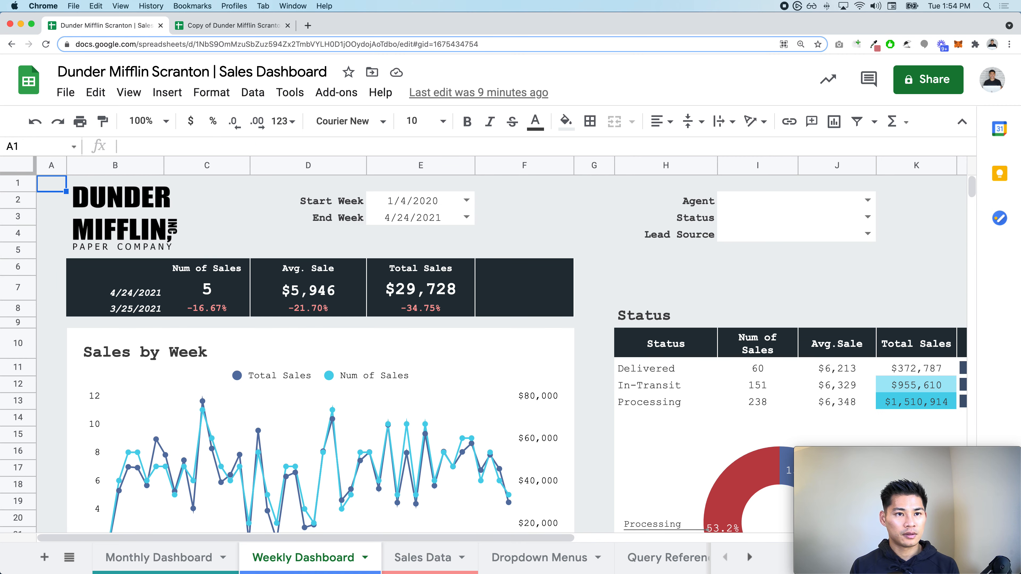
key(ctrl+Tab)
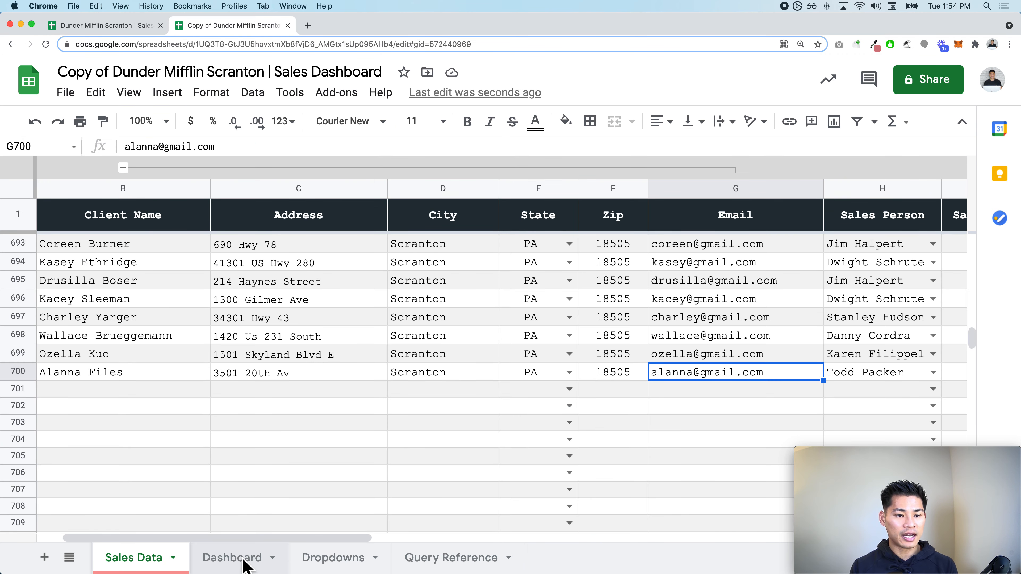
Step: Review the B2 and B3 date conditions in the A7 query on the copied workbook's Dashboard
click(211, 561)
click(104, 282)
click(86, 316)
click(82, 303)
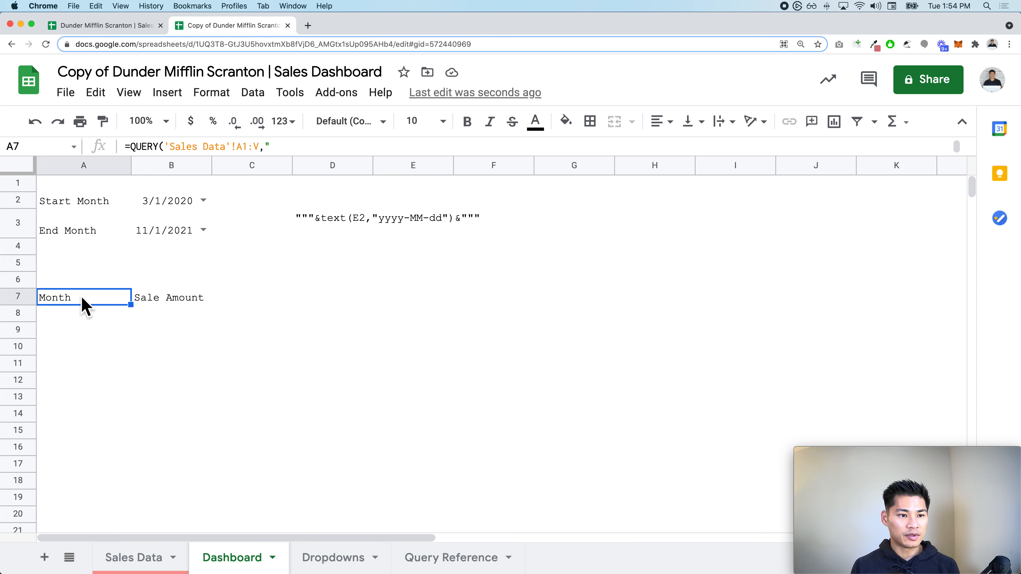
double_click(85, 304)
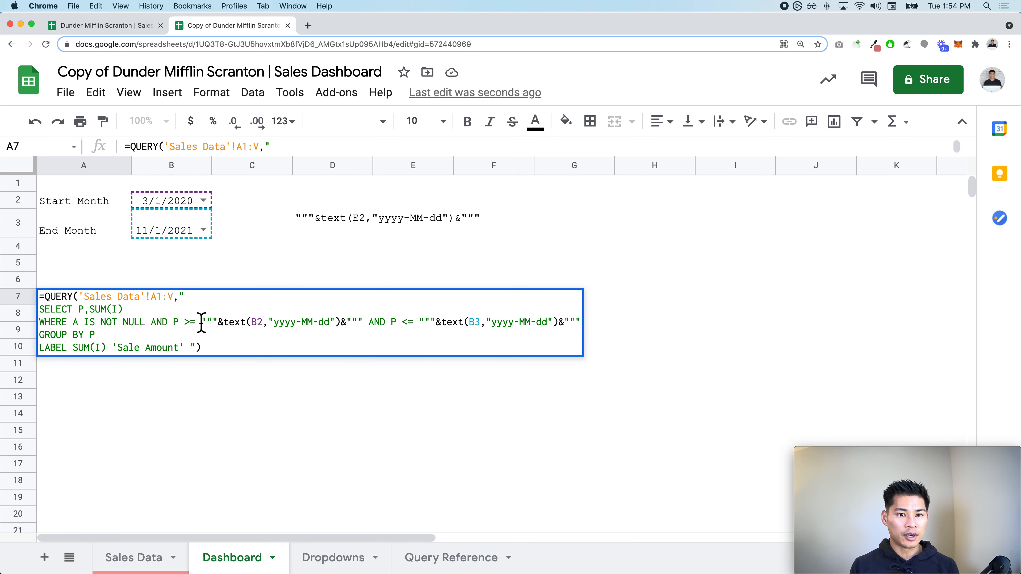
key(Escape)
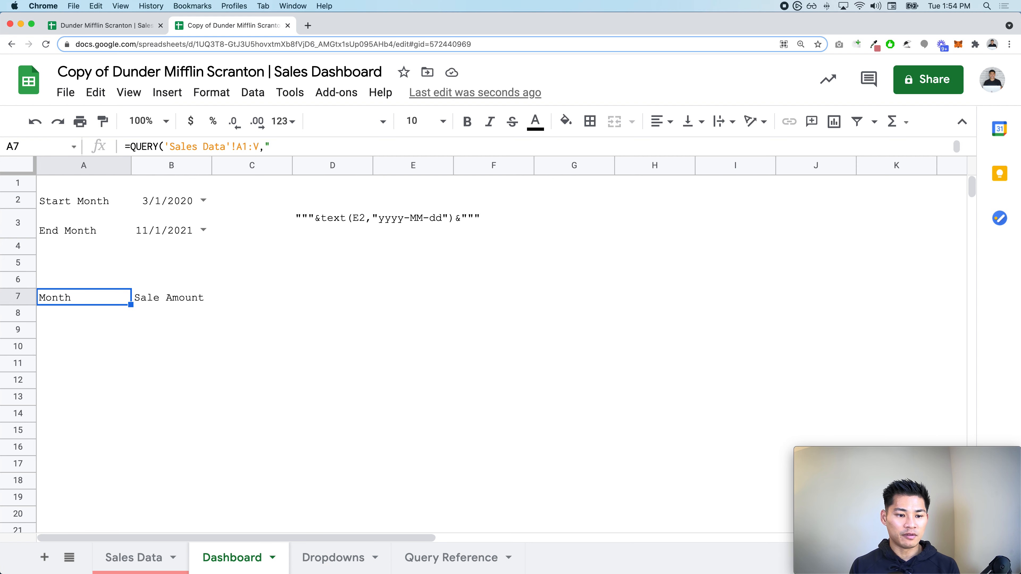
click(137, 560)
click(206, 560)
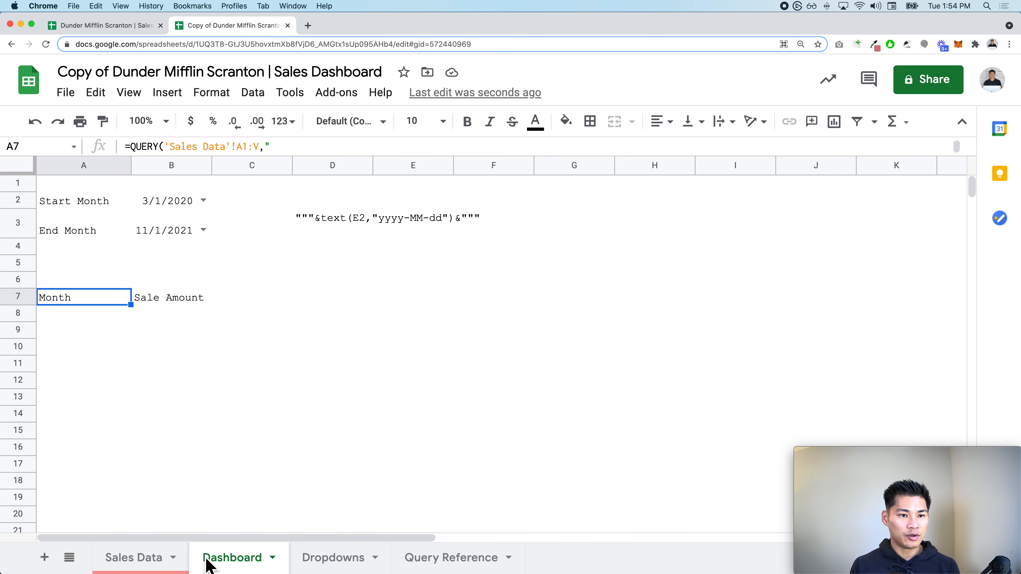
Step: Replace the reference text in D3 with date """&text(E2,"yyyy-MM-dd")&""" copied from the original workbook's Weekly Dashboard query in B30
click(115, 29)
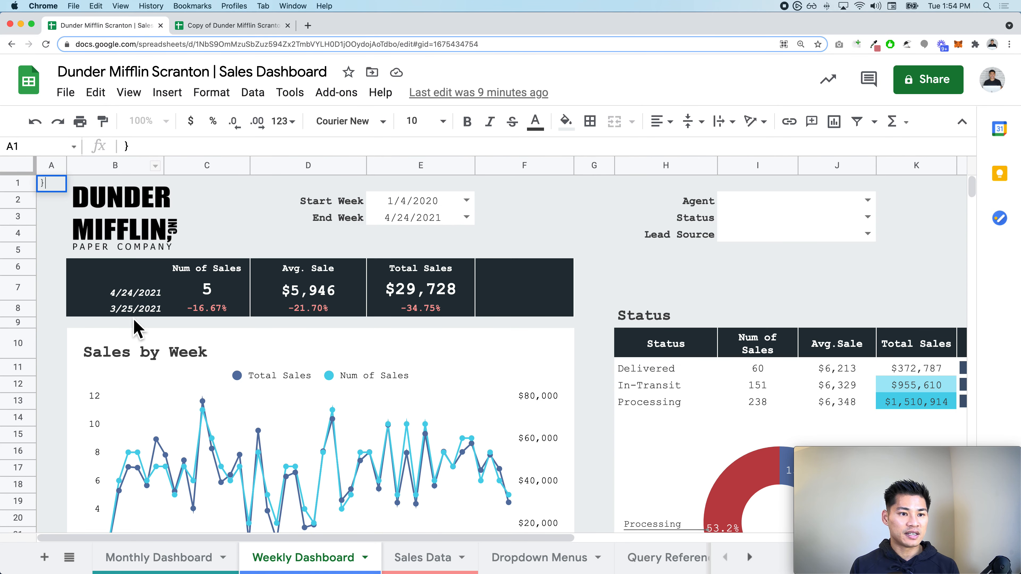
scroll(132, 376, down, 5)
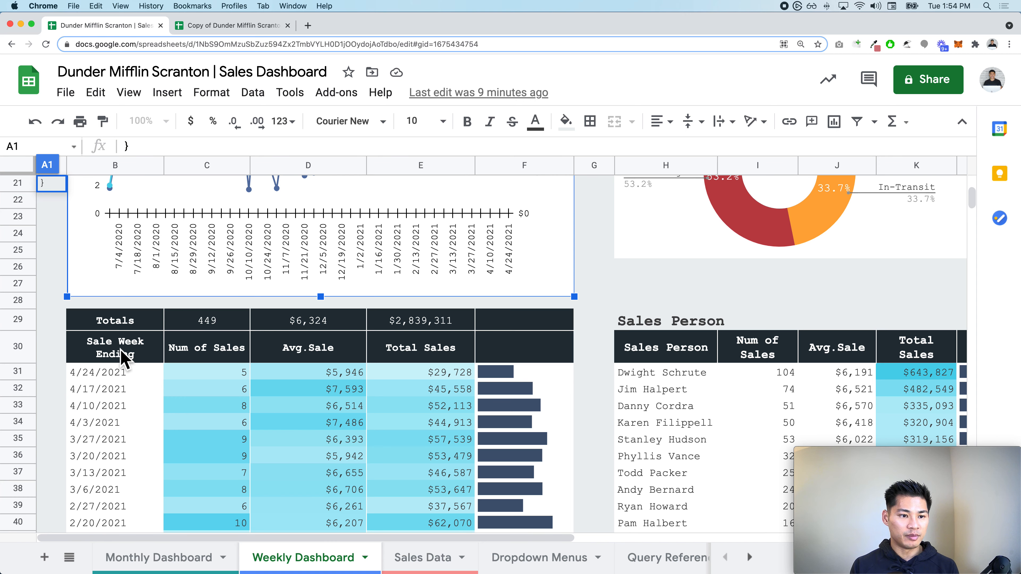
double_click(126, 352)
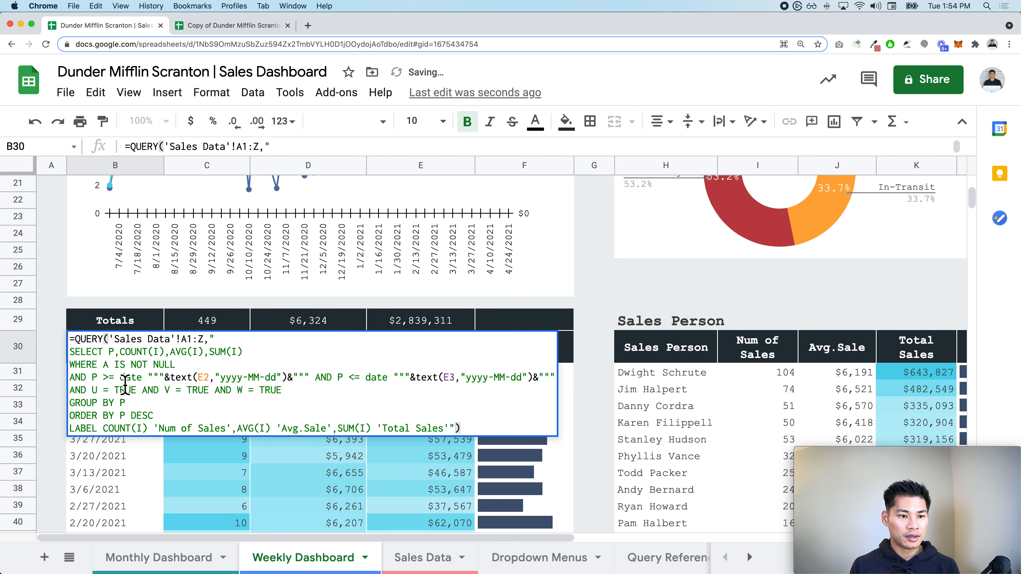
drag(126, 385, 311, 380)
key(super+c)
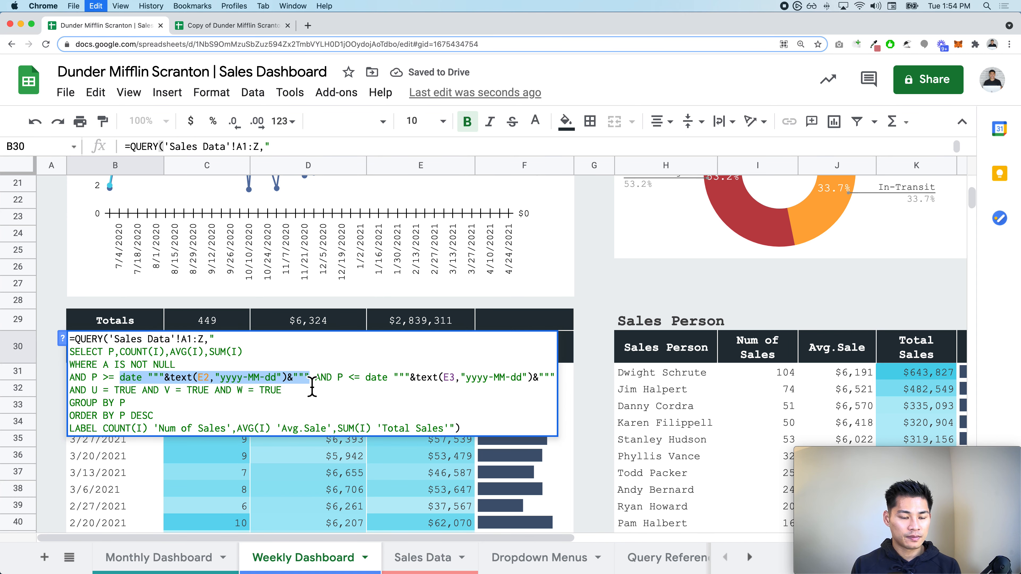
click(269, 31)
double_click(322, 223)
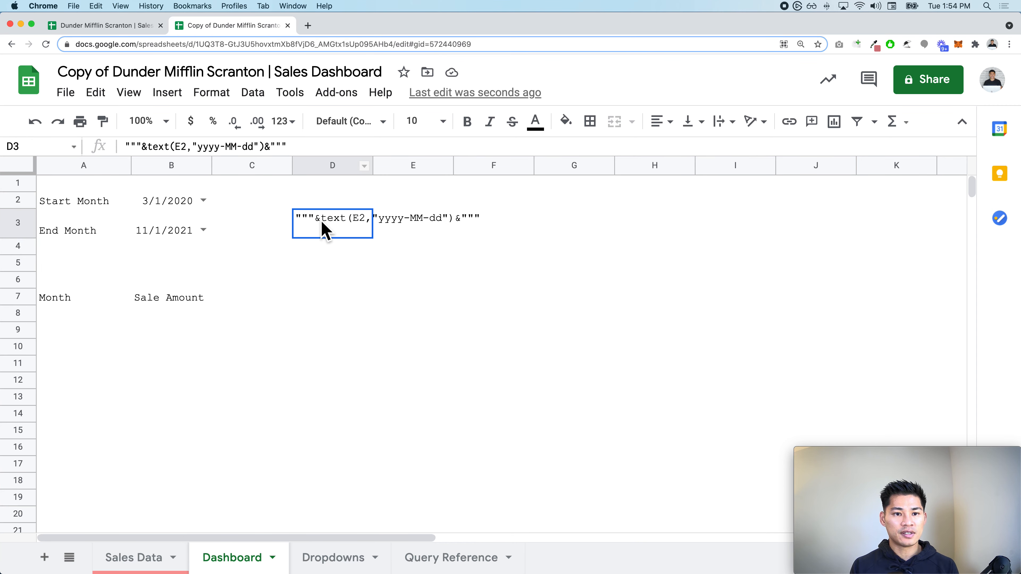
key(super+a)
key(super+v)
key(Return)
click(311, 222)
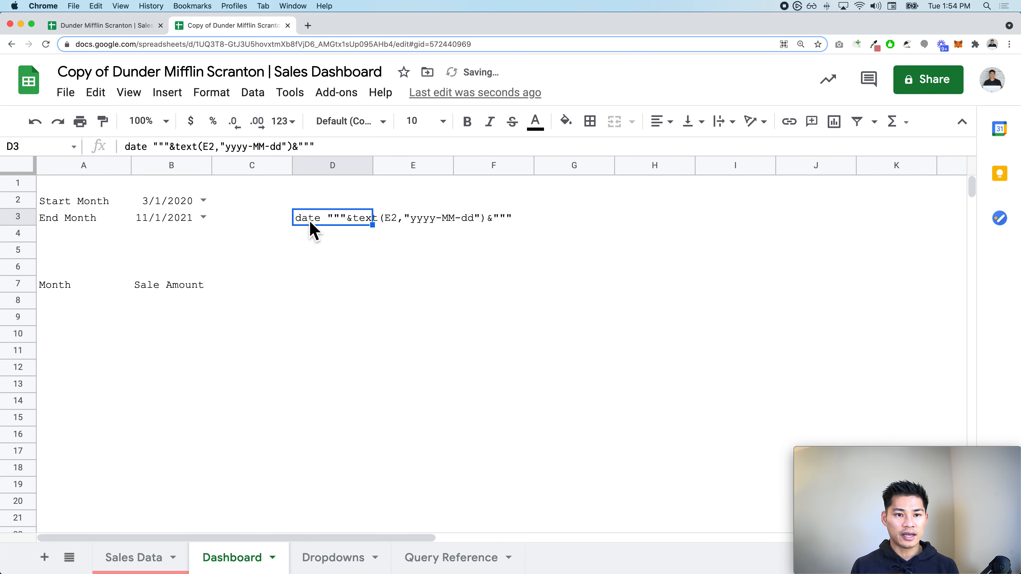
Step: Insert the keyword date before both text(B2) and text(B3) comparison values in the A7 query's WHERE clause
double_click(64, 288)
click(200, 313)
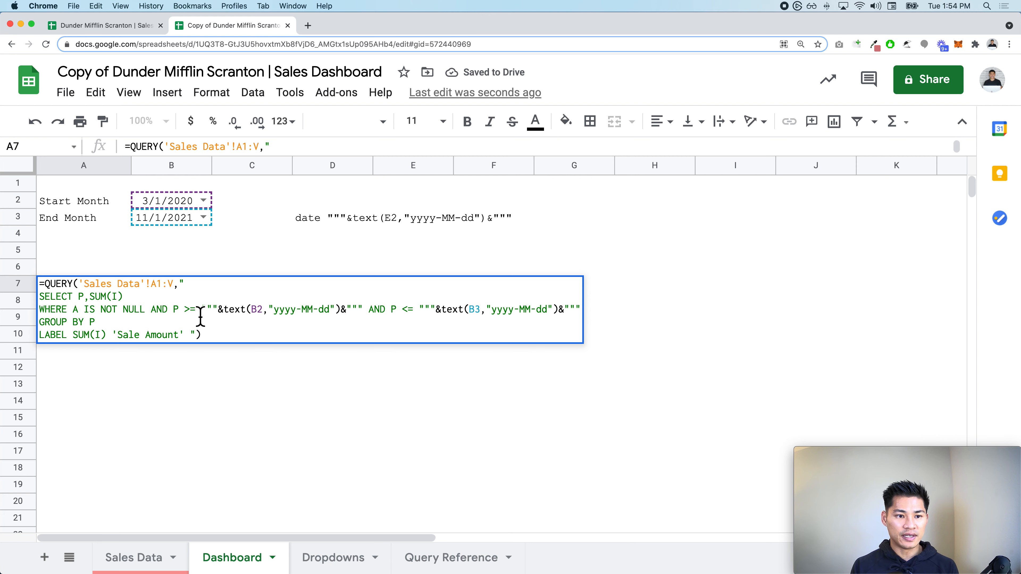
text(date)
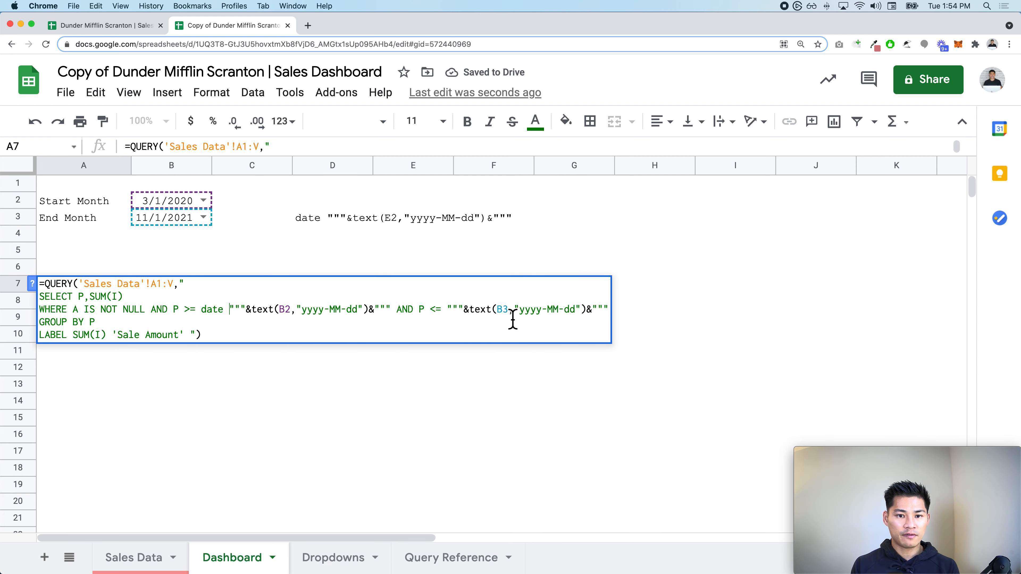
click(449, 310)
text(date)
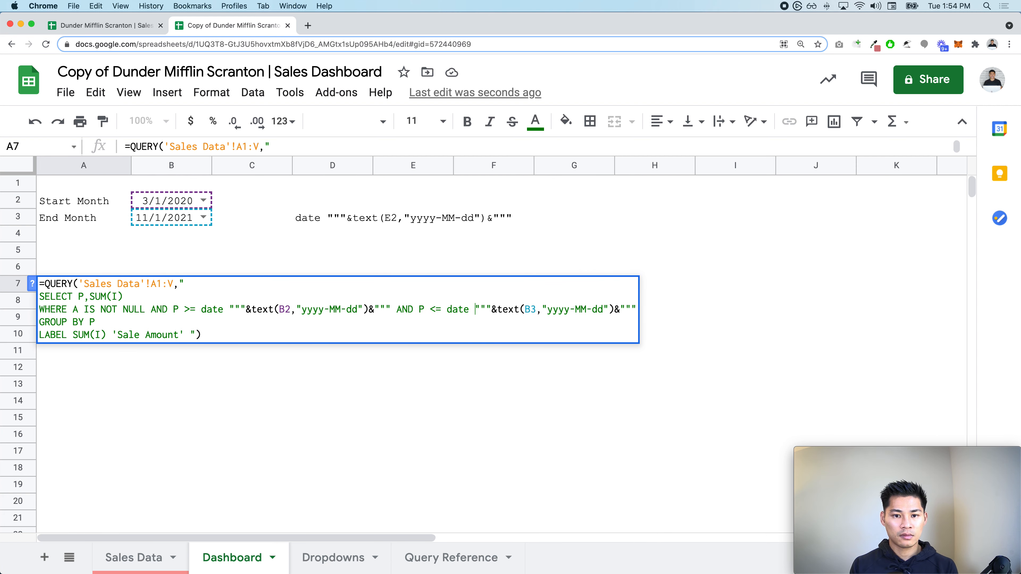
key(Return)
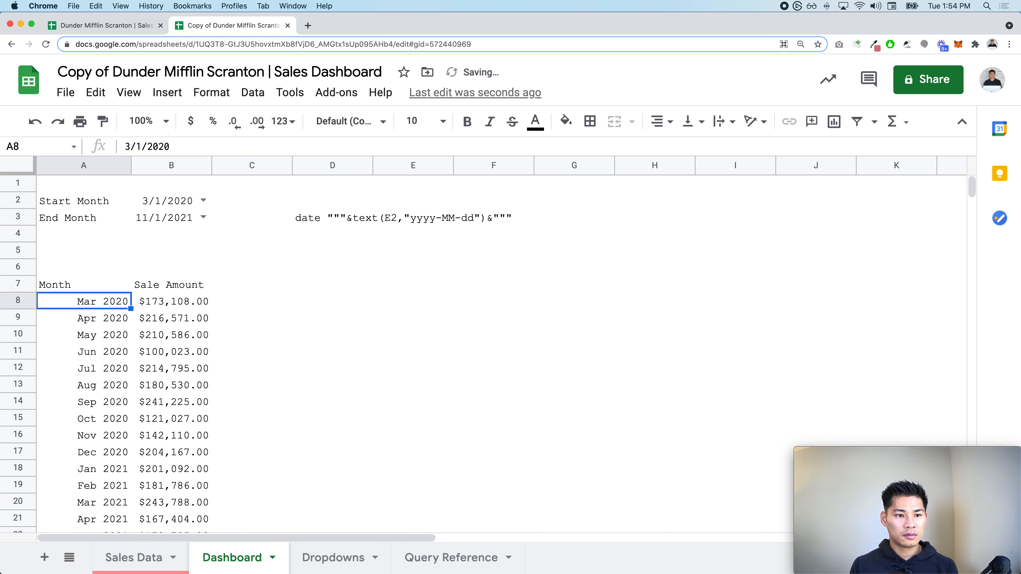
Step: Check the Month column on the Sales Data sheet, and set the Dashboard's End Month in B3 to 3/1/2020
click(179, 217)
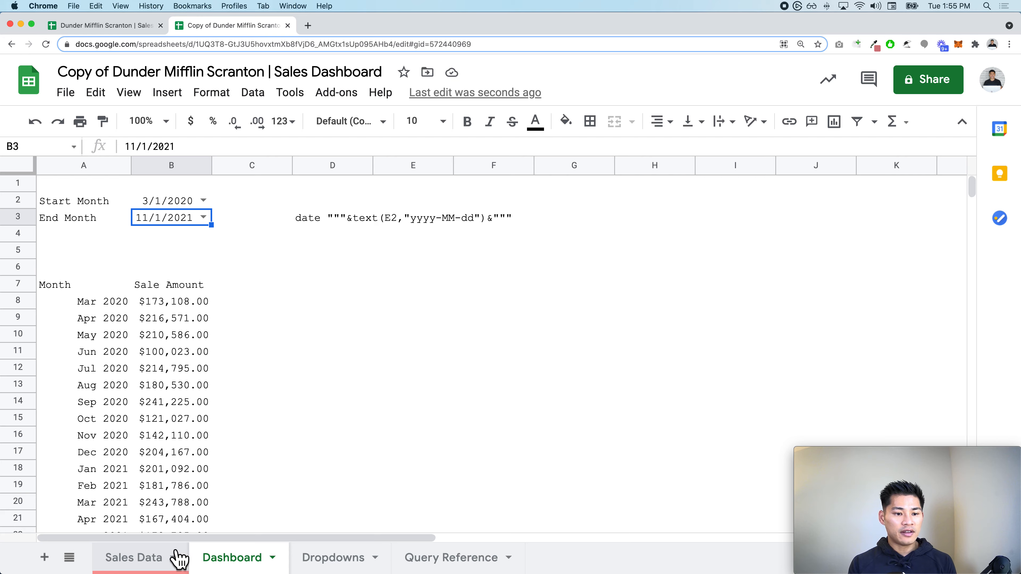
click(165, 558)
scroll(481, 390, right, 10)
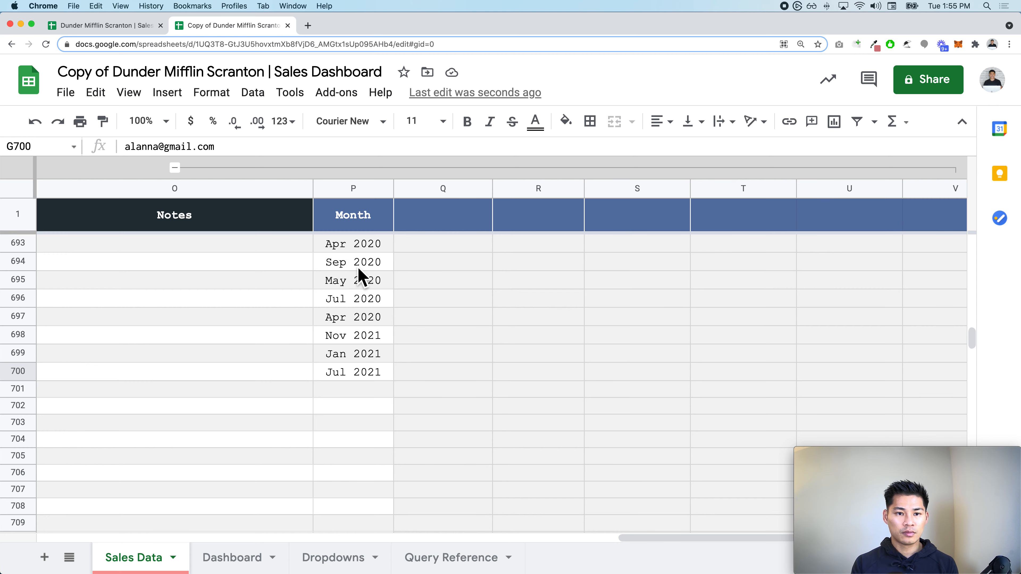
click(223, 558)
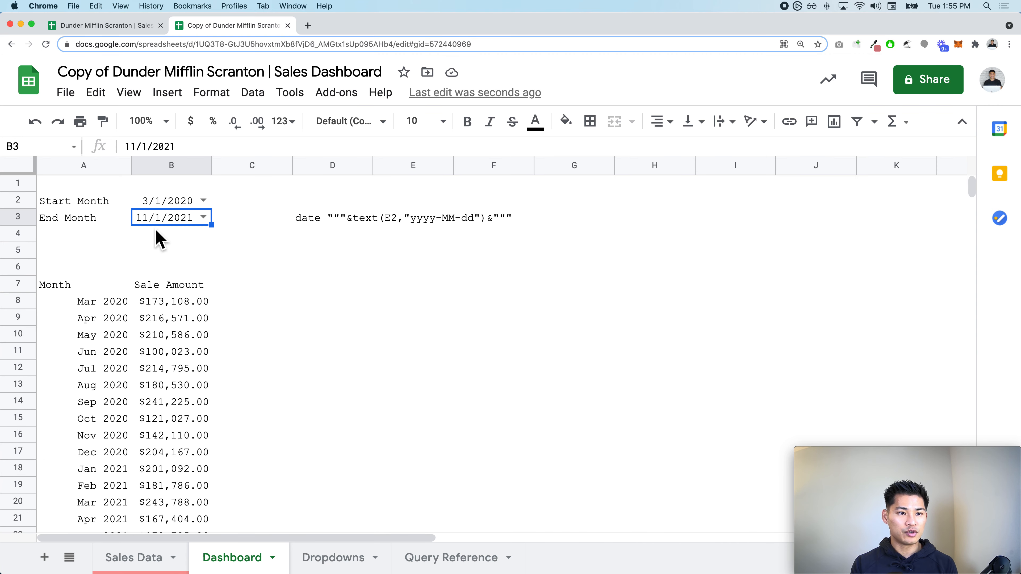
click(171, 198)
click(171, 217)
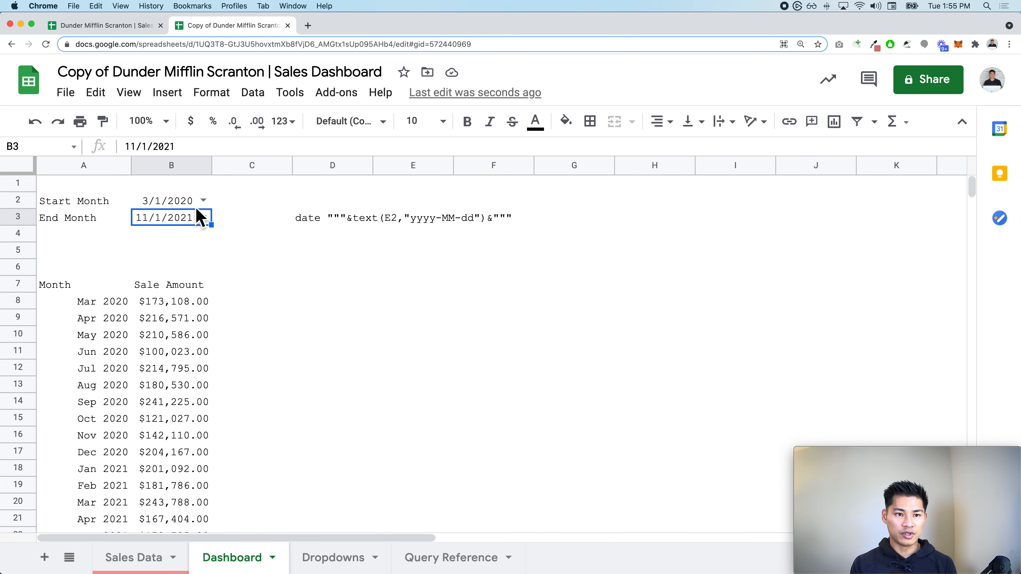
click(209, 218)
click(172, 284)
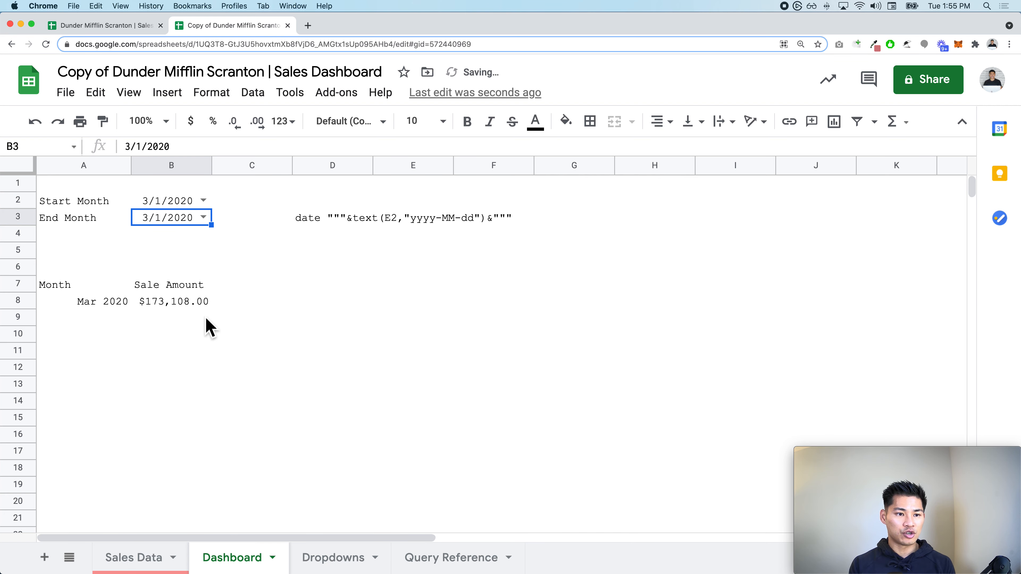
Step: Format the Start Month and End Month cells B2:B3 as abbreviated month and year, in the style Mar 2020
click(169, 204)
drag(169, 209, 172, 220)
click(211, 92)
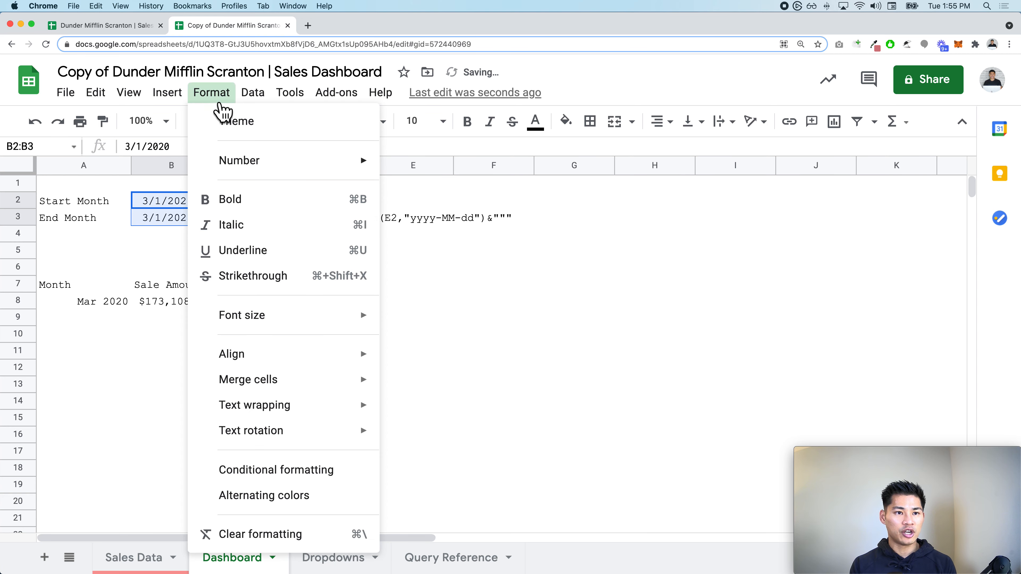
mouse_move(253, 163)
click(476, 515)
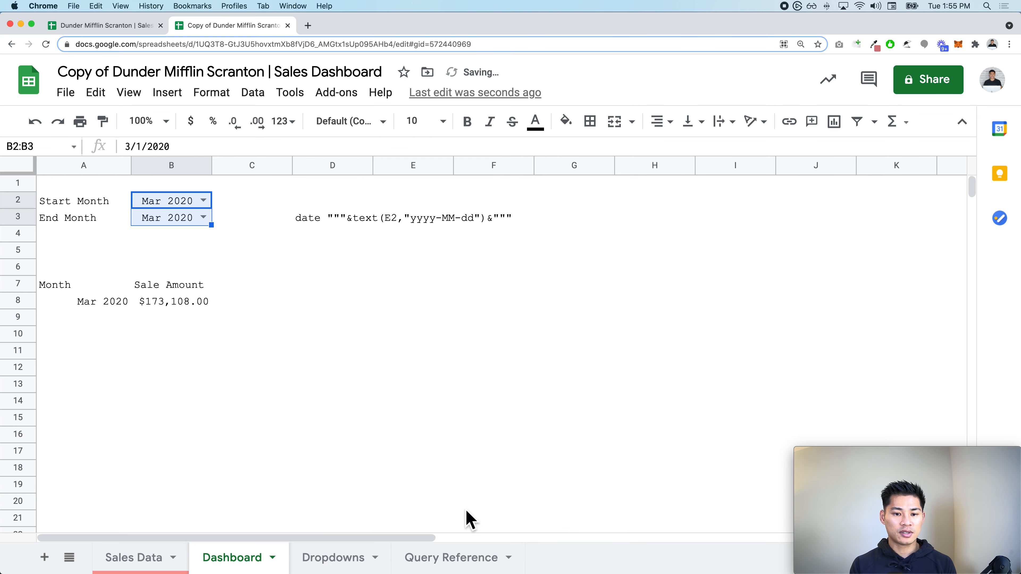
Step: Test the month filter by setting the End Month to 8/1/2021 and the Start Month to 4/1/2021
click(258, 290)
double_click(200, 221)
scroll(201, 397, down, 5)
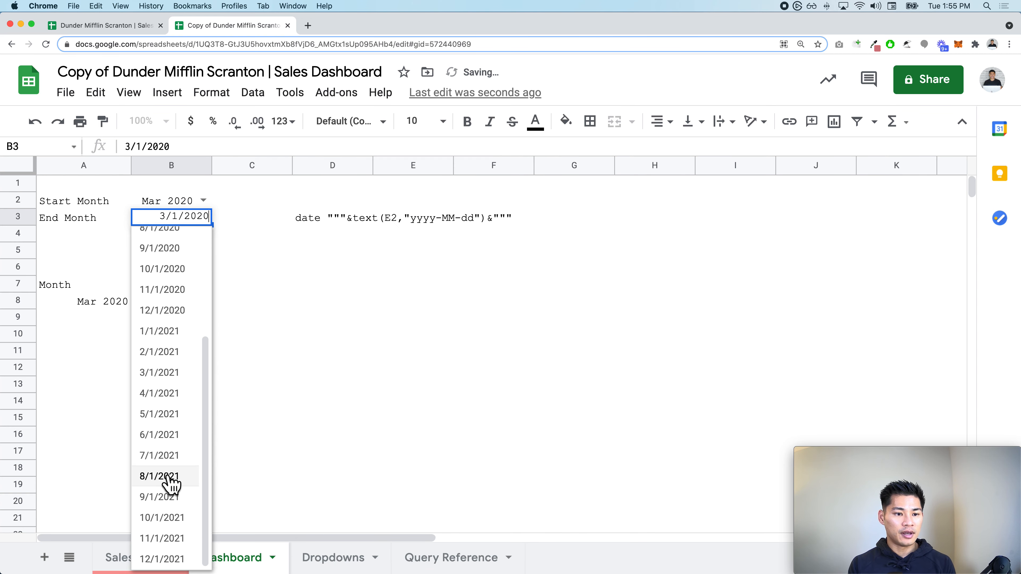
click(171, 483)
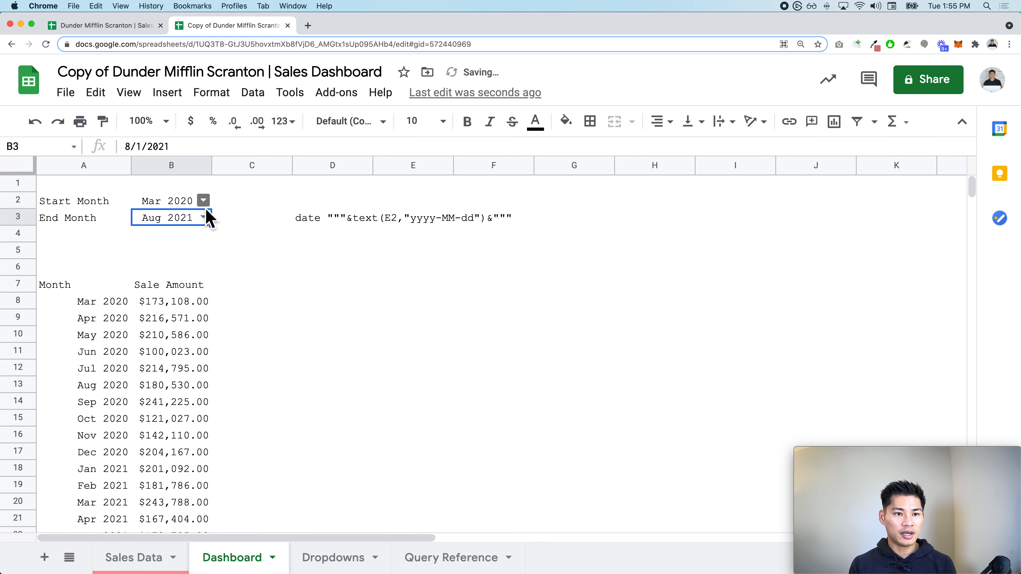
click(204, 201)
scroll(200, 338, down, 4)
click(190, 406)
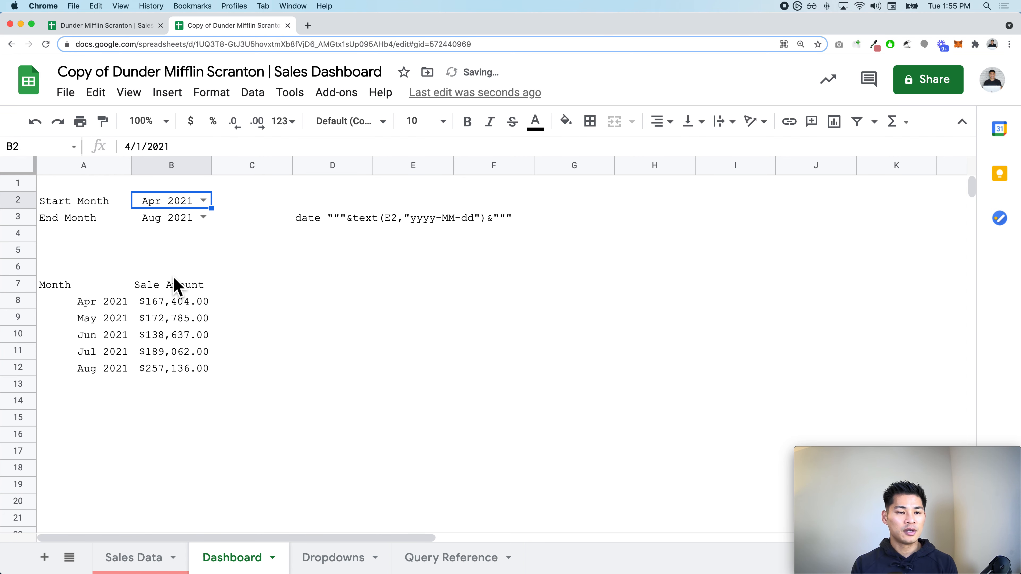
Step: Clear the date expression reference text from cell D3 on the Dashboard
click(289, 227)
click(313, 226)
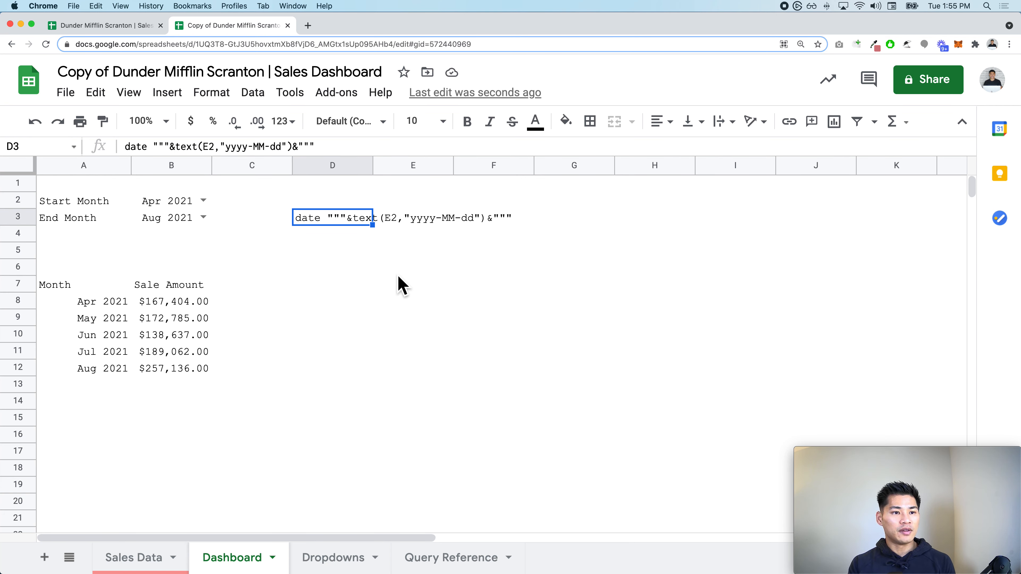
key(Delete)
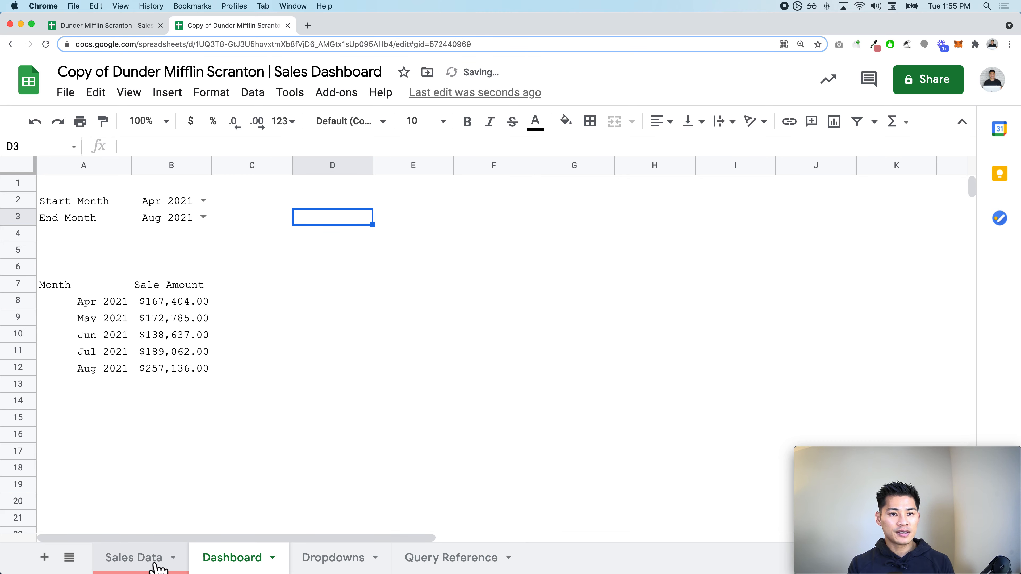
Step: Close the B30 query in the original workbook's Weekly Dashboard and filter that dashboard to a single sales agent
click(137, 557)
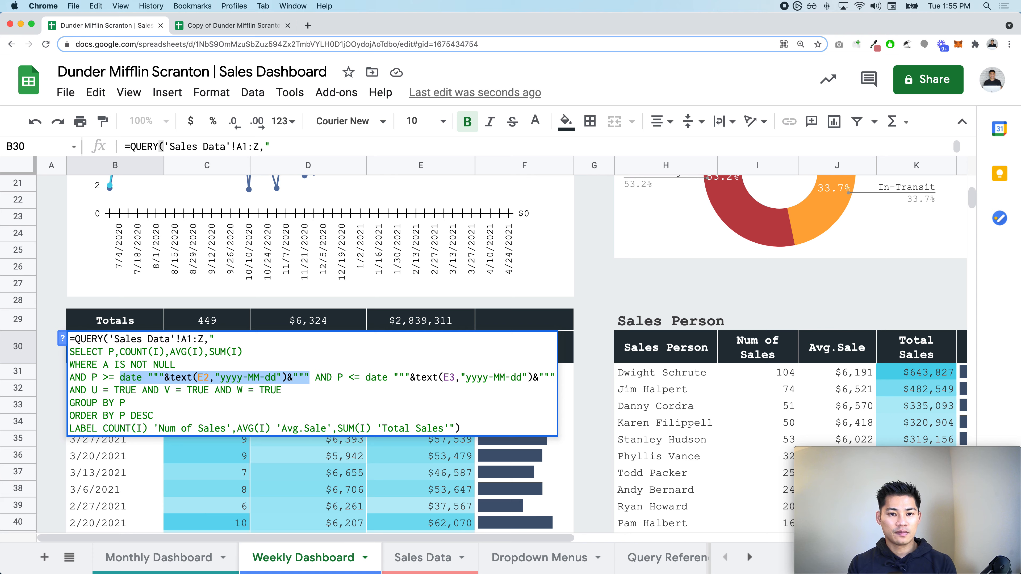
key(Escape)
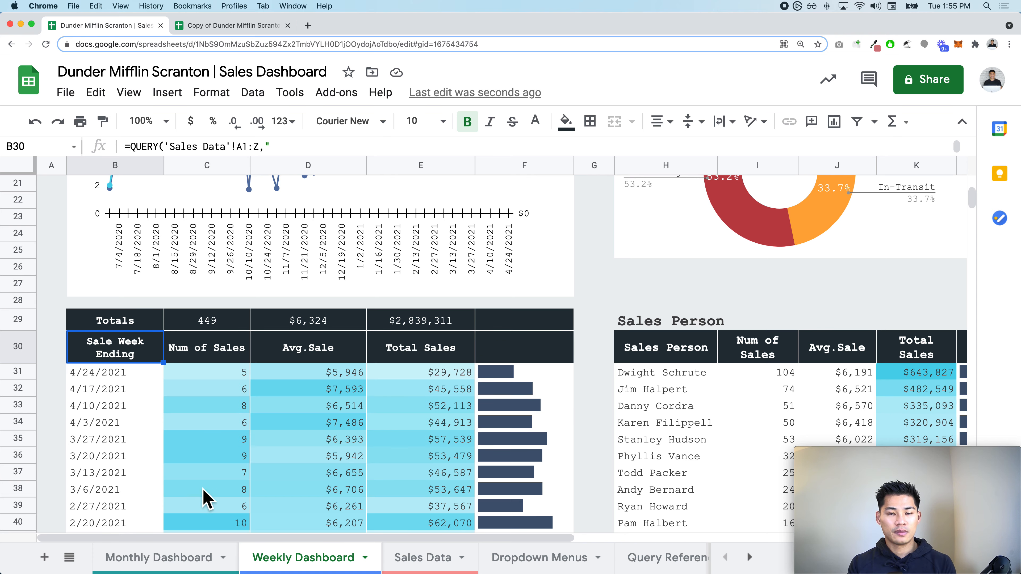
scroll(205, 497, up, 10)
click(870, 201)
click(851, 259)
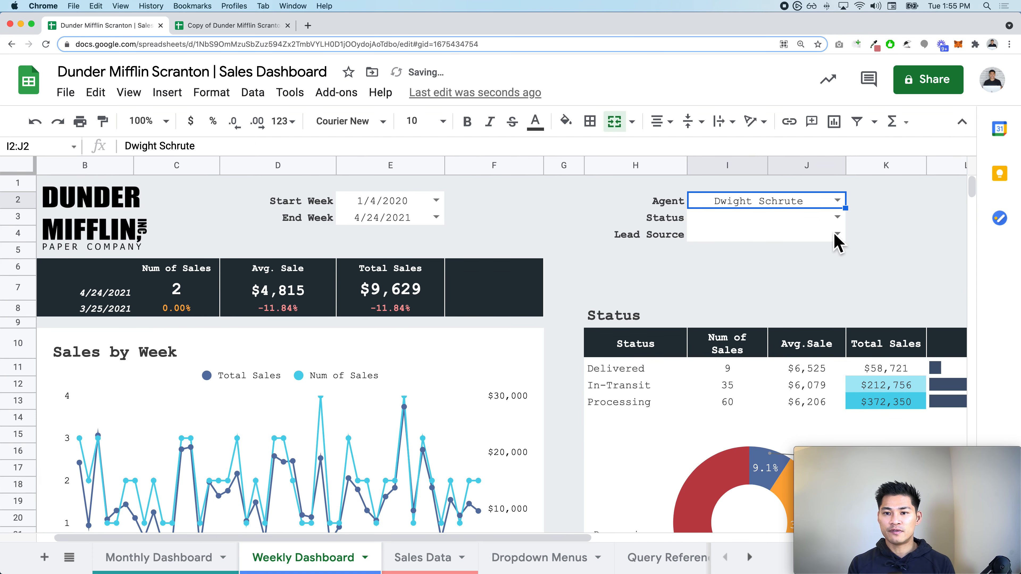
scroll(836, 239, right, 8)
scroll(738, 254, left, 5)
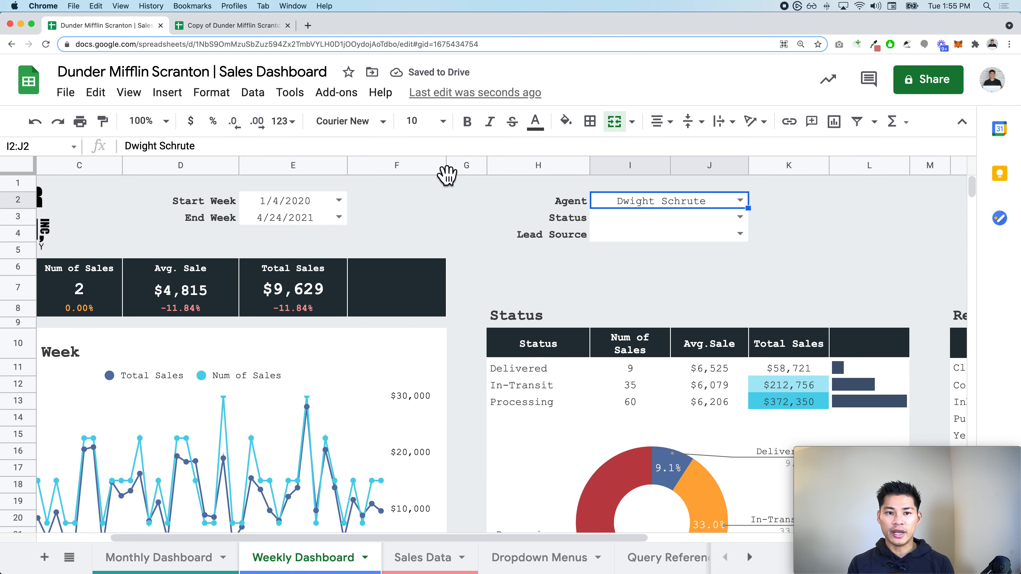
Step: Enter the label Agent in D2 of the copied workbook's Dashboard
click(229, 28)
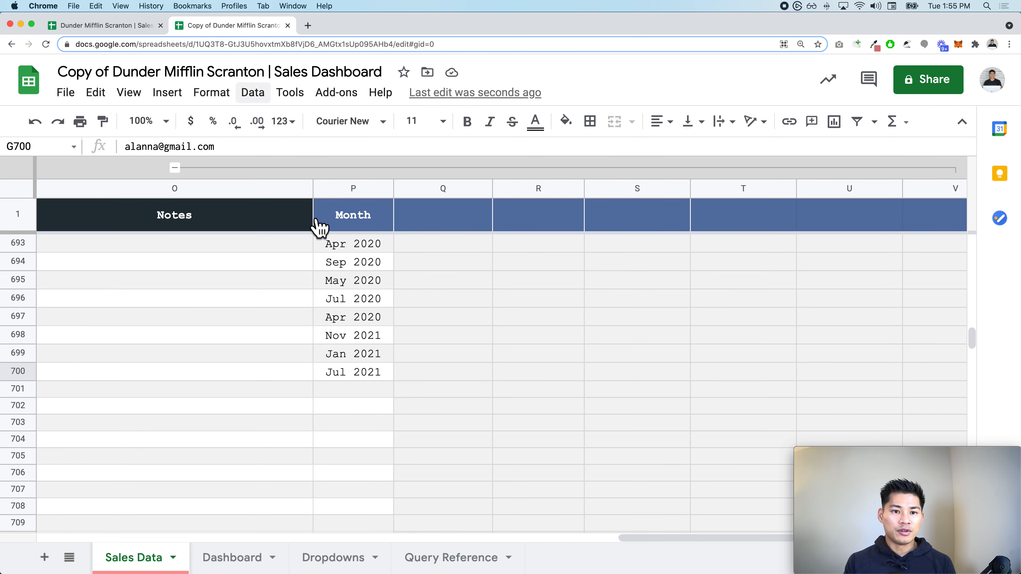
click(254, 562)
key(Up)
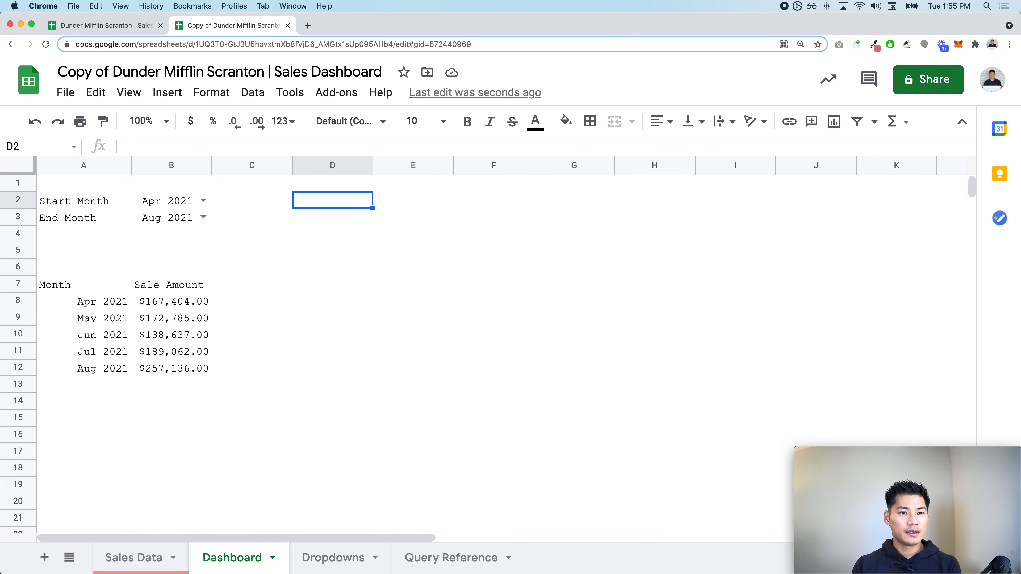
text(Agent)
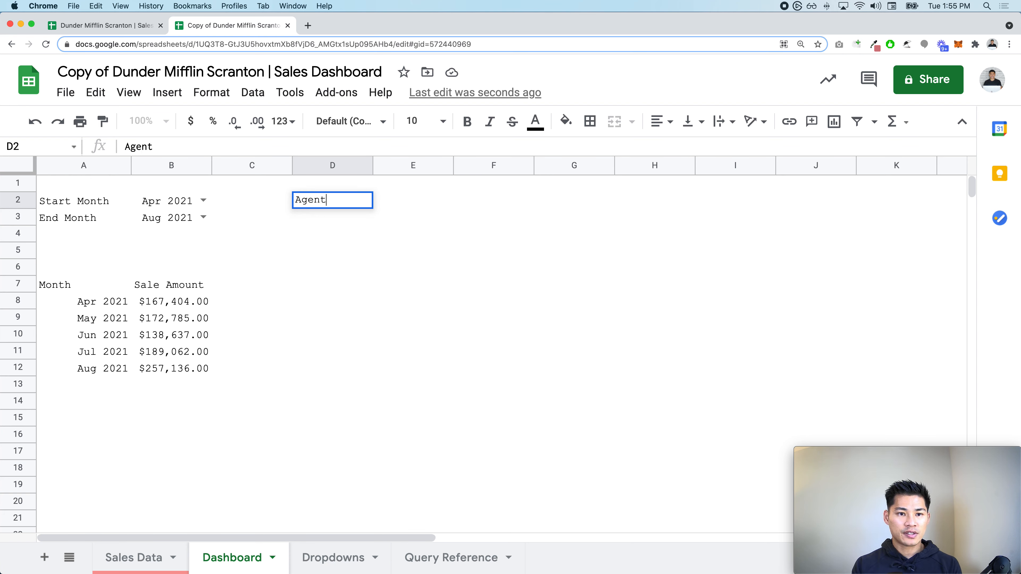
key(Return)
key(Up)
key(Right)
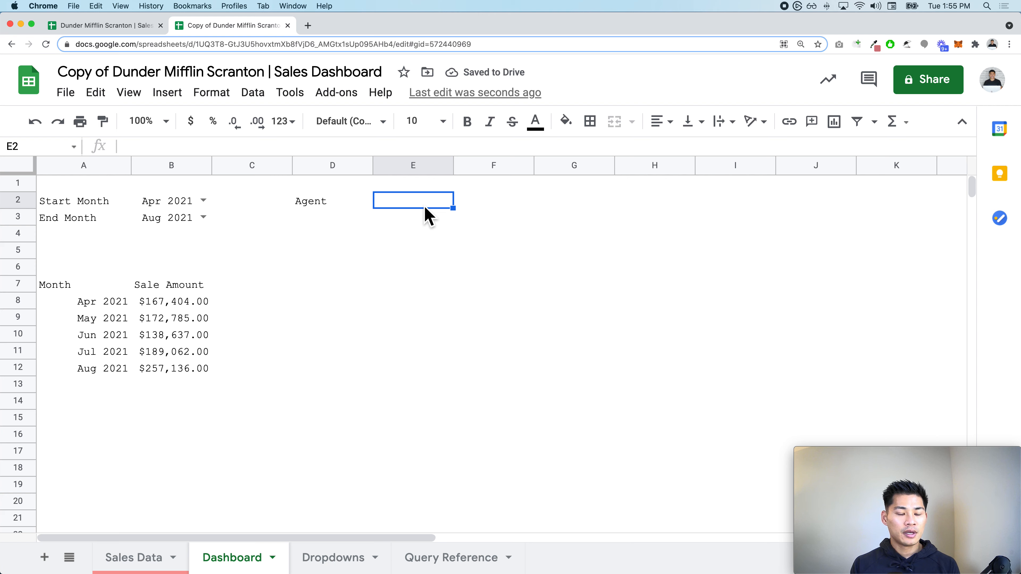
Step: Clear both month selections in B2:B3 and set the Start Month to 1/1/2020 and the End Month to 12/1/2021
click(181, 202)
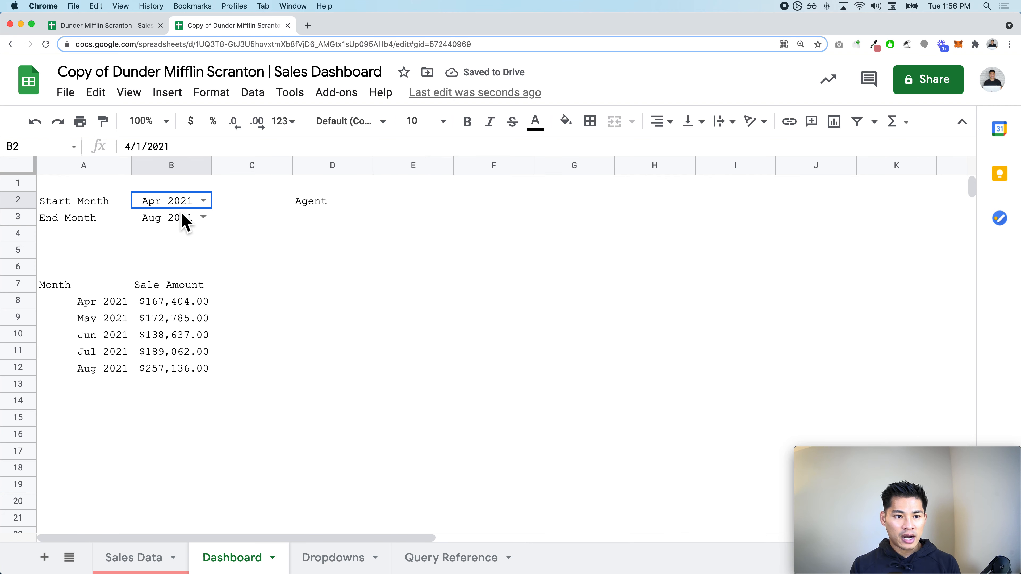
shift+click(183, 219)
key(Delete)
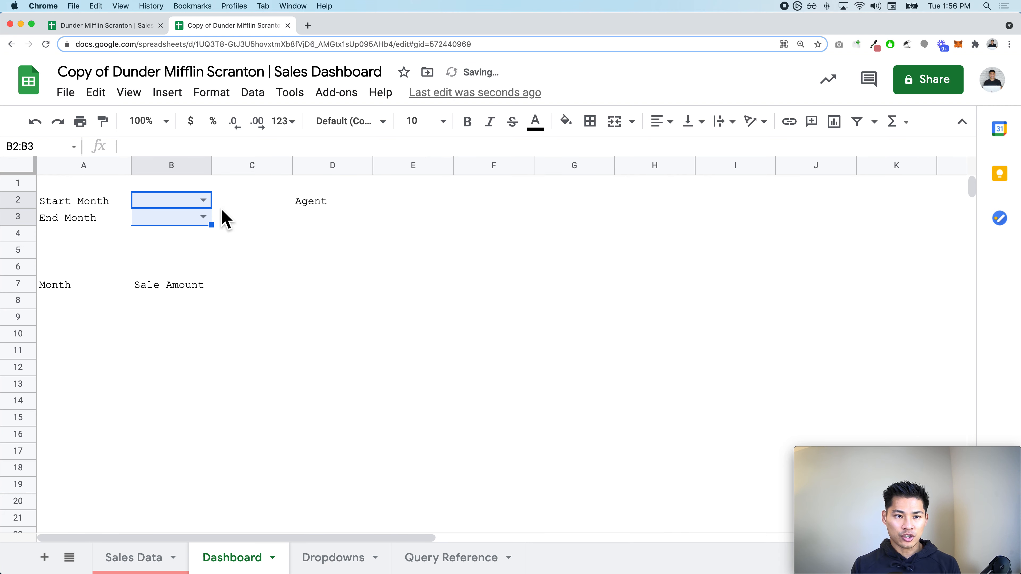
click(219, 204)
click(203, 200)
click(198, 225)
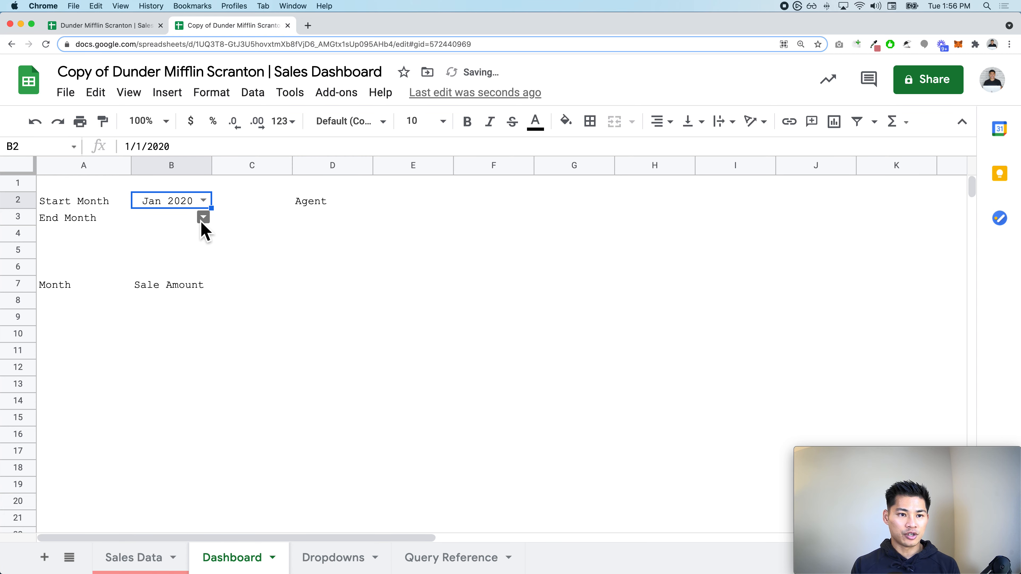
click(200, 221)
scroll(157, 523, down, 5)
click(161, 560)
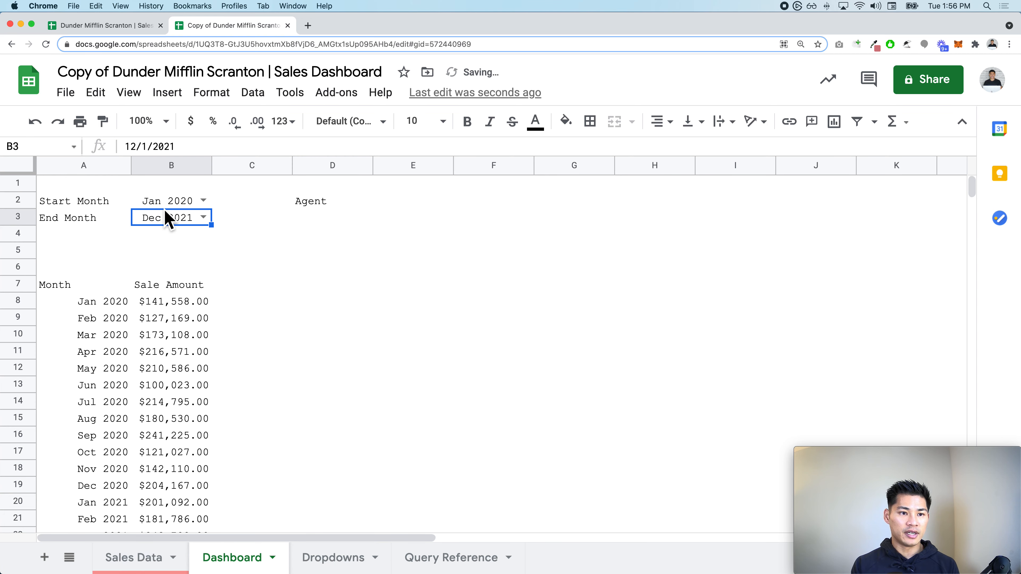
click(326, 201)
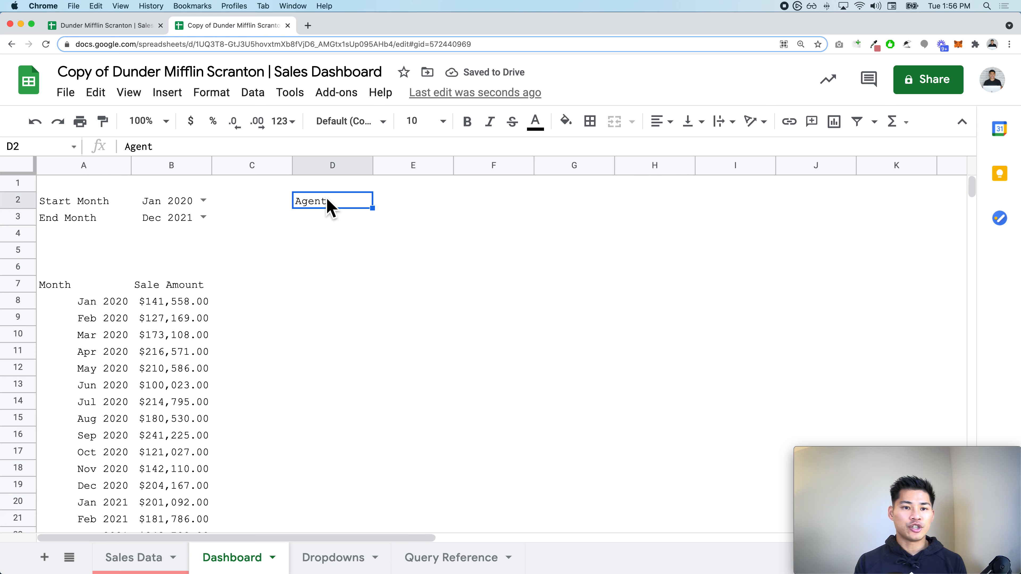
Step: Add the header Agent in C1 of the copied workbook's Dropdowns sheet
click(400, 206)
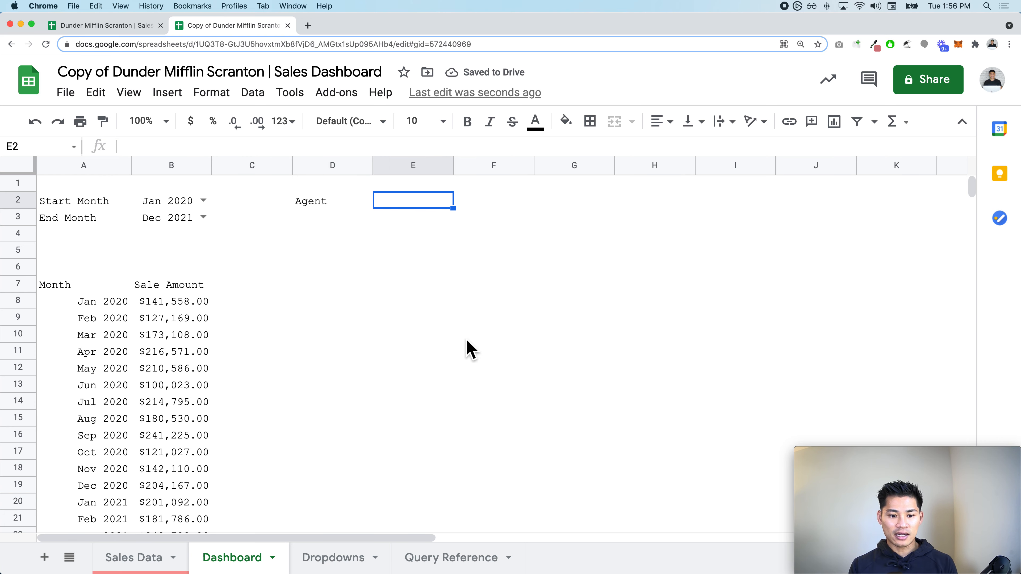
click(340, 558)
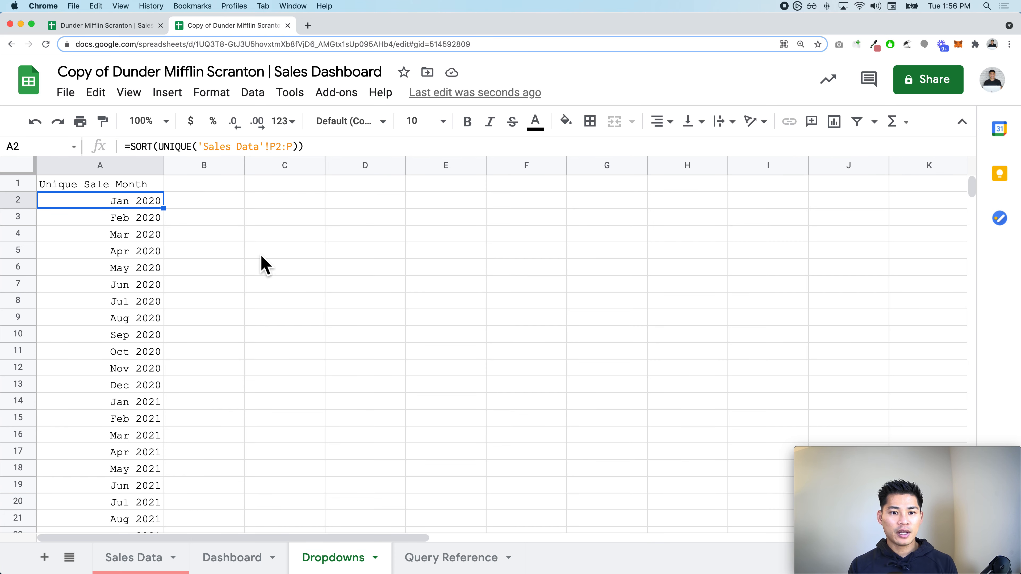
click(316, 186)
text(Agent)
key(Return)
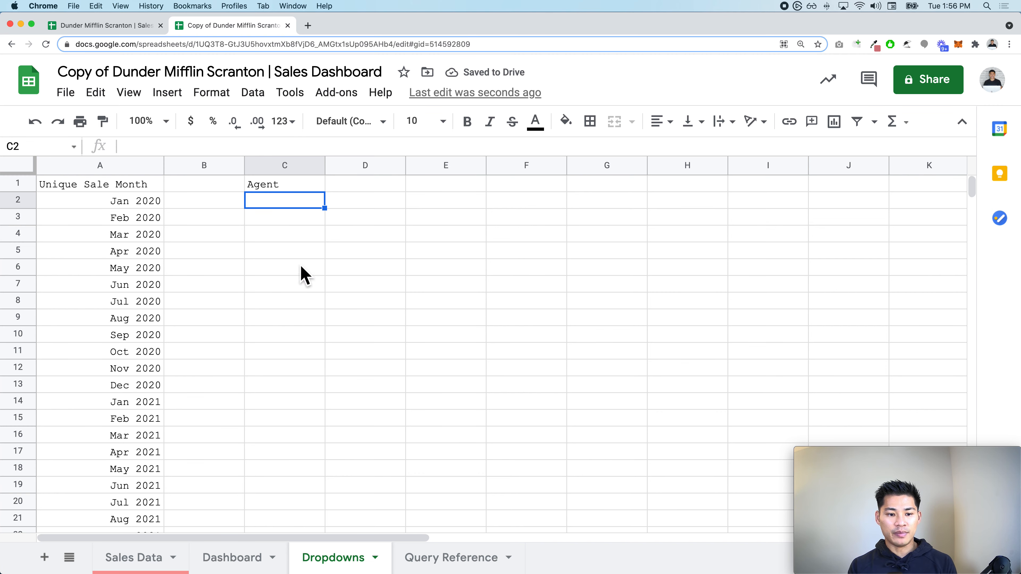
Step: Copy the sales person names in A2:A20 of the original workbook's Dropdown Menus sheet into the copied workbook's Dropdowns sheet, starting at C2
click(177, 563)
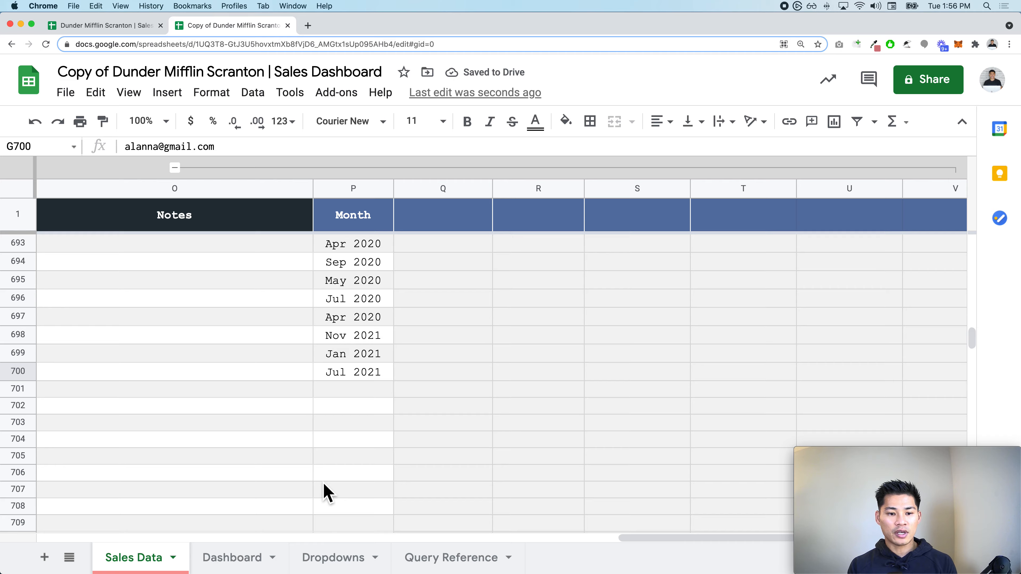
scroll(324, 492, left, 10)
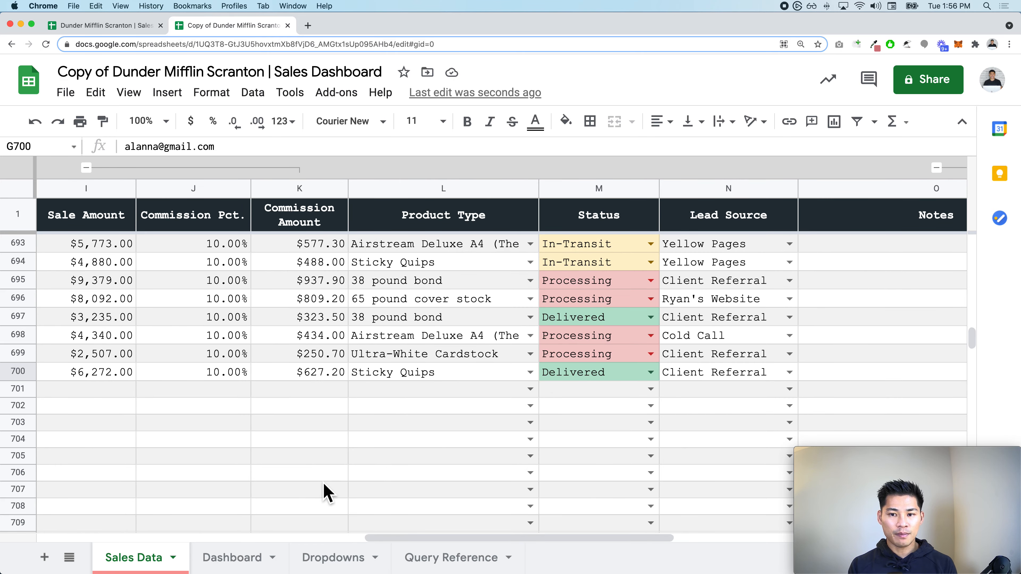
scroll(324, 491, left, 5)
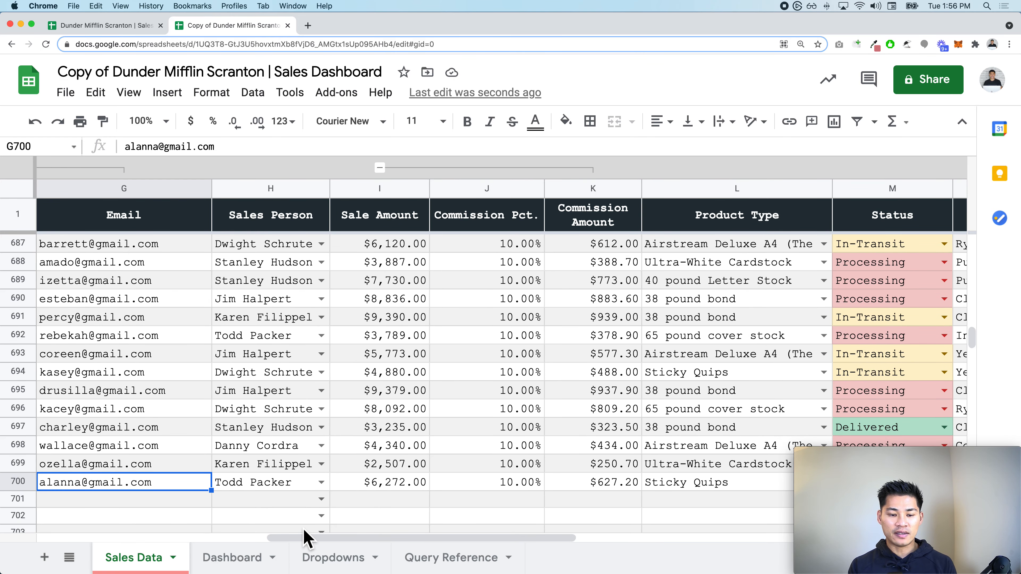
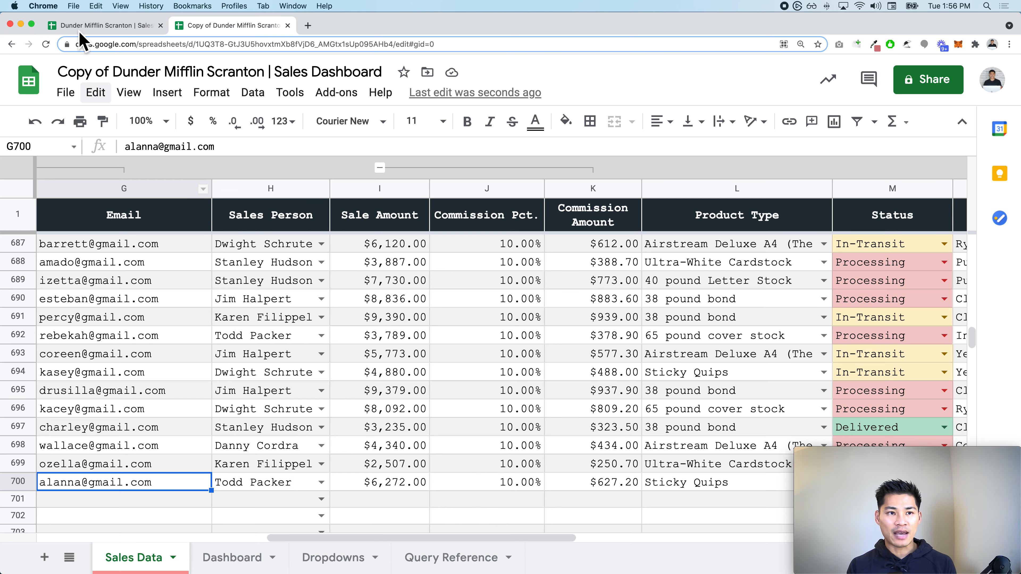
click(86, 26)
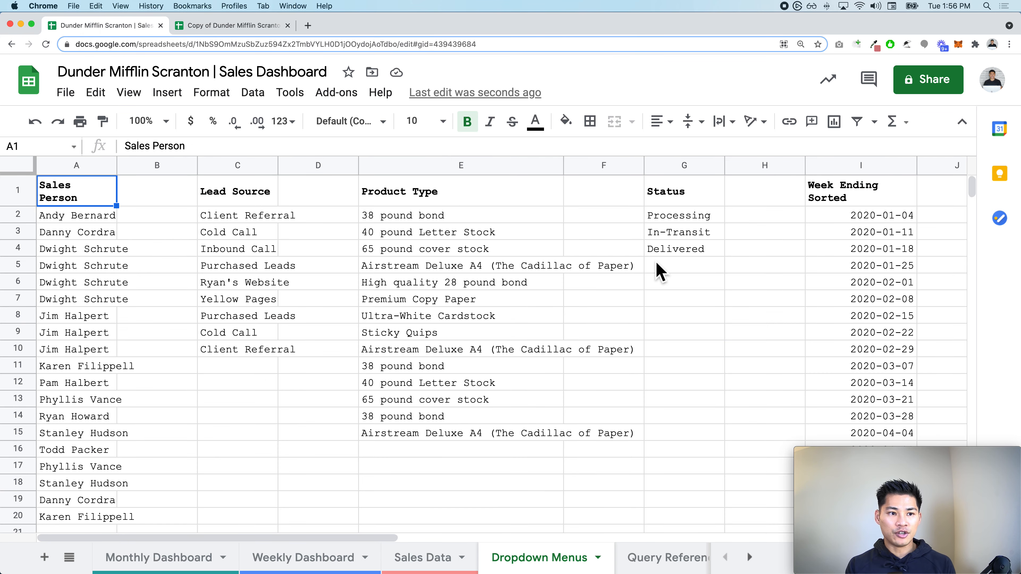
click(69, 217)
key(super+shift+Down)
key(super+c)
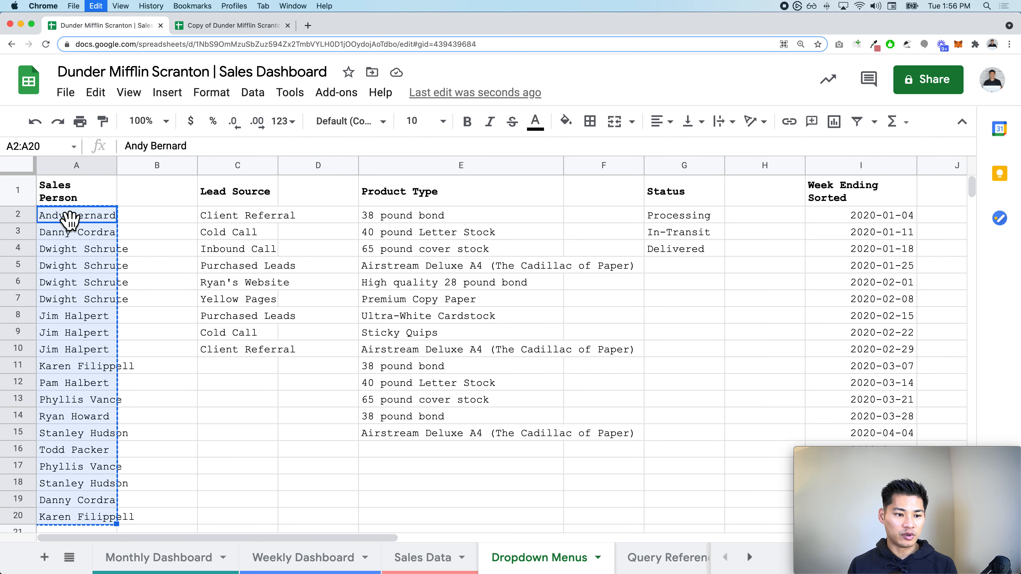
key(Right)
key(Left)
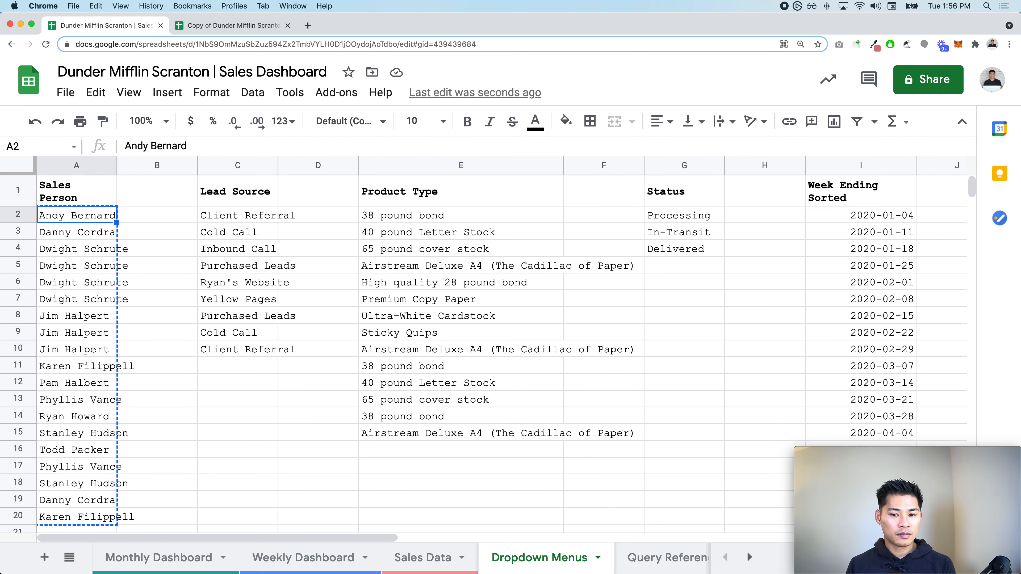
click(228, 26)
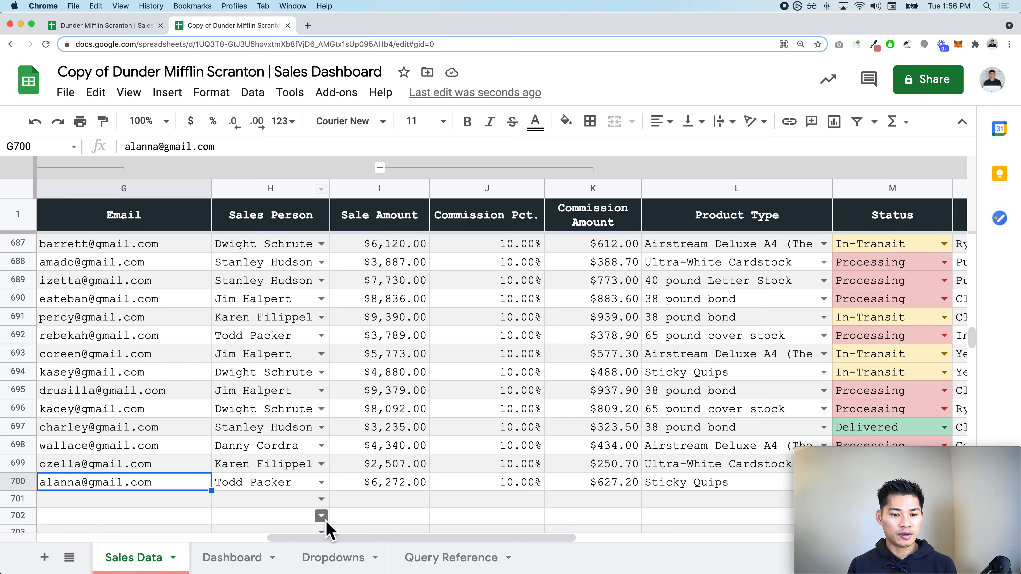
click(334, 557)
key(super+v)
Step: Build a sorted list of unique agents in D2 of Dropdowns with =SORT(UNIQUE(C2:C20))
click(346, 201)
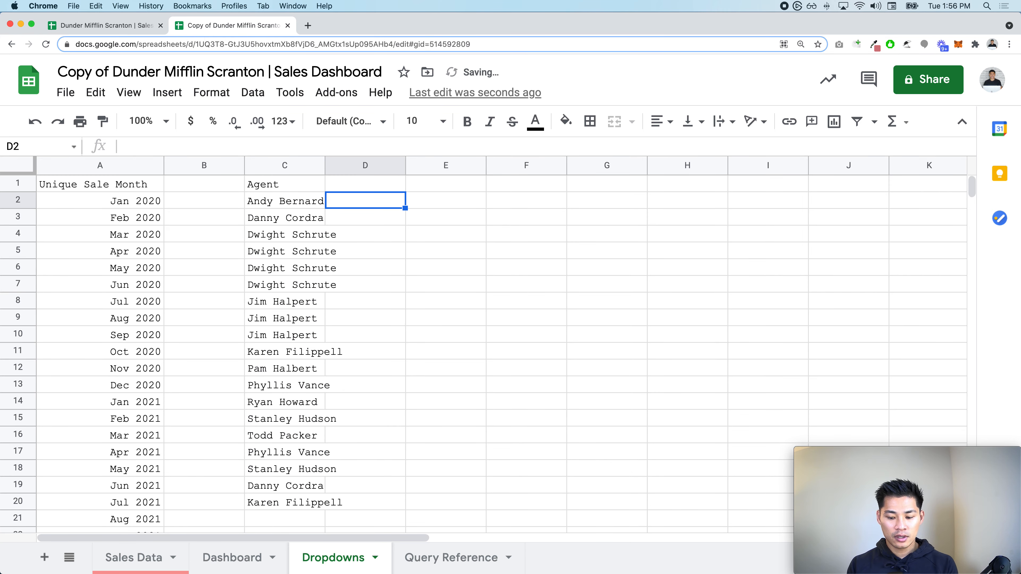
text(=sort)
key(Tab)
text(uni)
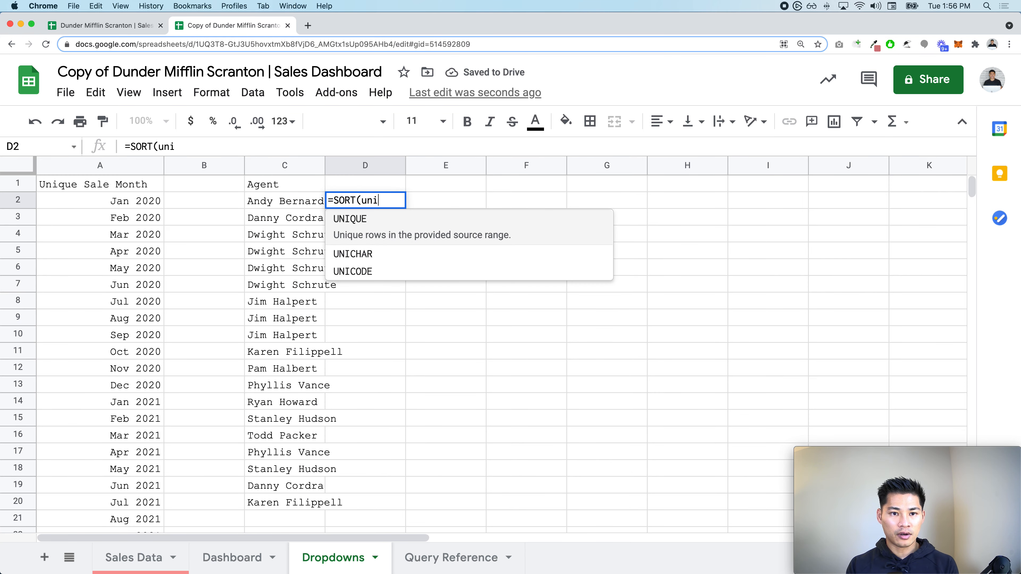
key(Tab)
key(Left)
key(super+shift+Down)
key(Return)
Step: Copy the sorted unique agent names in D2:D11 of Dropdowns
key(Up)
key(super+shift+Down)
key(super+c)
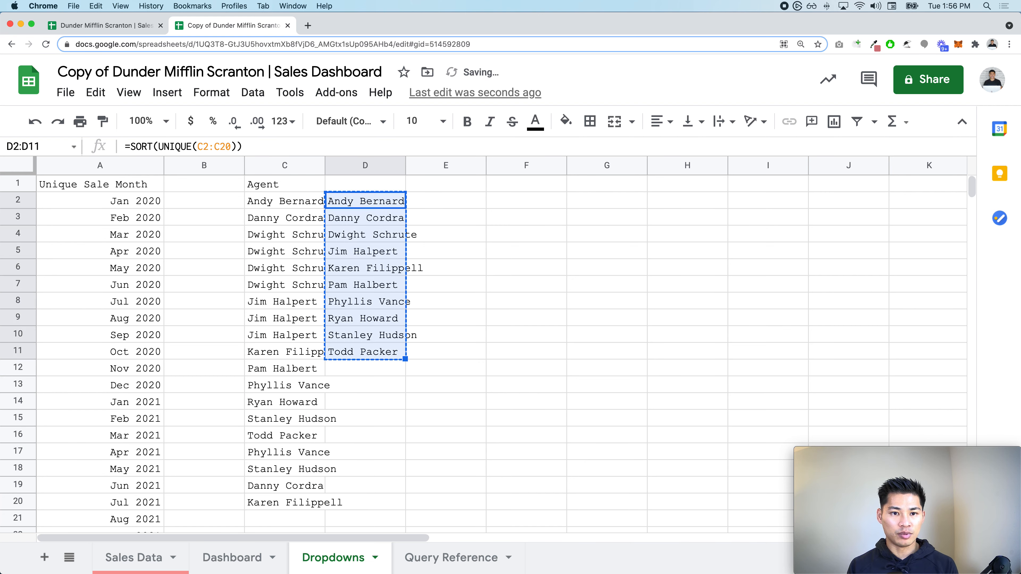
Step: Replace the sorted unique agent formula results in D2:D11 with static values and clear the old agent list in column C
key(super+shift+v)
key(Left)
key(super+shift+Down)
key(Delete)
key(Right)
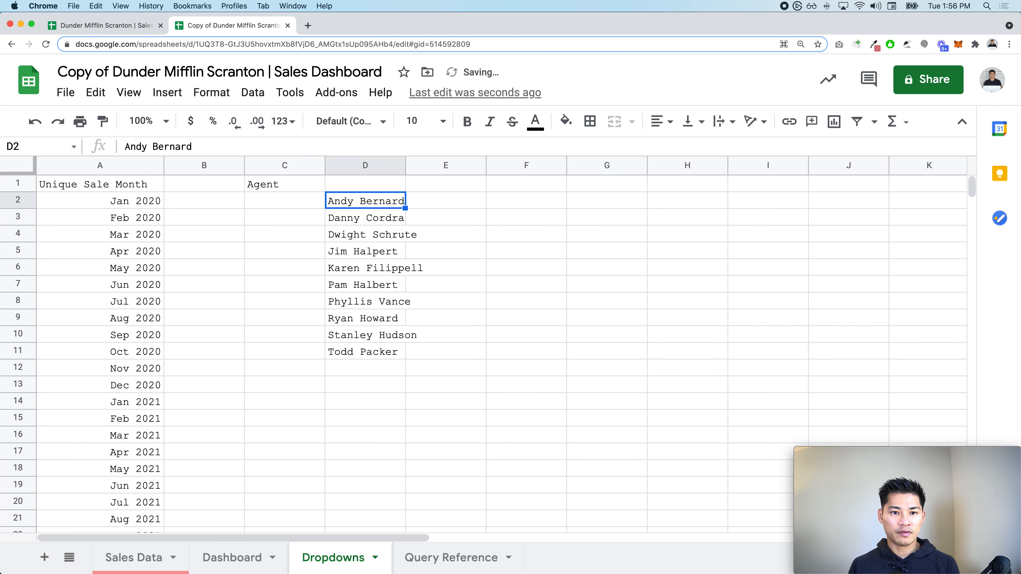
Step: Move the agent list from D2:D11 to C2:C11 under the Agent header and widen column C to fit the names
key(super+Down)
key(super+Up)
key(super+shift+Down)
key(super+c)
key(Left)
key(super+v)
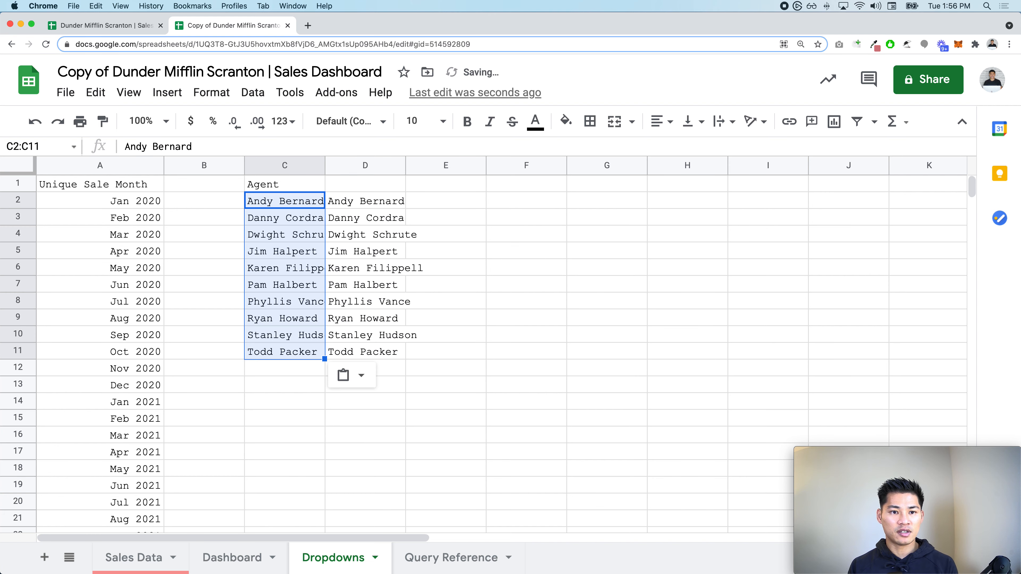
key(Right)
key(super+shift+Down)
key(Delete)
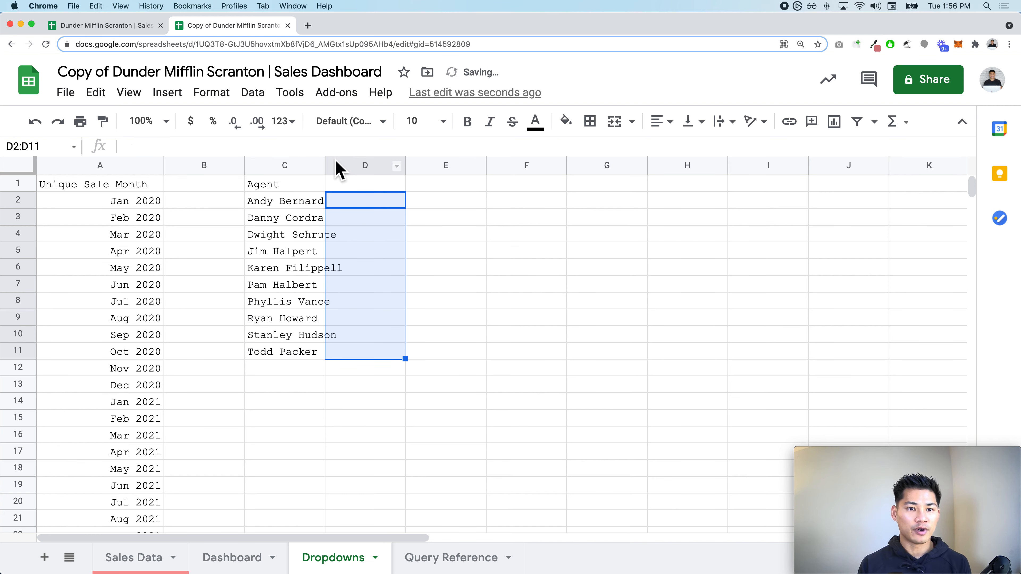
drag(326, 168, 357, 171)
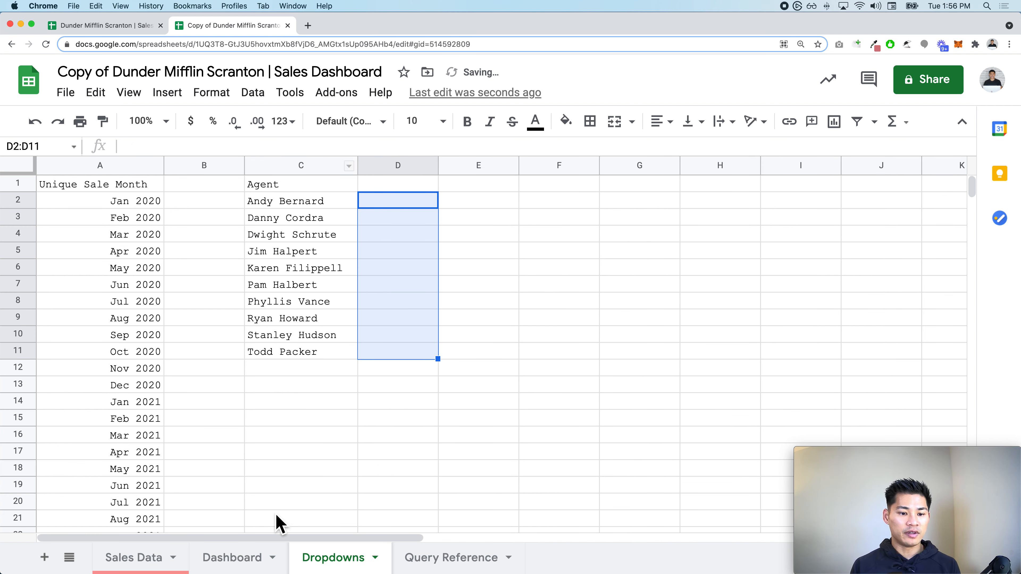
Step: Remove the existing data validation from the Sales Person column, H2:H1999, on the Sales Data sheet
click(165, 565)
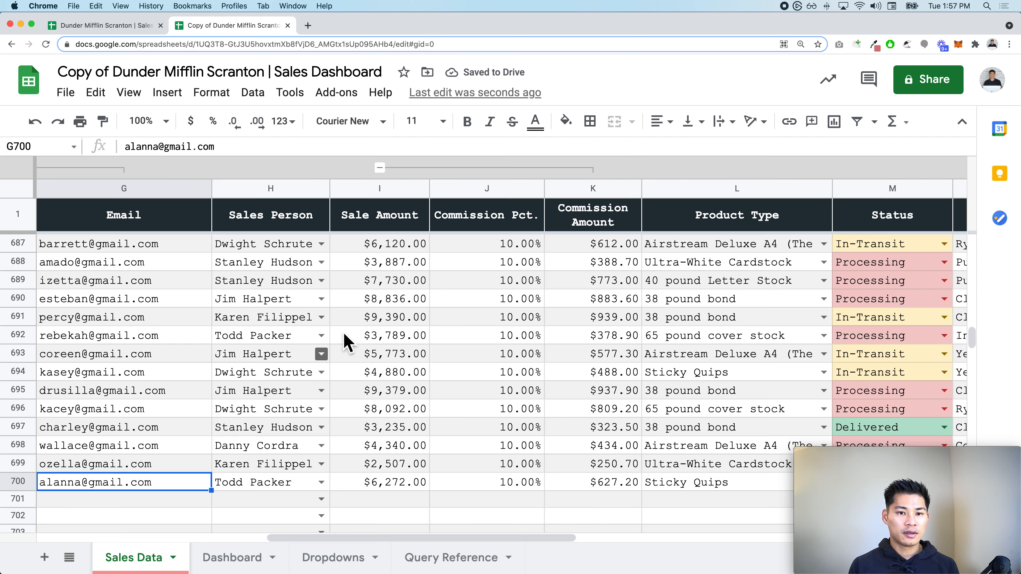
scroll(362, 328, right, 5)
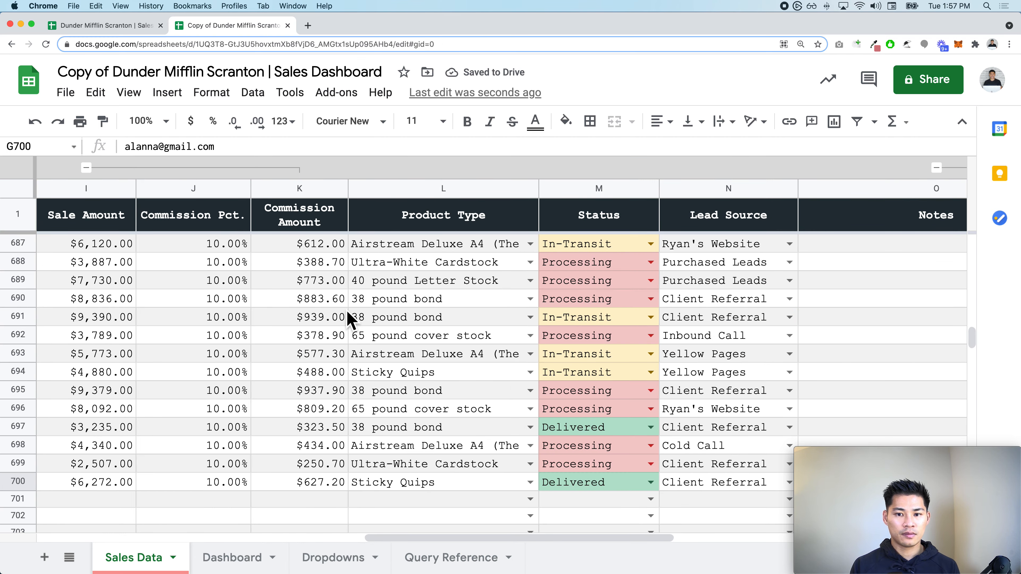
scroll(355, 319, left, 3)
click(322, 281)
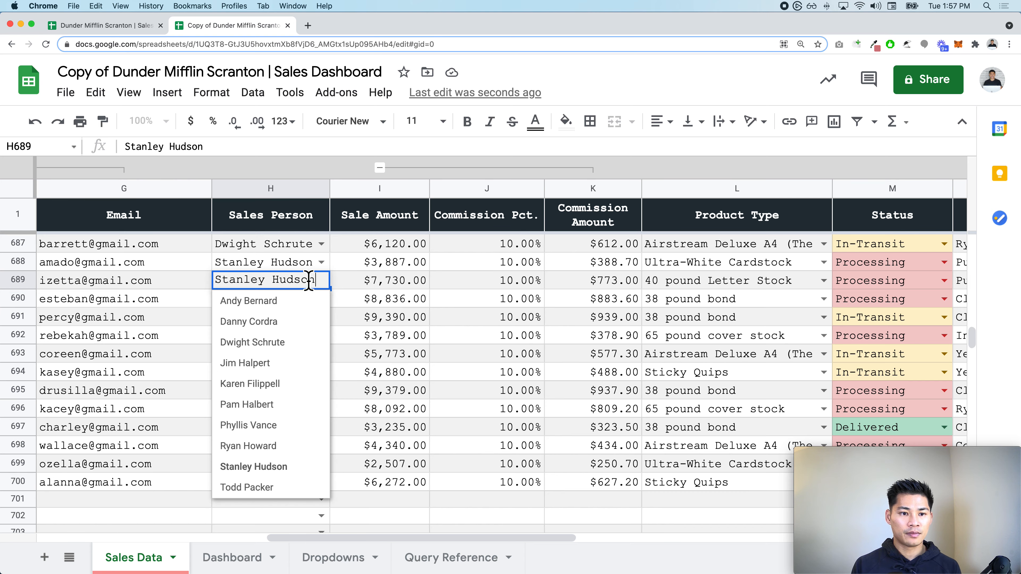
click(310, 260)
key(super+Up)
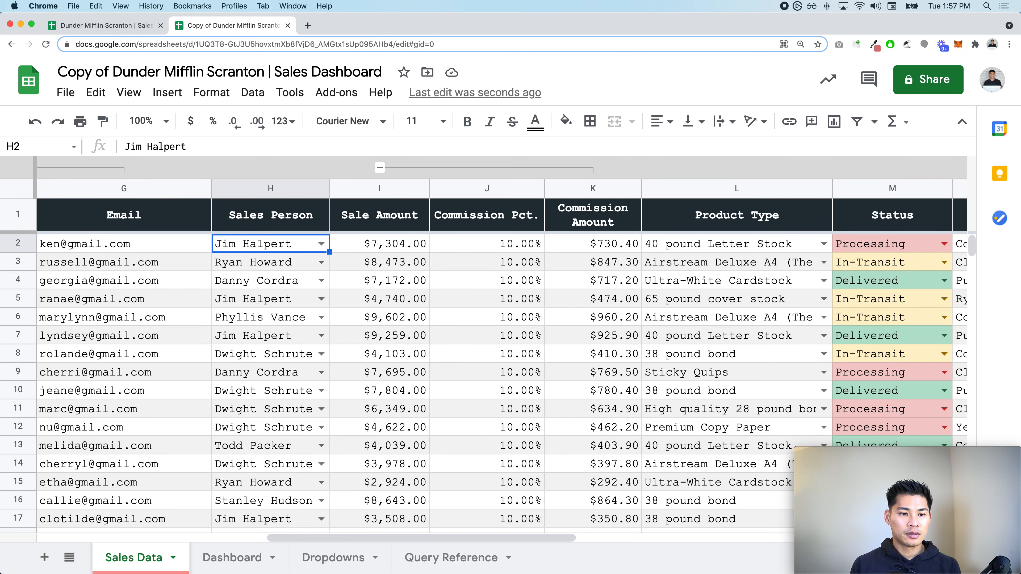
key(shift+super+Down)
key(shift+super+Down)
right_click(303, 276)
scroll(362, 443, down, 5)
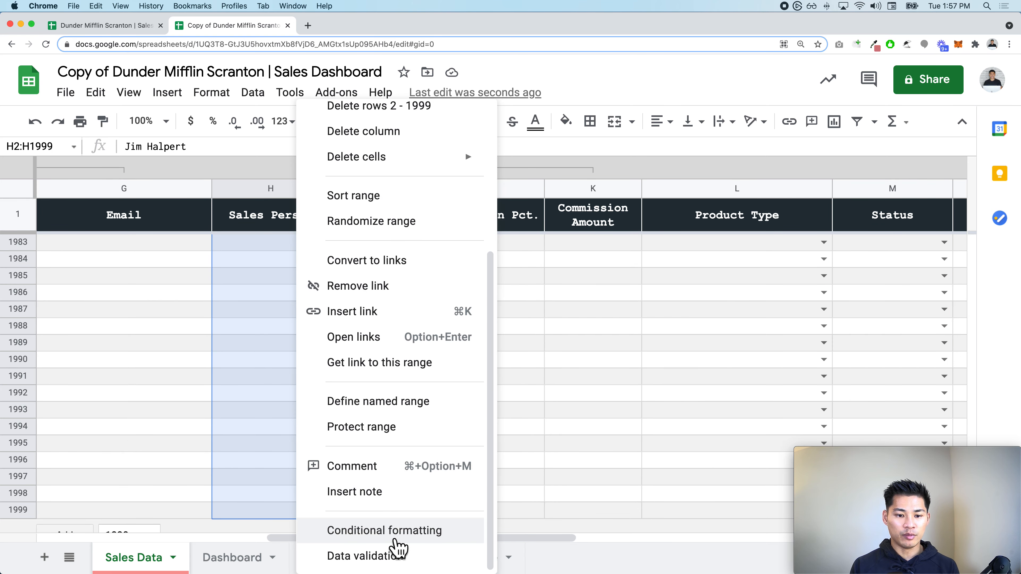
click(394, 554)
click(624, 446)
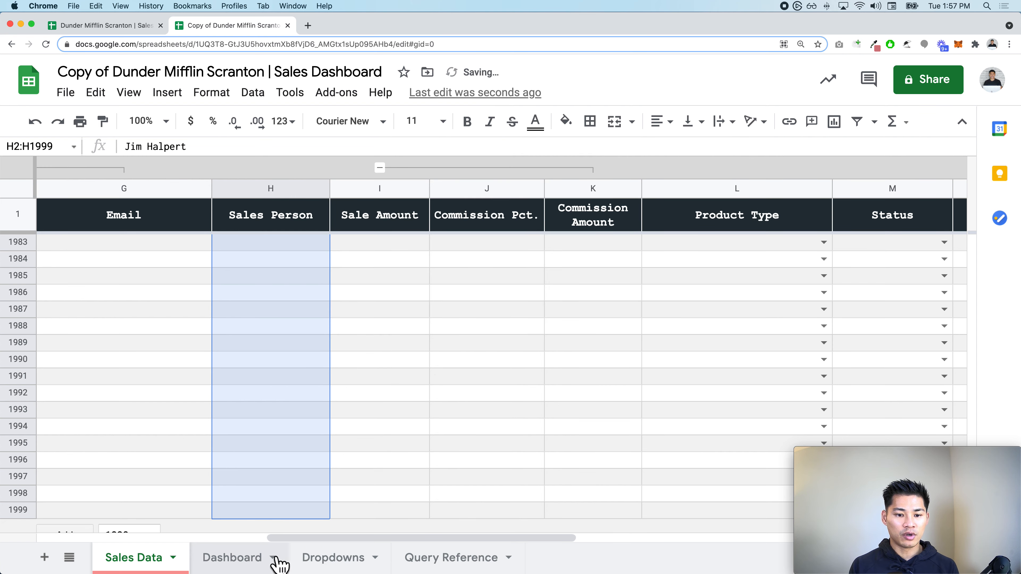
Step: Make the header row of the Dropdowns sheet bold
click(333, 557)
click(296, 190)
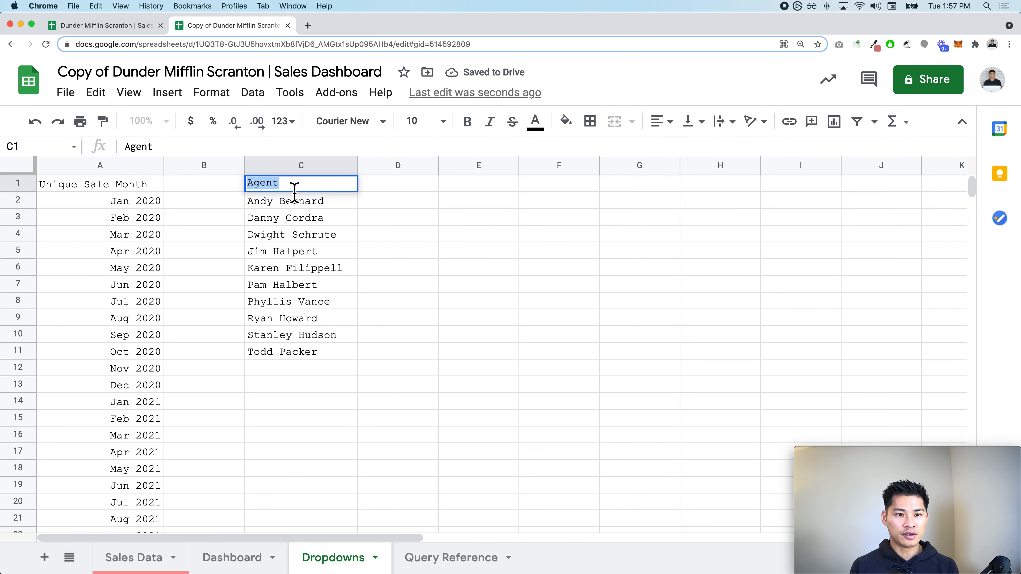
key(shift+space)
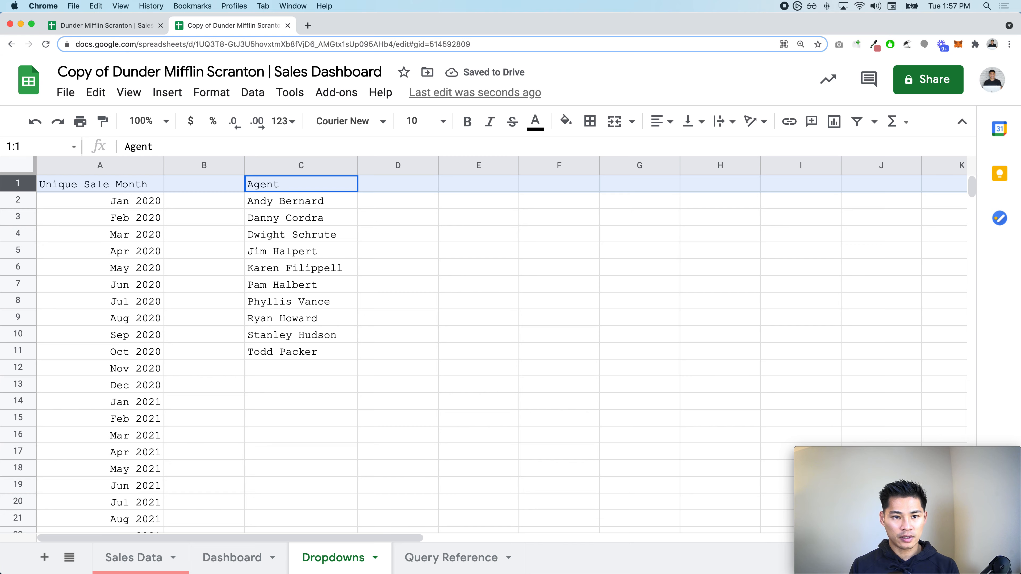
Step: Add dropdown validation to the Sales Person cells from H2 down on Sales Data, using the list range Dropdowns!C2:C
click(247, 559)
click(162, 559)
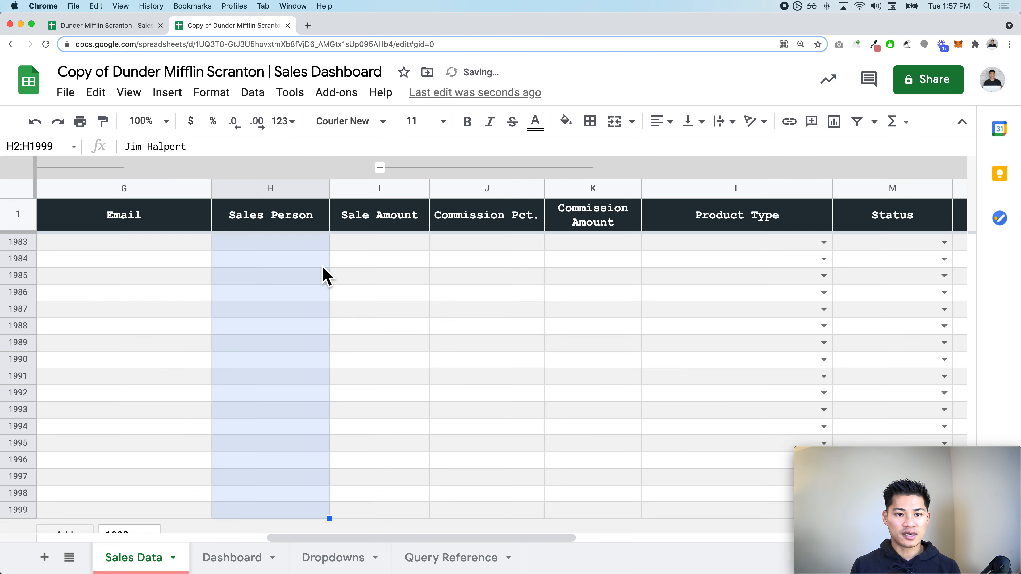
click(313, 225)
key(Down)
key(ctrl+shift+Down)
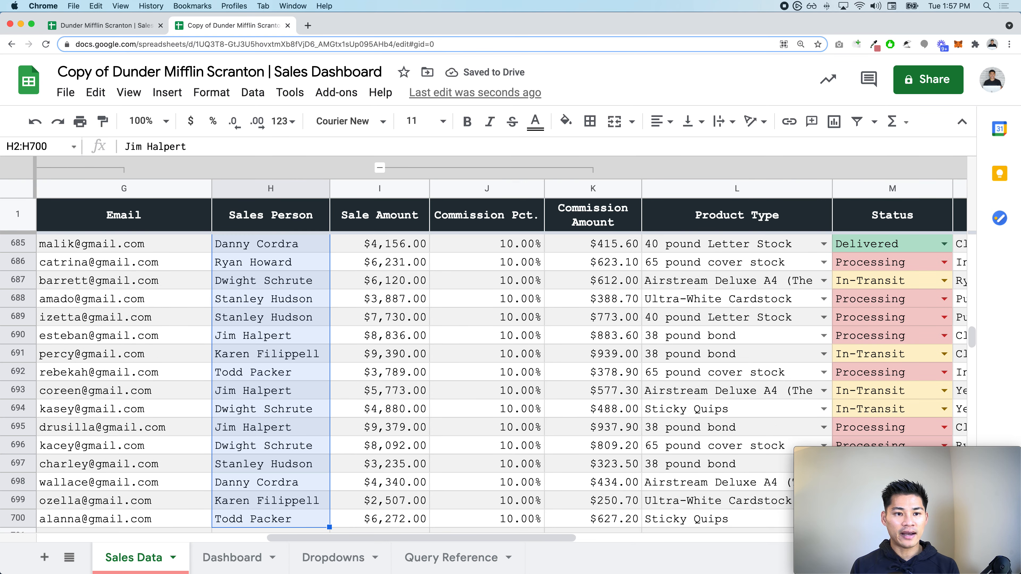
right_click(305, 265)
scroll(408, 507, down, 5)
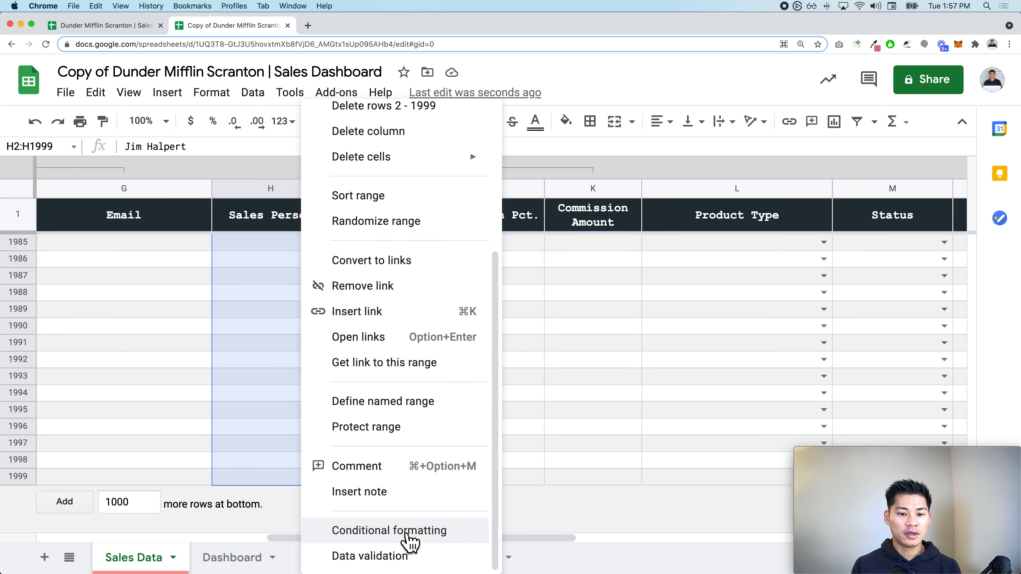
click(410, 554)
click(641, 268)
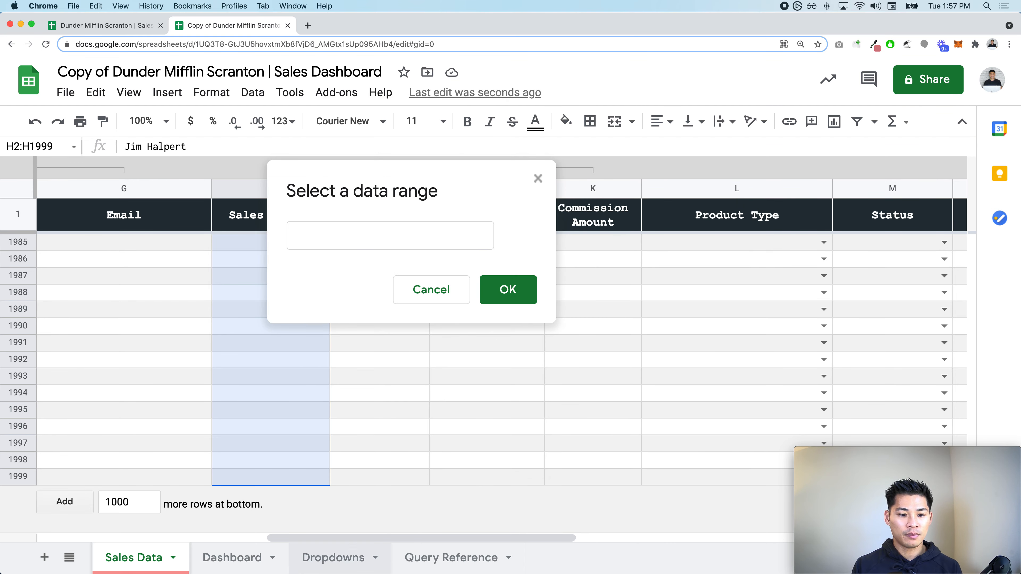
click(333, 557)
drag(259, 201, 261, 285)
click(420, 242)
key(BackSpace)
click(507, 295)
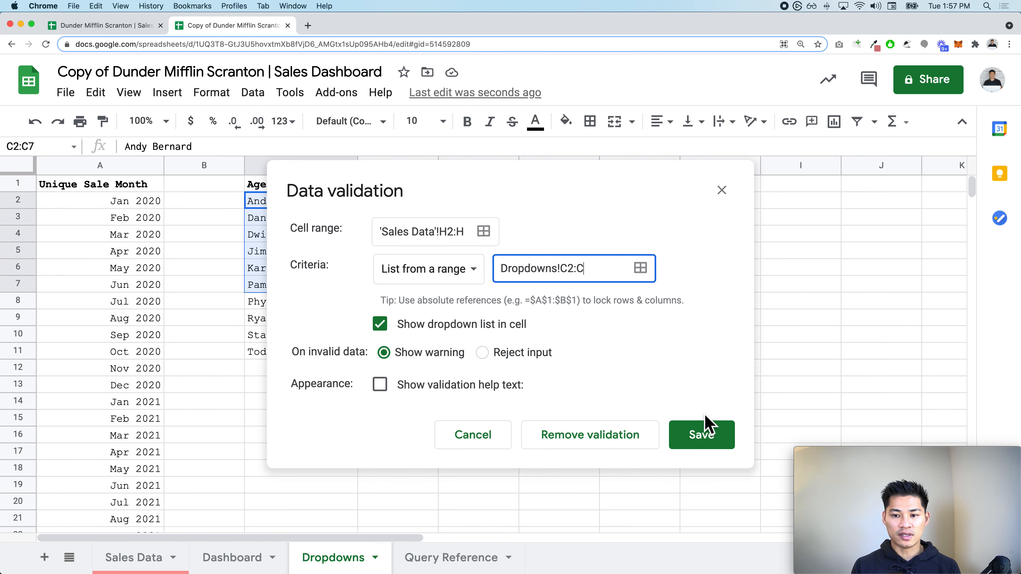
click(702, 434)
click(318, 318)
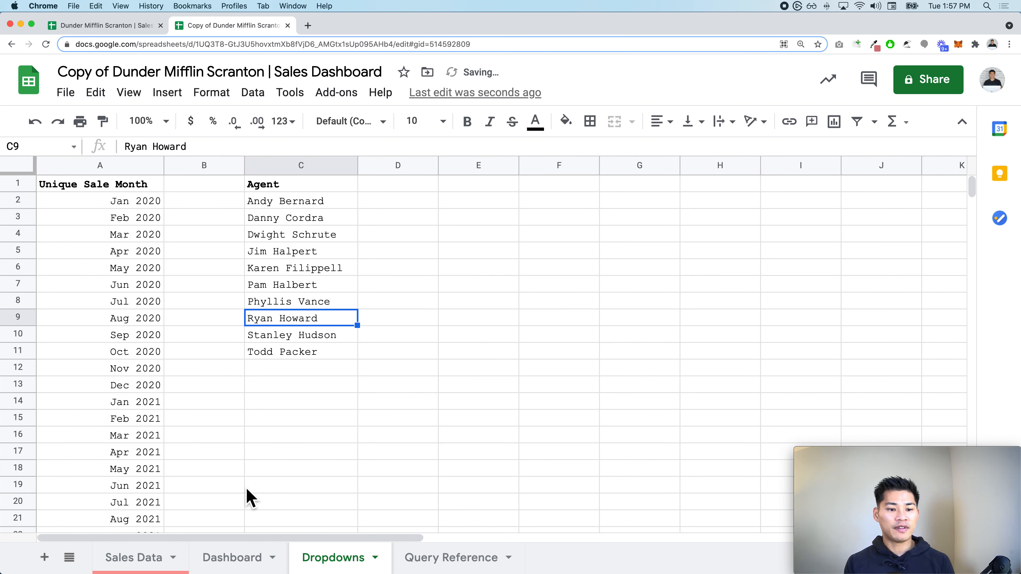
Step: Add a dropdown to cell E2 on the Dashboard sheet, using the list range Dropdowns!C2:C
click(232, 557)
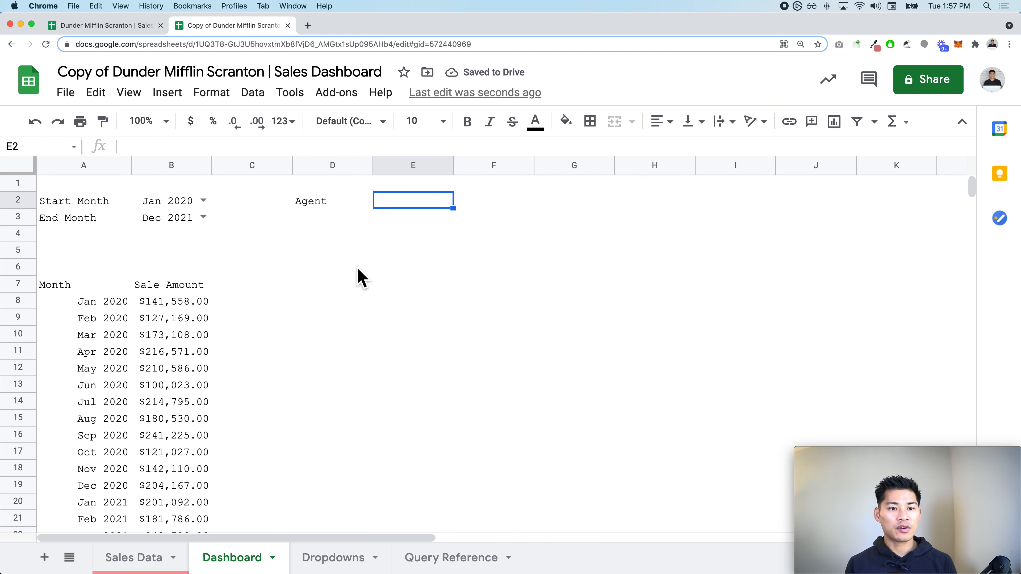
right_click(421, 203)
scroll(518, 495, down, 3)
click(522, 557)
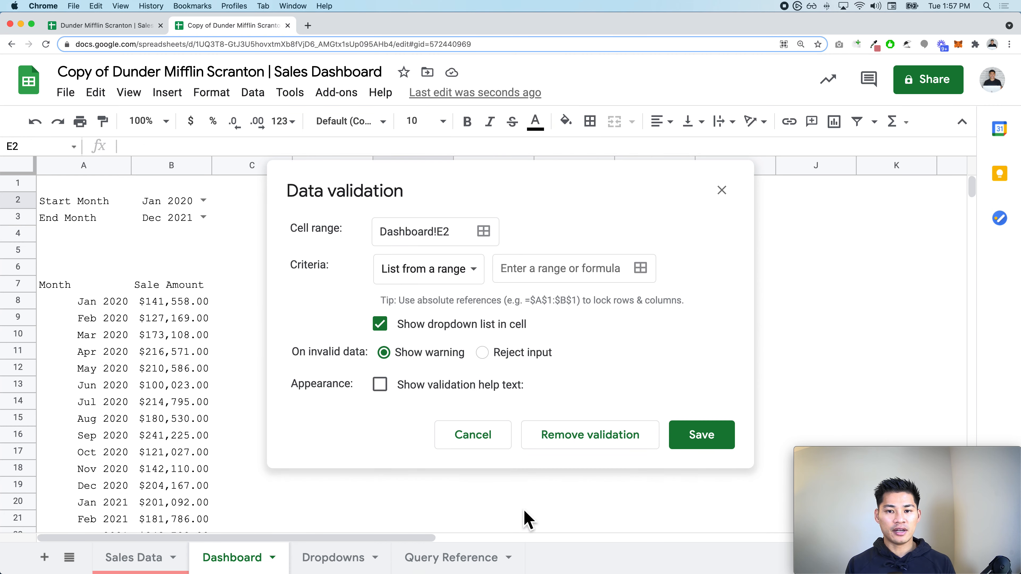
click(641, 268)
click(333, 557)
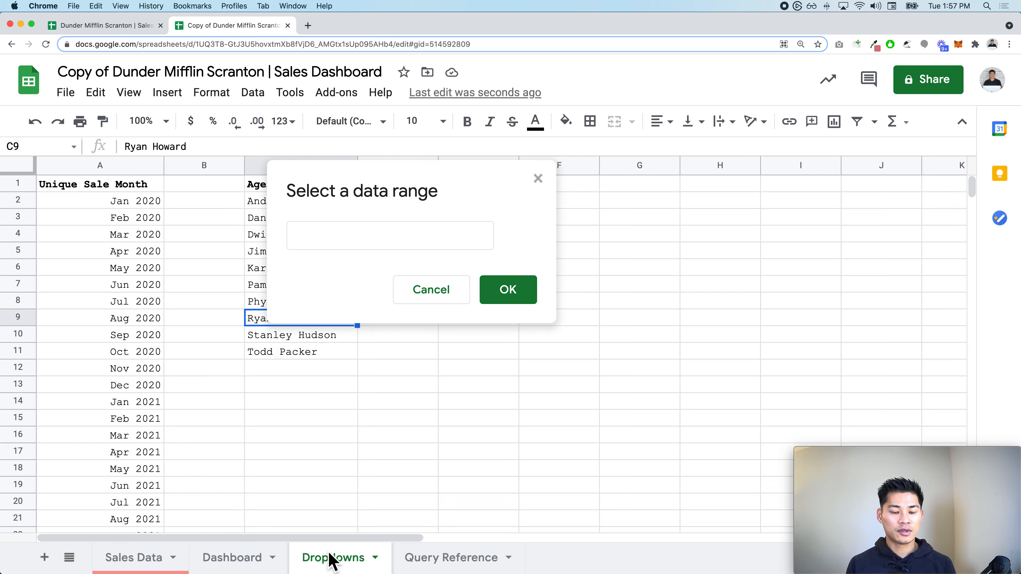
drag(259, 209, 262, 324)
click(414, 248)
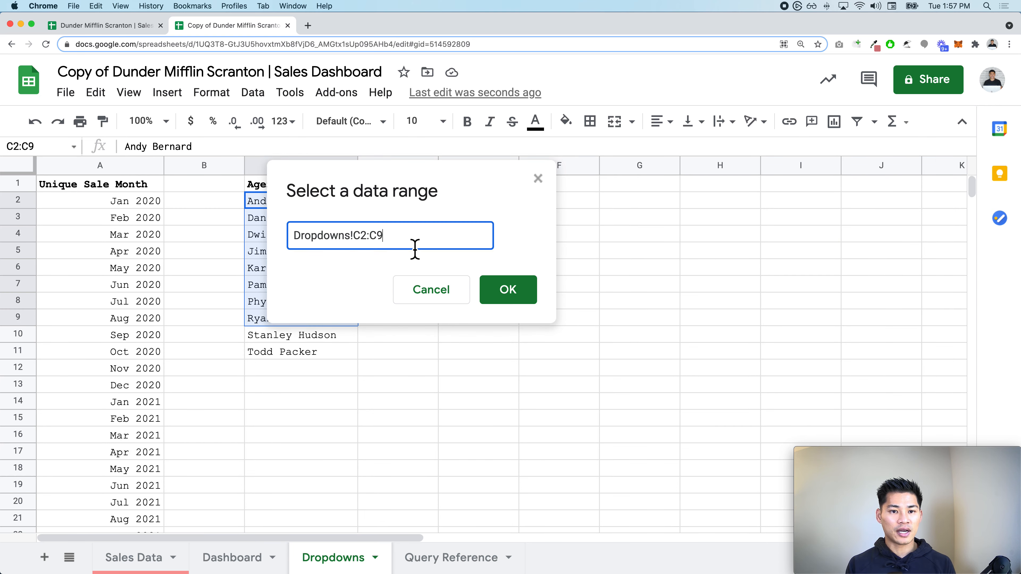
key(BackSpace)
click(503, 295)
click(691, 438)
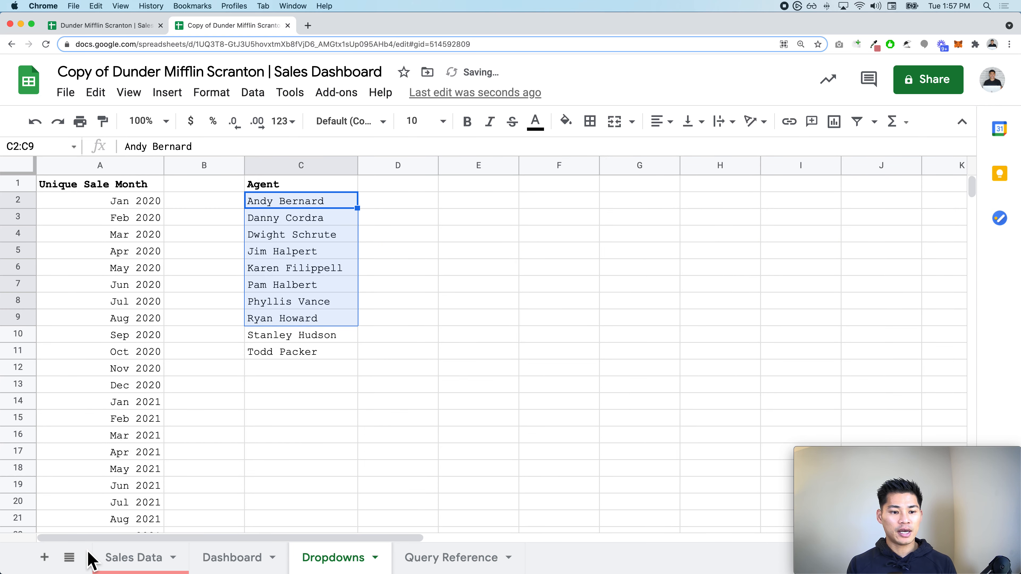
Step: Return to the Dashboard sheet and choose the third agent in the E2 dropdown
click(115, 560)
click(228, 560)
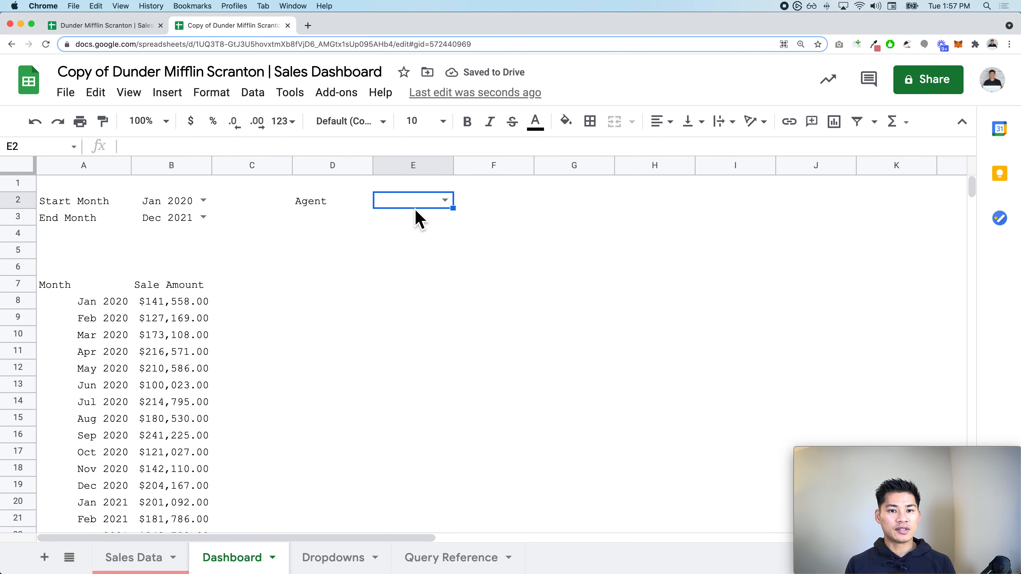
click(445, 200)
click(446, 265)
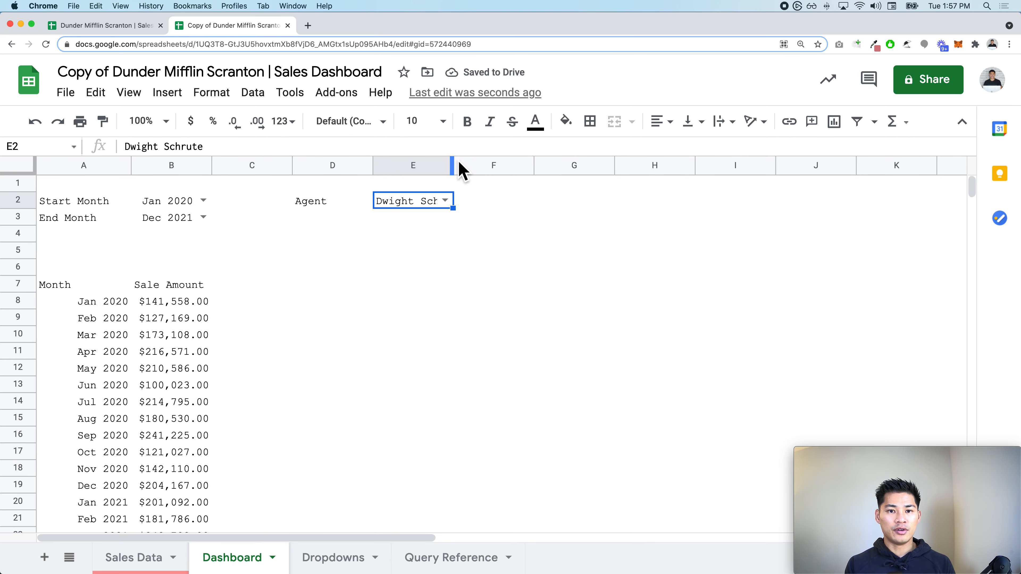
Step: Merge cells E2:F2 on the Dashboard so the full agent name fits, leaving the width of column E as it was
drag(463, 183, 504, 176)
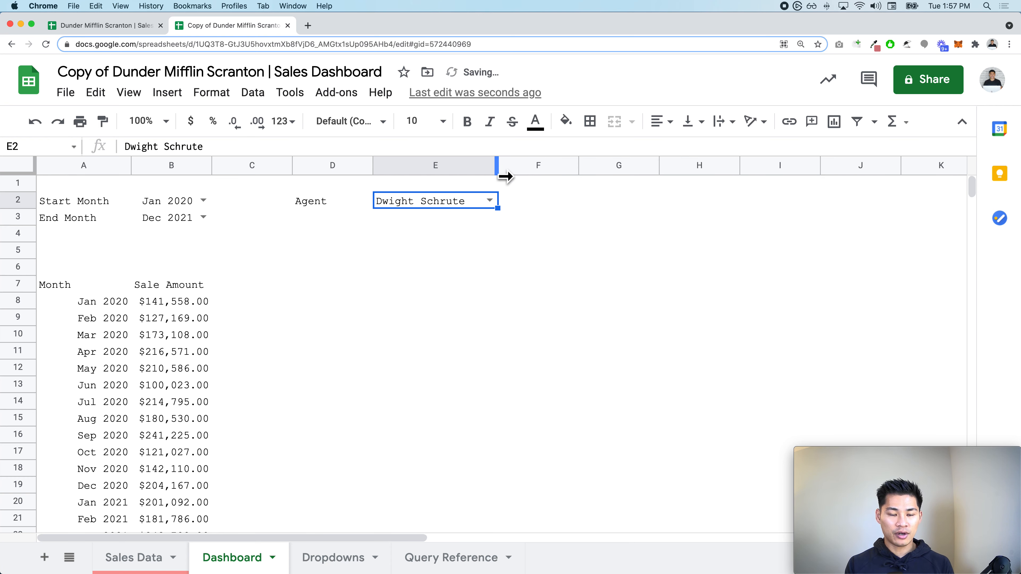
key(super+z)
drag(420, 205, 467, 206)
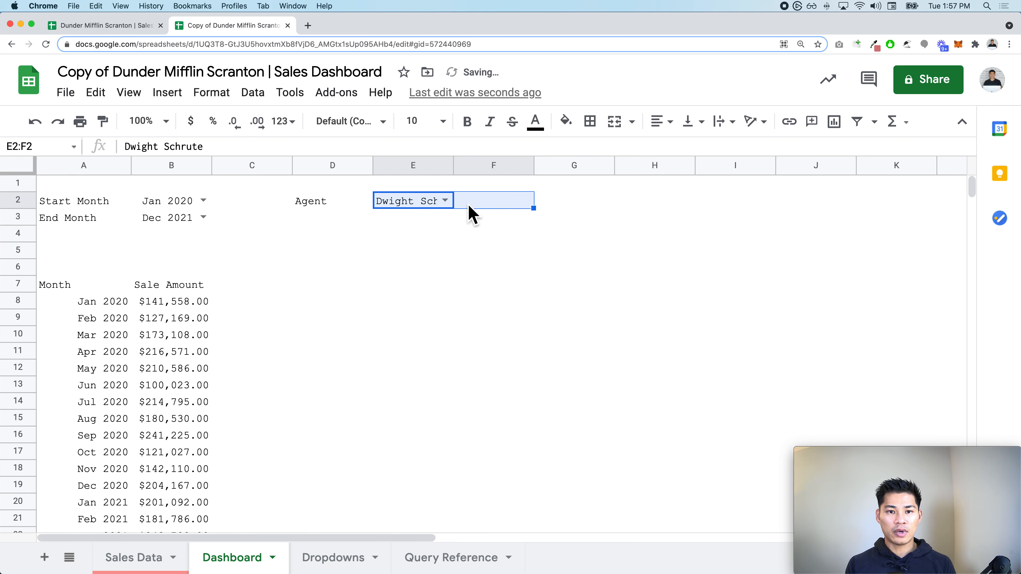
click(614, 122)
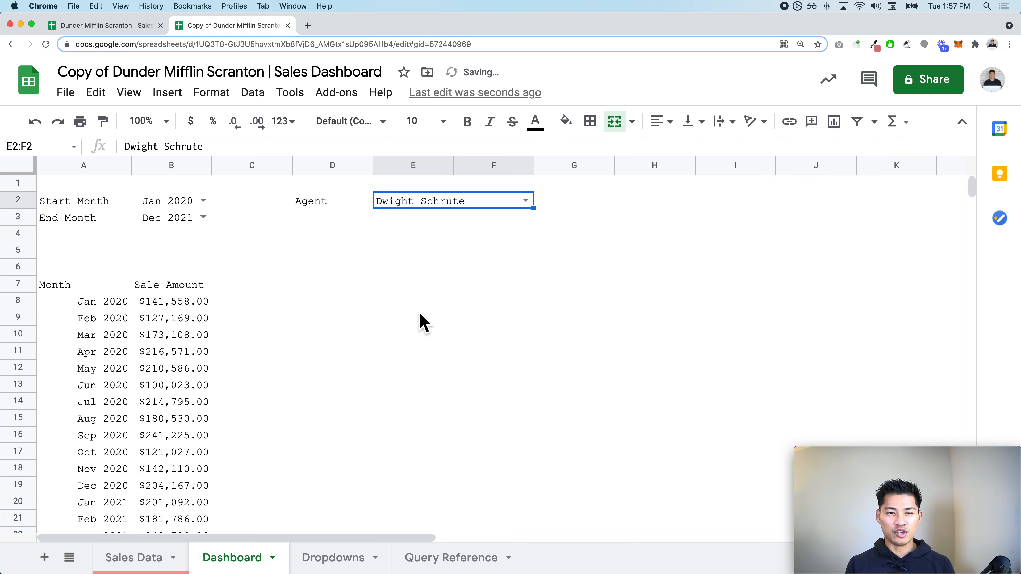
Step: Right-align the Start Month and End Month labels in A2:A3 and the Agent label in D2
scroll(420, 321, down, 3)
scroll(420, 322, up, 3)
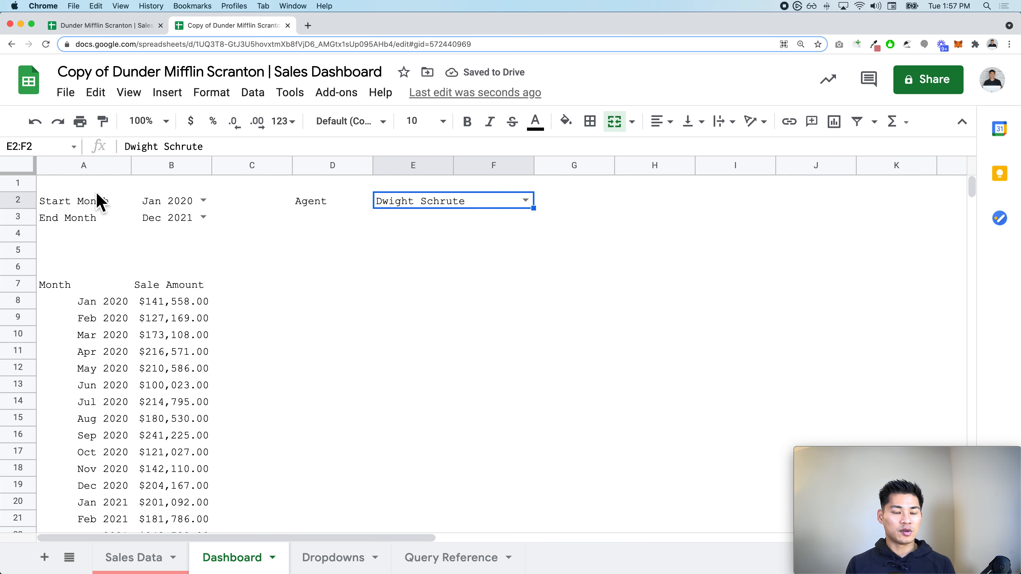
drag(99, 203, 100, 222)
click(662, 121)
click(690, 150)
click(422, 224)
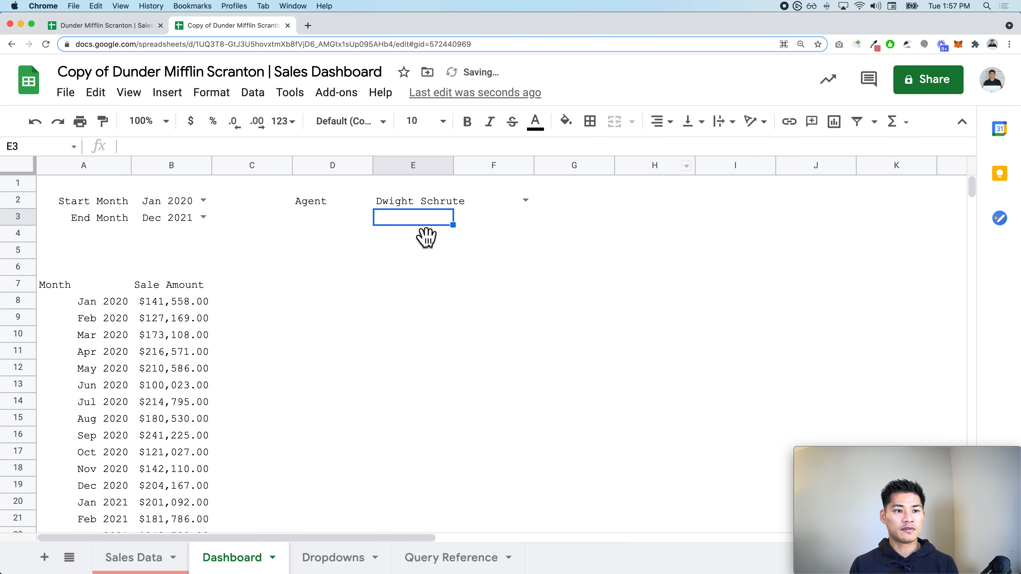
click(353, 204)
click(664, 122)
click(699, 150)
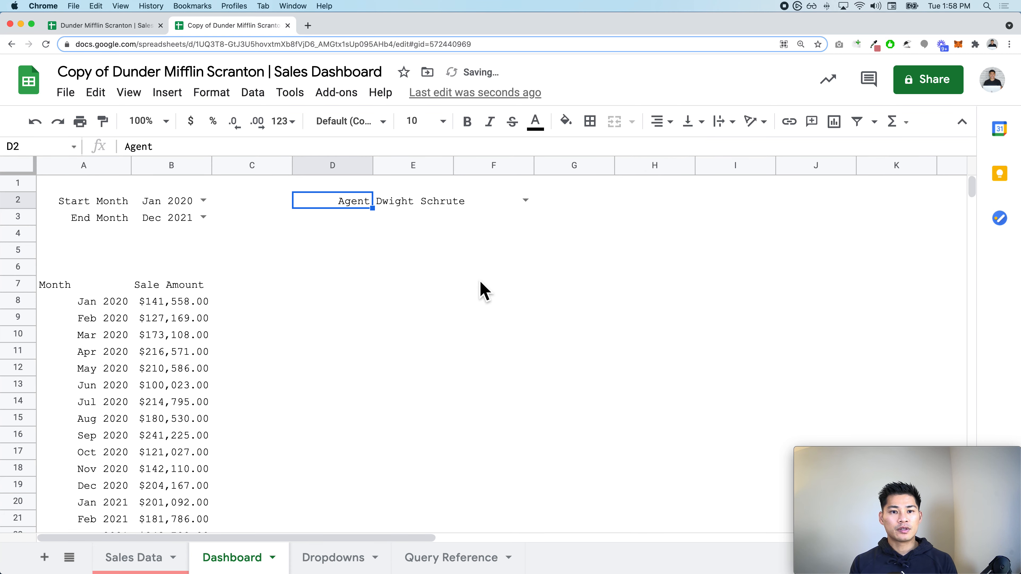
Step: Check the Agent dropdown's options, keeping the same agent, and open the QUERY formula in A7 for editing
click(525, 200)
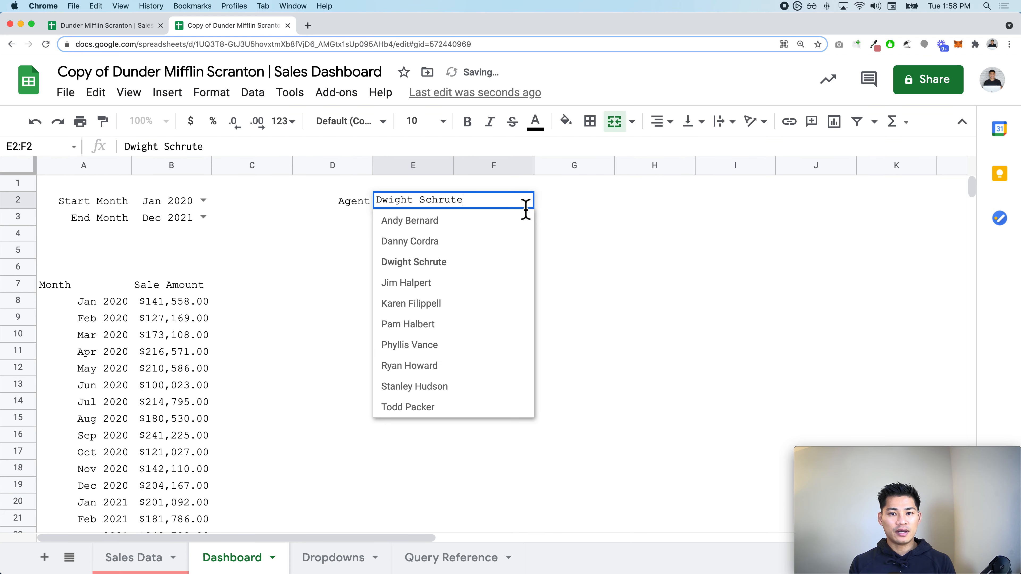
click(477, 267)
click(52, 296)
key(Return)
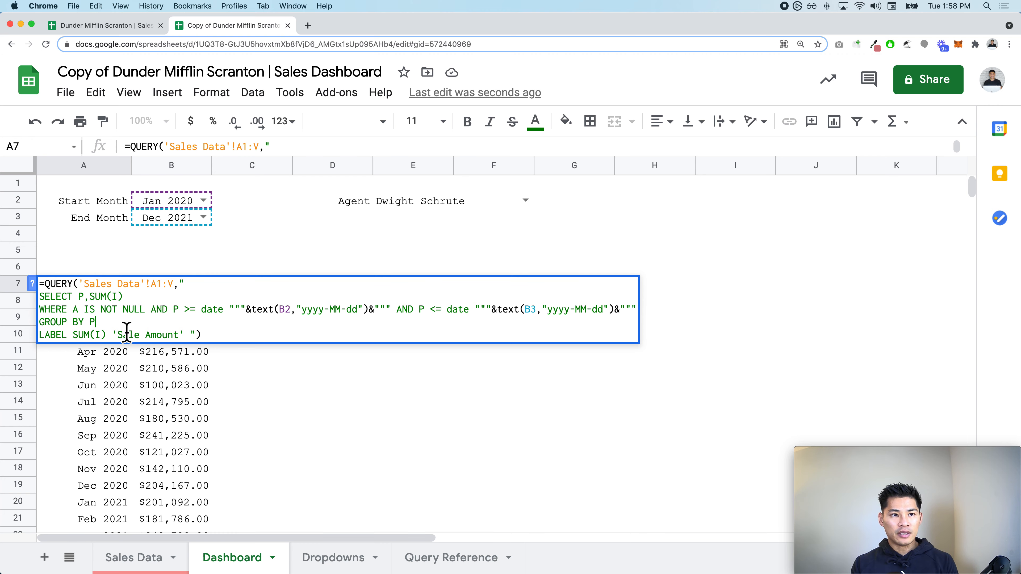
Step: Examine the WHERE clause of the B31 QUERY formula on the original dashboard's Monthly Dashboard sheet, and return to the copy
key(ctrl+shift+Tab)
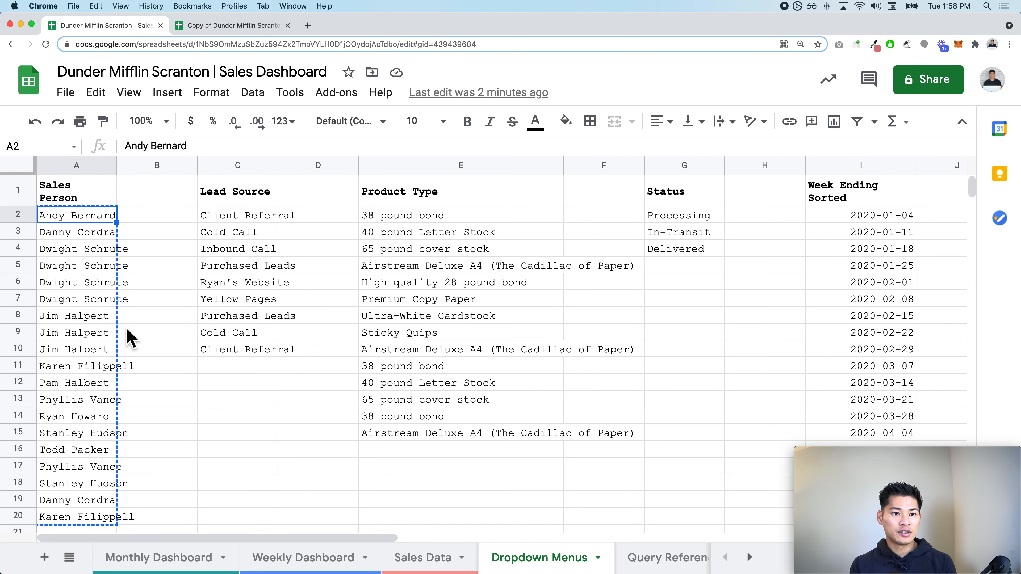
click(174, 565)
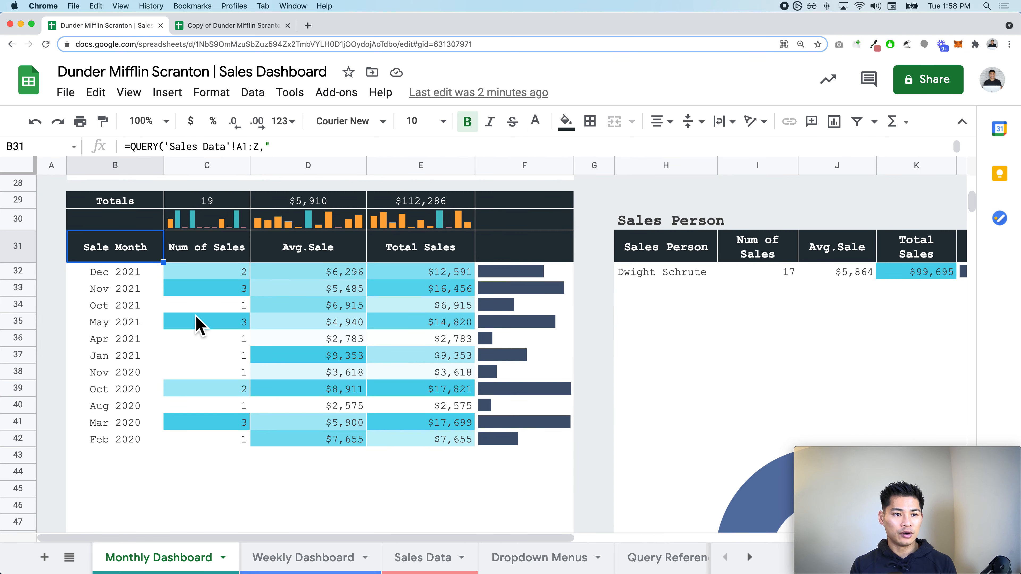
double_click(131, 257)
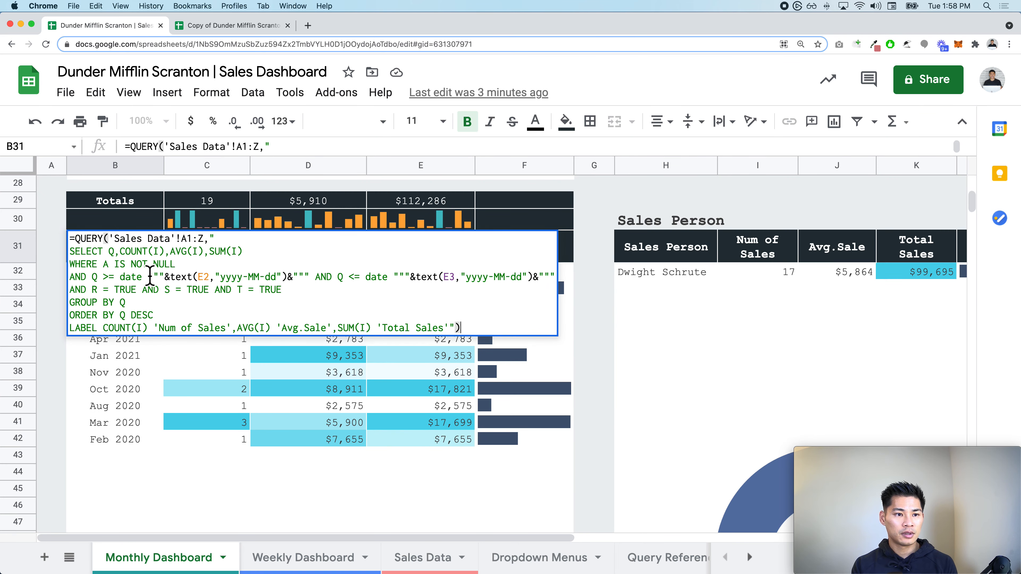
click(292, 265)
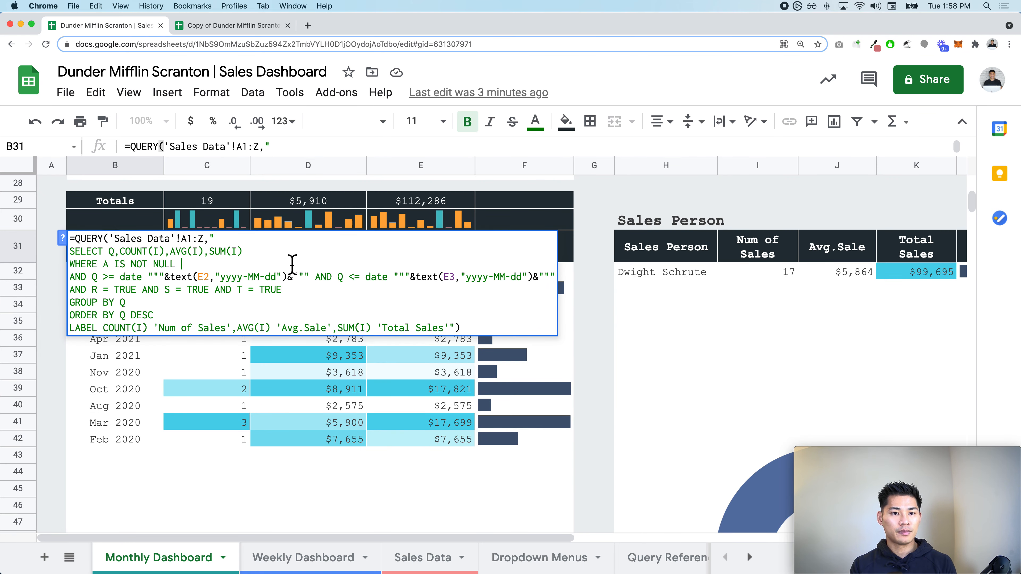
key(ctrl+Tab)
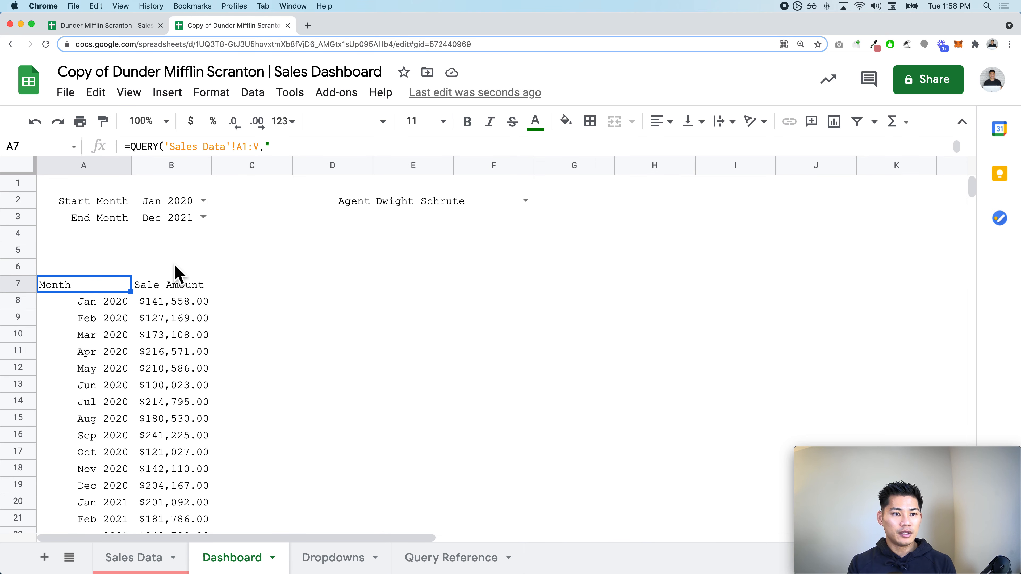
key(Return)
click(585, 318)
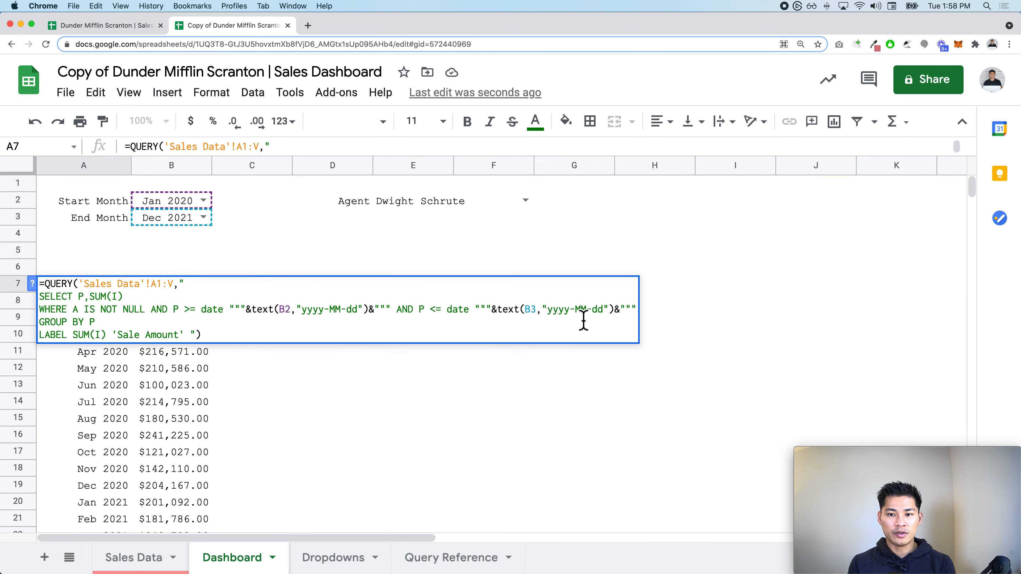
click(606, 314)
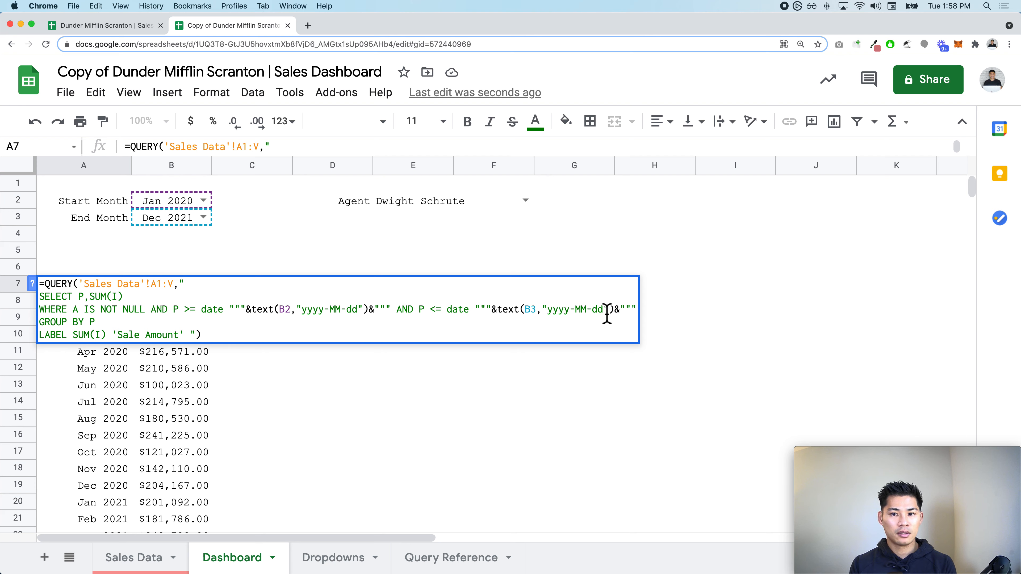
text(AND )
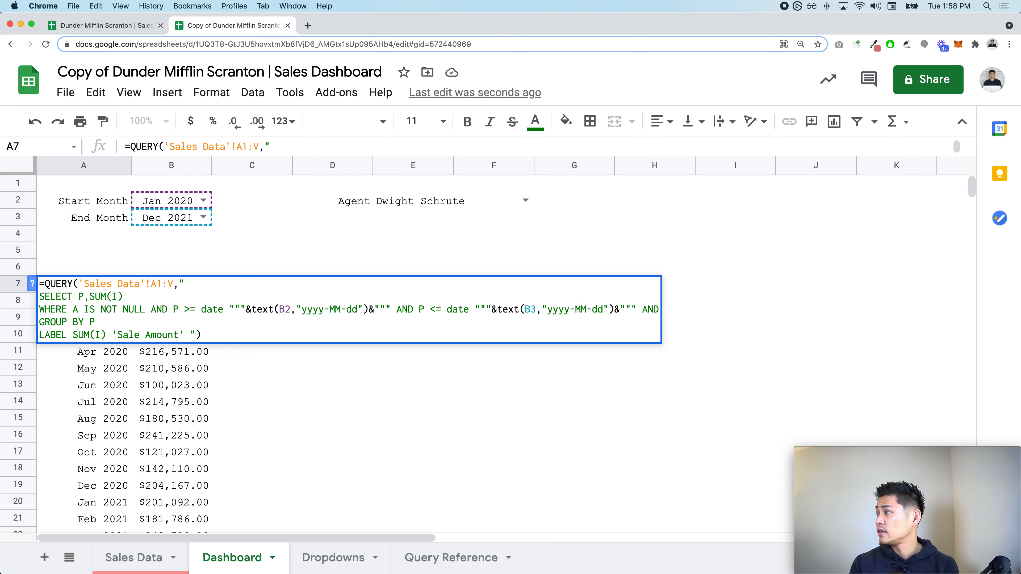
text(=)
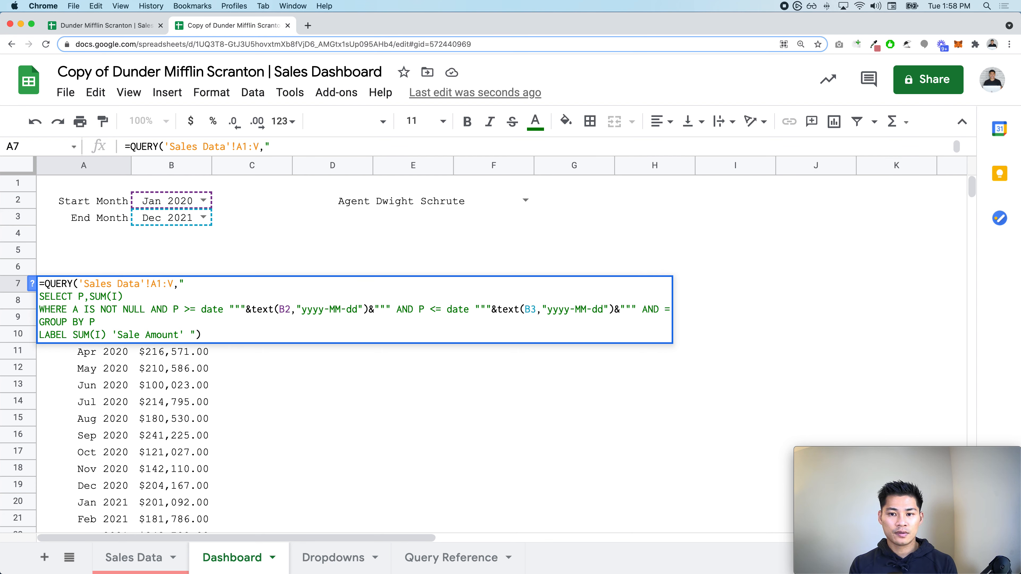
key(Escape)
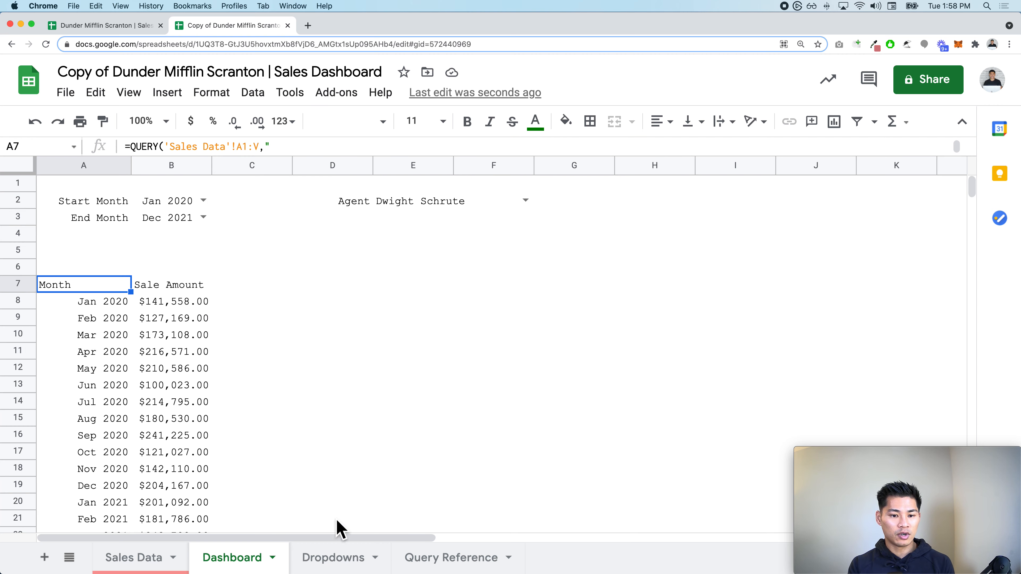
Step: Check on the Sales Data sheet which column holds the Sales Person names
click(420, 560)
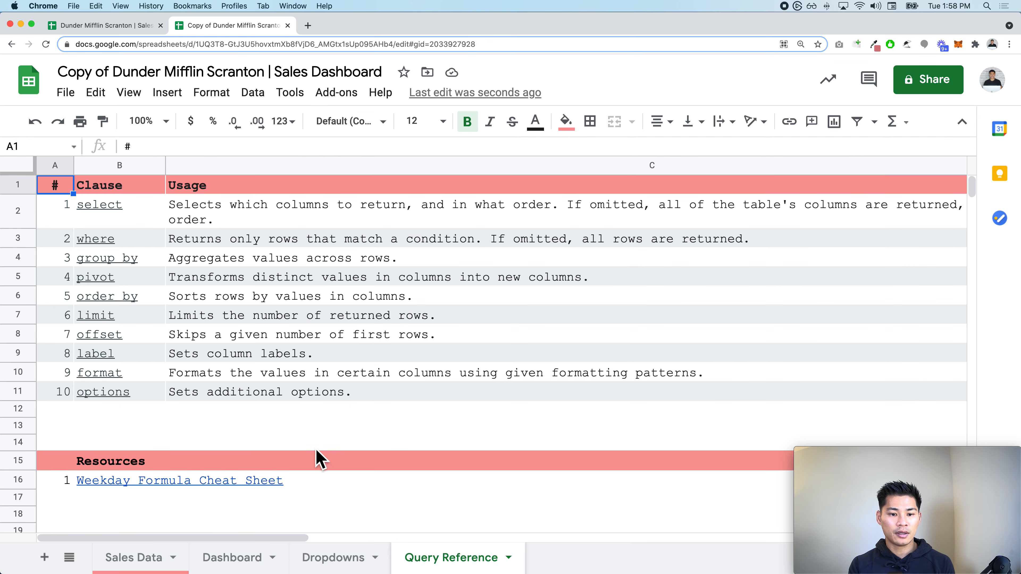
click(227, 559)
click(165, 559)
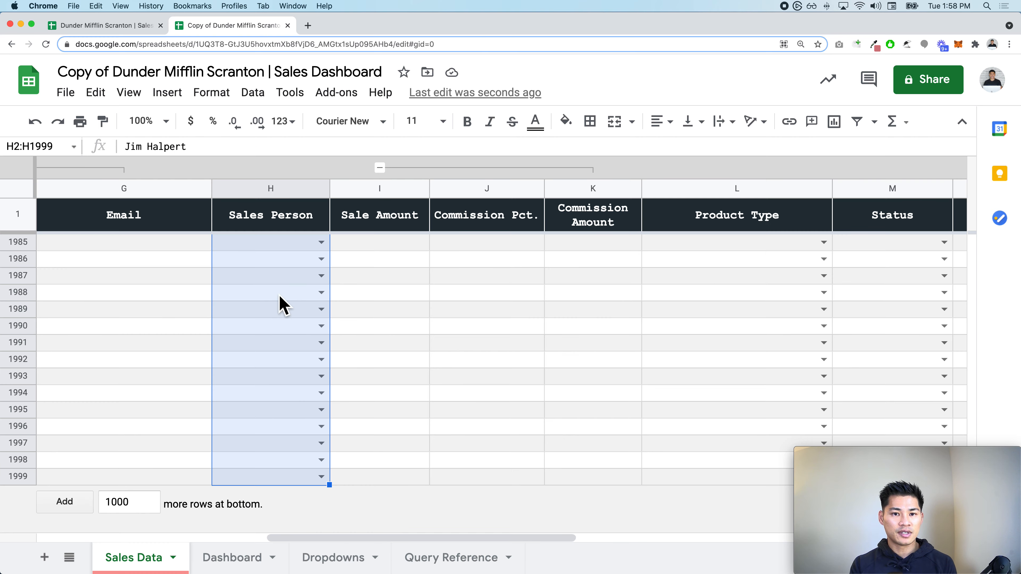
scroll(279, 296, up, 3)
click(248, 223)
key(Down)
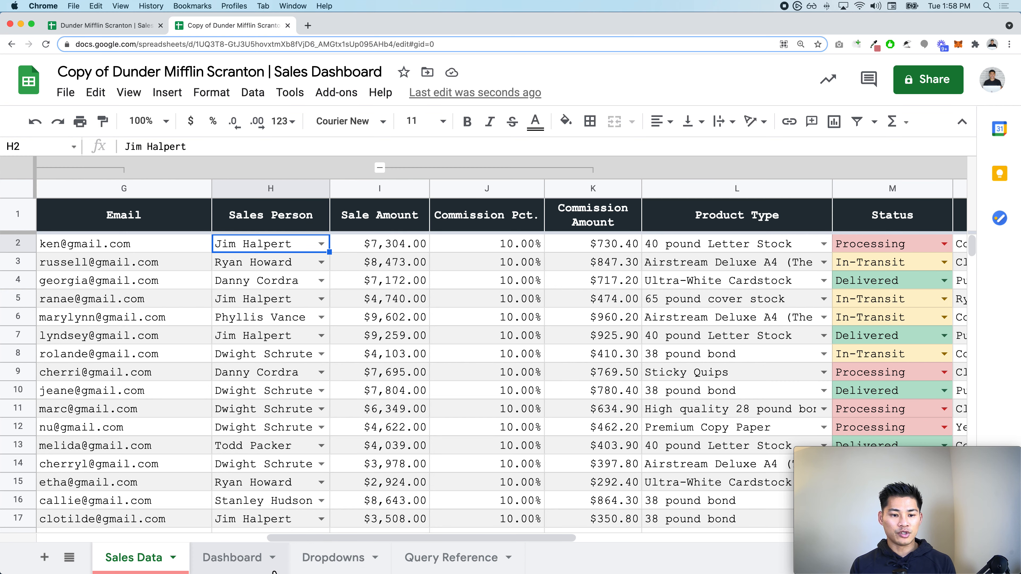
Step: Extend the WHERE clause of the Dashboard's A7 QUERY with AND H = """&E2&""" to filter by the chosen agent
click(257, 561)
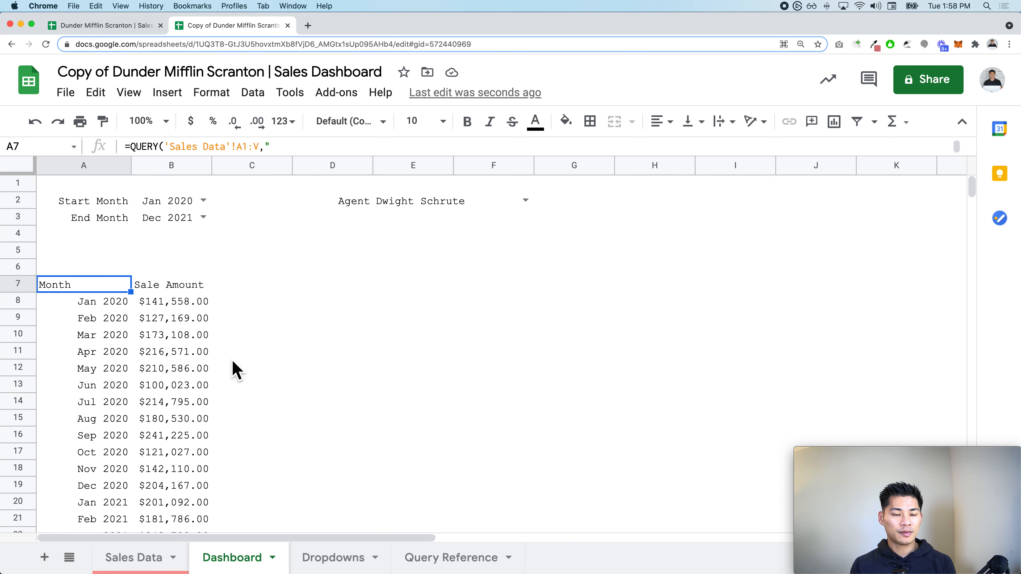
key(Return)
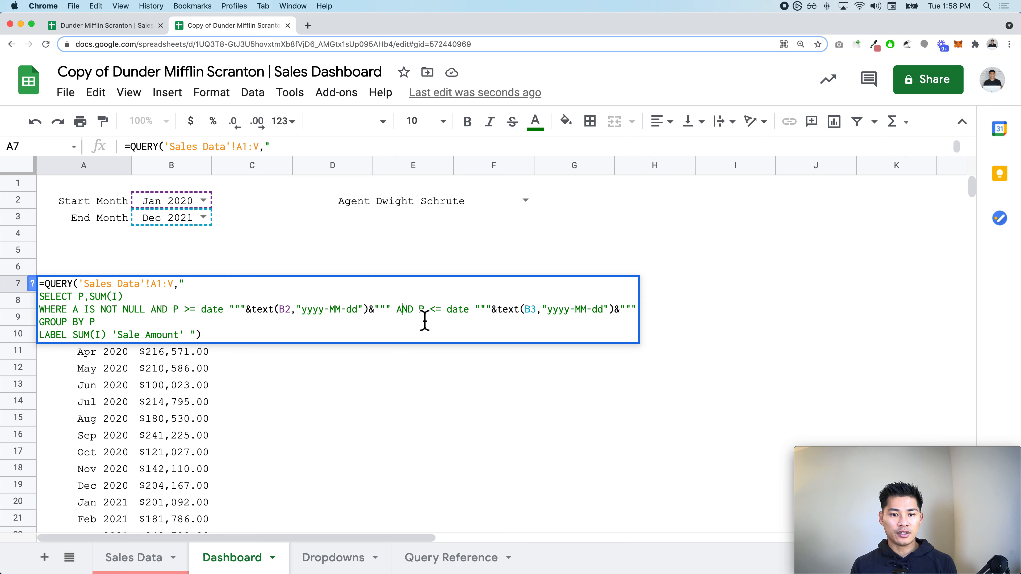
text(AND )
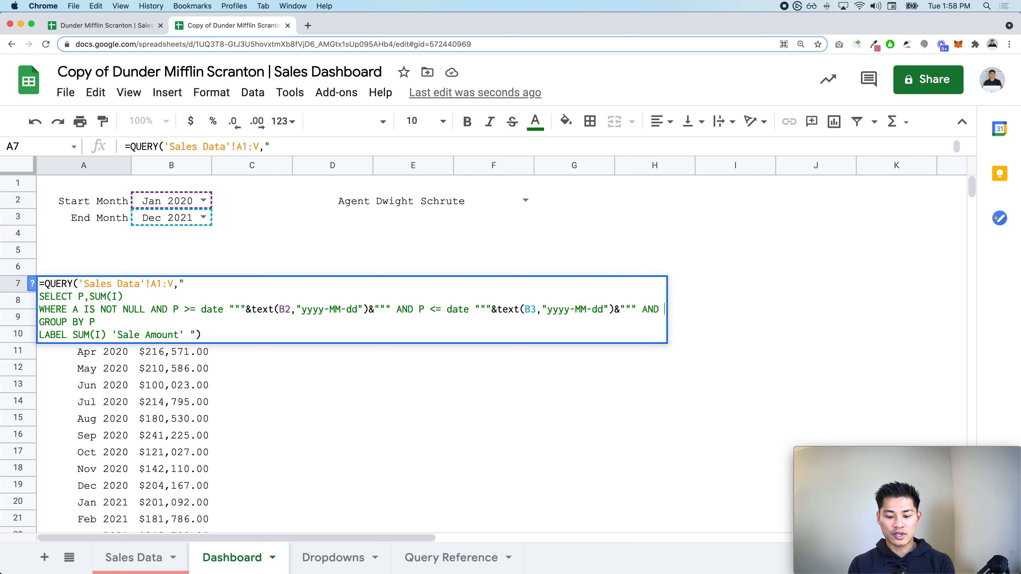
text(H = """&&)
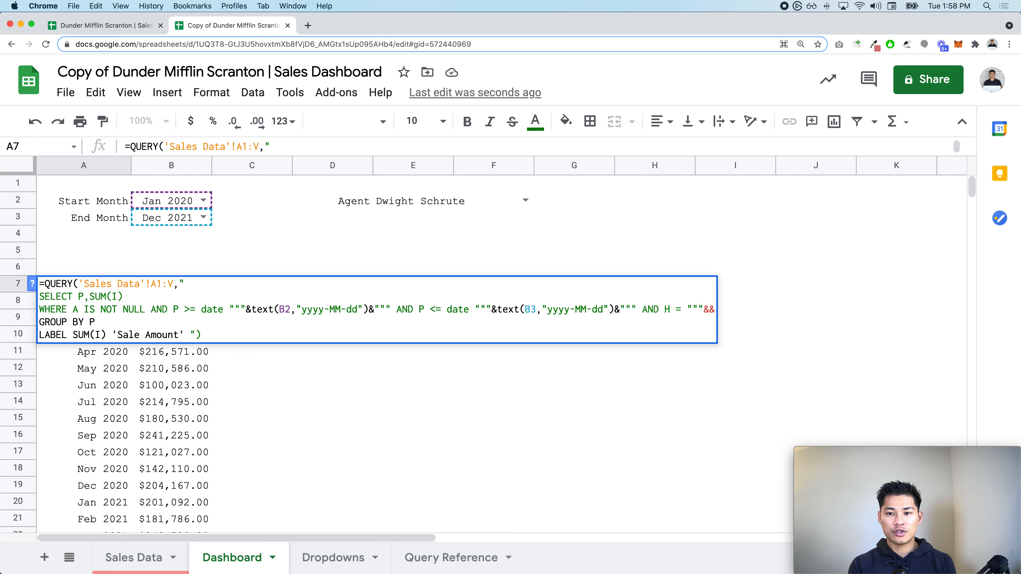
text(""")
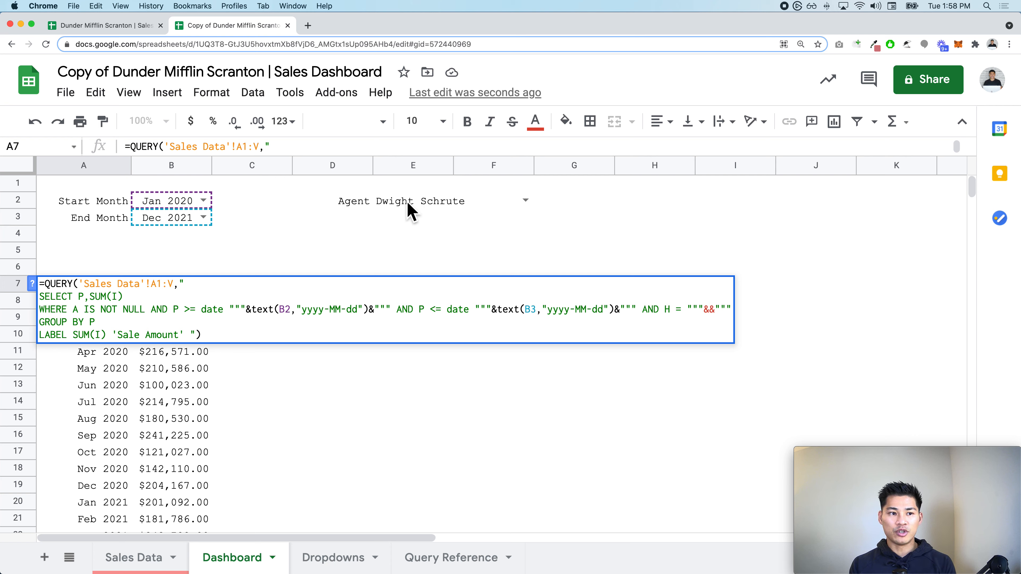
text(E2)
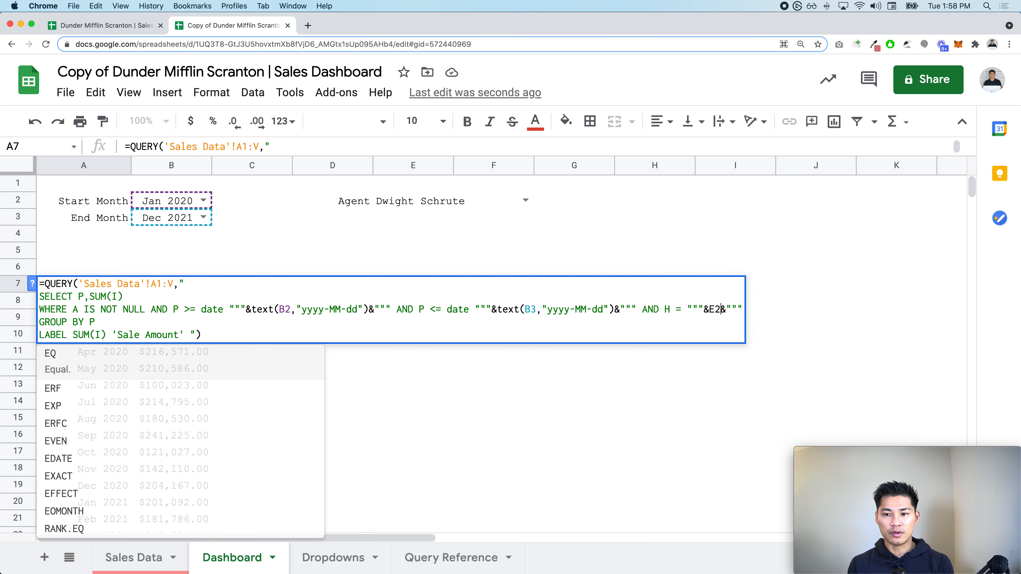
key(Return)
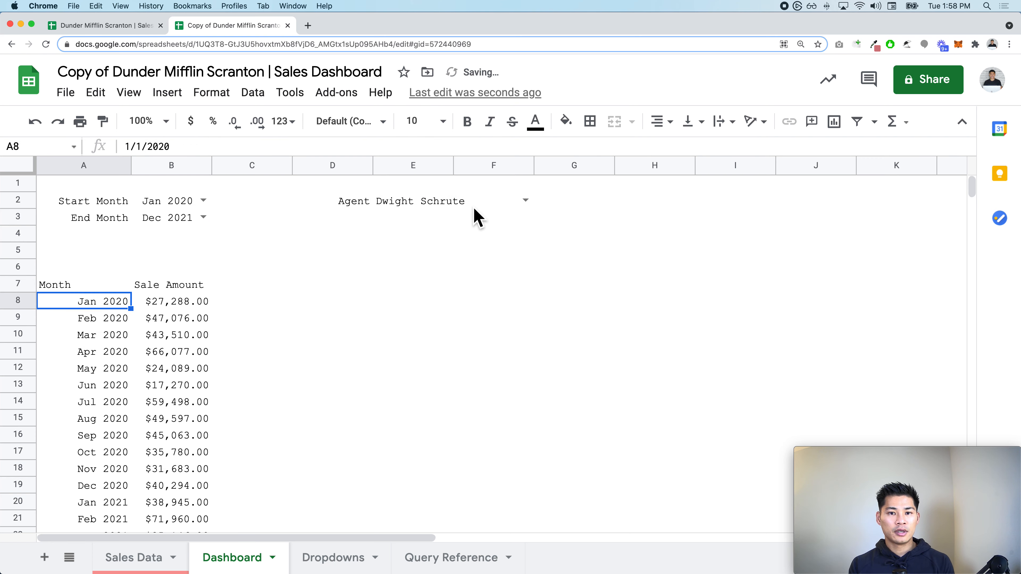
Step: Center-align the agent name in the merged cell E2:F2
click(499, 203)
click(659, 121)
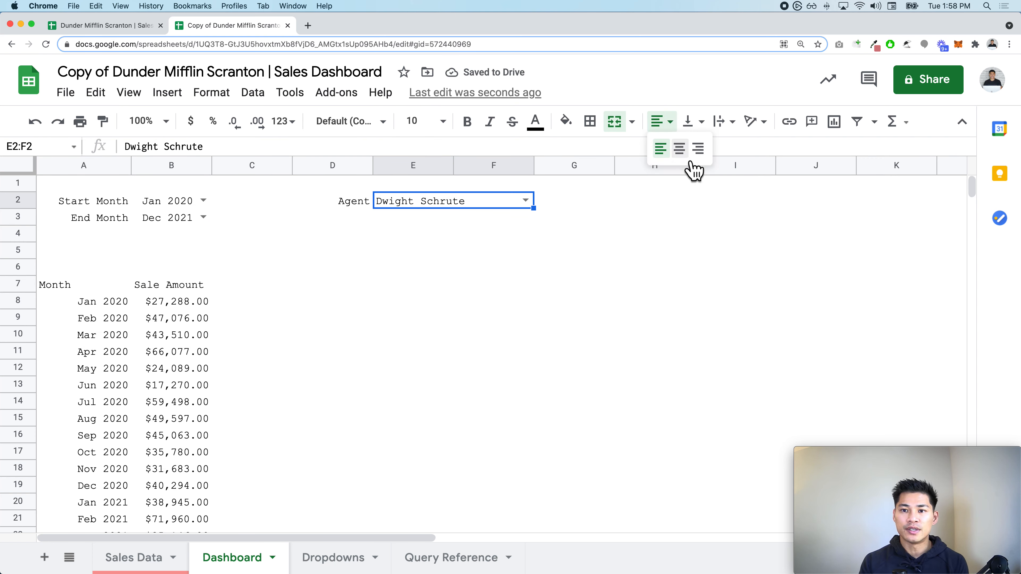
click(679, 149)
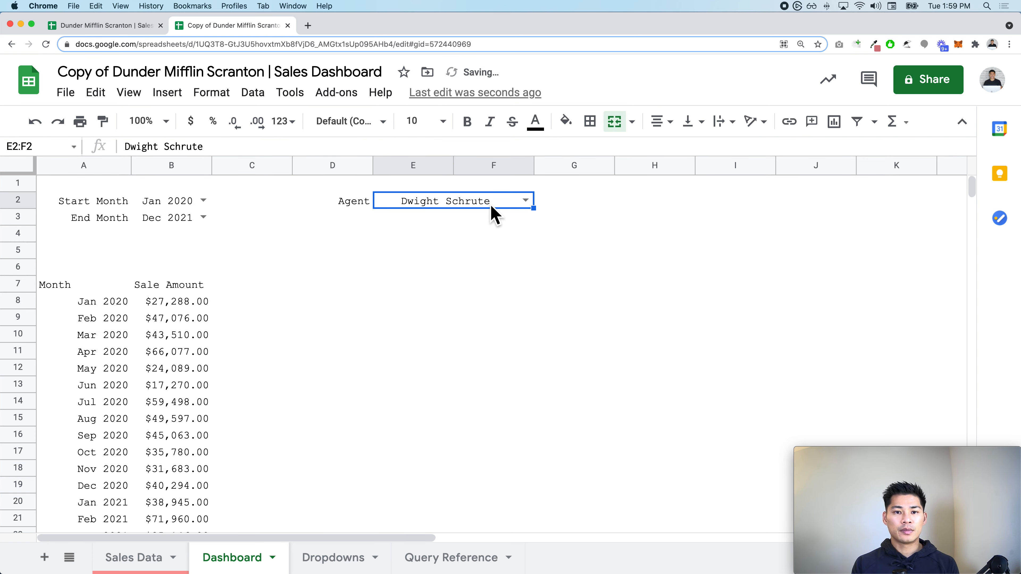
Step: Test the agent filter by choosing the fifth, ninth and second agents in the E2 dropdown
click(525, 201)
click(498, 305)
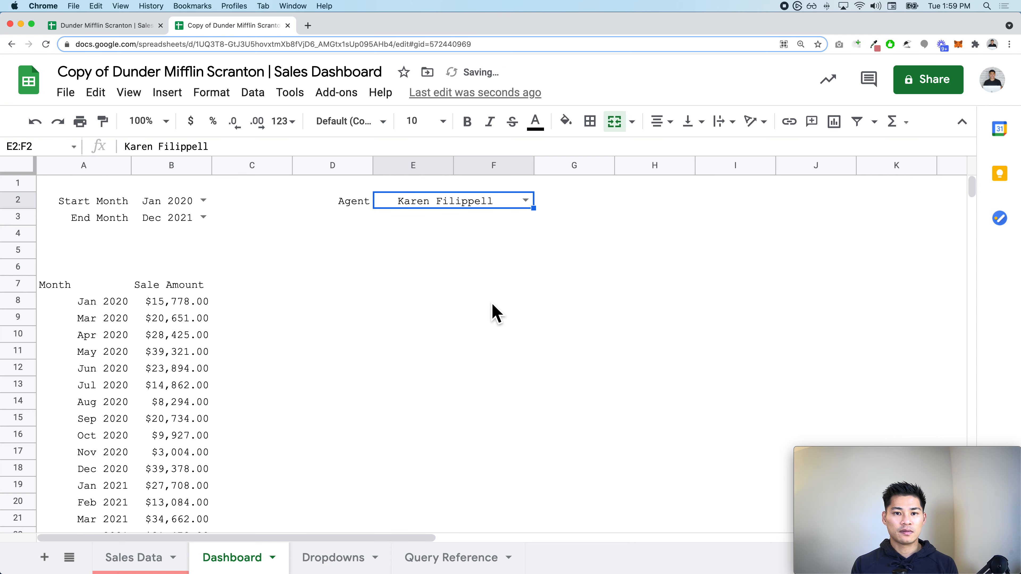
click(527, 203)
click(473, 386)
scroll(397, 362, down, 2)
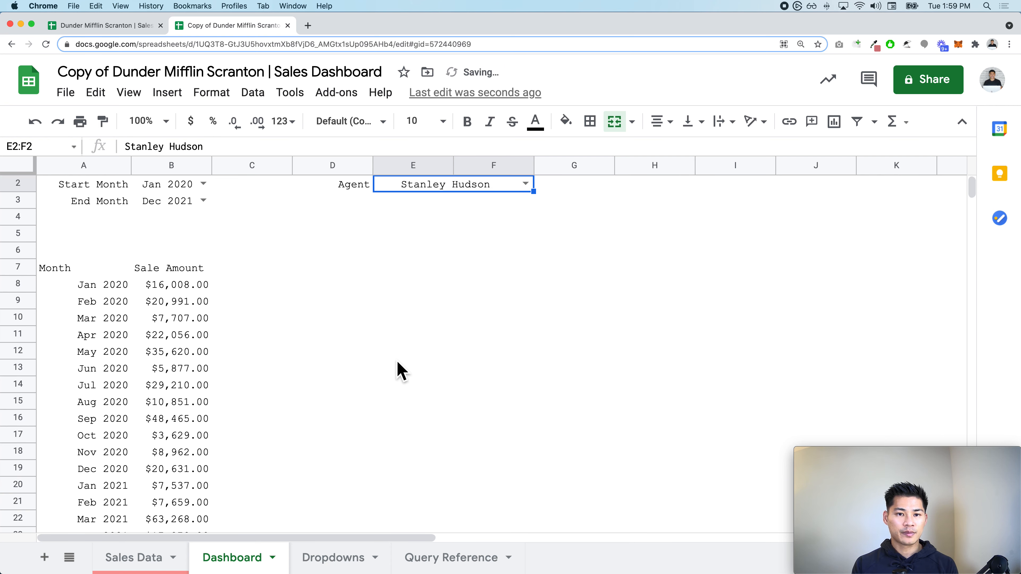
scroll(397, 362, up, 2)
click(523, 202)
click(508, 240)
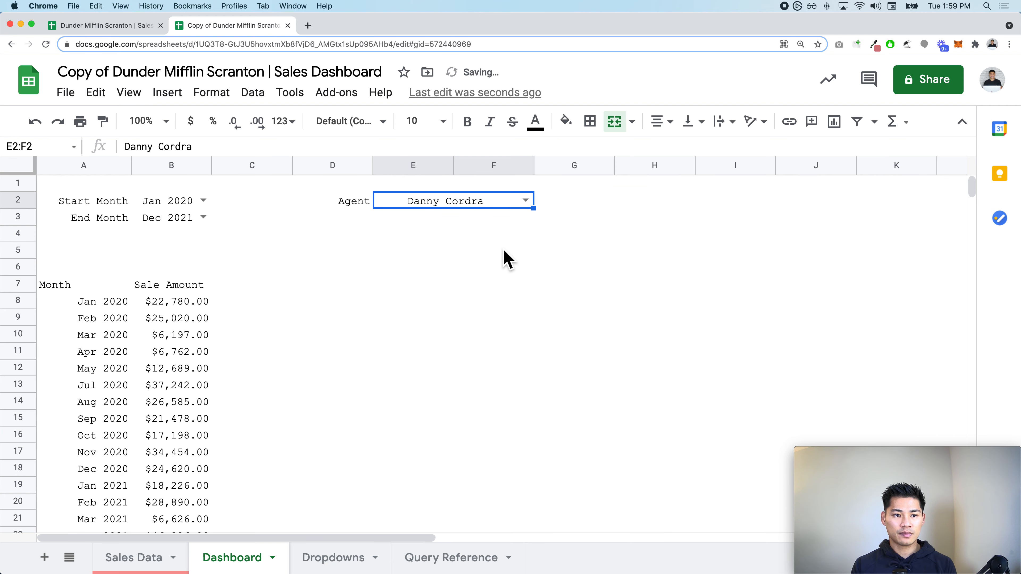
Step: Try the ninth, second and first agents in the E2 dropdown and review the monthly sales for each
click(526, 201)
click(479, 387)
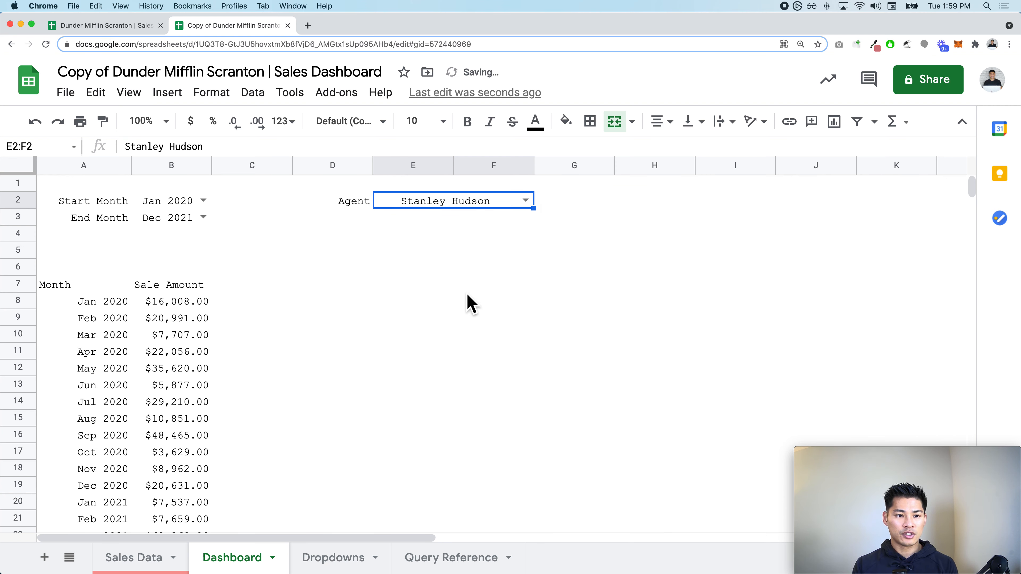
scroll(460, 326, down, 1)
scroll(460, 325, up, 1)
click(525, 201)
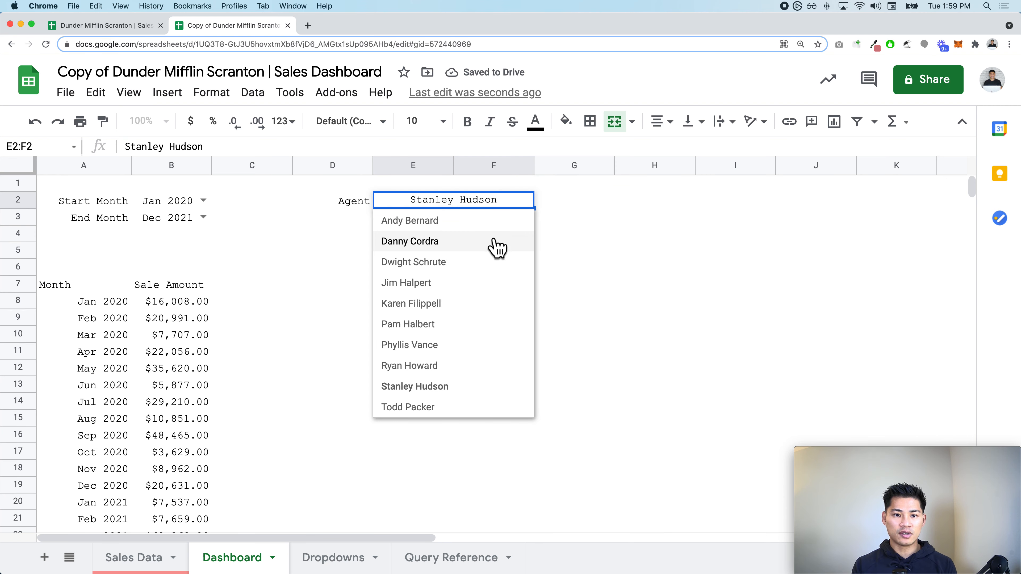
click(497, 242)
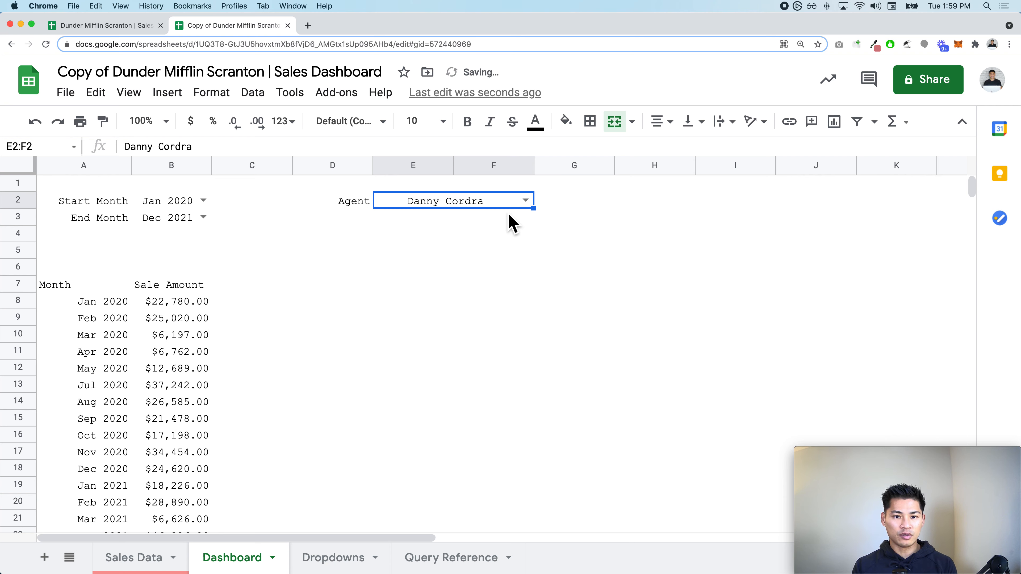
click(526, 200)
click(491, 228)
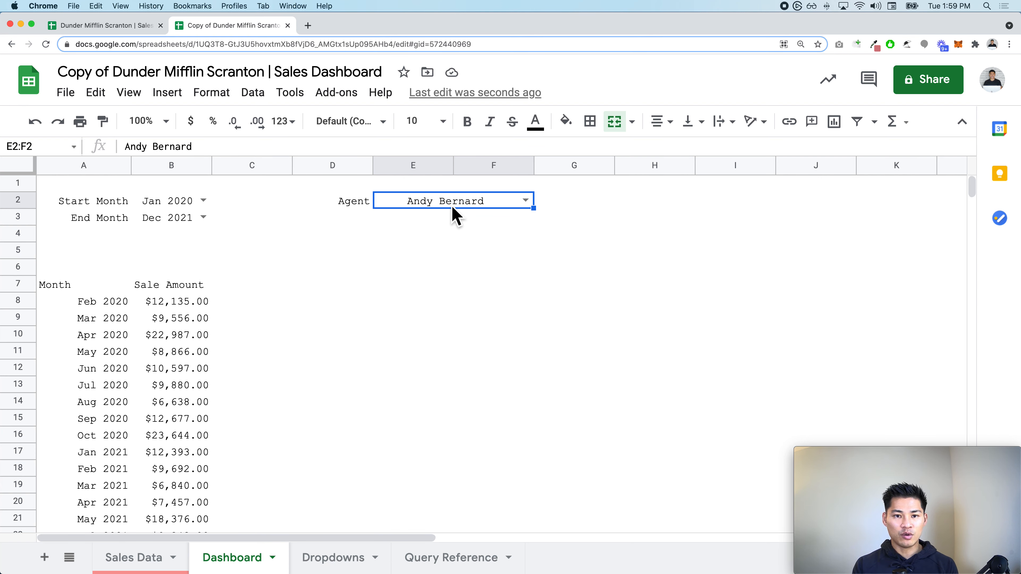
Step: Clear the agent from E2 and inspect the QUERY formula in A7 without changing it
key(Delete)
click(76, 292)
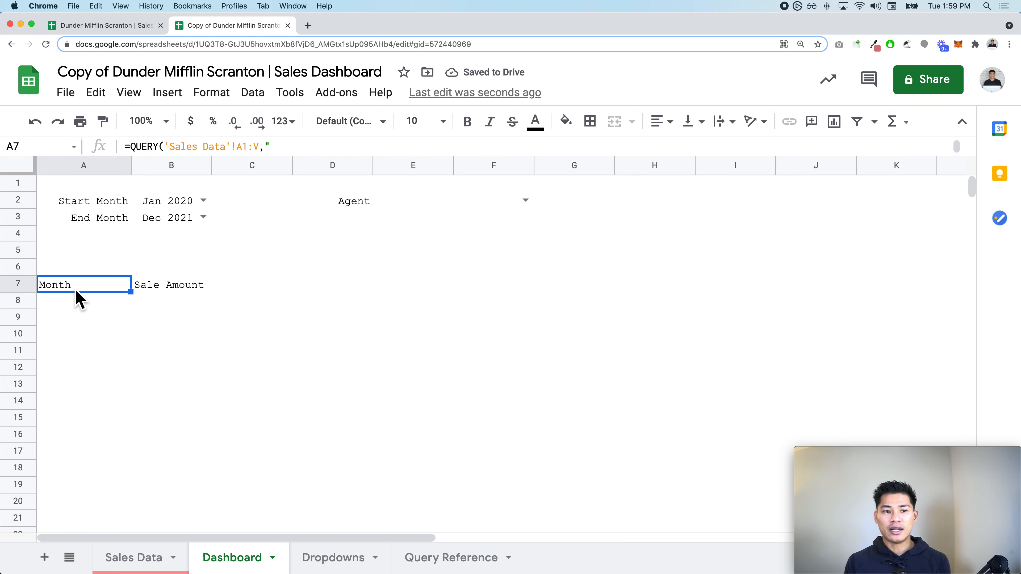
double_click(76, 292)
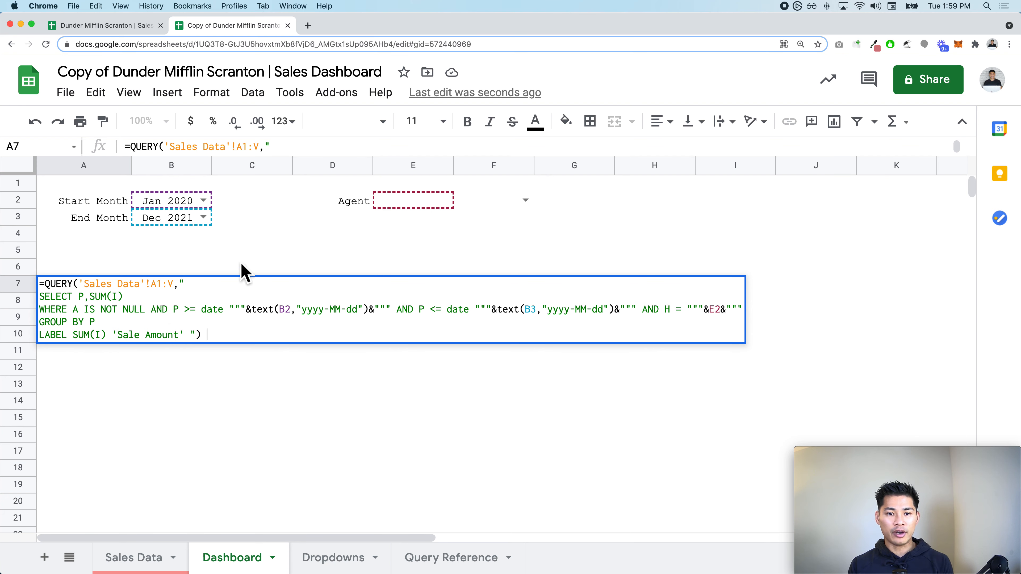
key(Escape)
Step: Fill the merged agent cell E2:F2 with a very light gray background
click(450, 205)
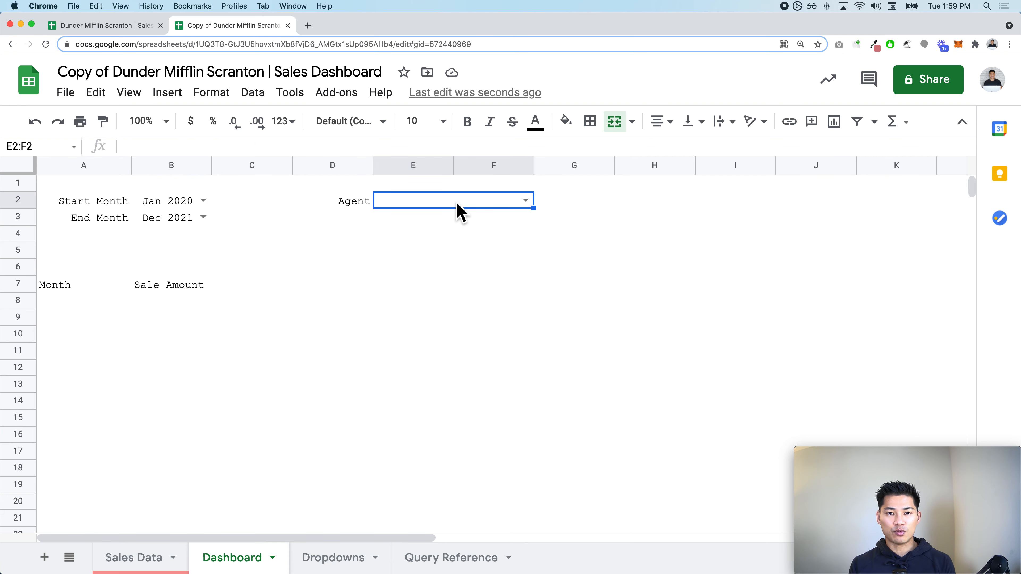
click(565, 121)
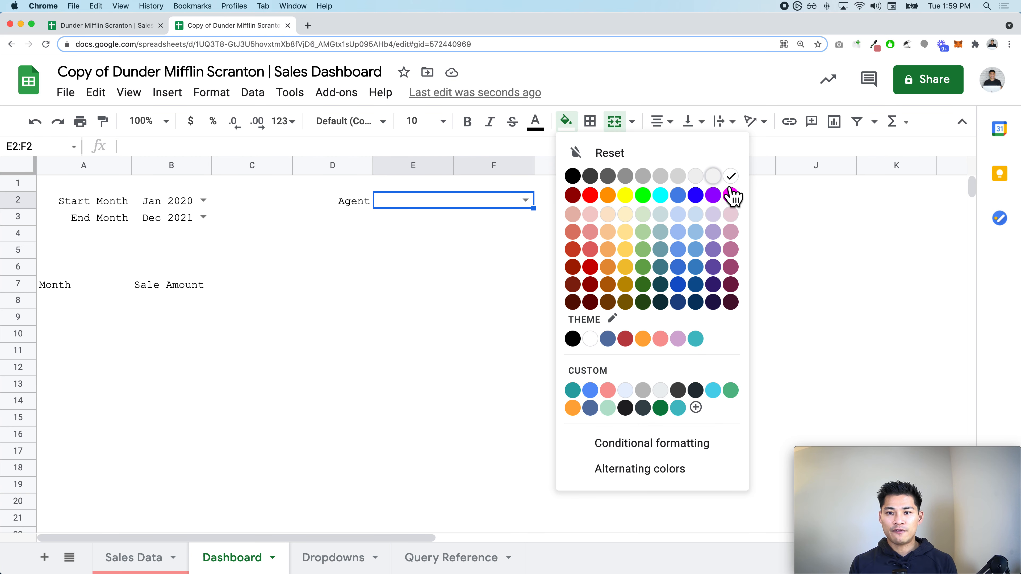
click(709, 175)
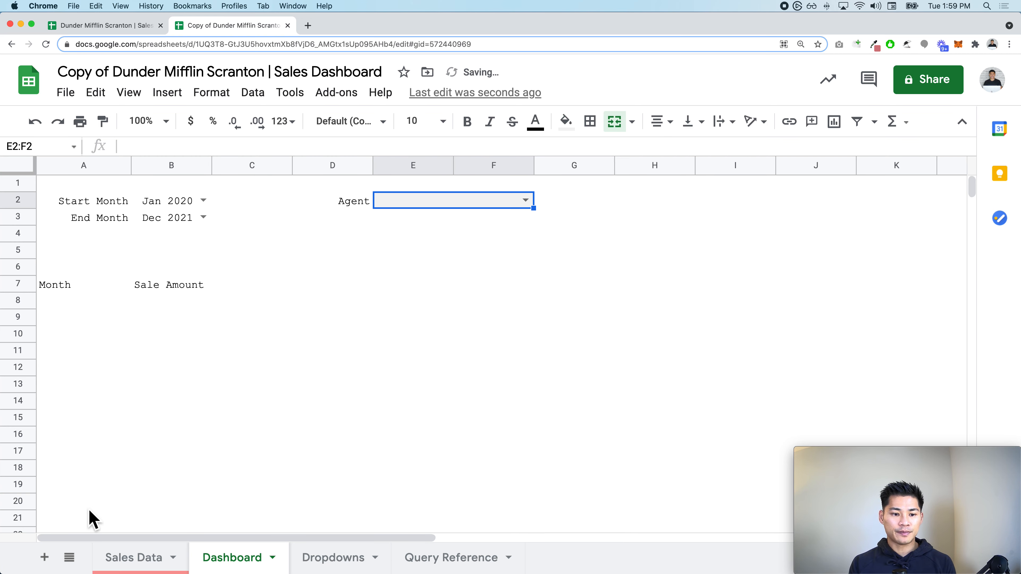
Step: On the Sales Data sheet, add the header "Sales Agent Filter" in Q1, beside the Month column
click(172, 563)
scroll(468, 338, right, 10)
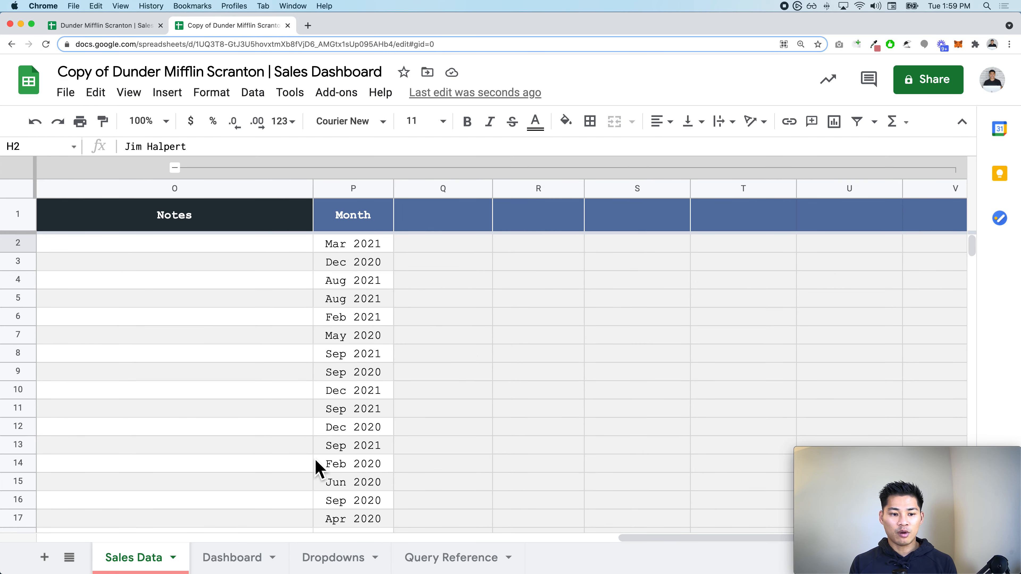
click(434, 227)
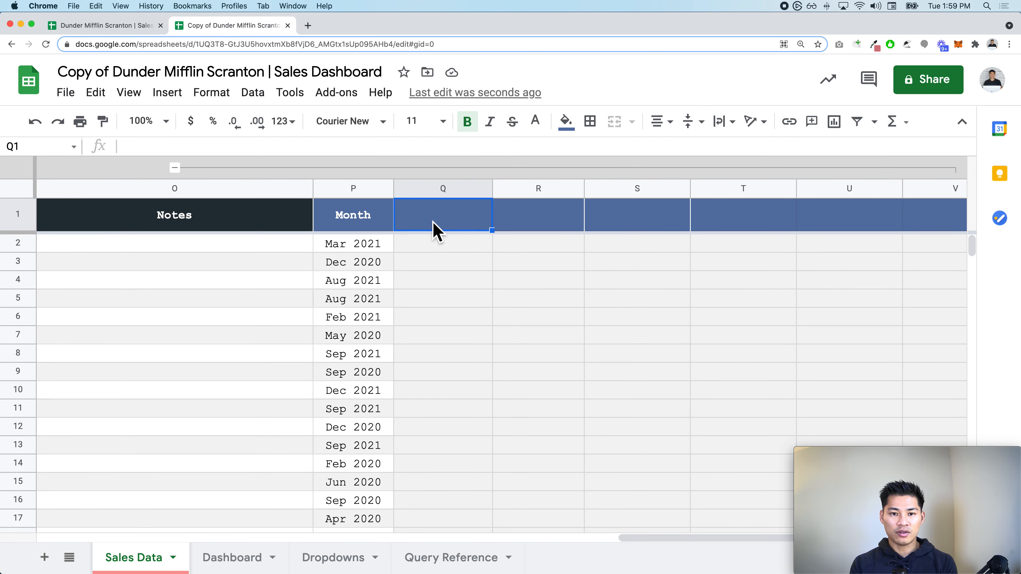
text(Sales Age)
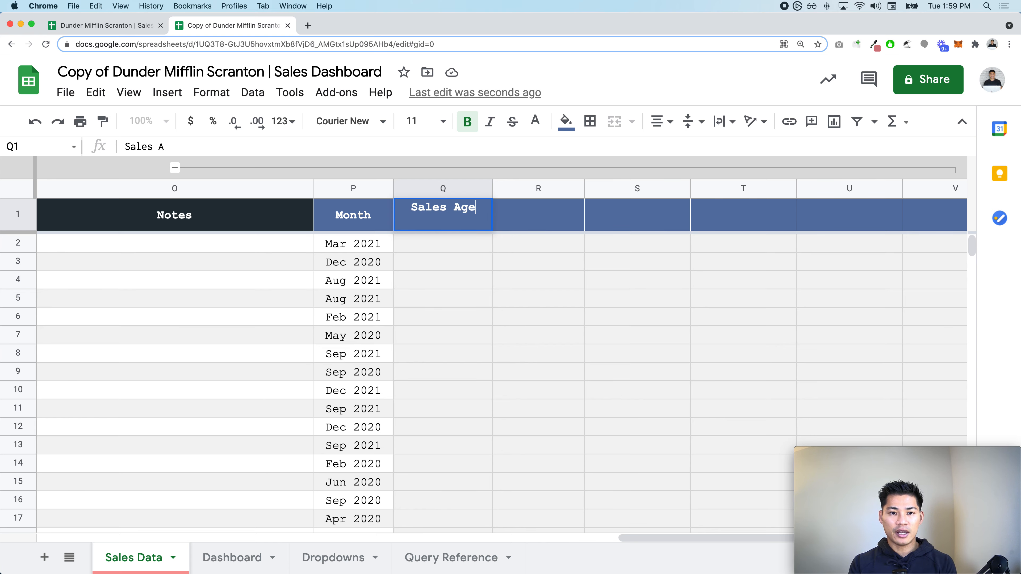
text(nt Filter)
key(Return)
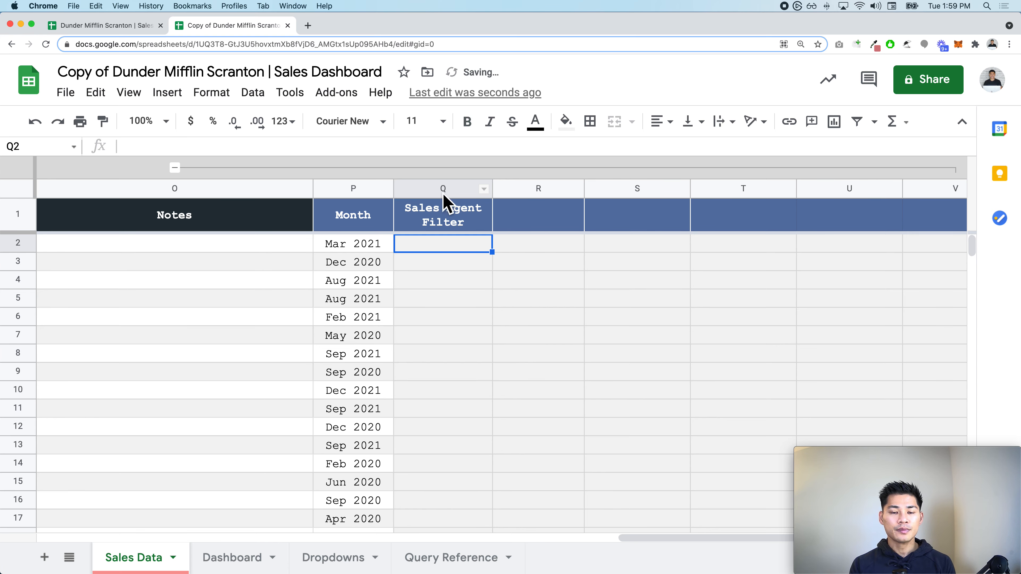
Step: Review the Sales Data columns around the new filter column and the QUERY cell A7 on the Dashboard sheet
scroll(451, 334, left, 10)
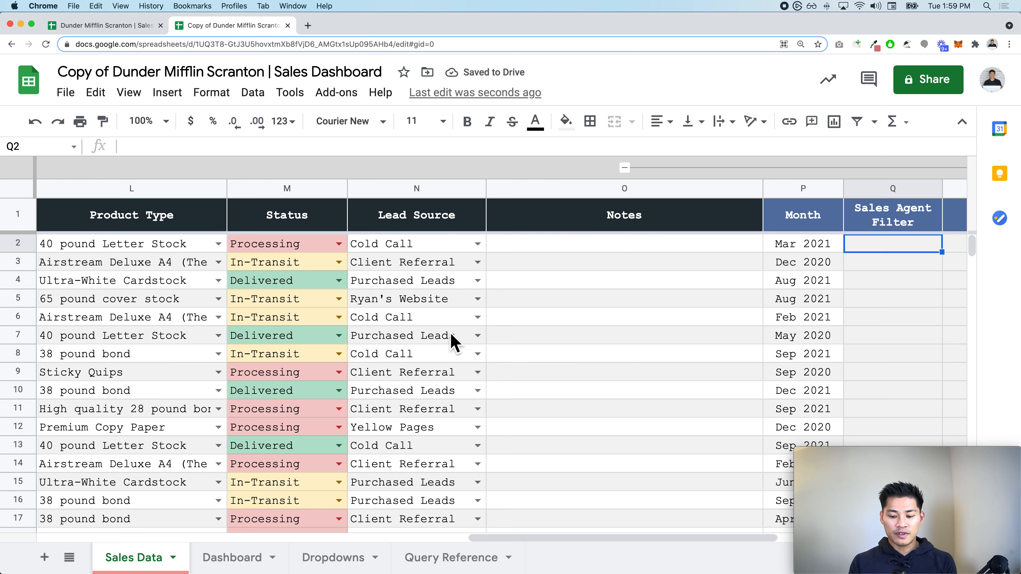
key(super+minus)
key(super+minus)
key(super+minus)
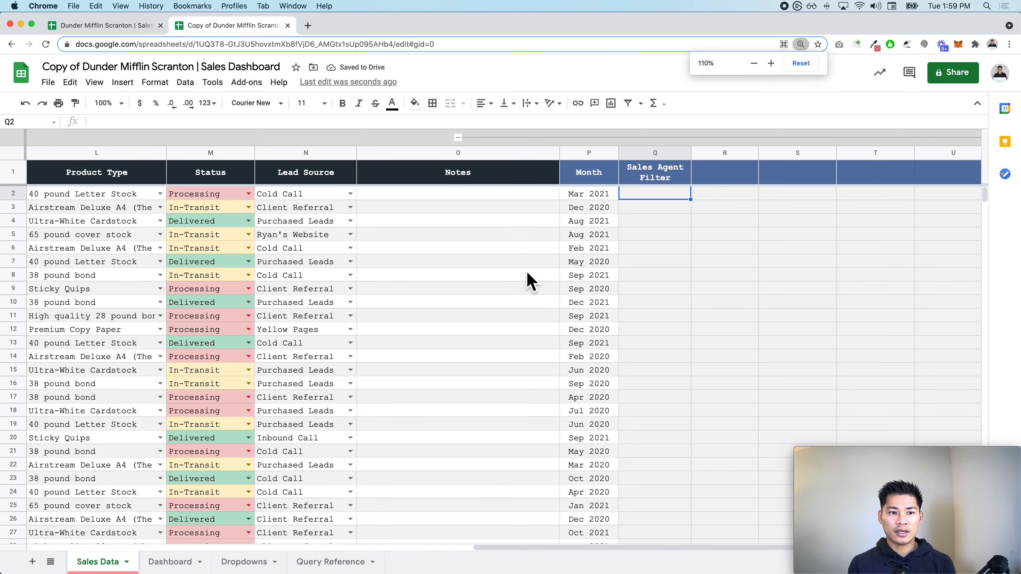
scroll(529, 281, left, 5)
scroll(527, 279, right, 2)
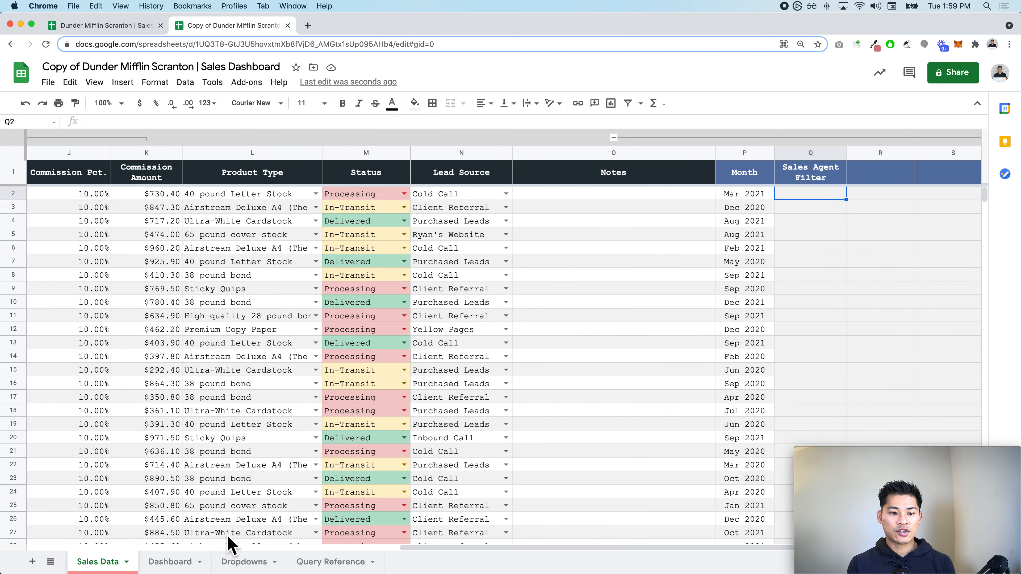
click(171, 562)
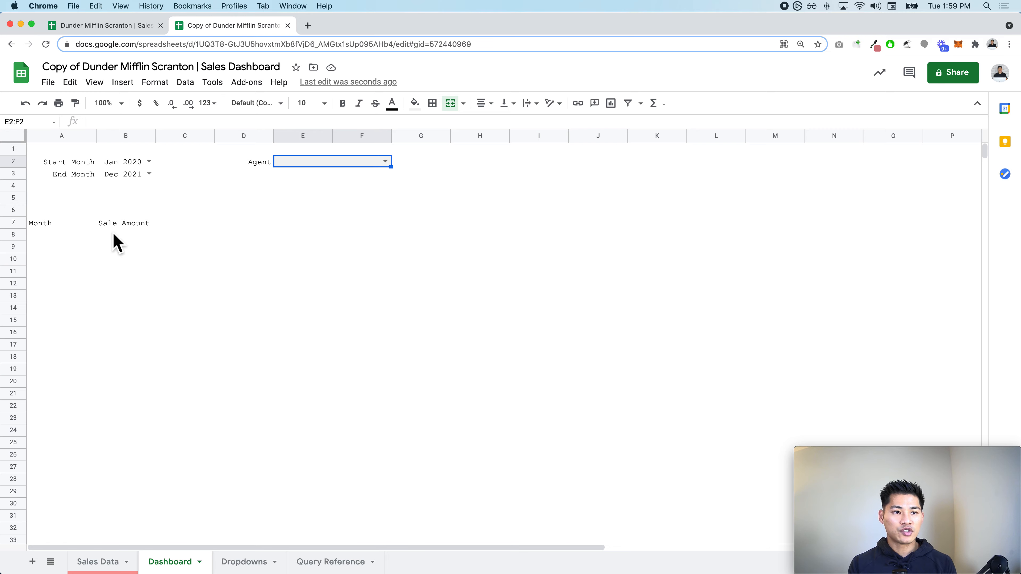
click(58, 226)
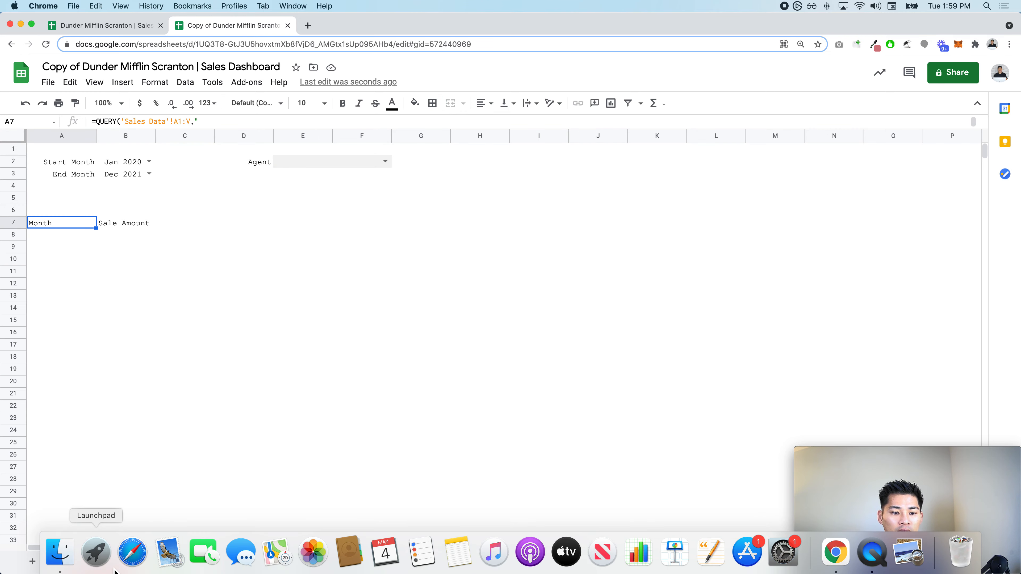
Step: Try TRUE in Q2 and Yes in Q3 of Sales Data as sample filter values, and clear both cells
click(106, 562)
key(Return)
key(Return)
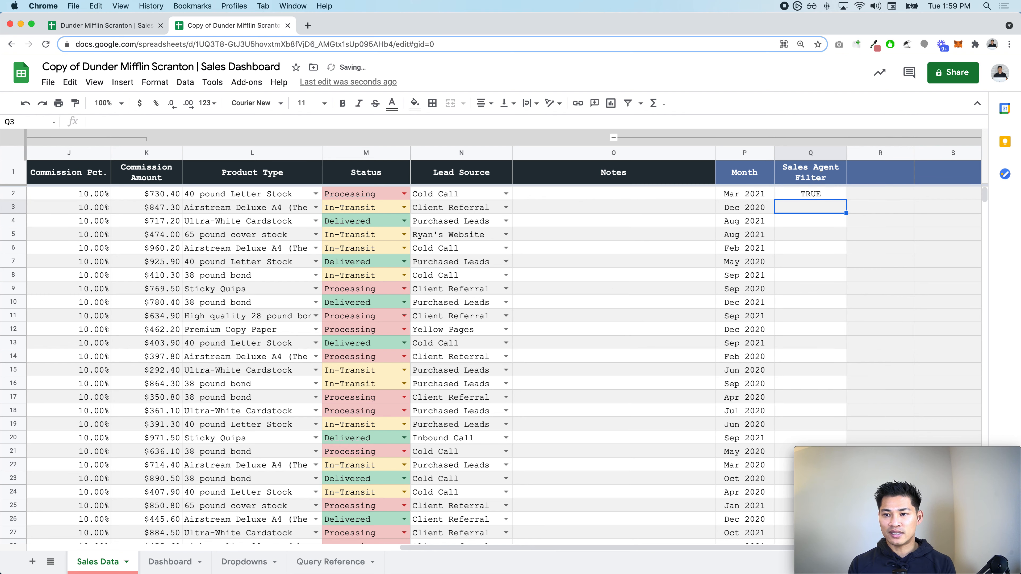
text(Yes)
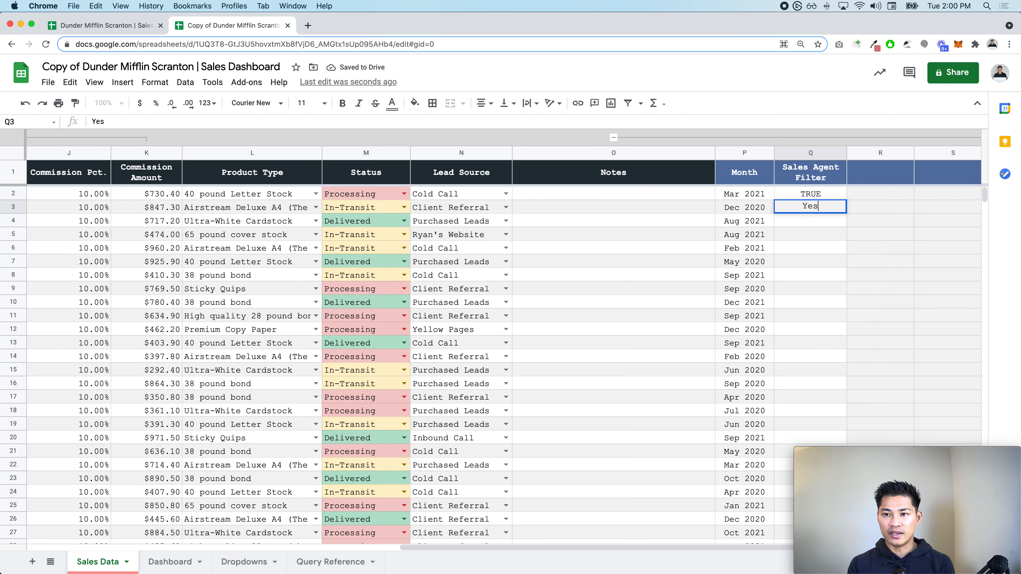
key(Return)
key(Up)
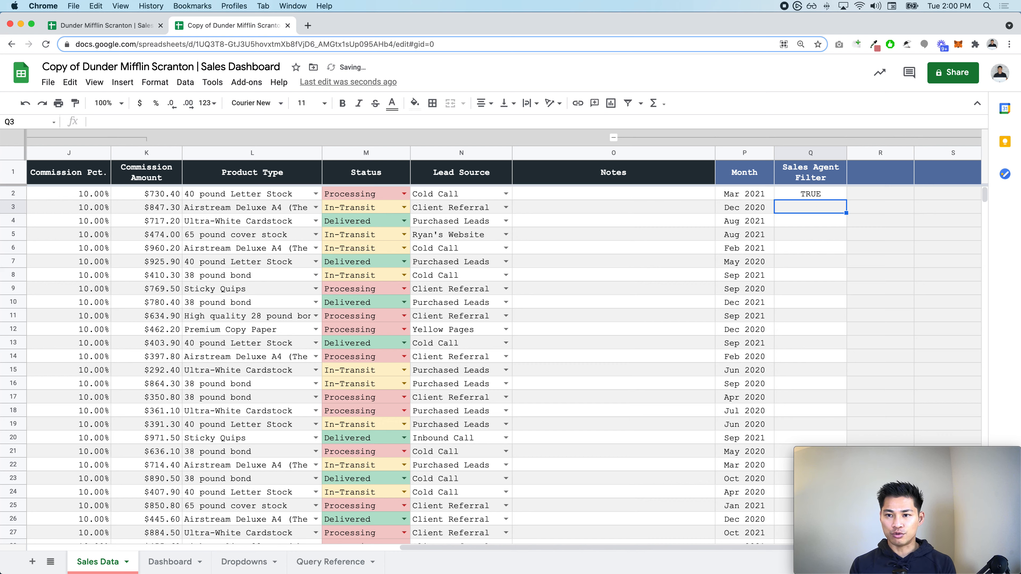
key(Up)
key(Down)
key(Up)
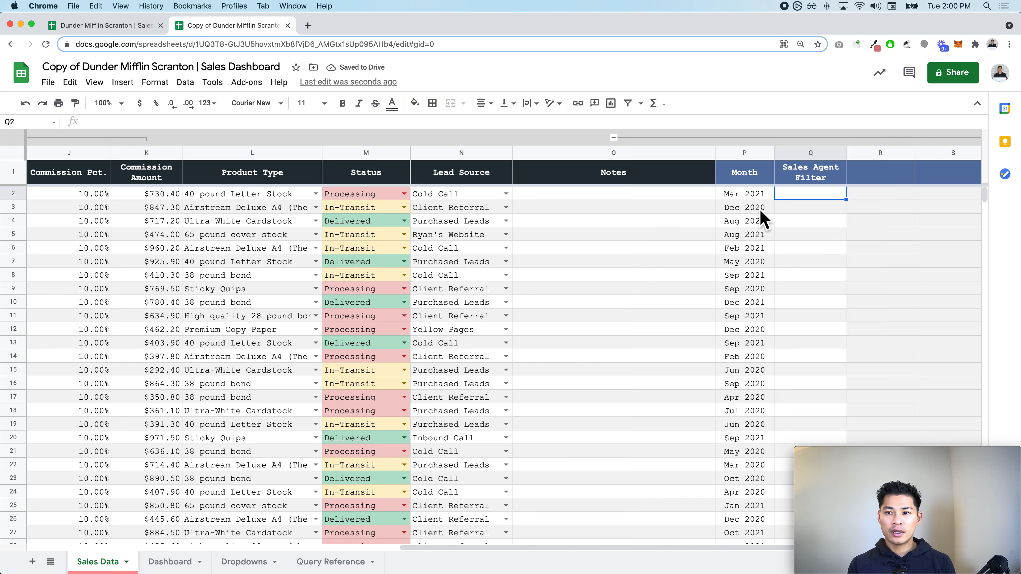
Step: In Sales Data Q2, write an IF formula that returns TRUE when the agent cell Dashboard!E2 equals ""
text(=IF()
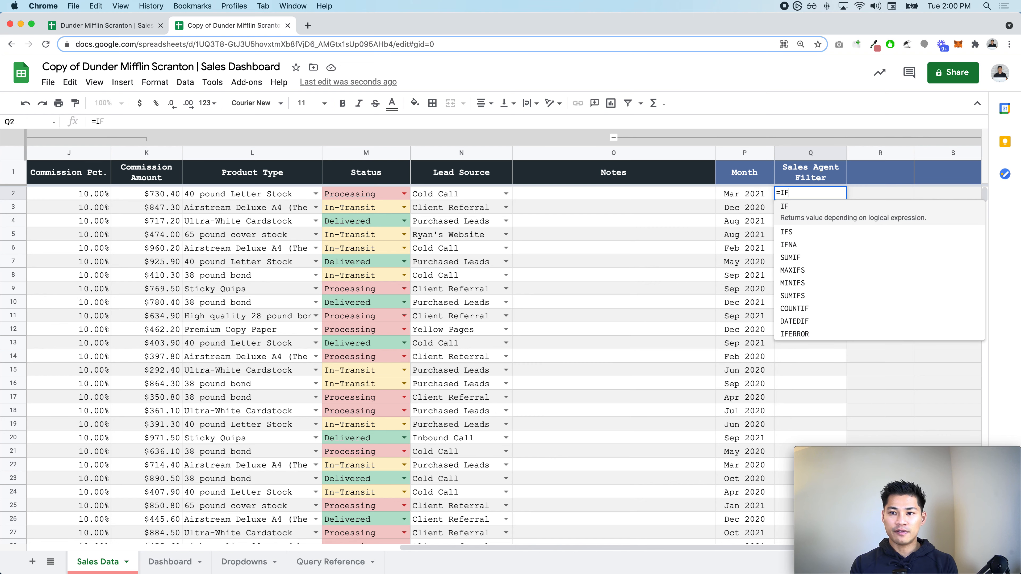
click(176, 563)
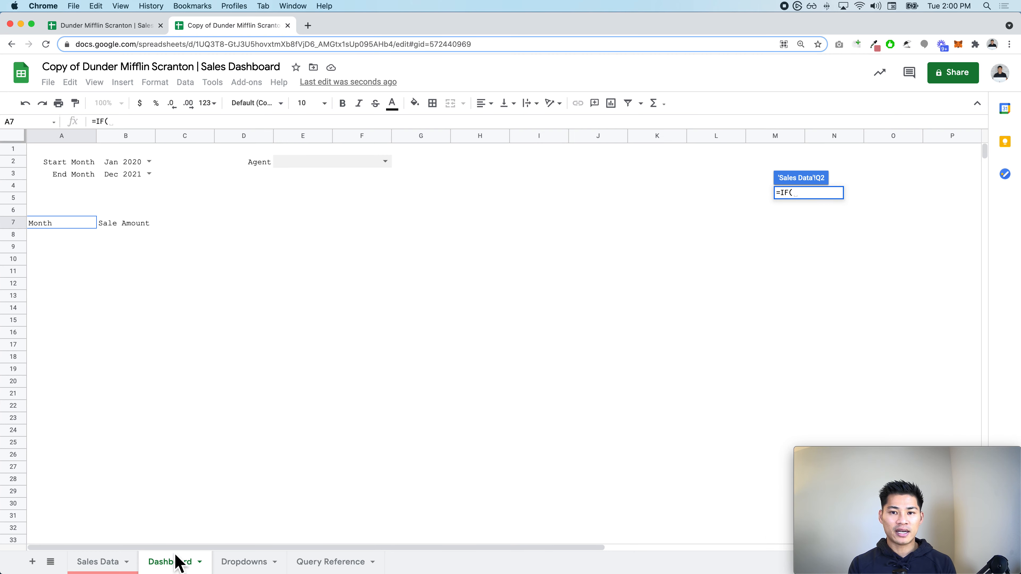
click(304, 165)
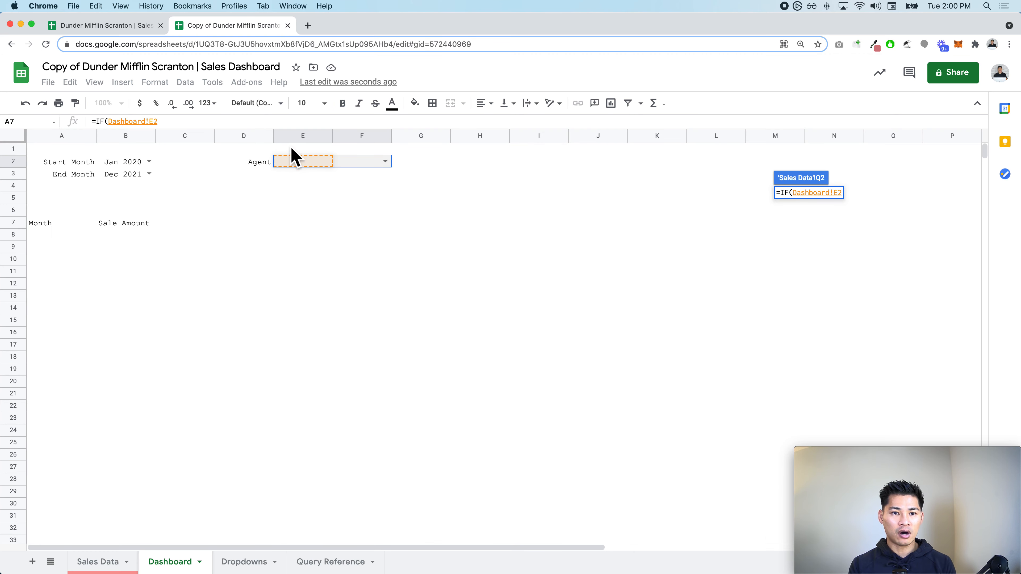
text(="")
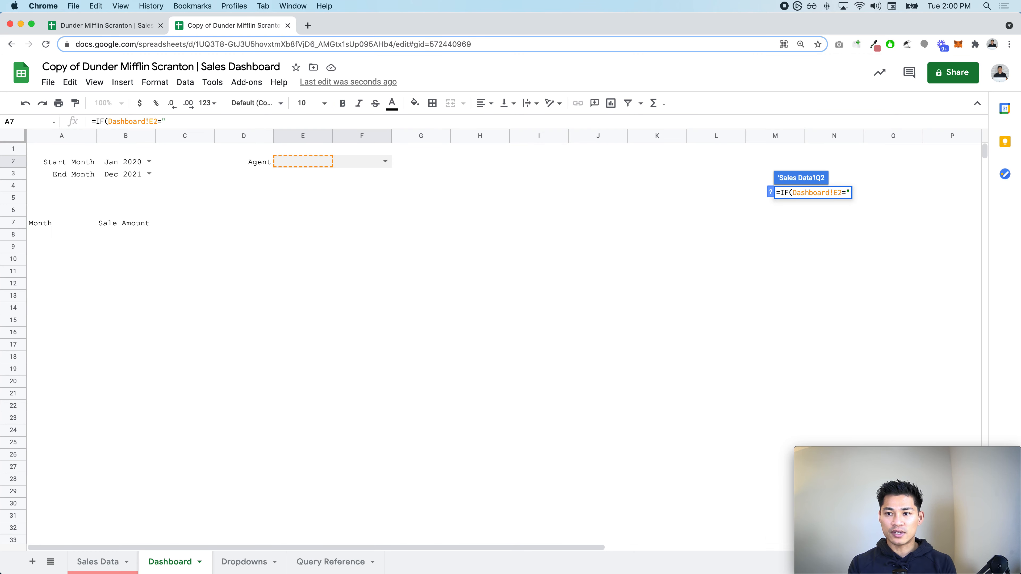
text(,TRUE)
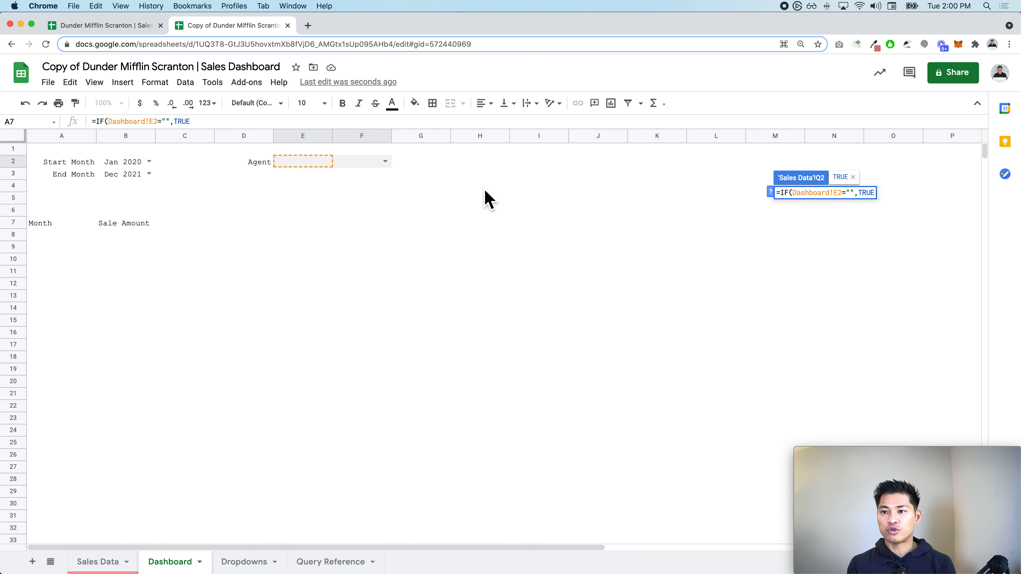
double_click(863, 195)
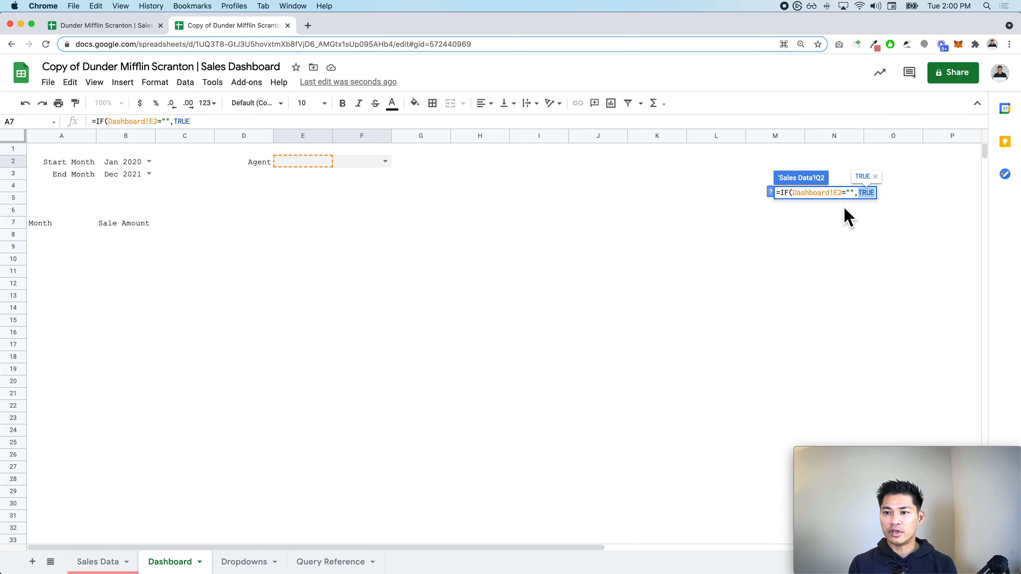
key(Right)
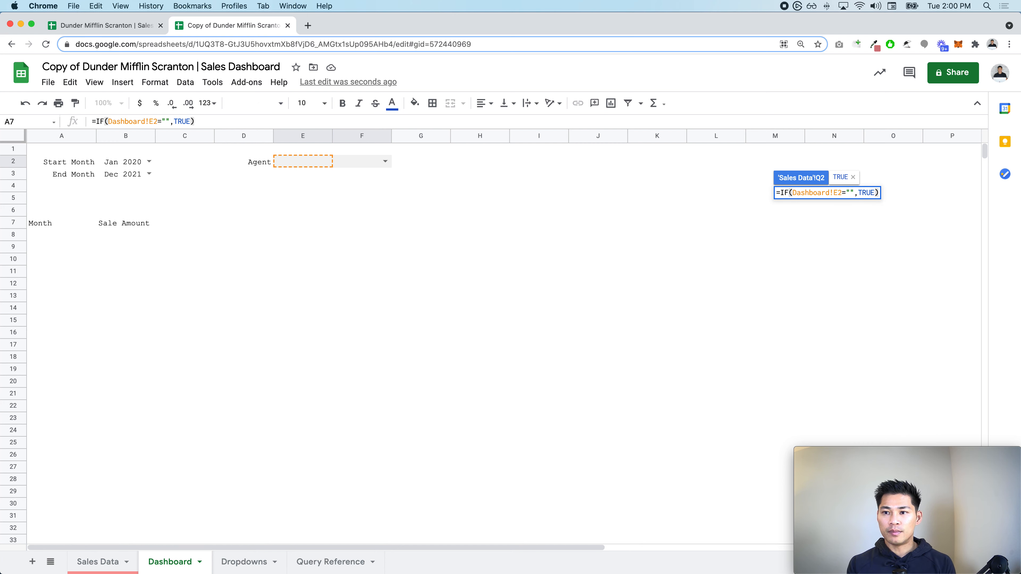
Step: Try "Yes" as the value returned for an empty agent in the IF formula, and change it back to TRUE
key(BackSpace)
key(BackSpace)
key(BackSpace)
key(BackSpace)
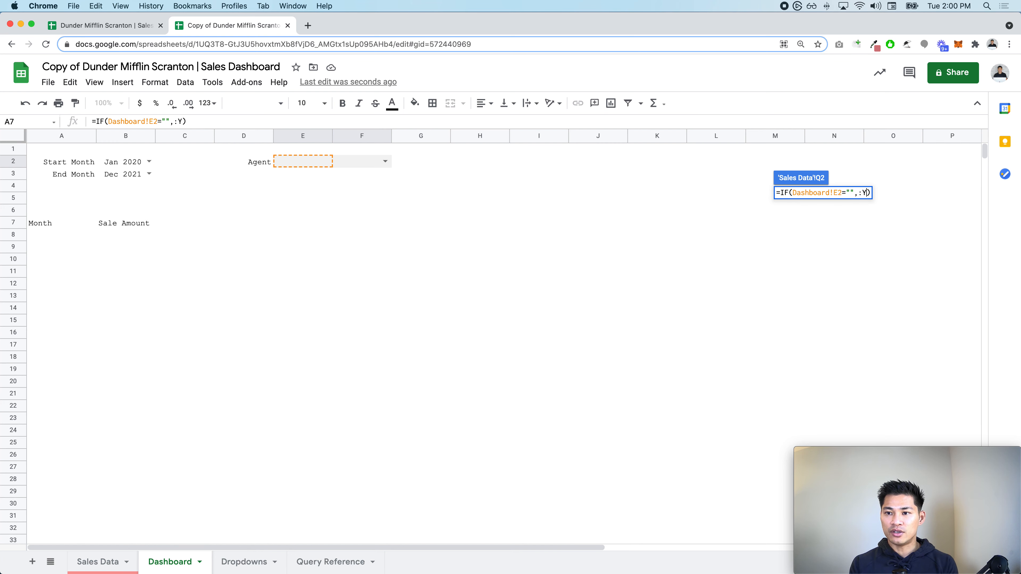
text("Yes)
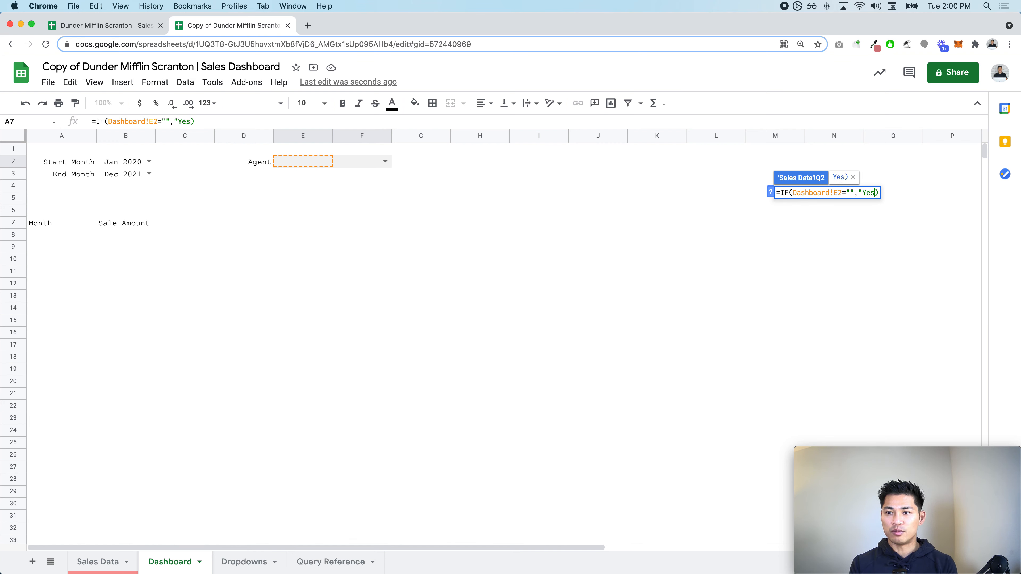
key(BackSpace)
key(BackSpace)
key(BackSpace)
key(BackSpace)
key(BackSpace)
text(TRUE)
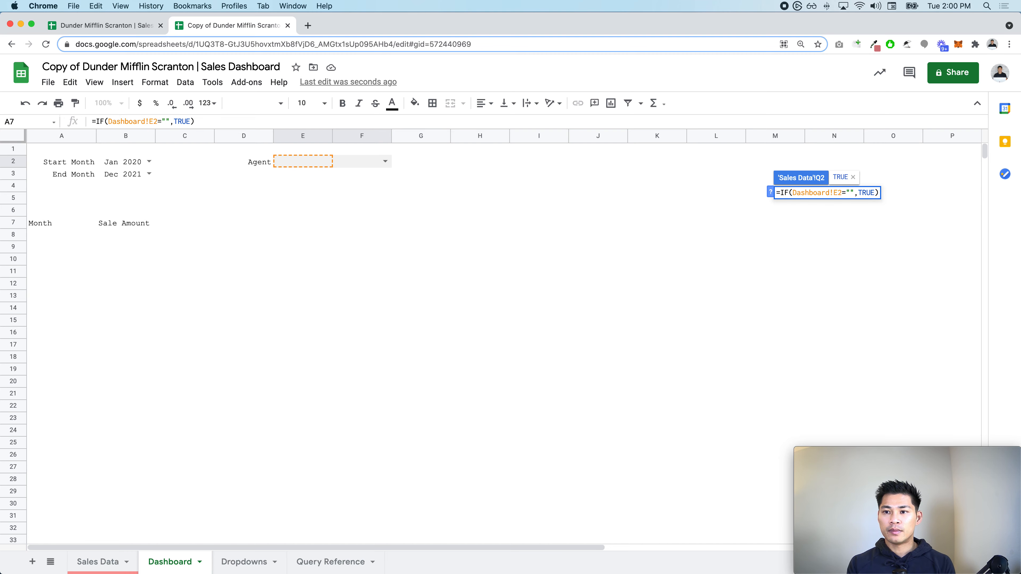
Step: Add an empty string as the false value so that Q2 reads =IF(Dashboard!E2="",TRUE,"")
key(Return)
key(Up)
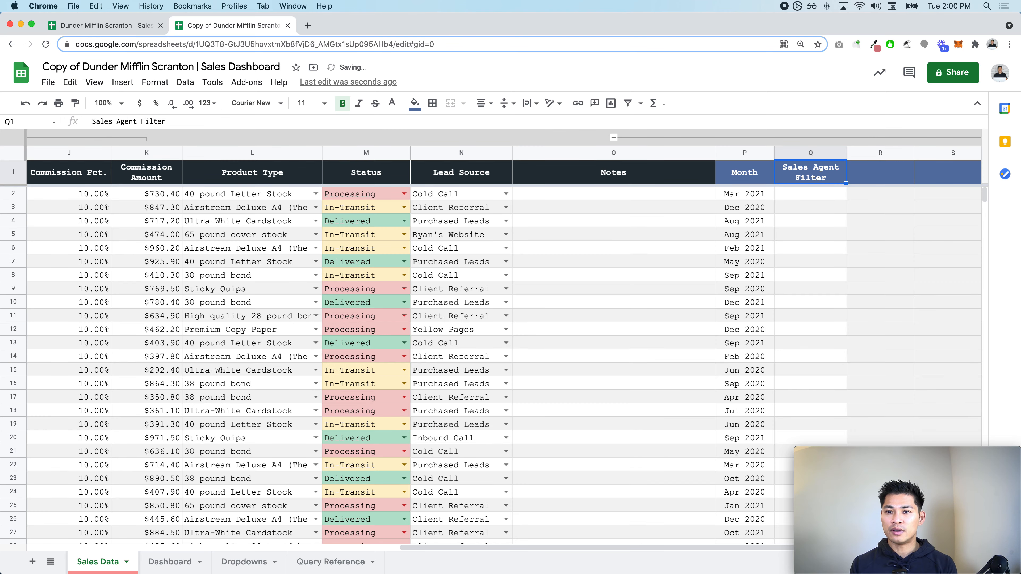
key(Down)
key(Return)
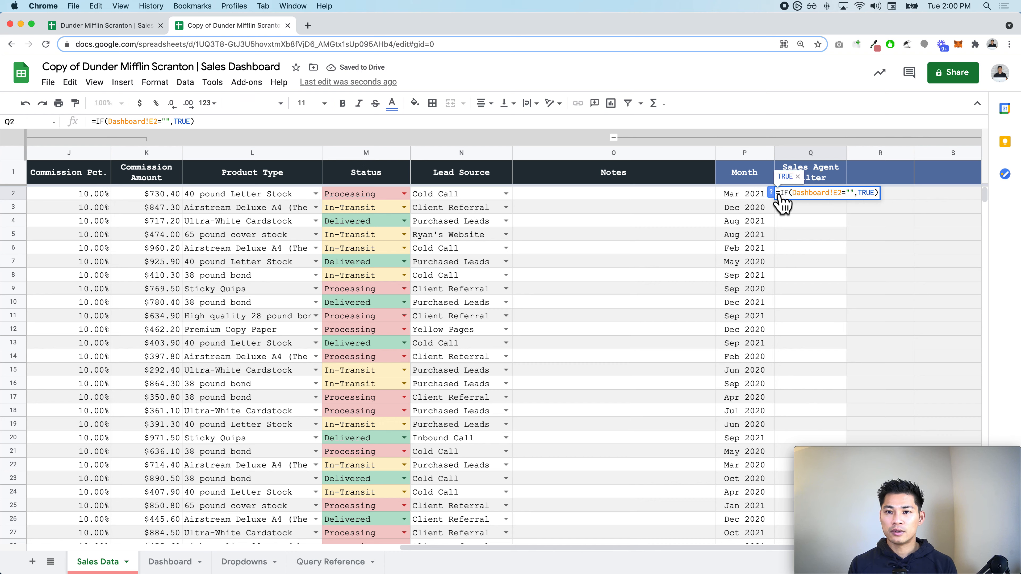
click(771, 192)
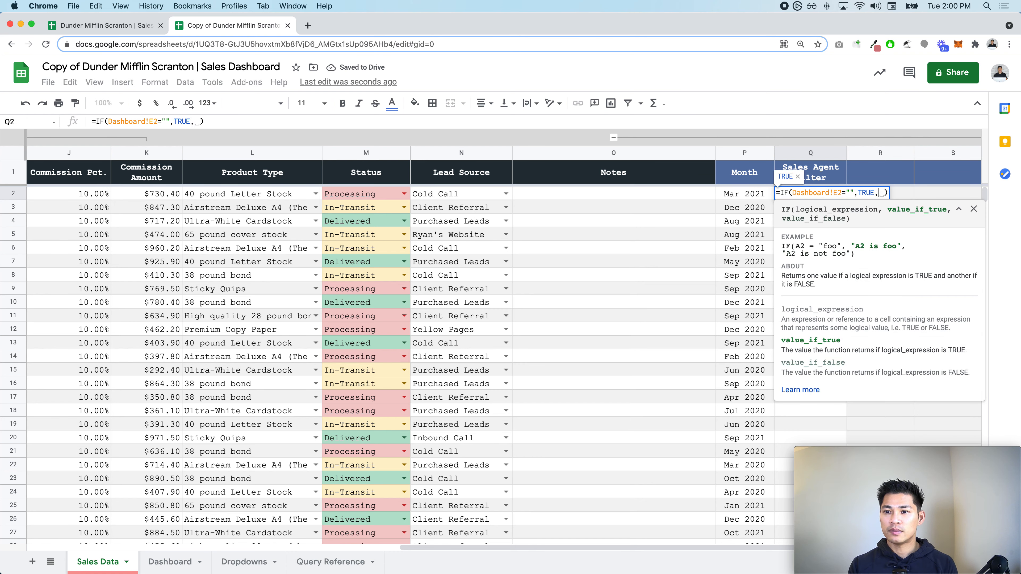
text(,)
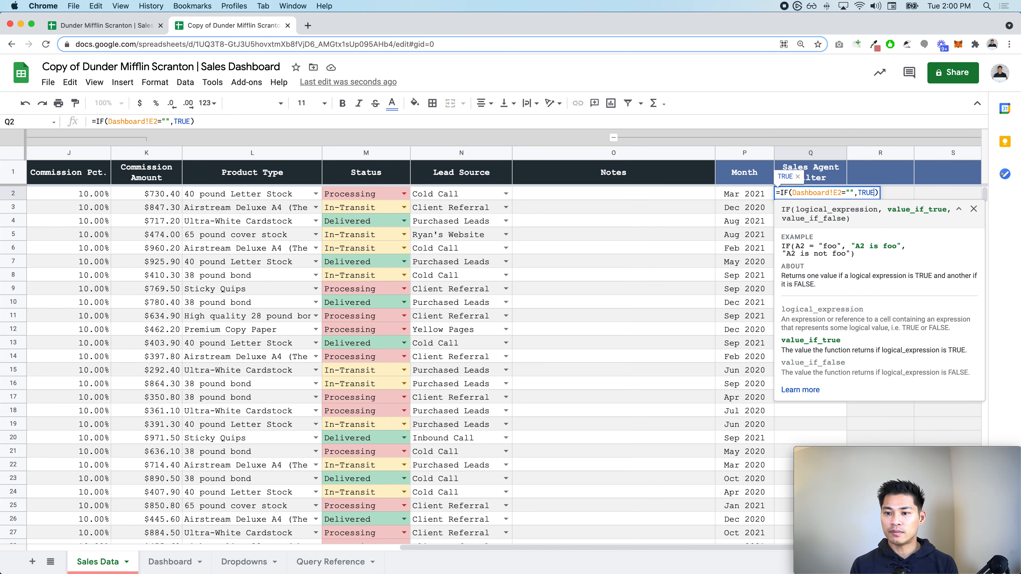
text("")
key(Return)
key(Up)
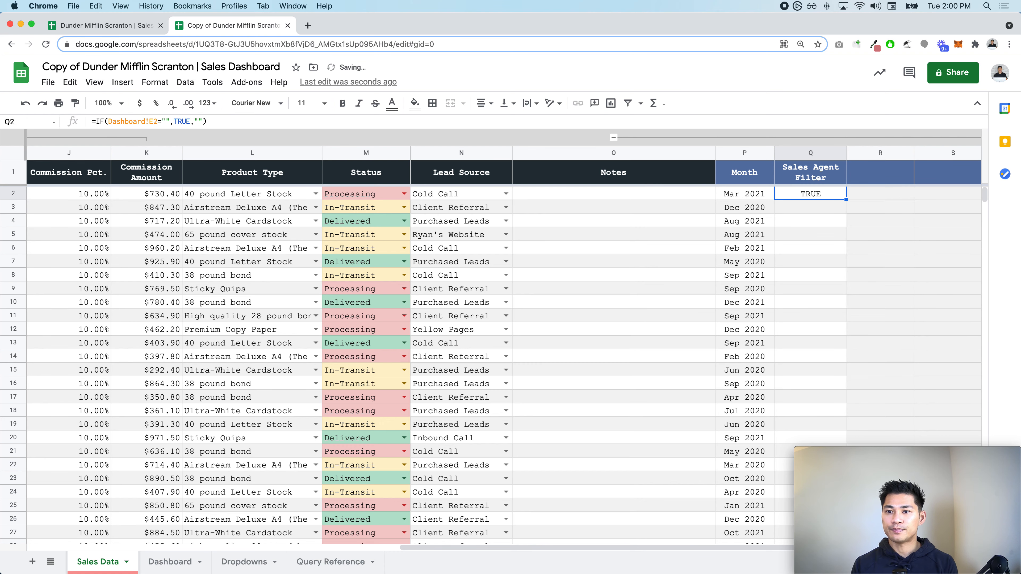
key(super+shift+Down)
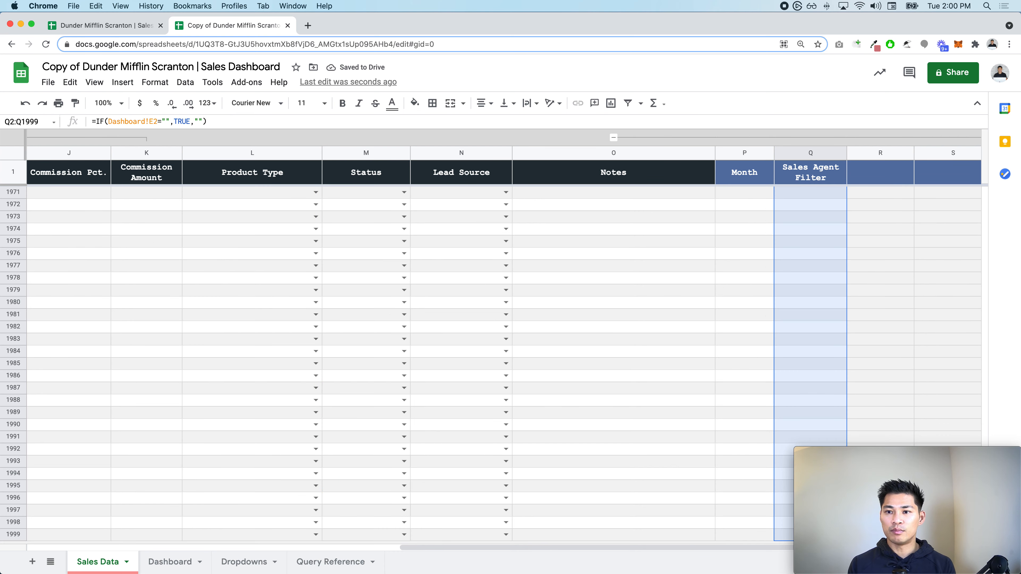
key(super+shift+Up)
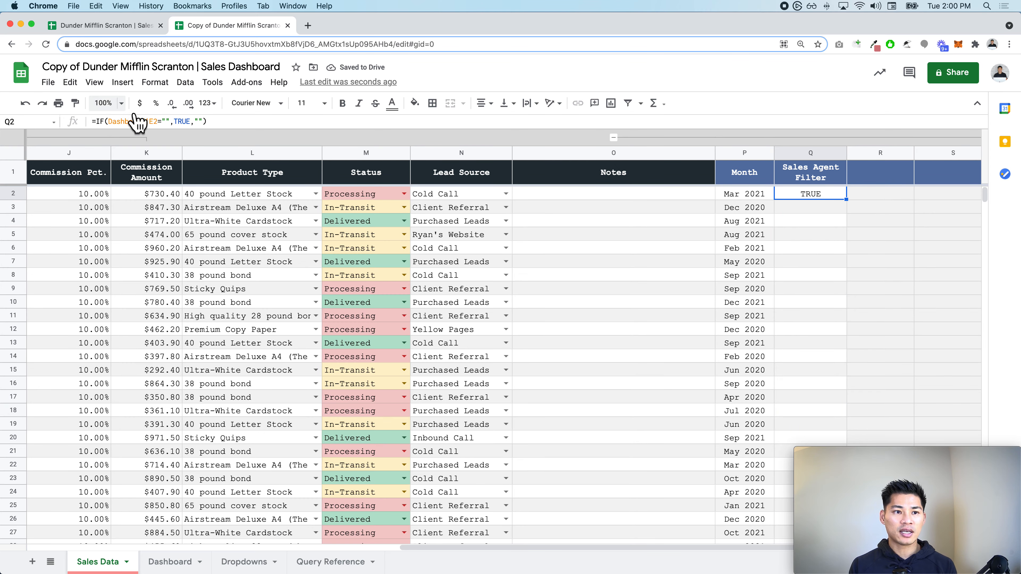
click(156, 128)
key(Escape)
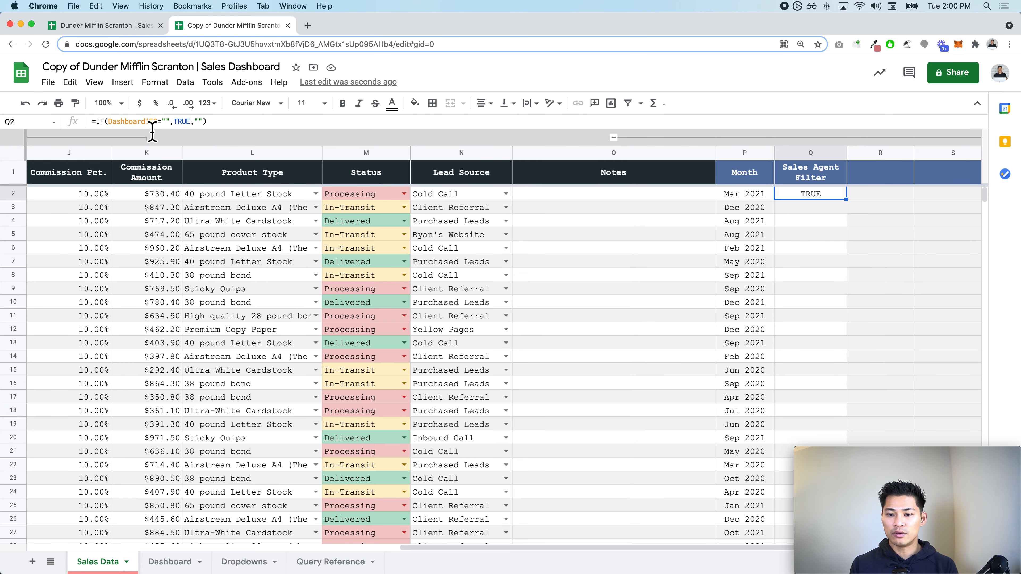
Step: Fill the IF formula from Q2 down through Q5 of the Sales Agent Filter column
key(shift+Down)
key(shift+Down)
key(shift+Down)
key(super+d)
Step: Compare the Dashboard cell references in the formulas of Q2 to Q4, and open the Dashboard sheet to check the agent cell
key(Down)
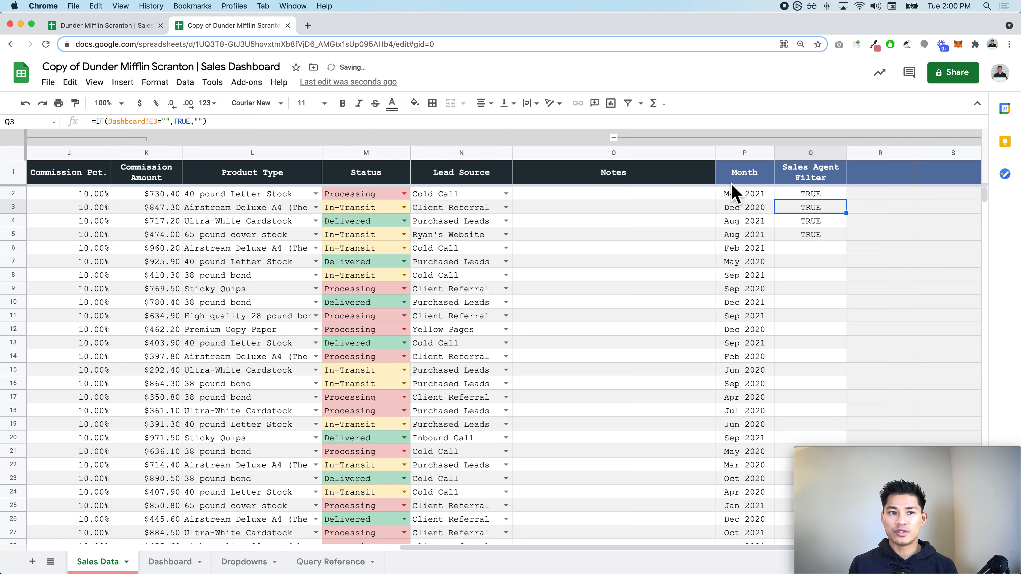
key(super+equal)
key(super+equal)
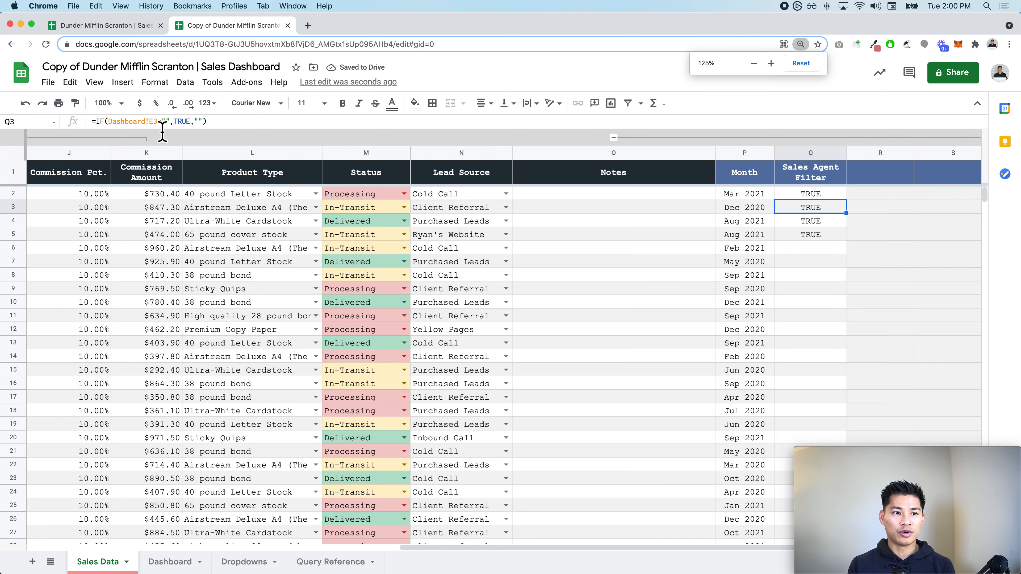
key(Down)
key(Up)
key(Up)
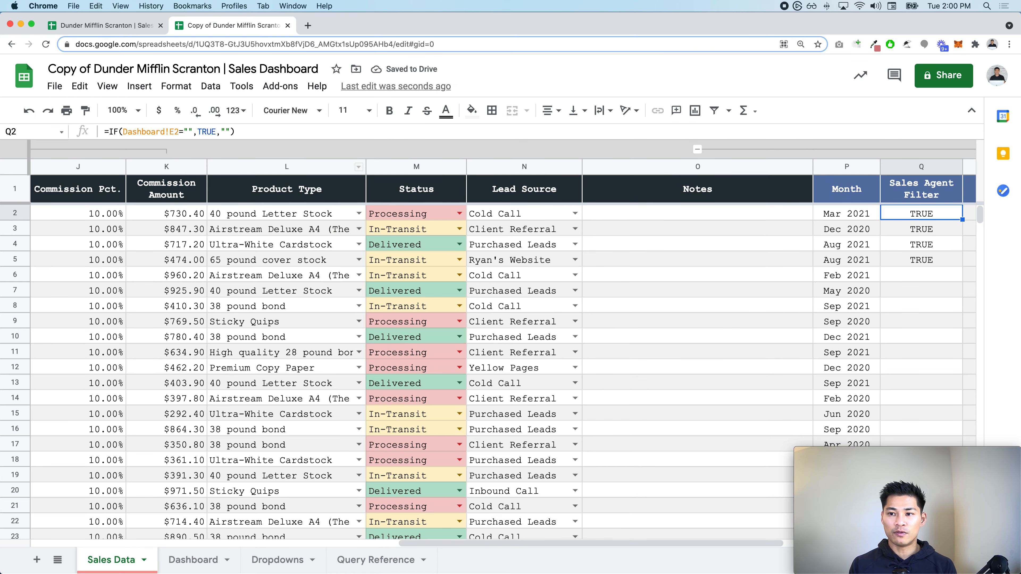
click(219, 561)
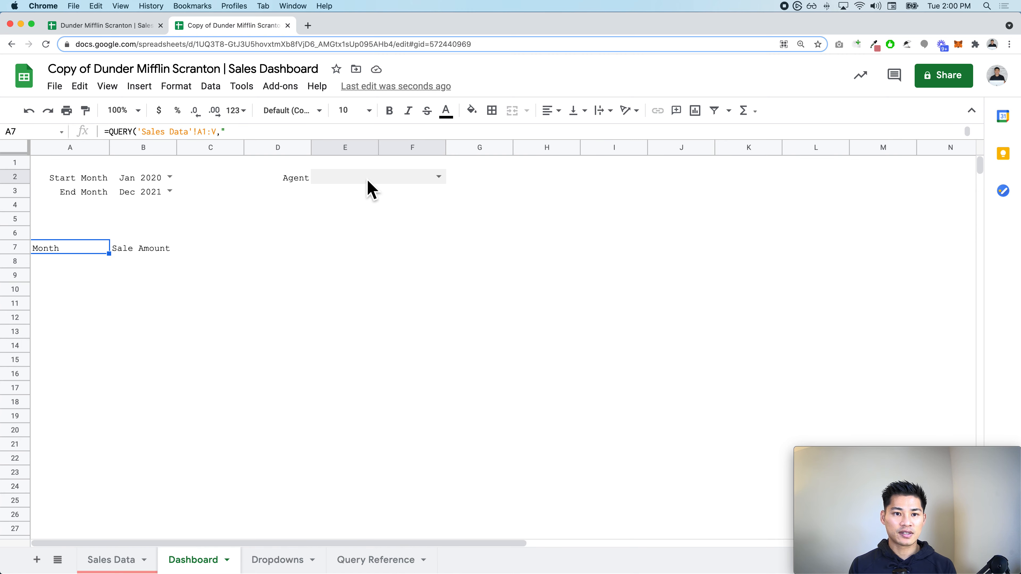
Step: Lock the row of the agent cell reference in Q2 so the formula reads =IF(Dashboard!E$2="",TRUE,"")
double_click(367, 180)
click(366, 181)
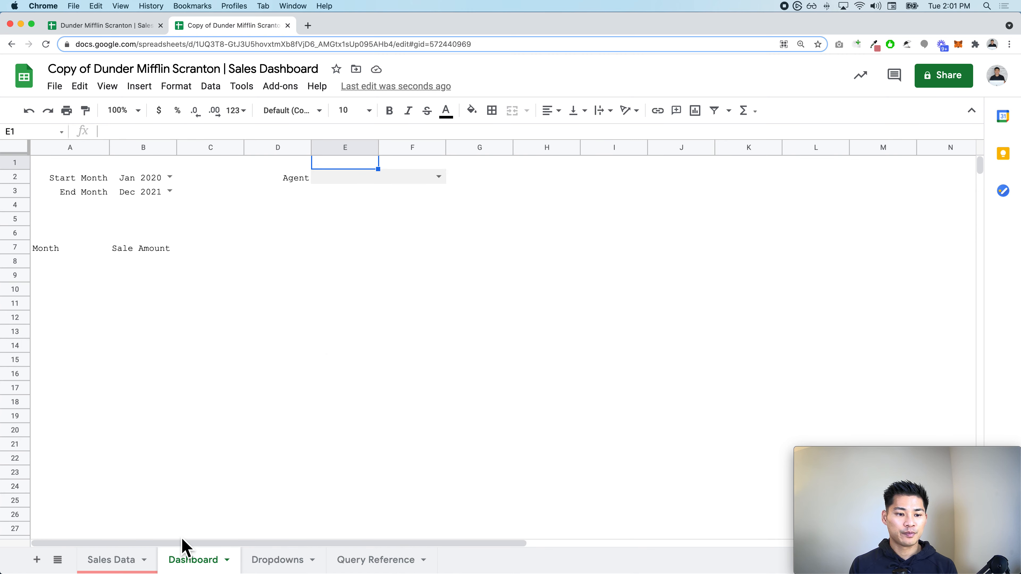
click(146, 560)
scroll(197, 193, right, 8)
click(579, 225)
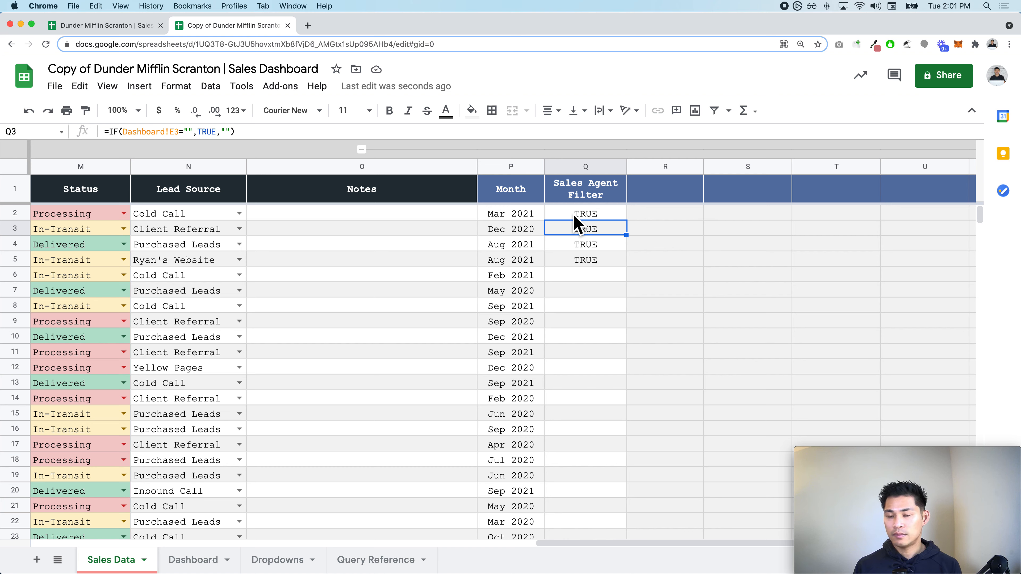
click(594, 214)
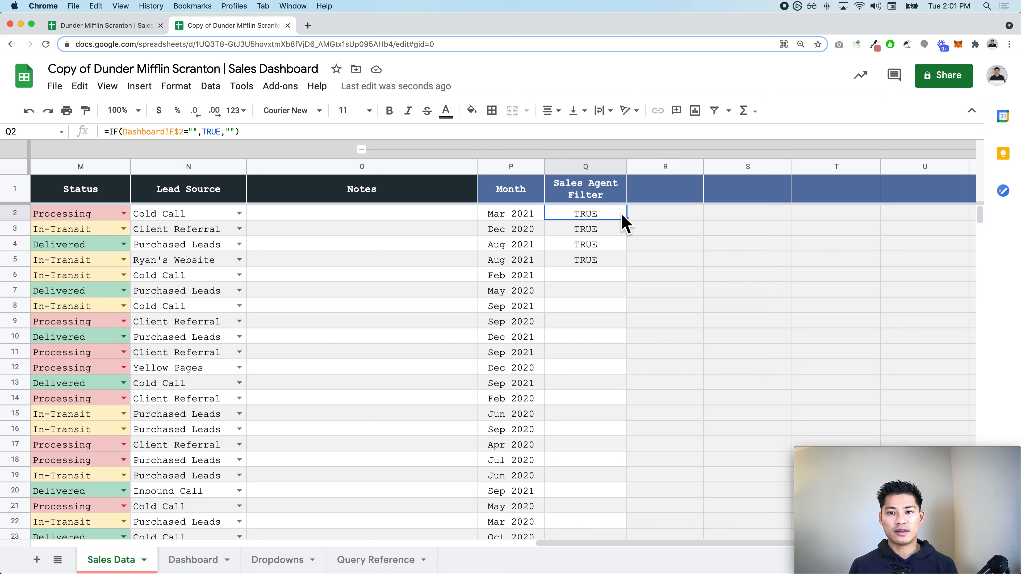
Step: Fill the Q2 formula down through Q7 and check that the copies still reference Dashboard!E$2
drag(635, 229, 635, 306)
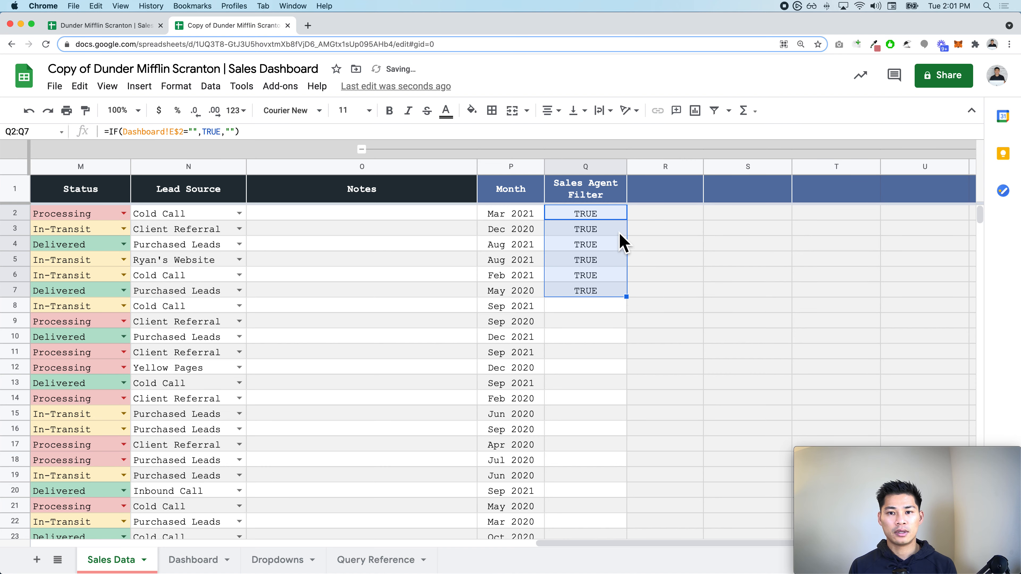
click(608, 216)
key(Down)
key(Down)
key(Down)
key(Up)
key(Up)
key(Up)
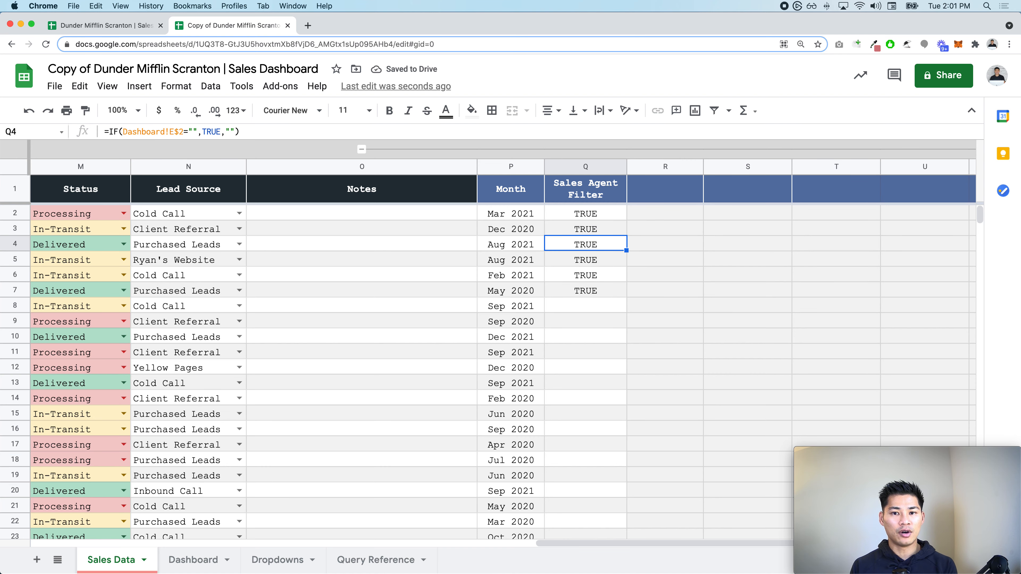
Step: Fill the Q2 formula down the whole Sales Agent Filter column and look through the filled rows
key(ctrl+shift+Down)
key(ctrl+shift+Down)
key(super+d)
key(super+shift+Up)
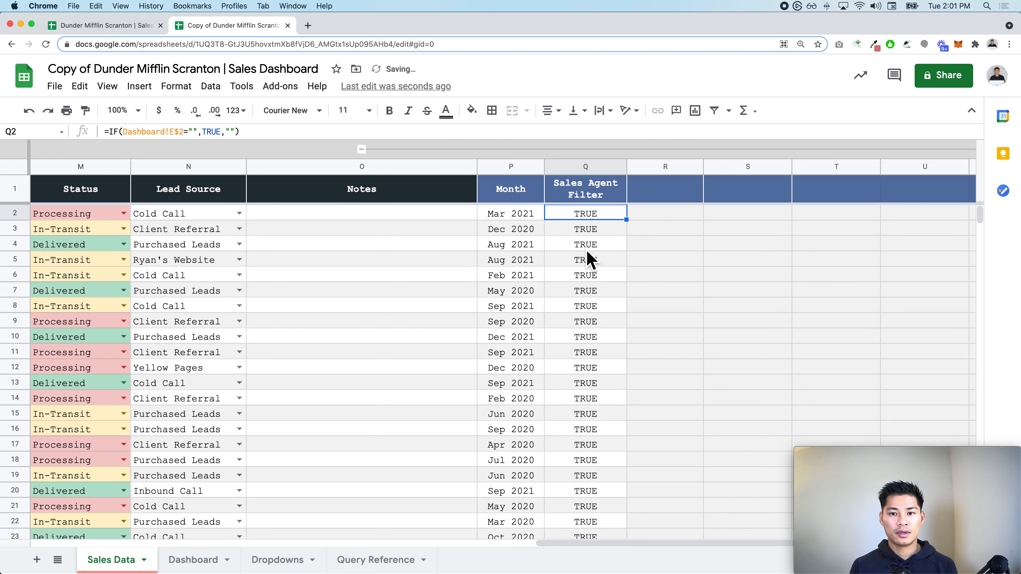
scroll(587, 258, down, 12)
scroll(587, 264, down, 20)
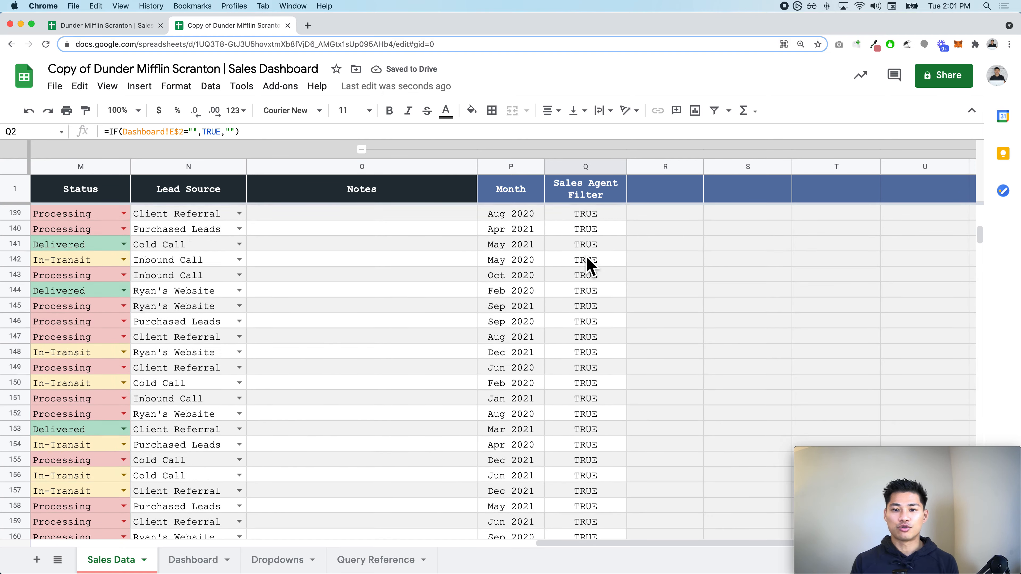
Step: Select the third agent in the Dashboard's Agent cell and check how the Sales Agent Filter column responds
click(177, 561)
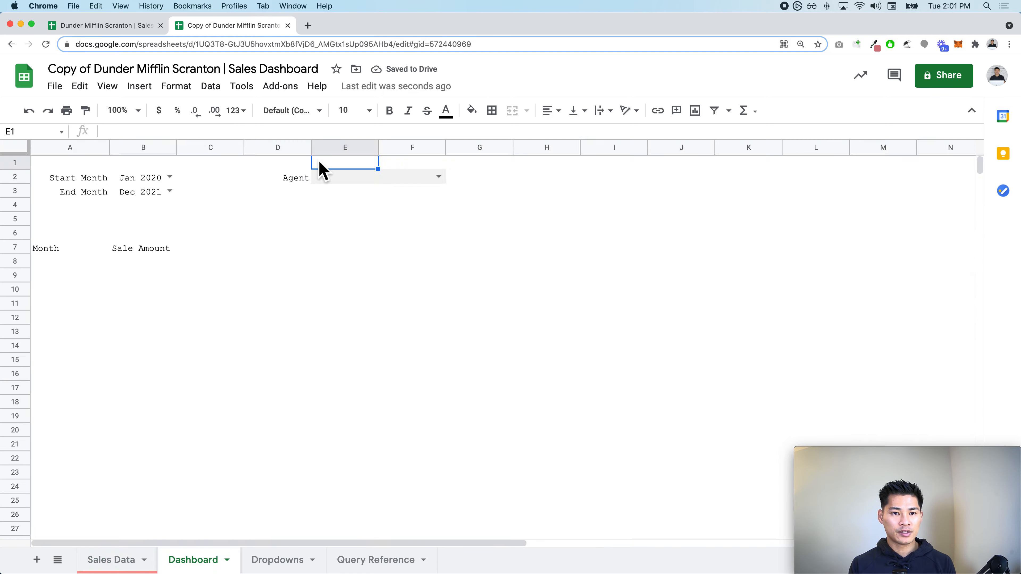
click(439, 180)
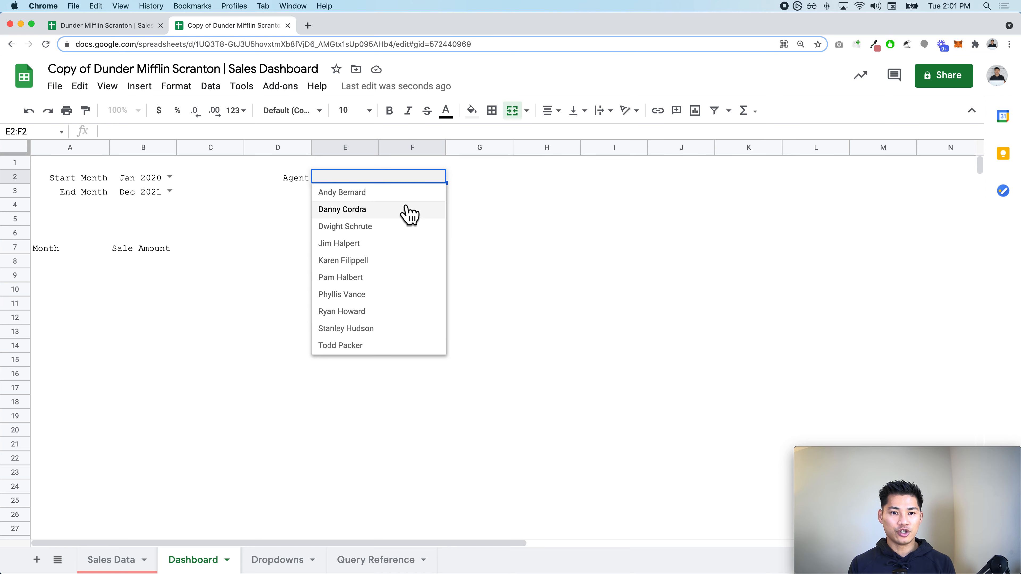
click(398, 232)
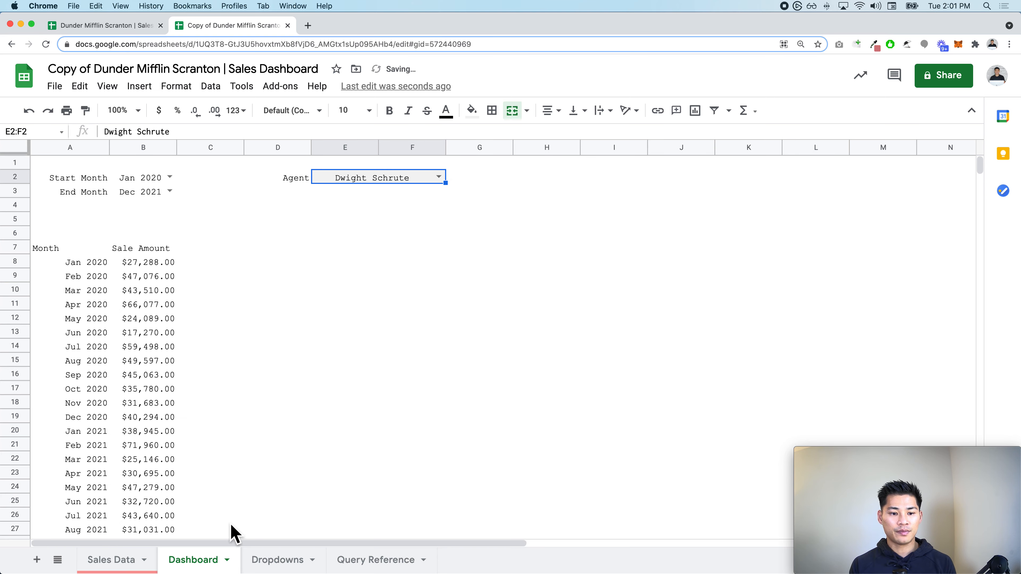
click(135, 561)
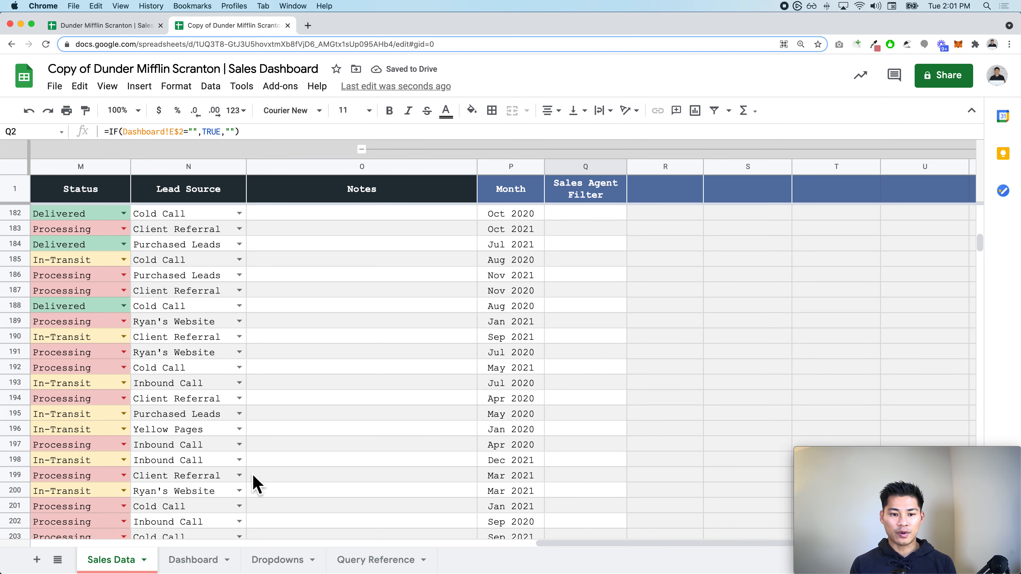
click(193, 557)
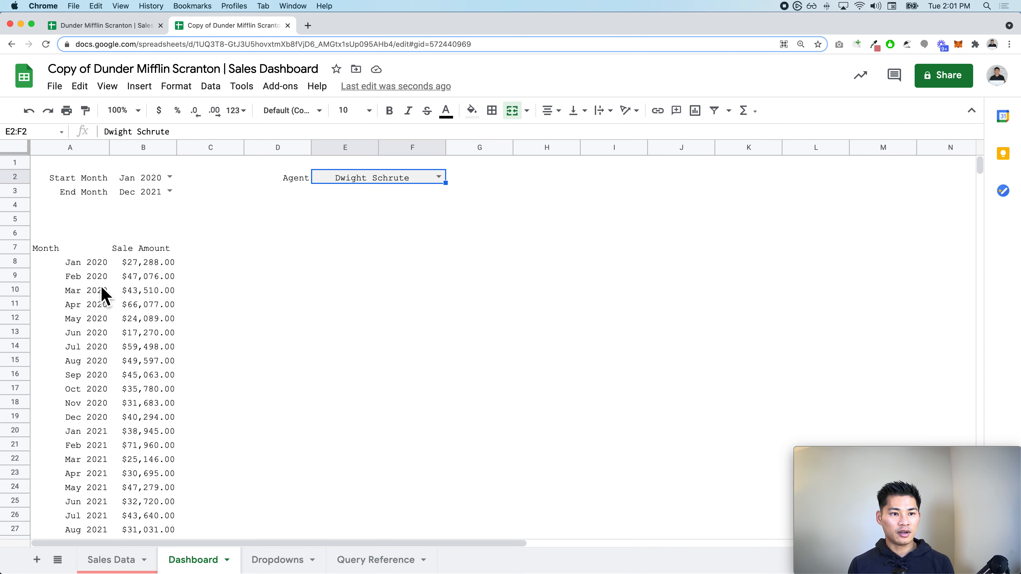
Step: Examine the agent condition in the A7 QUERY formula and compare it with the Sales Agent Filter column on the Sales Data sheet
click(77, 250)
key(Return)
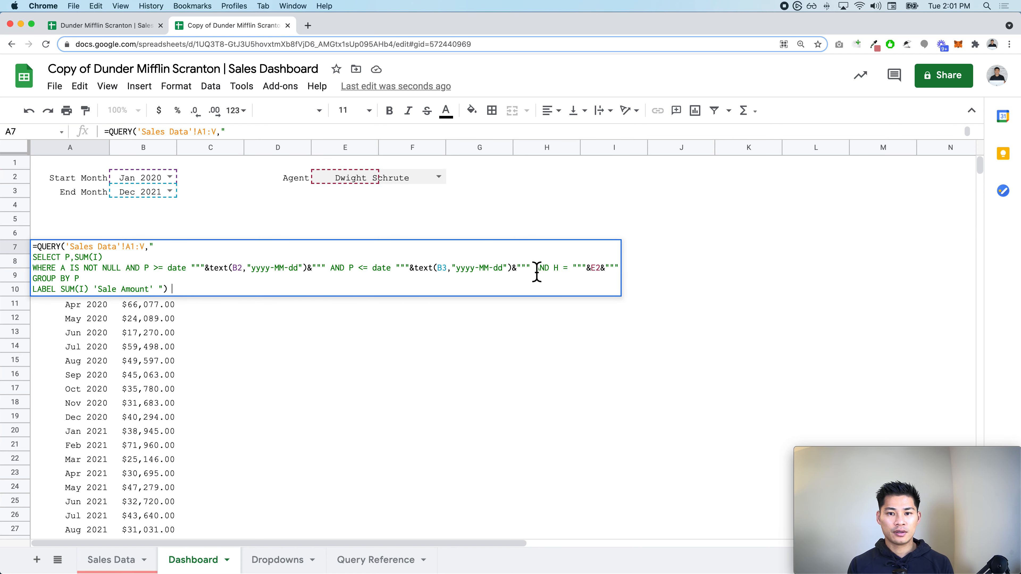
drag(545, 275, 621, 276)
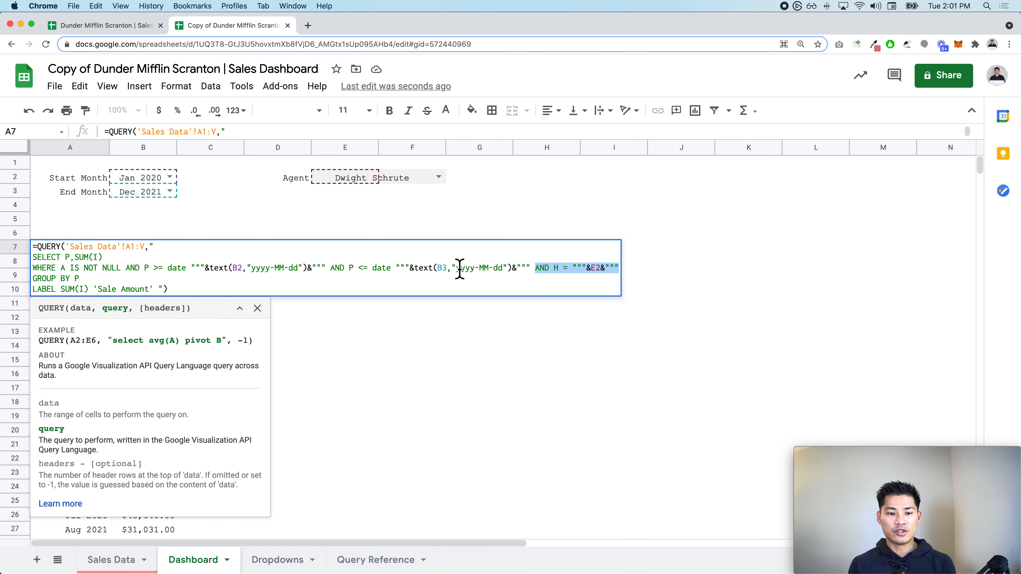
key(Escape)
click(137, 561)
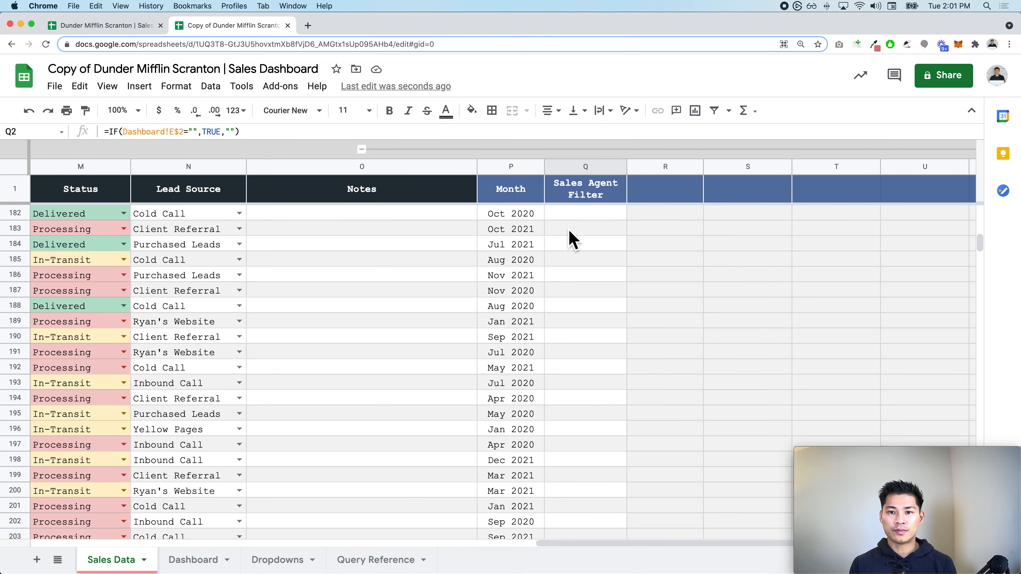
scroll(569, 230, up, 1)
click(576, 185)
key(Down)
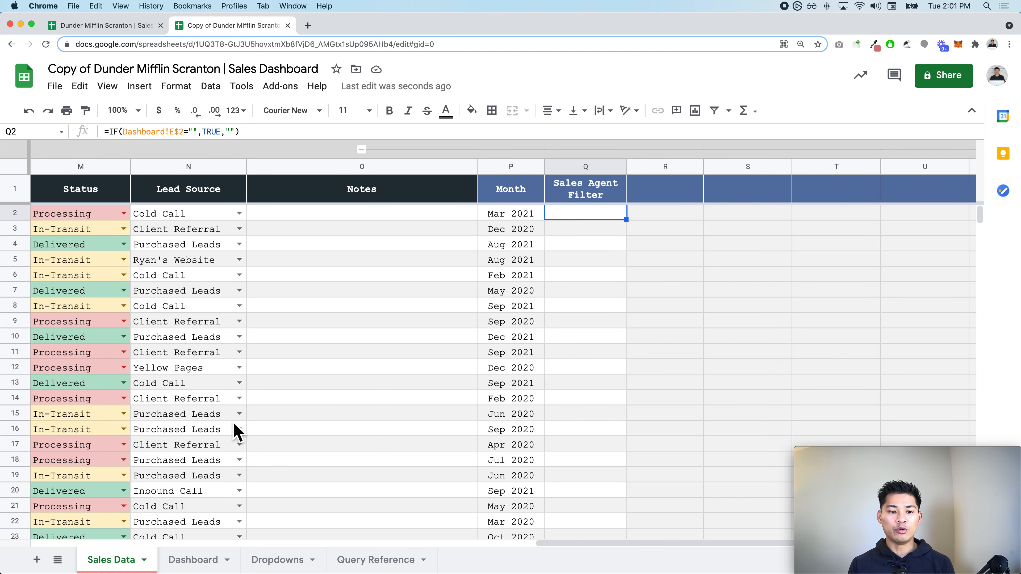
Step: Replace the agent condition on column H in the Dashboard's A7 QUERY formula with AND Q = TRUE
click(193, 560)
key(Up)
key(Down)
key(Return)
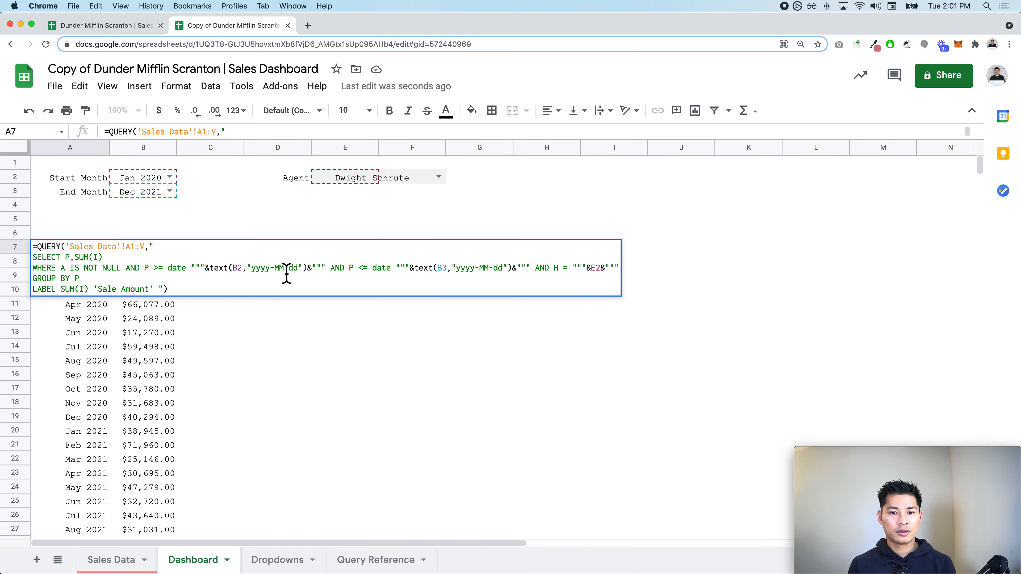
click(555, 275)
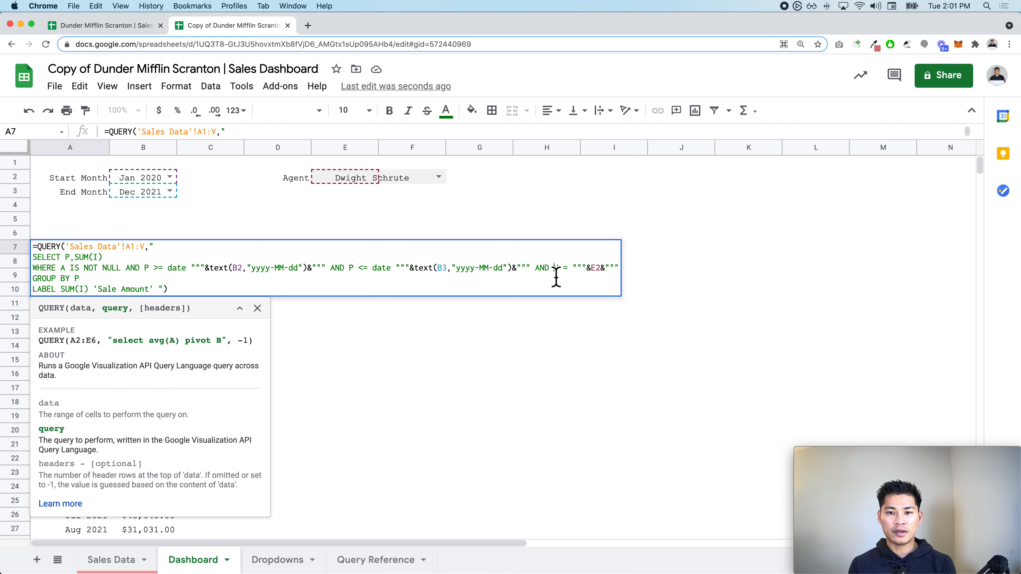
key(shift+End)
text(Q )
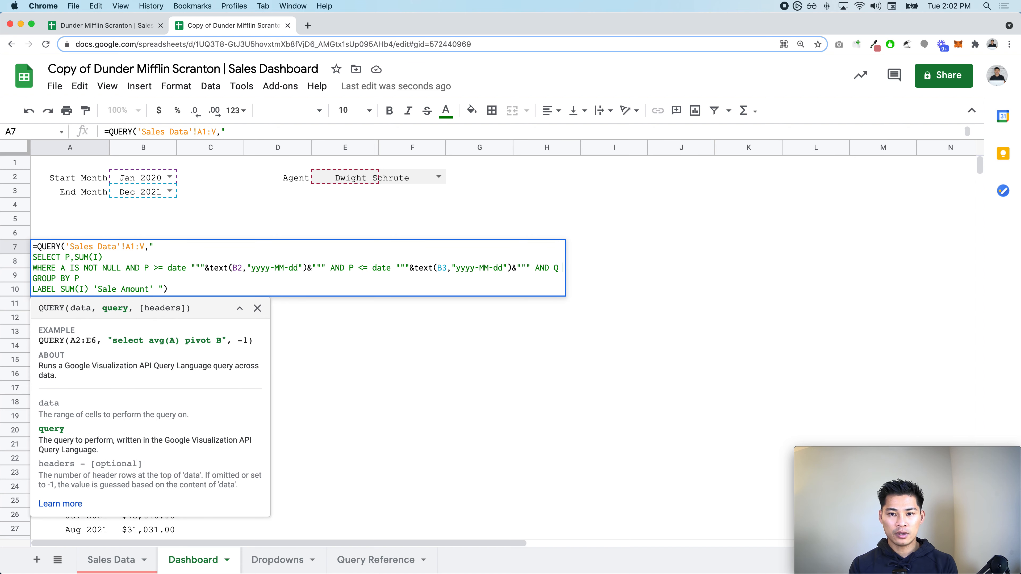
text(= TRUE)
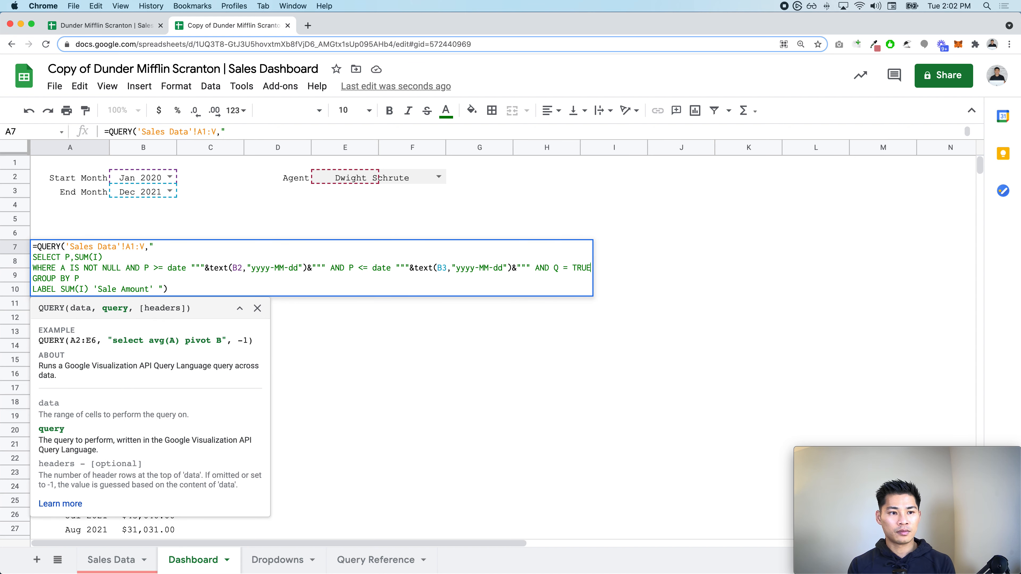
key(Return)
key(Up)
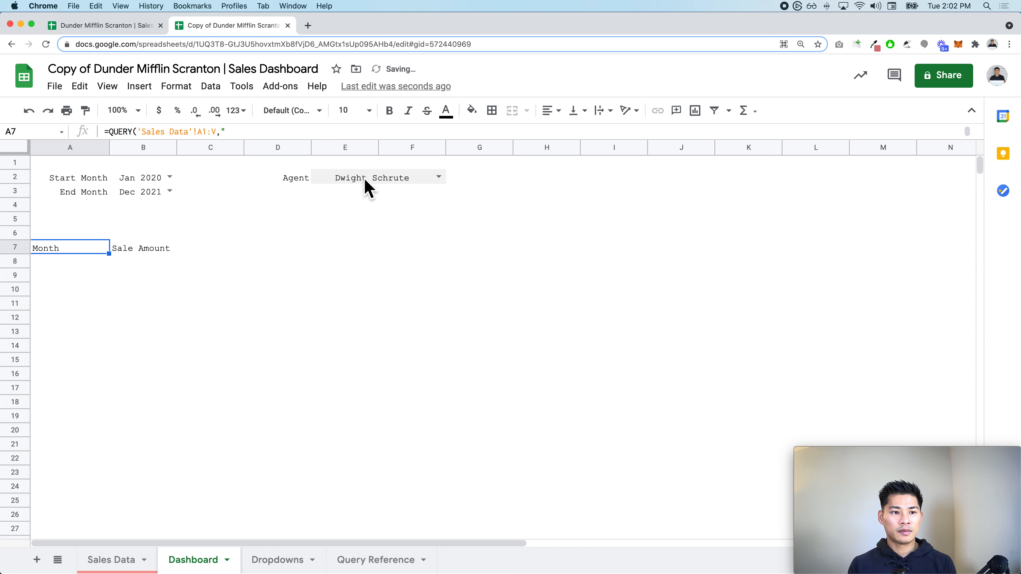
Step: Try quoting the value as 'TRUE' in the query's Q condition, and change it back to TRUE without quotes
key(Return)
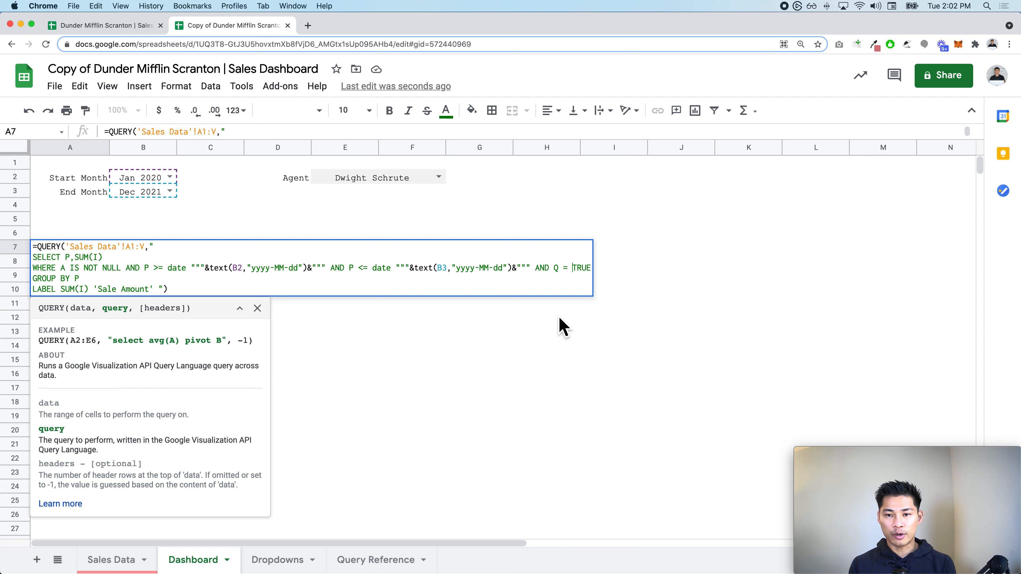
text('TRUE')
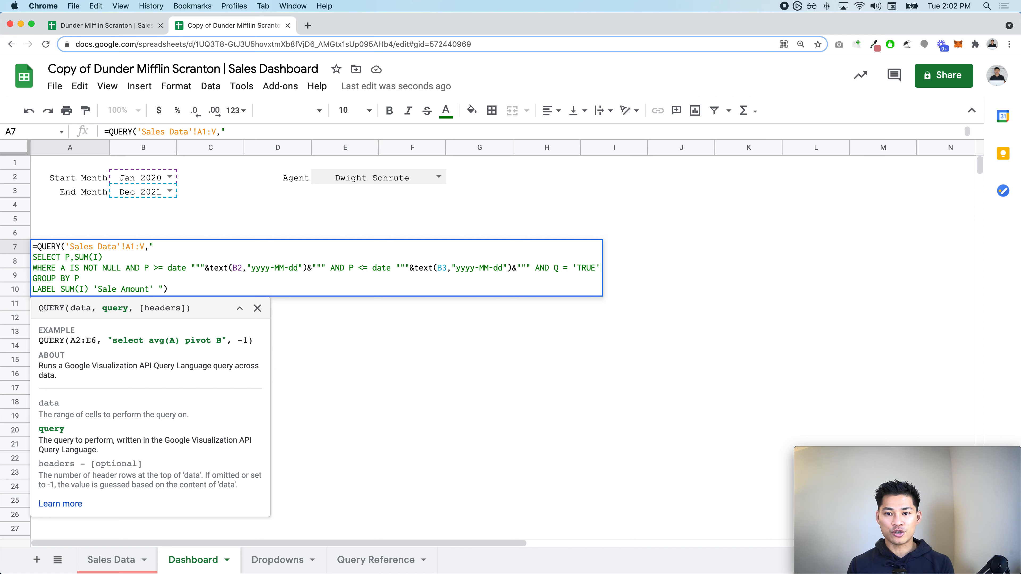
key(BackSpace)
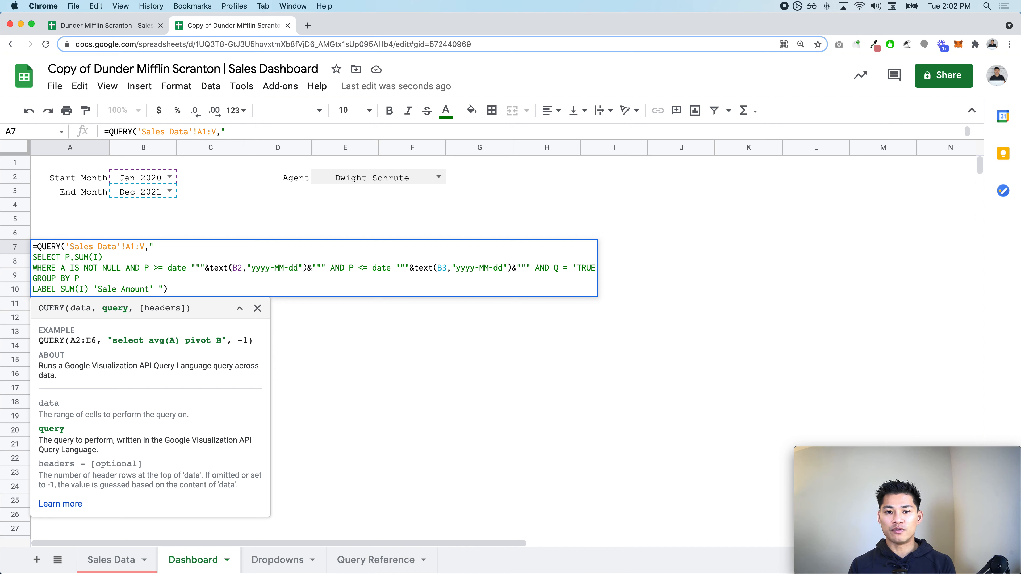
key(BackSpace)
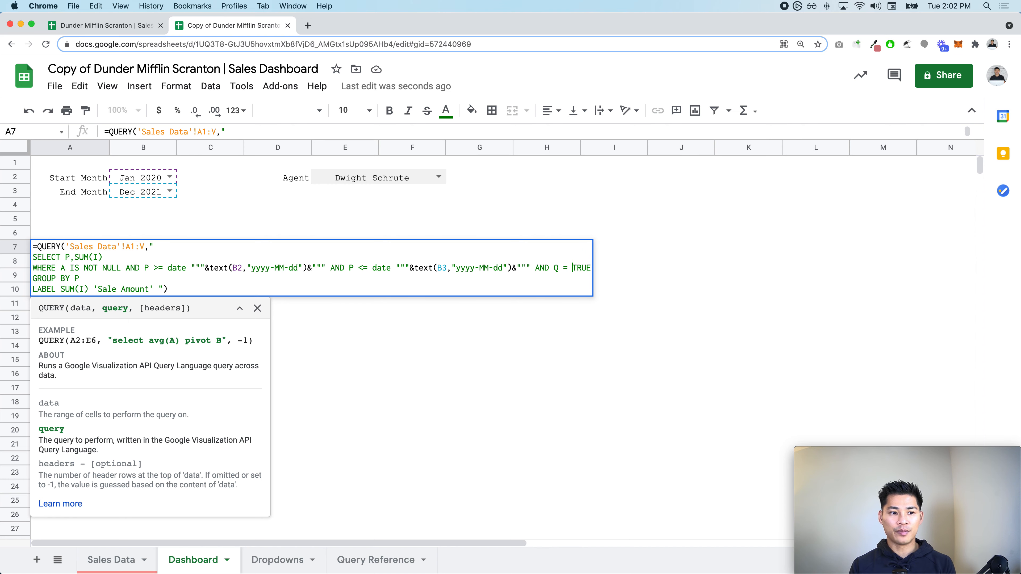
key(Return)
Step: Clear the Dashboard's Agent cell and check the Sales Agent Filter column and the monthly sales with no agent chosen
click(407, 181)
key(BackSpace)
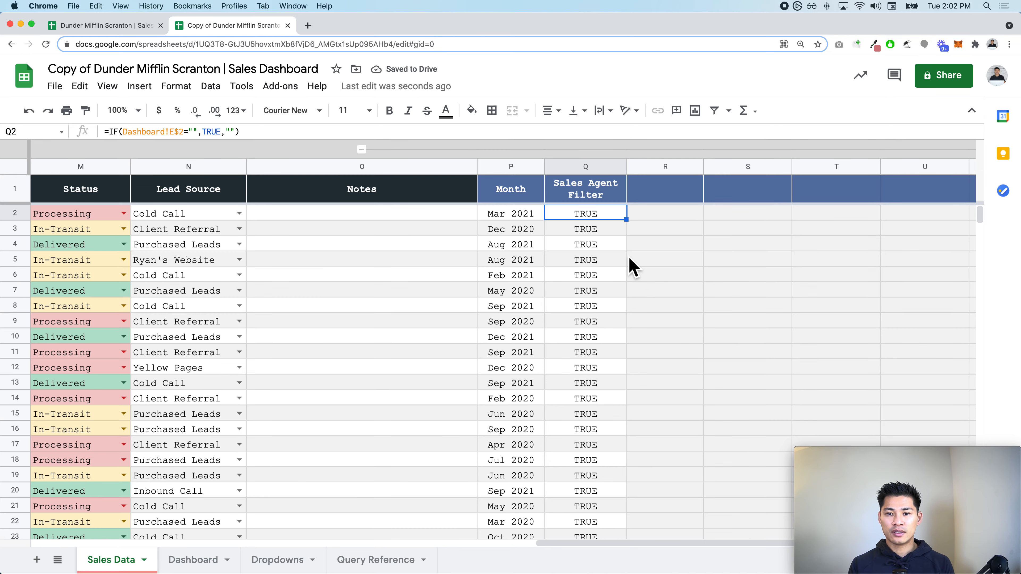
scroll(597, 257, down, 2)
scroll(594, 249, down, 10)
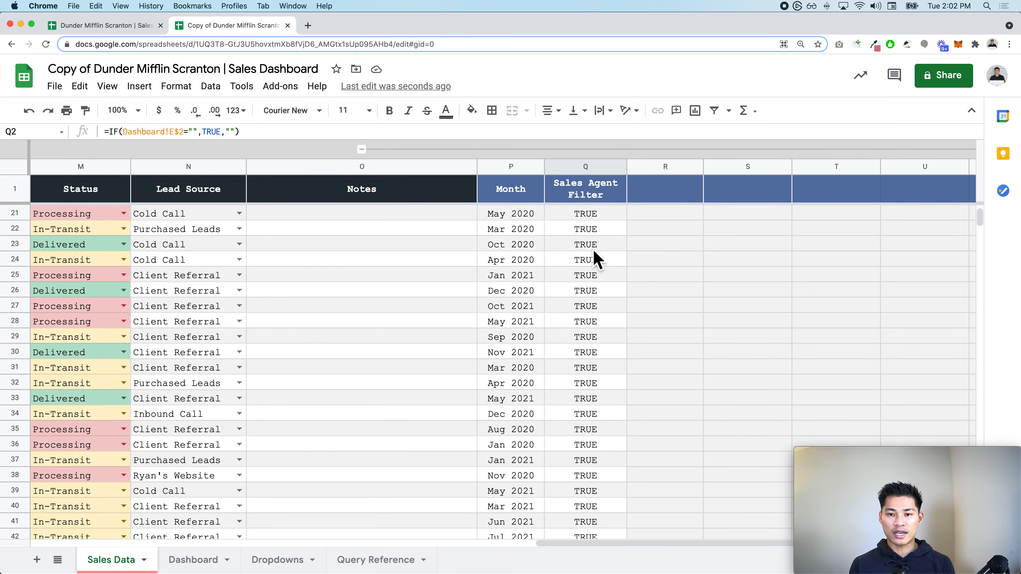
click(198, 560)
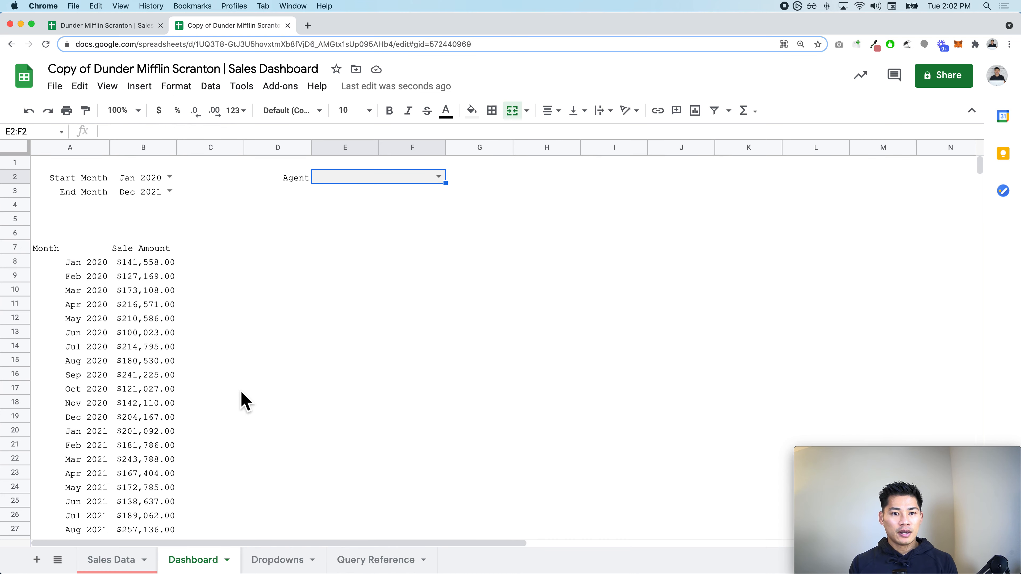
click(138, 560)
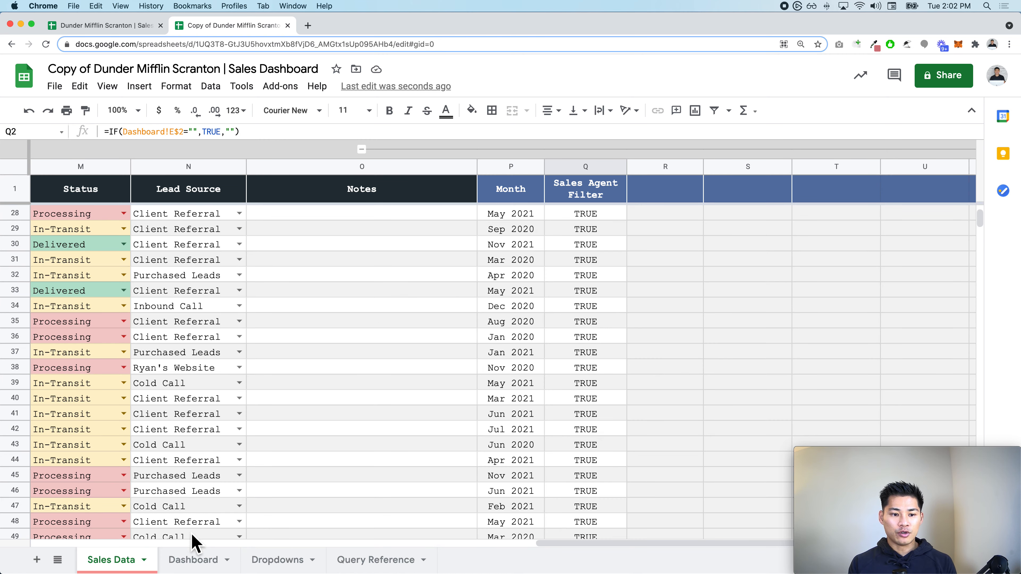
Step: Choose the third agent in the list again for the Dashboard's Agent cell and return to the Sales Data sheet
click(193, 558)
click(441, 178)
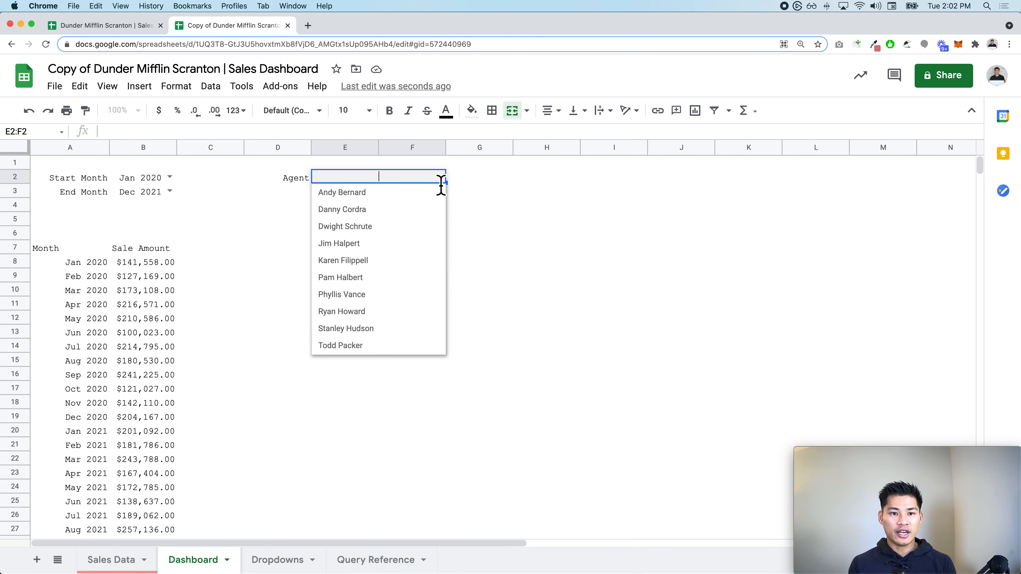
click(399, 227)
click(137, 558)
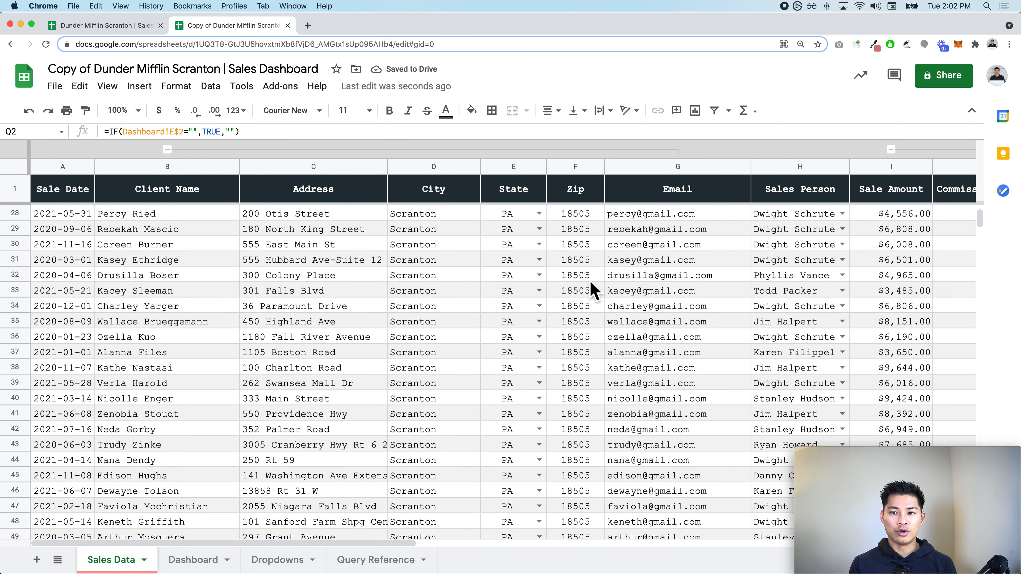
Step: Replace the final empty-string argument of the IF formula in Q2, under Sales Agent Filter, with the start of a nested IF
scroll(762, 285, right, 15)
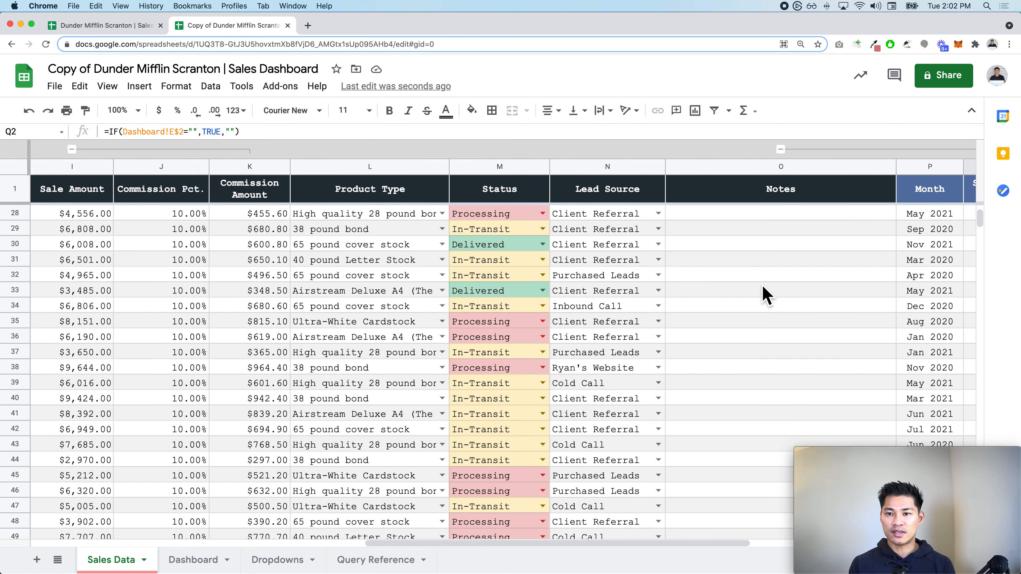
click(505, 189)
key(Down)
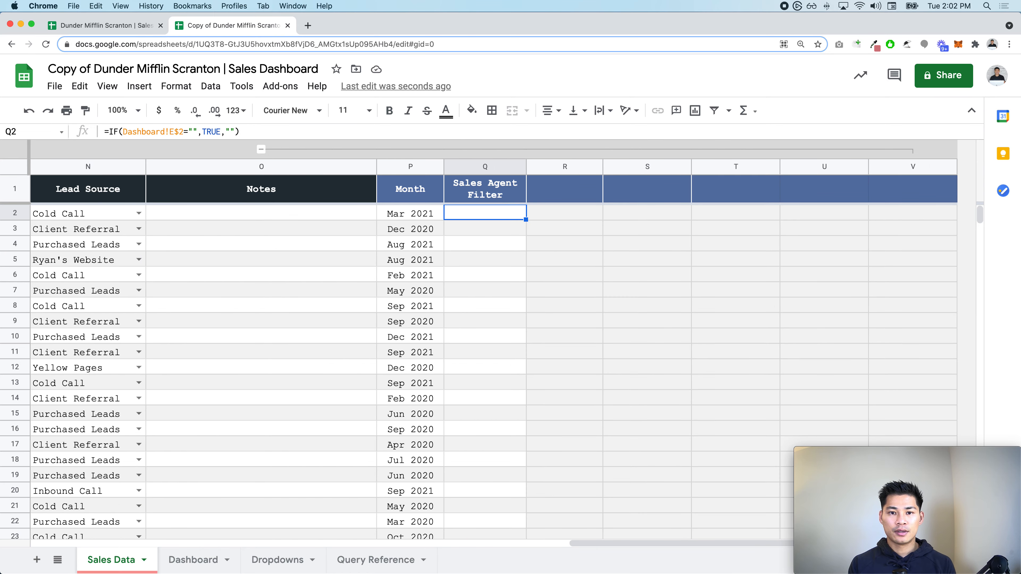
double_click(524, 213)
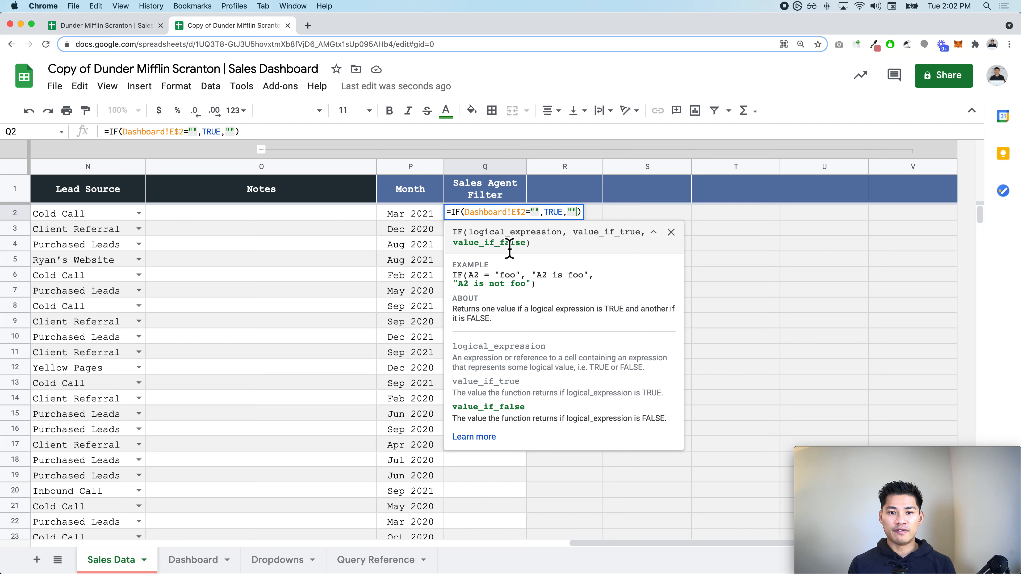
key(BackSpace)
key(BackSpace)
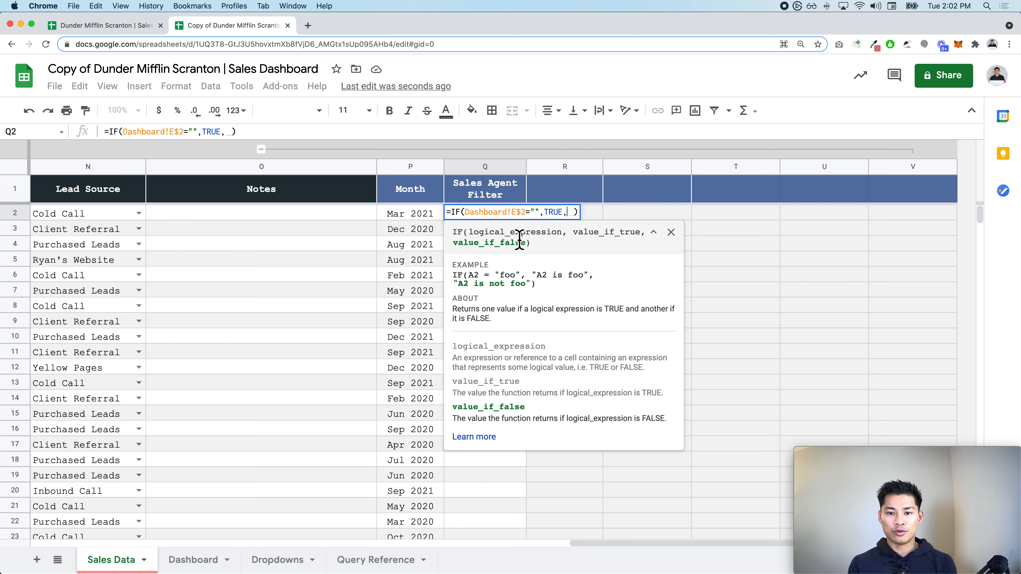
text(IF)
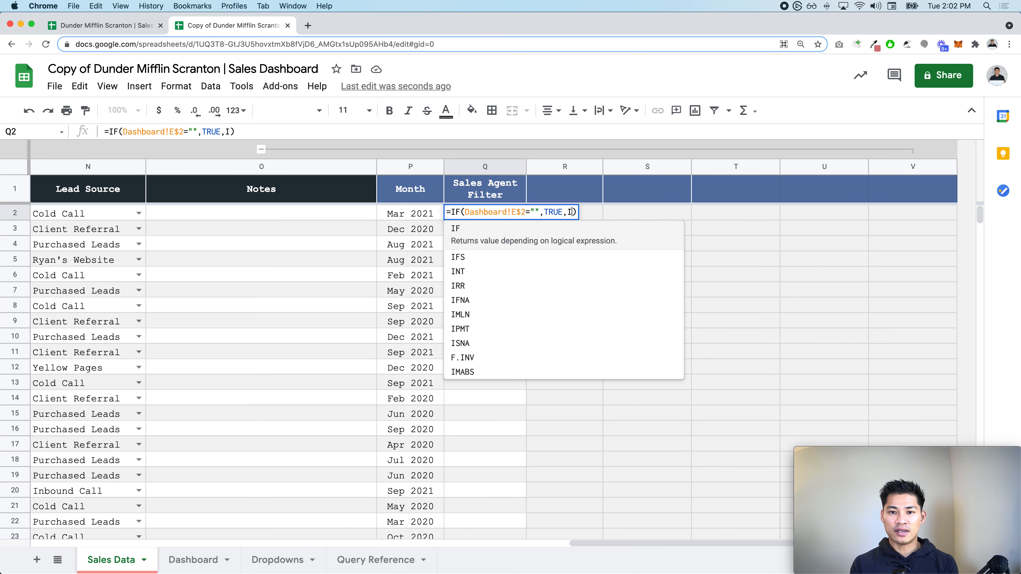
text(()
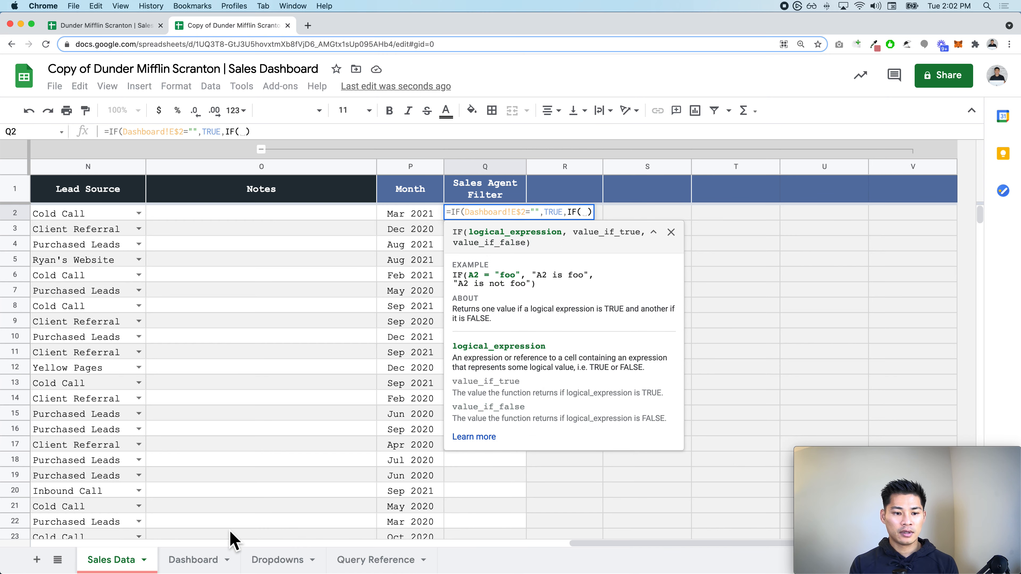
Step: Set the nested IF's condition to compare the Dashboard's Agent cell with the row's Sales Person, as Dashboard!E2=H2
click(212, 560)
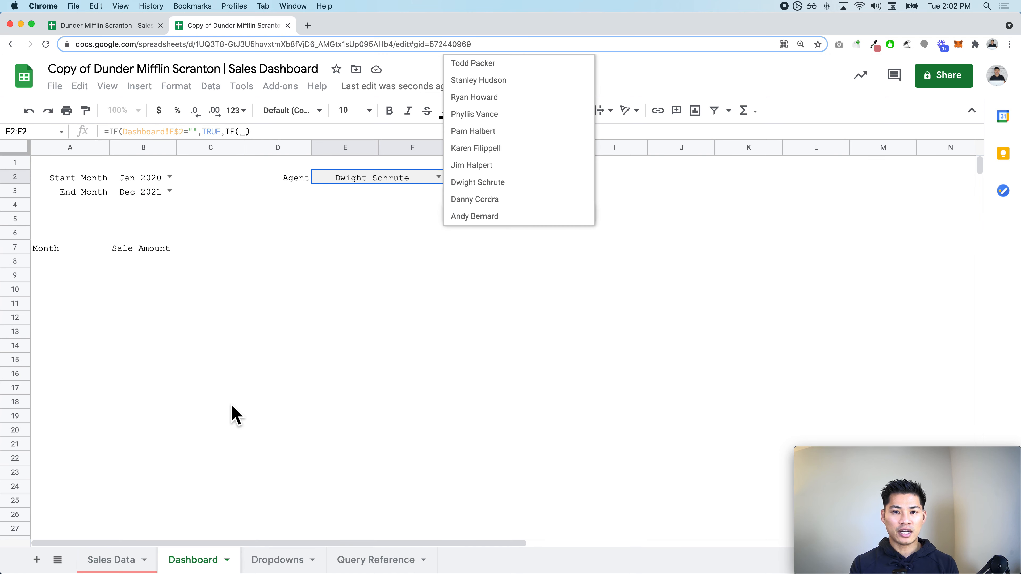
click(368, 184)
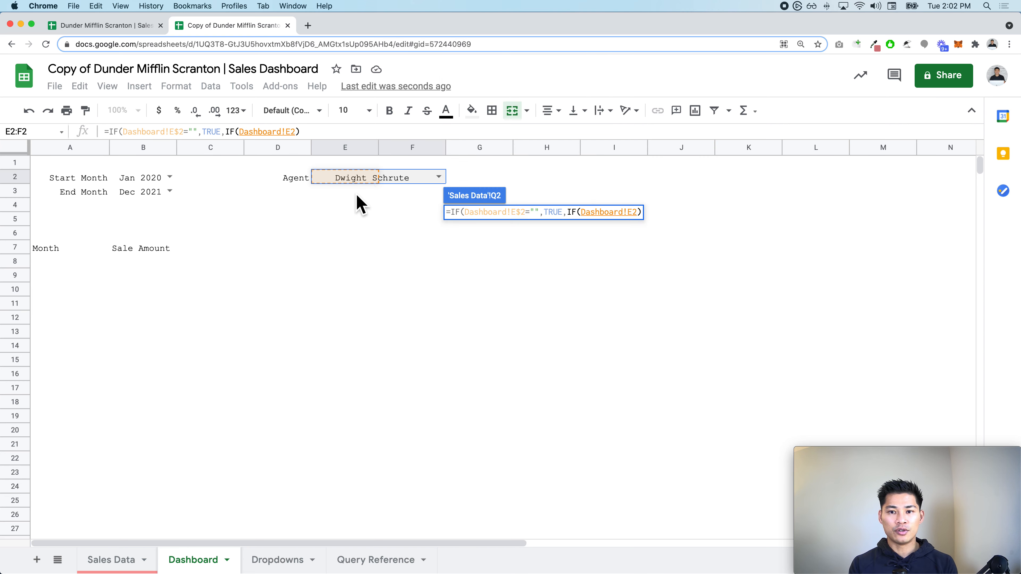
text(=)
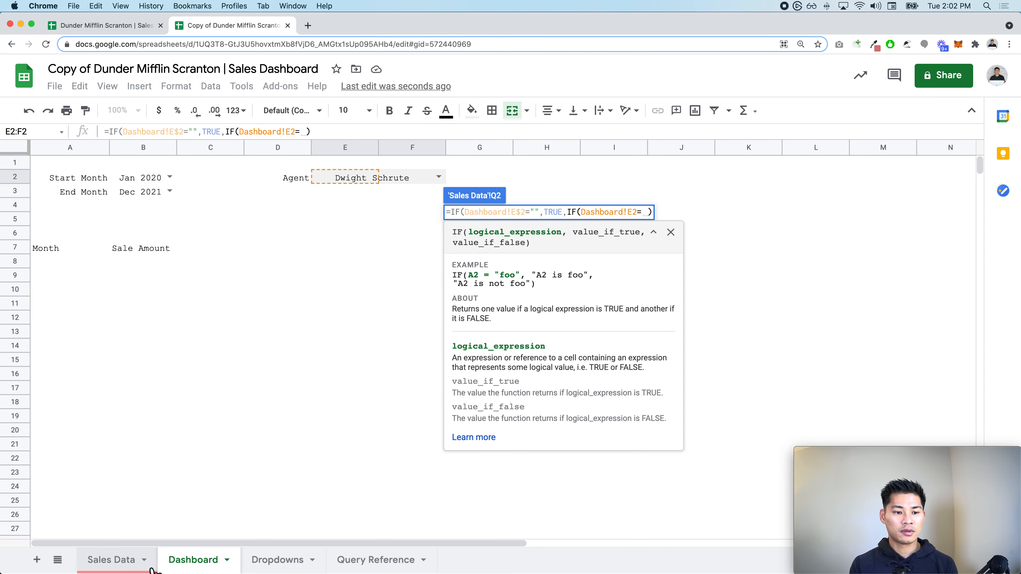
click(144, 567)
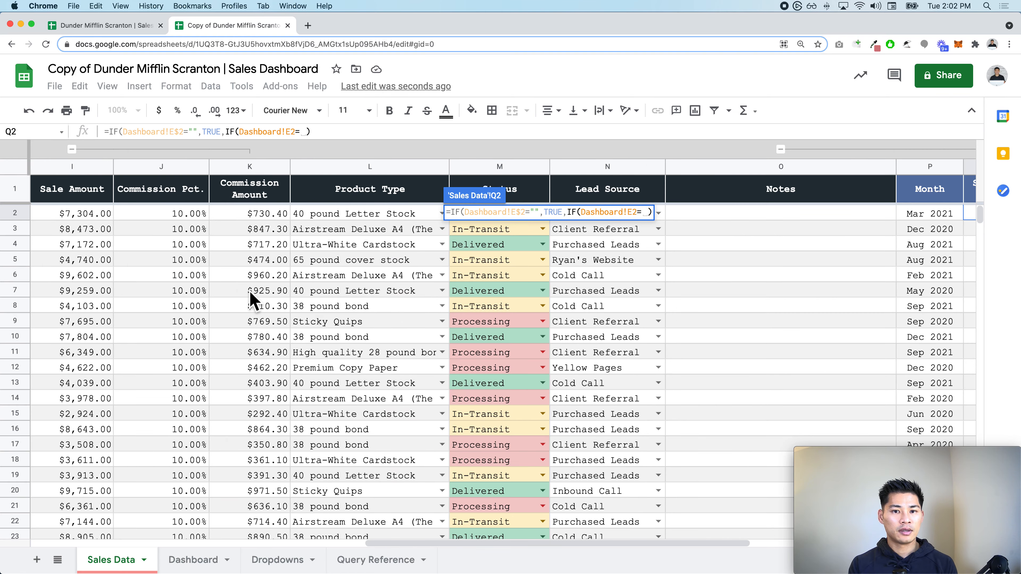
scroll(253, 300, left, 5)
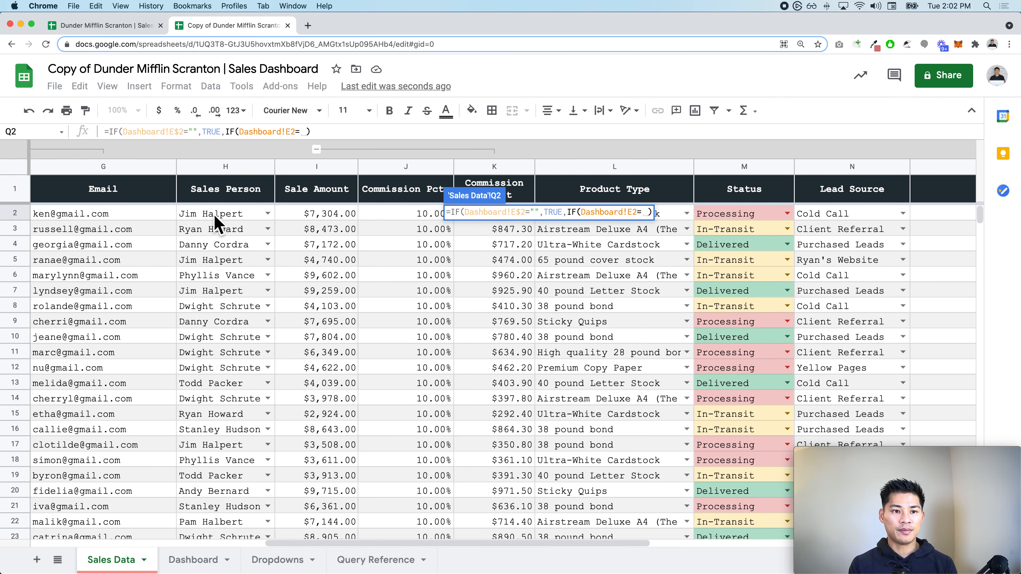
click(216, 219)
Step: Complete the nested IF in Q2 so it returns TRUE for a match and an empty string "" otherwise
text(,TRU)
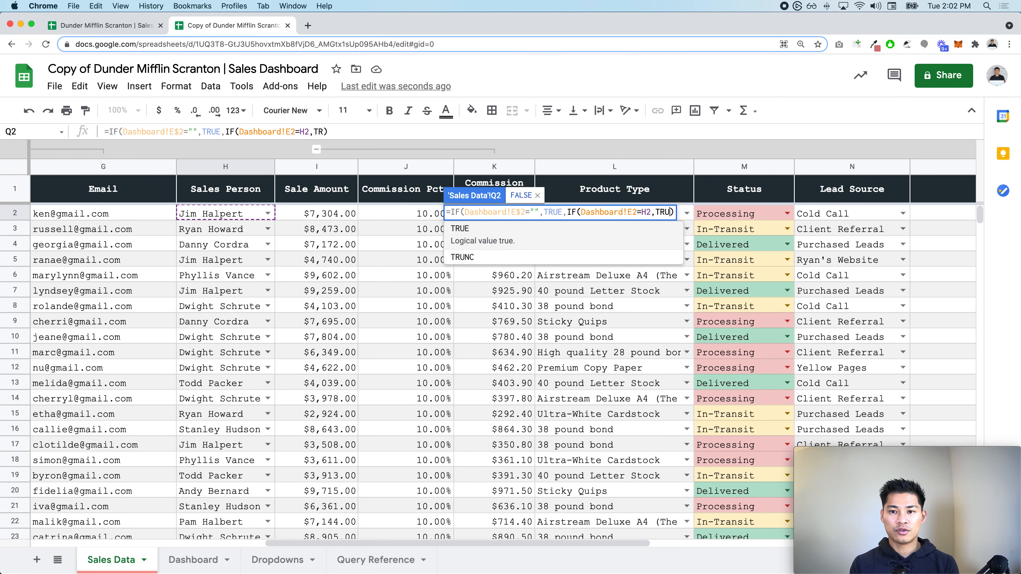
key(Tab)
text(,"")
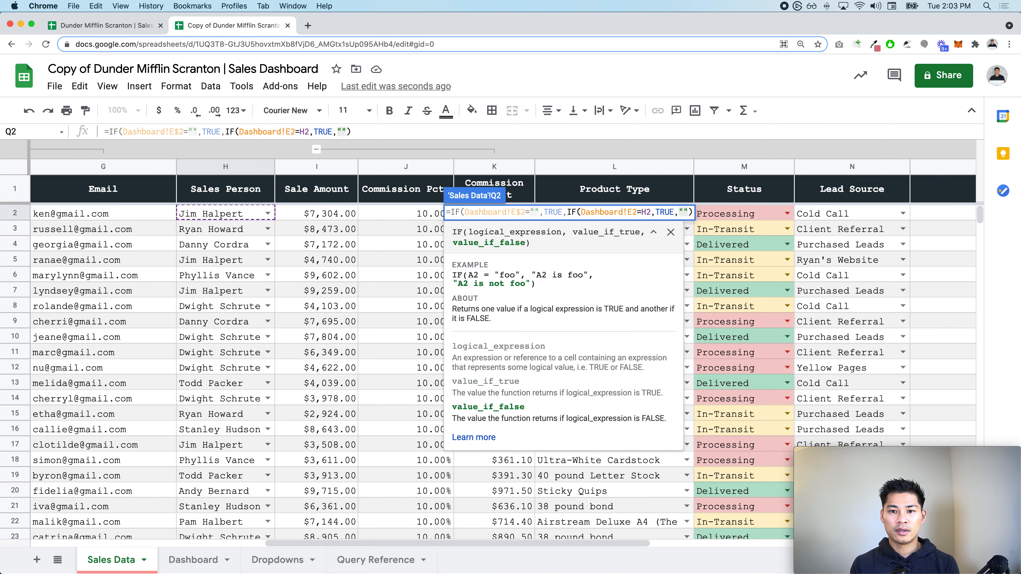
key(Return)
key(Up)
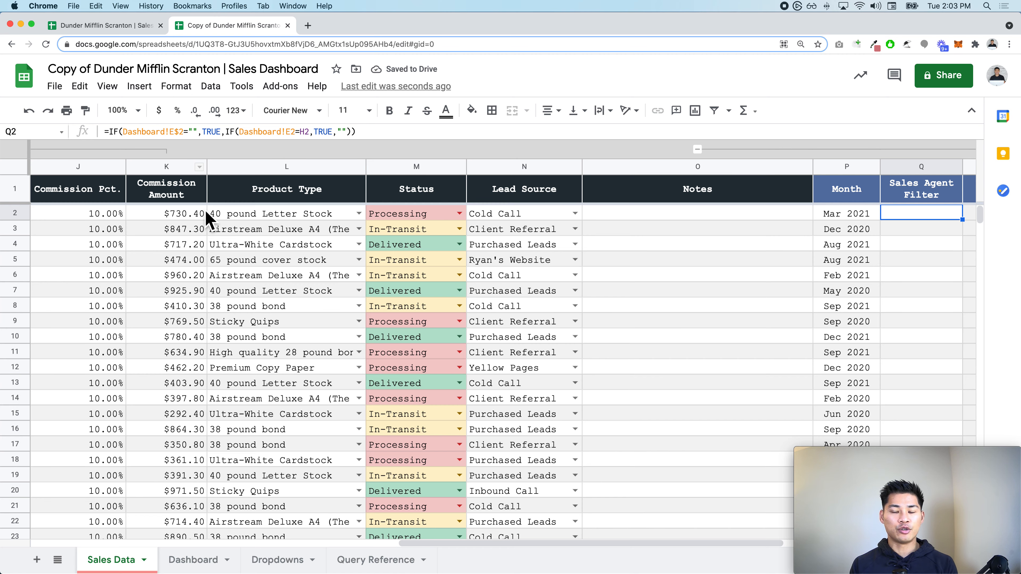
Step: Lock the row of the nested reference in Q2 as Dashboard!E$2 and fill the formula down the Sales Agent Filter column
click(292, 132)
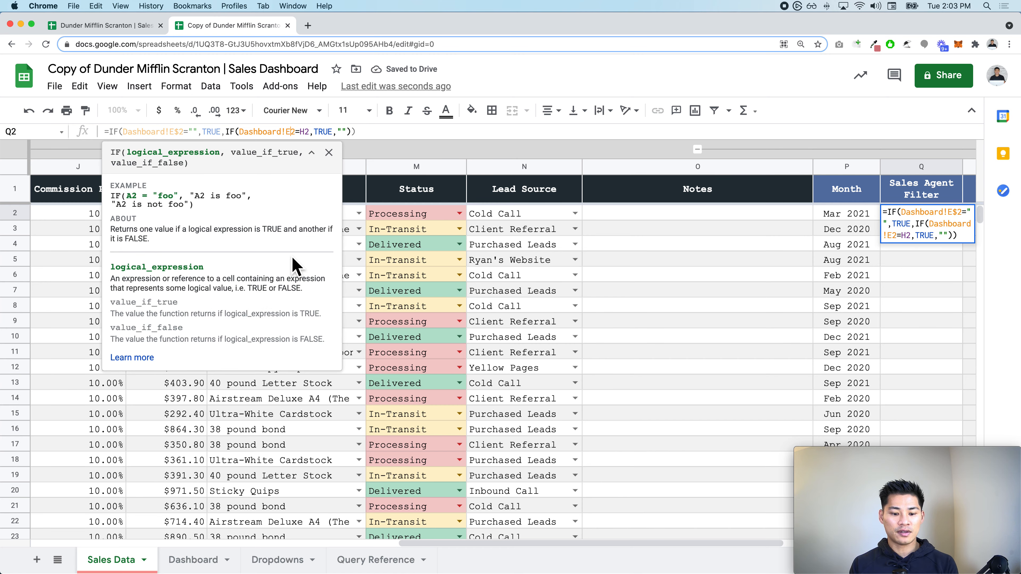
text($)
key(Return)
key(Up)
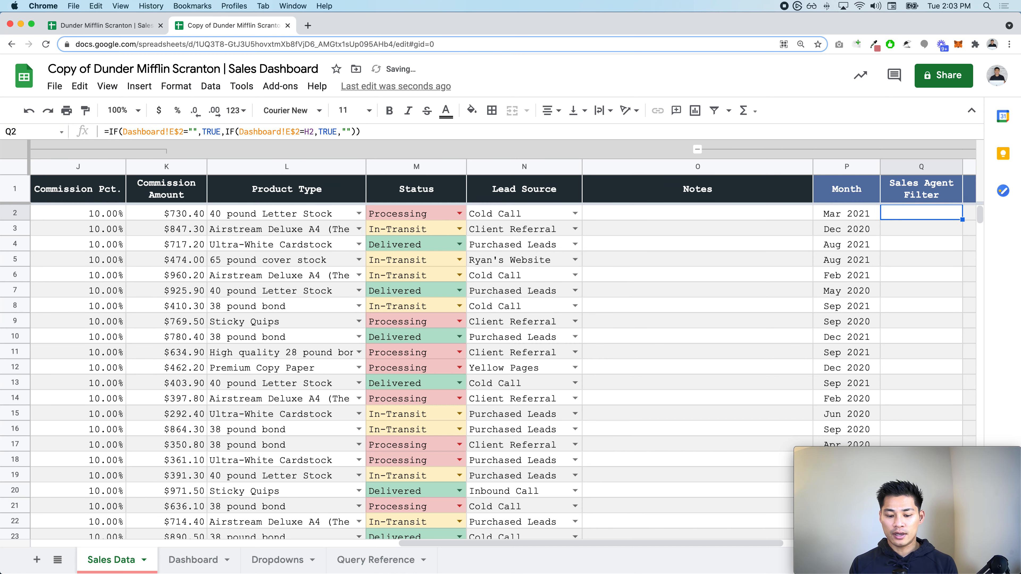
key(super+shift+Down)
key(super+d)
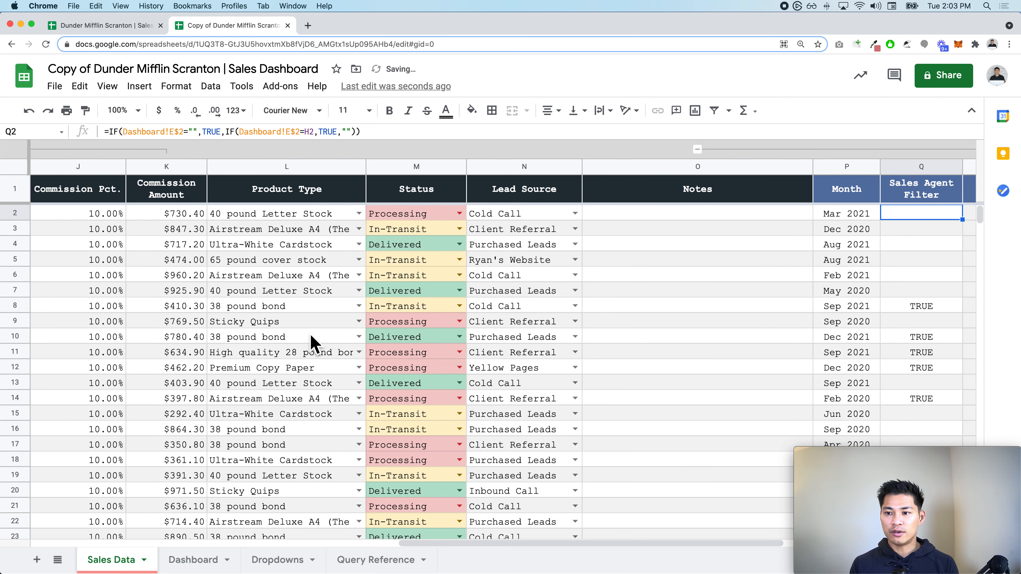
Step: Check the Dashboard's monthly sales, and collapse the column groups C to G and J to K on the Sales Data sheet
click(193, 560)
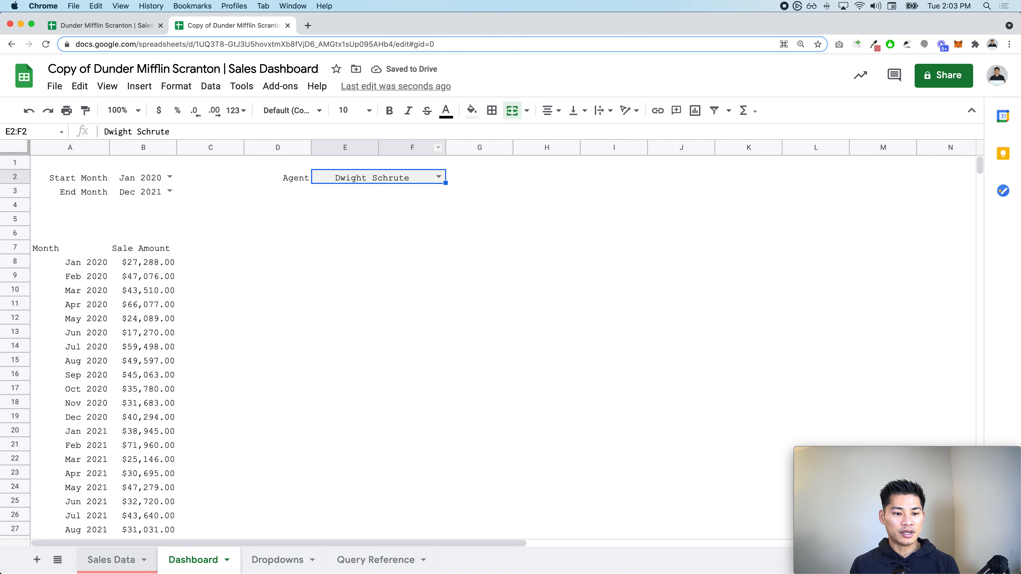
click(111, 560)
scroll(220, 337, left, 10)
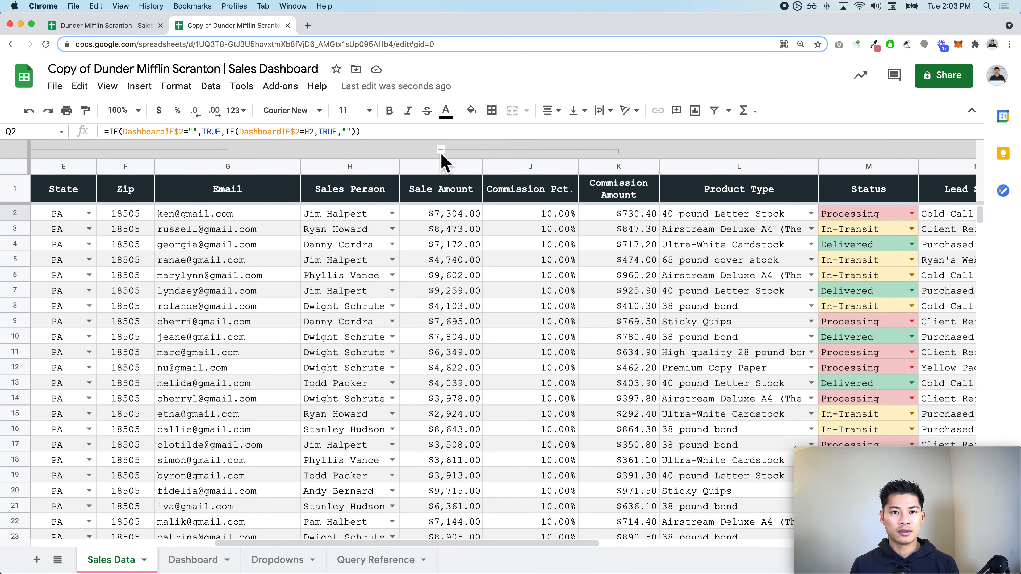
click(441, 149)
scroll(192, 185, left, 6)
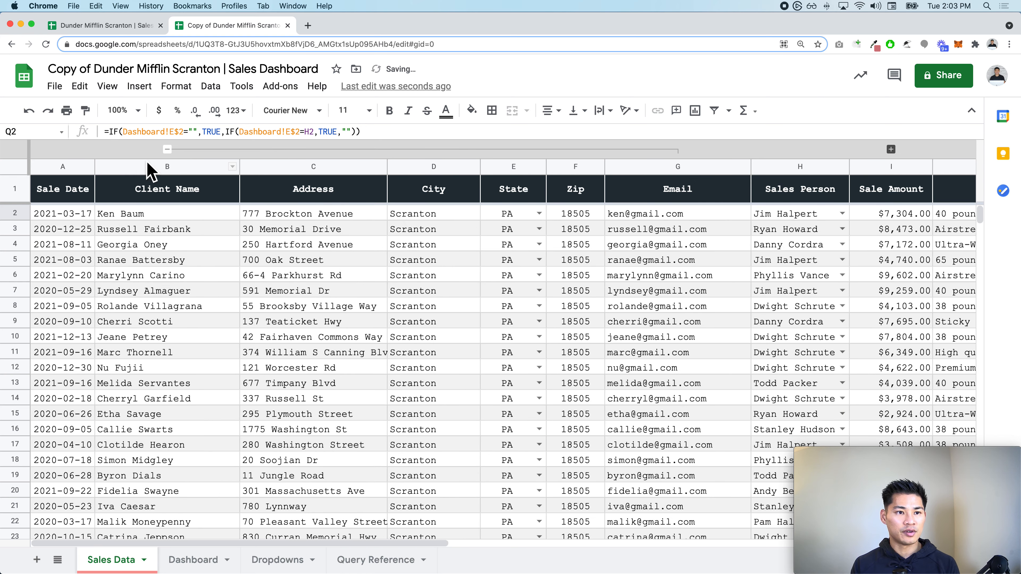
click(167, 150)
scroll(487, 266, down, 1)
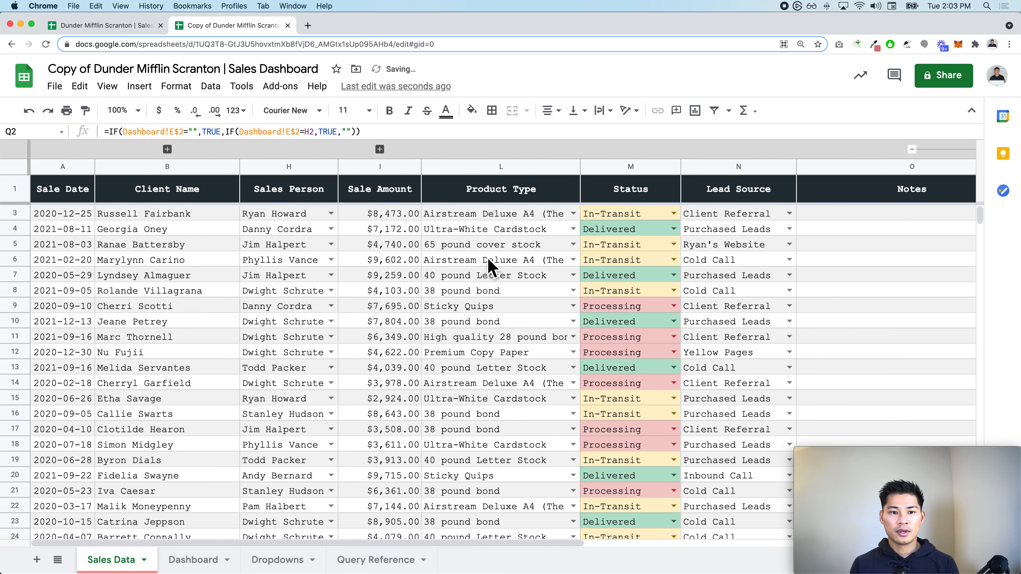
Step: Highlight rows 8 and 11 and compare their Sales Person with the value in the Sales Agent Filter column
click(292, 293)
key(shift+space)
scroll(313, 300, right, 5)
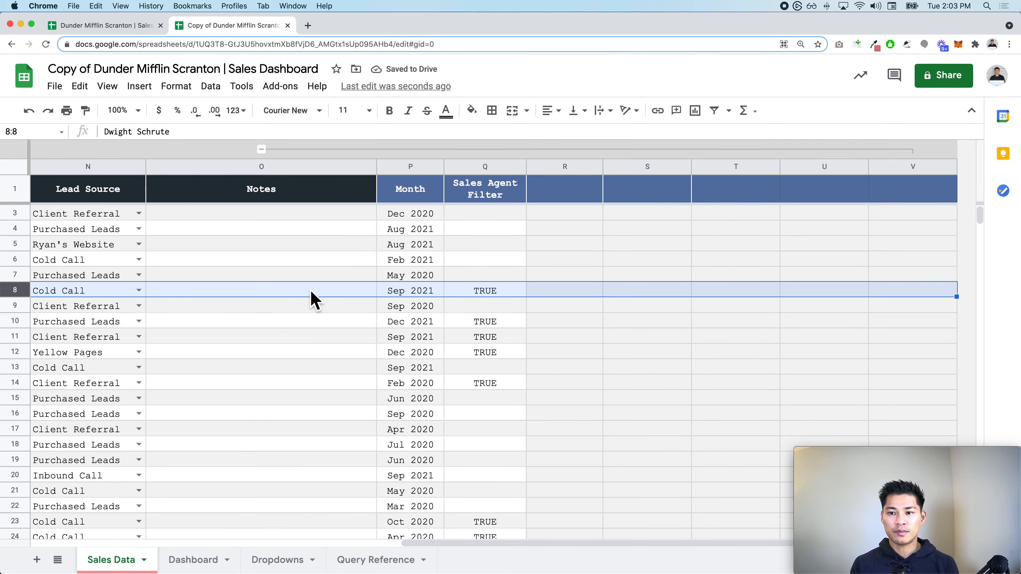
scroll(479, 306, left, 5)
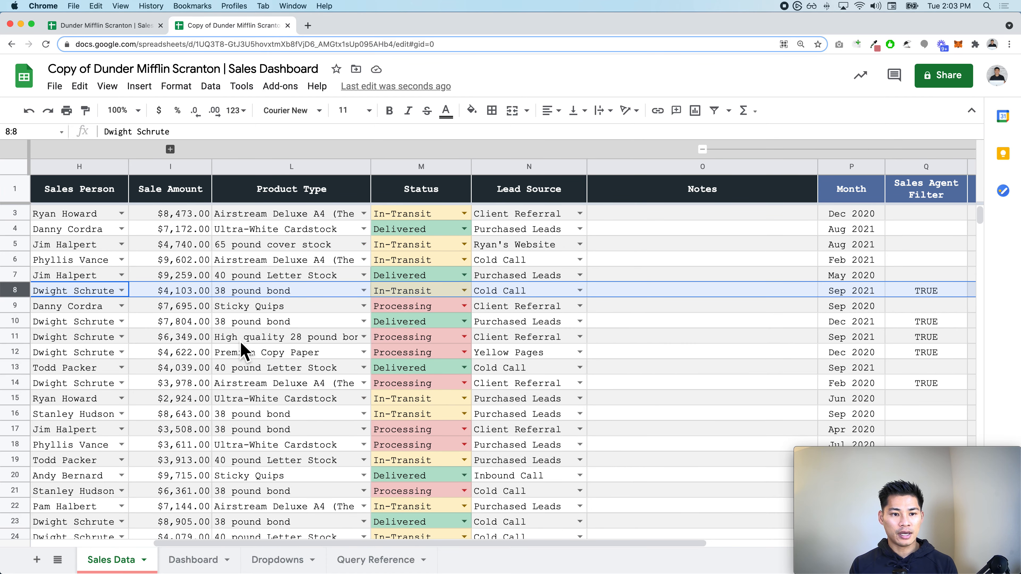
click(98, 339)
key(shift+space)
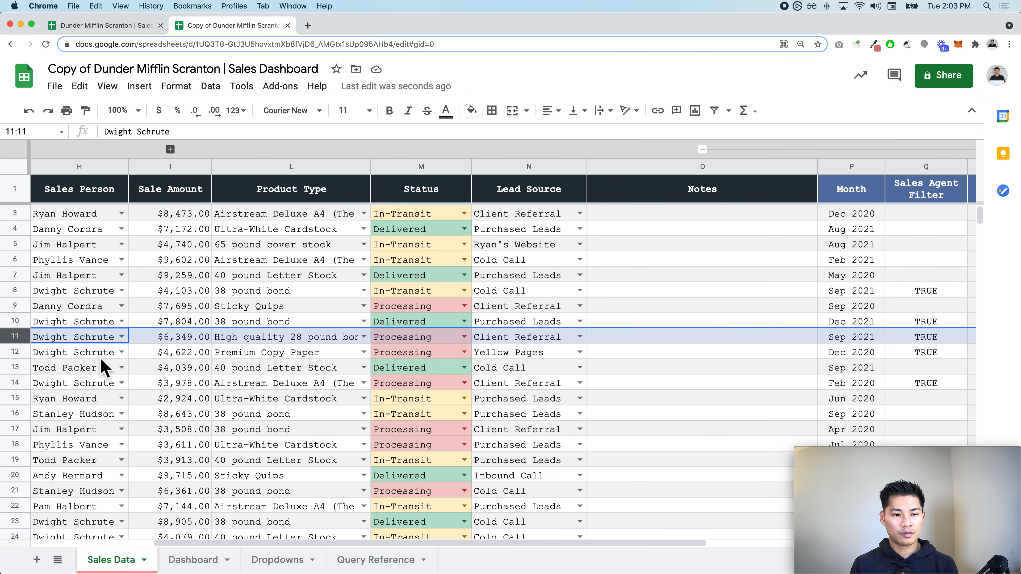
scroll(245, 463, right, 1)
scroll(245, 463, up, 1)
Step: Clear the Dashboard's Agent cell and inspect the monthly sales with no agent chosen
click(194, 560)
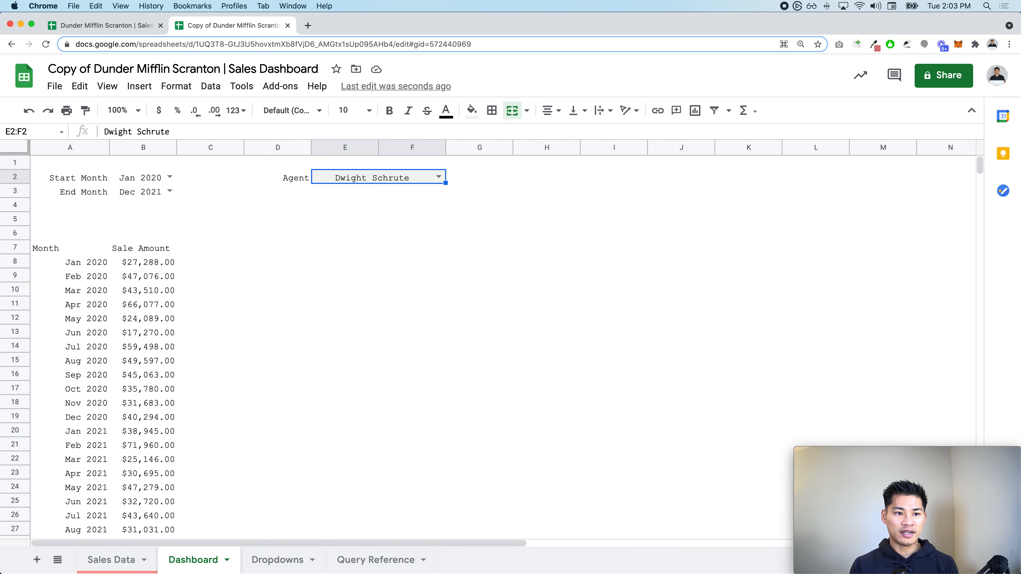
key(Delete)
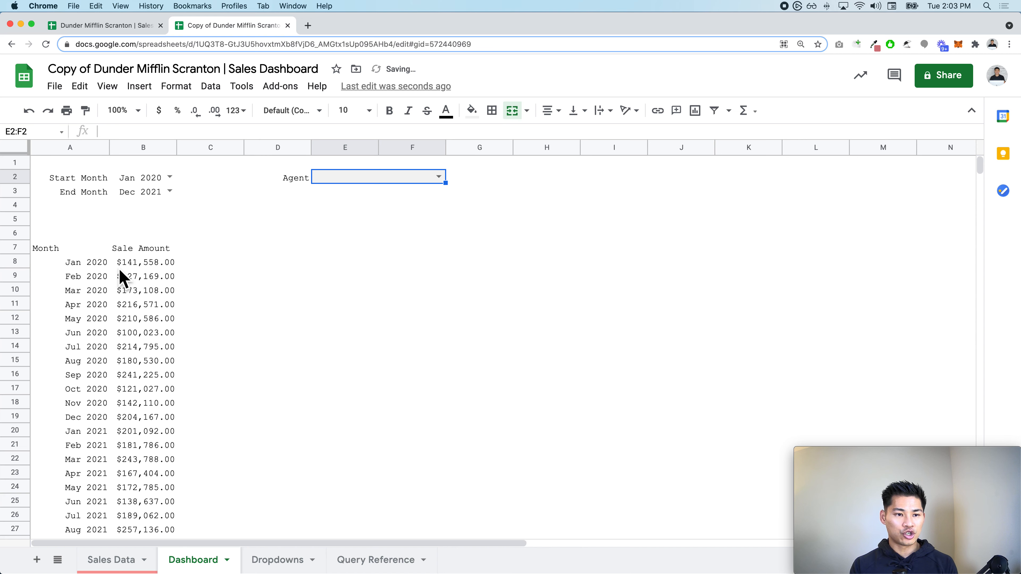
click(120, 267)
Step: Enter the label Total in cell A6, directly above the Month header on the Dashboard
click(105, 232)
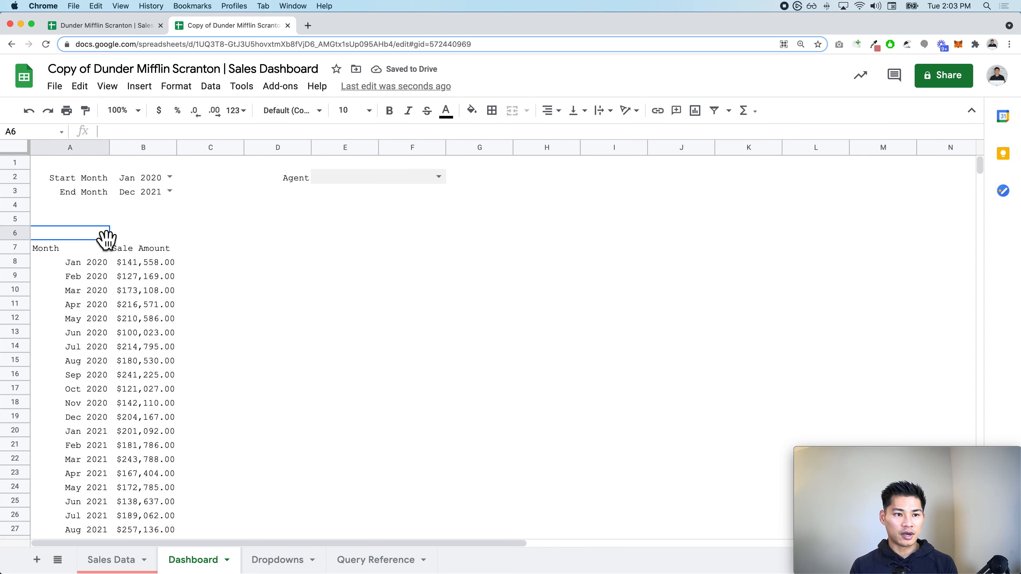
text(=)
key(BackSpace)
text(Total)
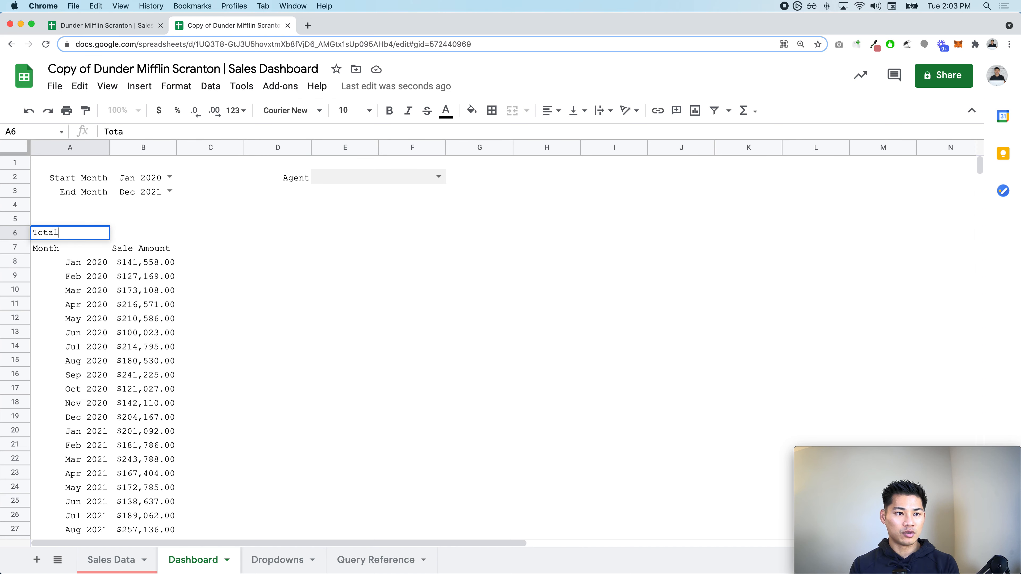
key(Tab)
Step: Sum the sale amounts in B6 with =SUM(B8:B) and widen column B to fit the total
text(=SUM*)
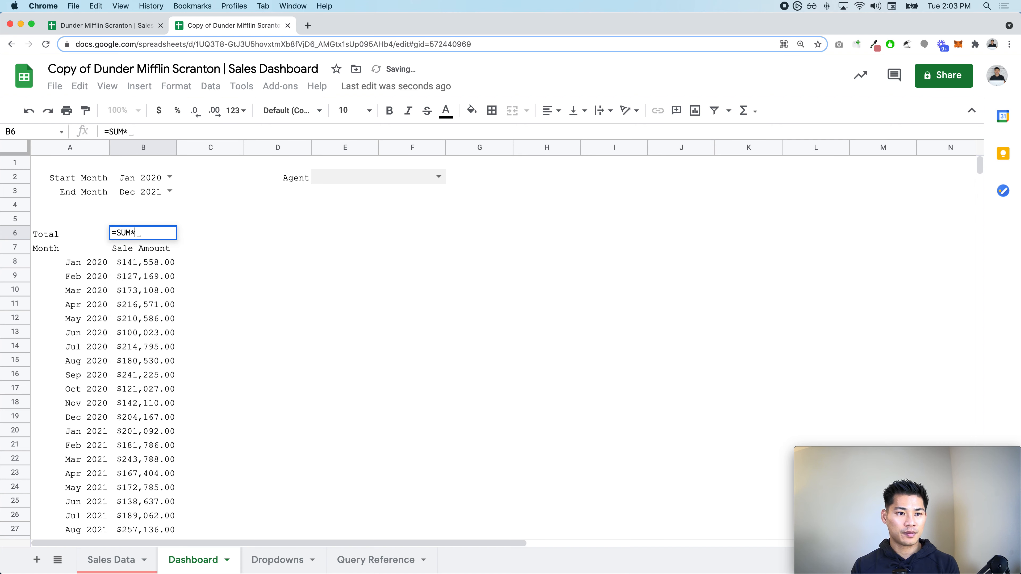
key(BackSpace)
text((B8:B)
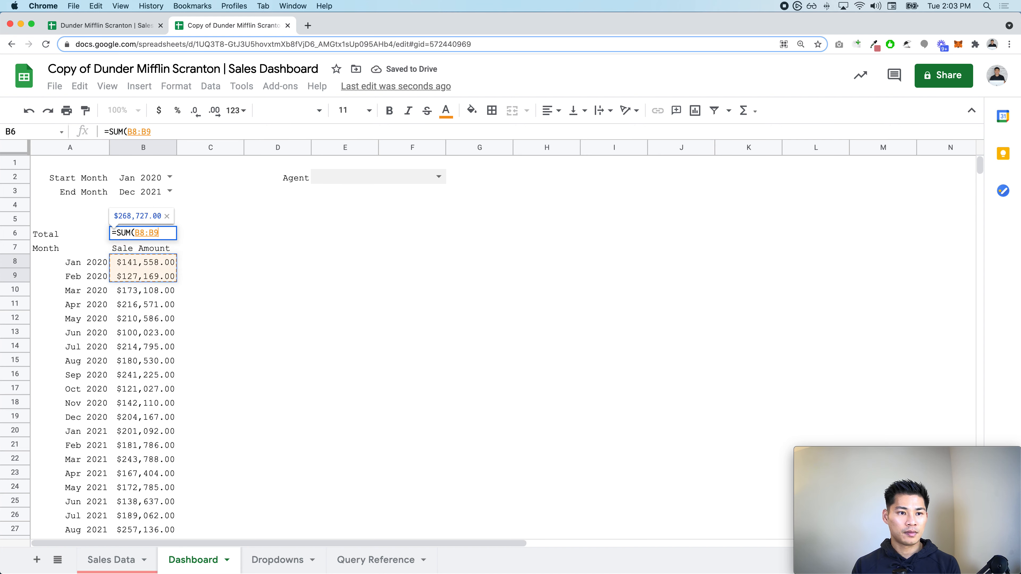
key(Return)
key(Down)
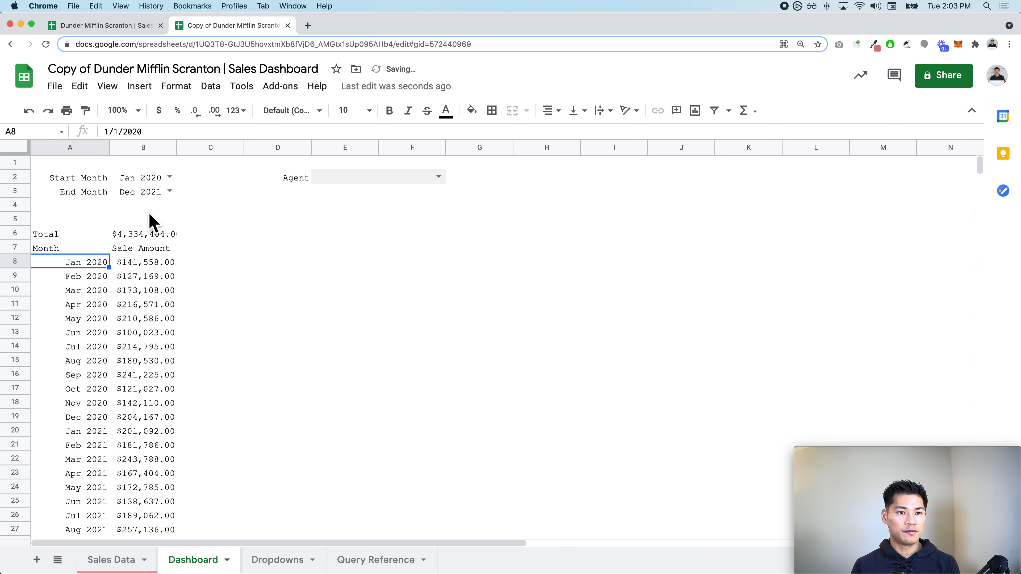
drag(179, 148, 205, 149)
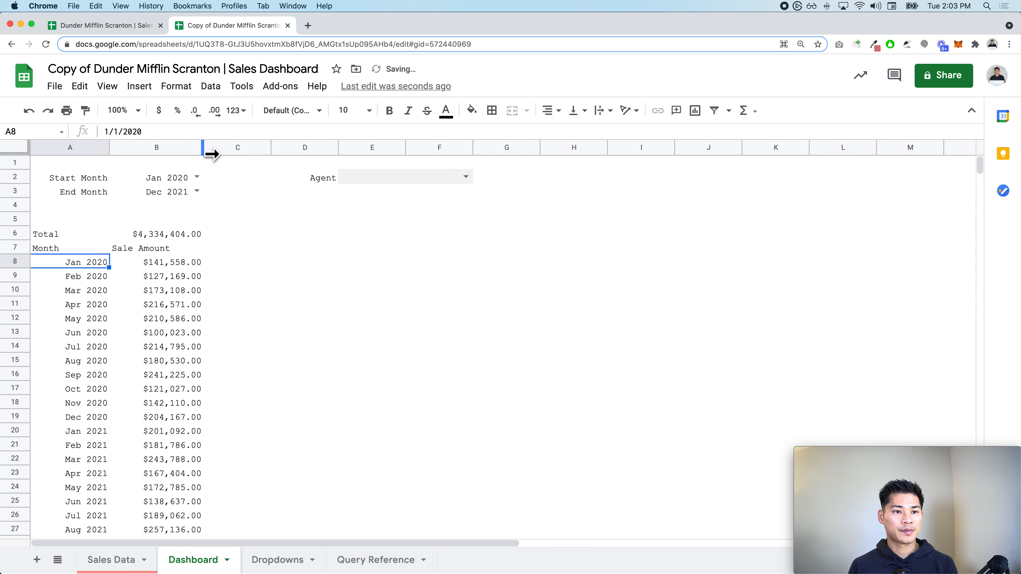
Step: Choose the third and then the eighth agent in the list for the Dashboard's Agent cell, checking the total in B6
click(466, 177)
click(450, 226)
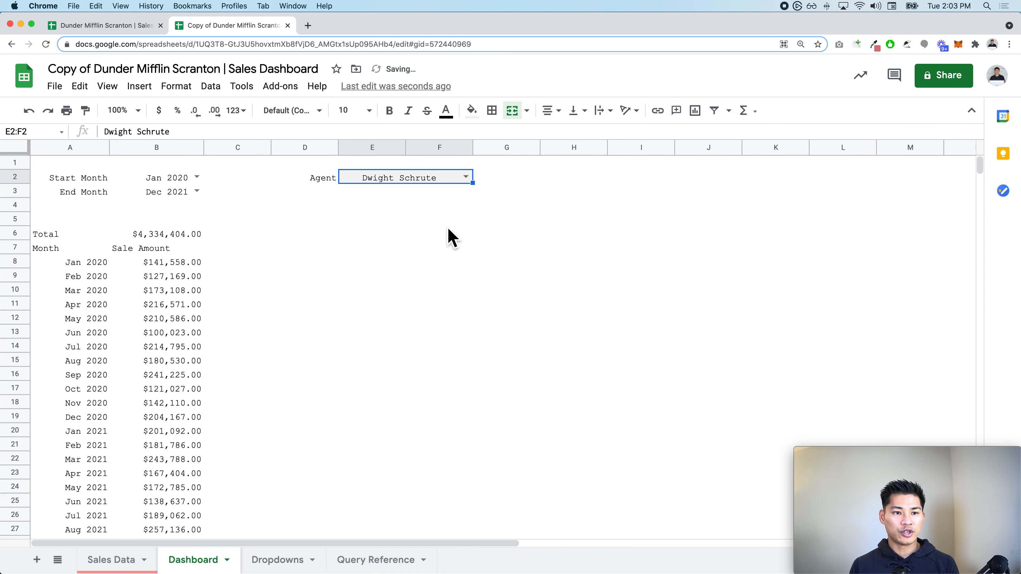
click(197, 235)
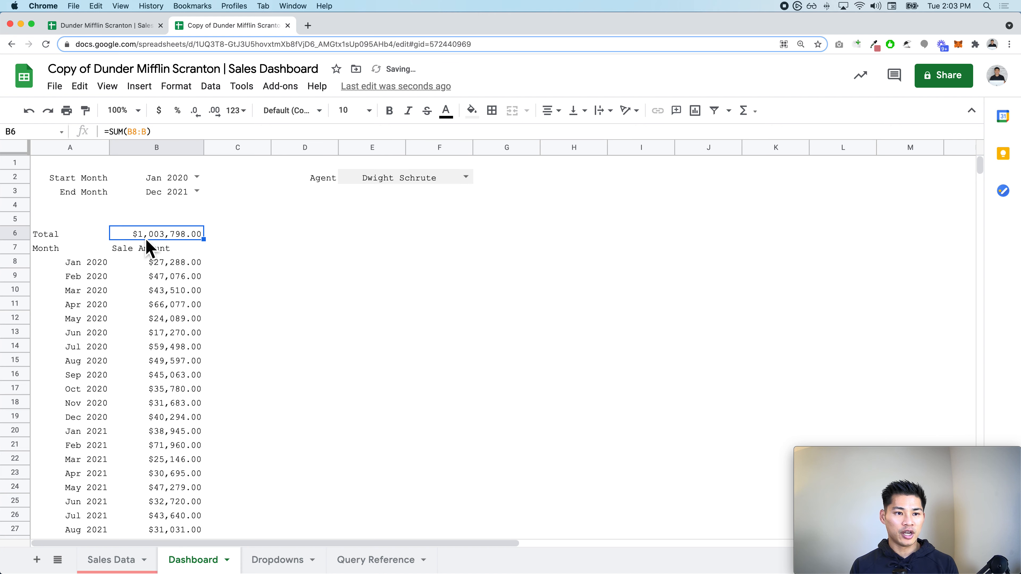
click(465, 177)
click(406, 314)
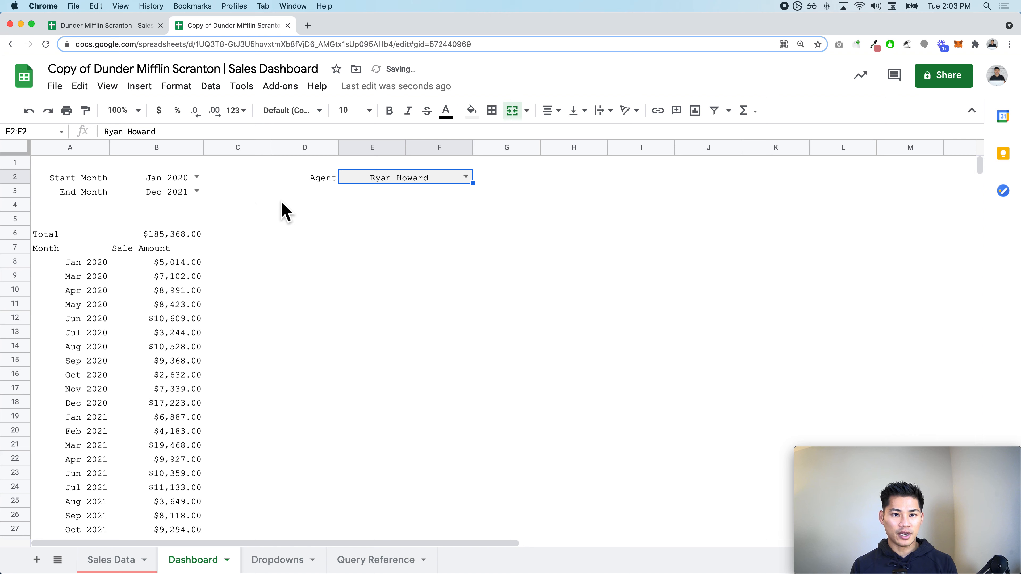
Step: Enter the right-aligned label Status in cell D3 of the Dashboard, below the Agent label
click(329, 195)
text(S)
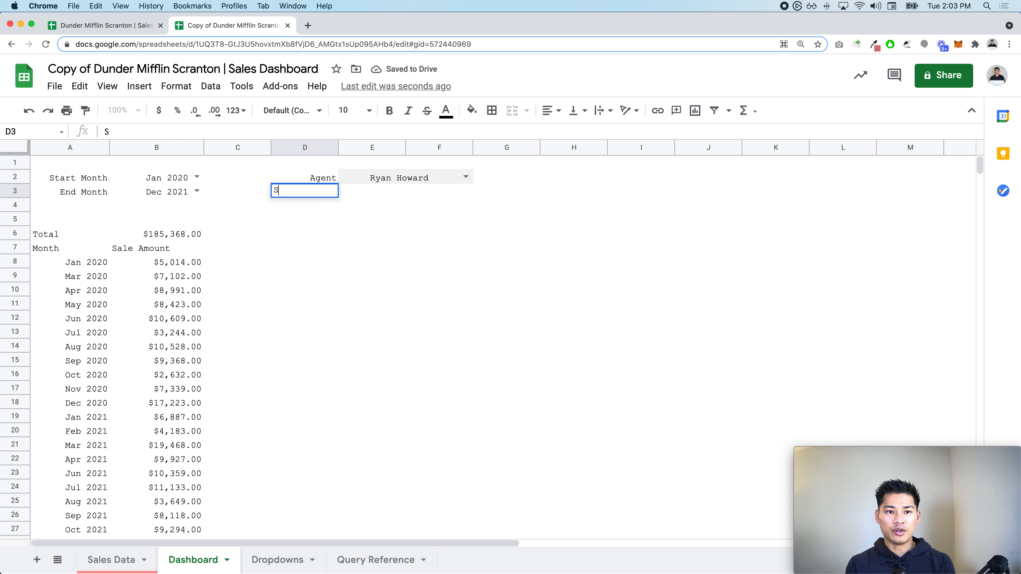
text(tatus)
key(Return)
key(Up)
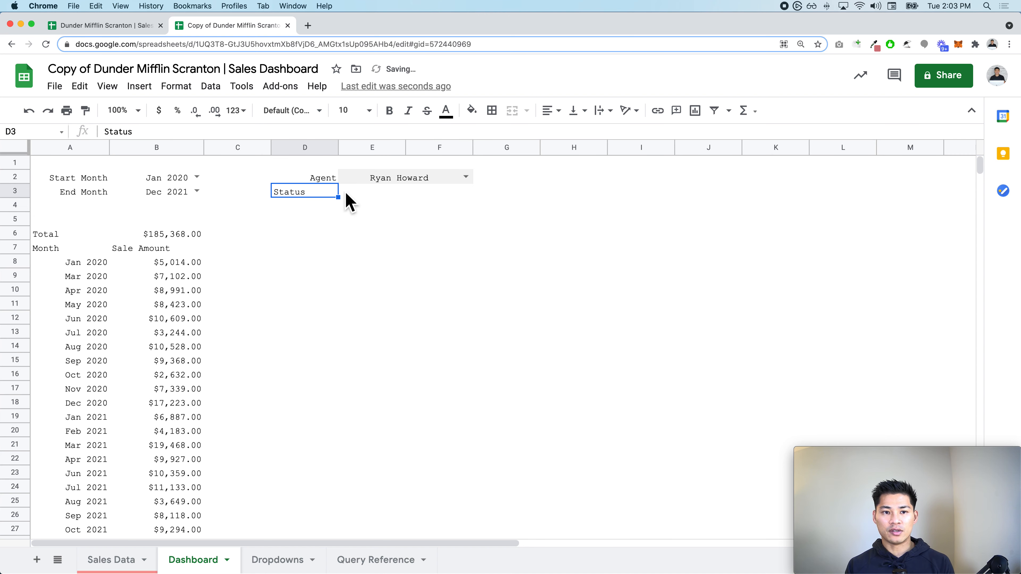
click(551, 110)
click(582, 134)
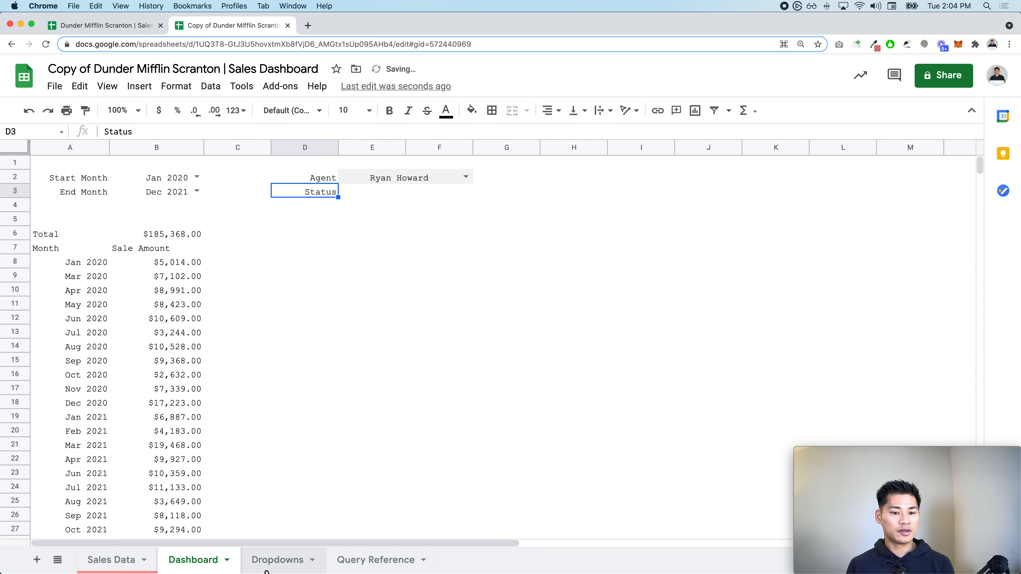
Step: Add the header Status in cell E1 of the Dropdowns sheet
click(277, 560)
click(354, 178)
click(383, 165)
text(Stat)
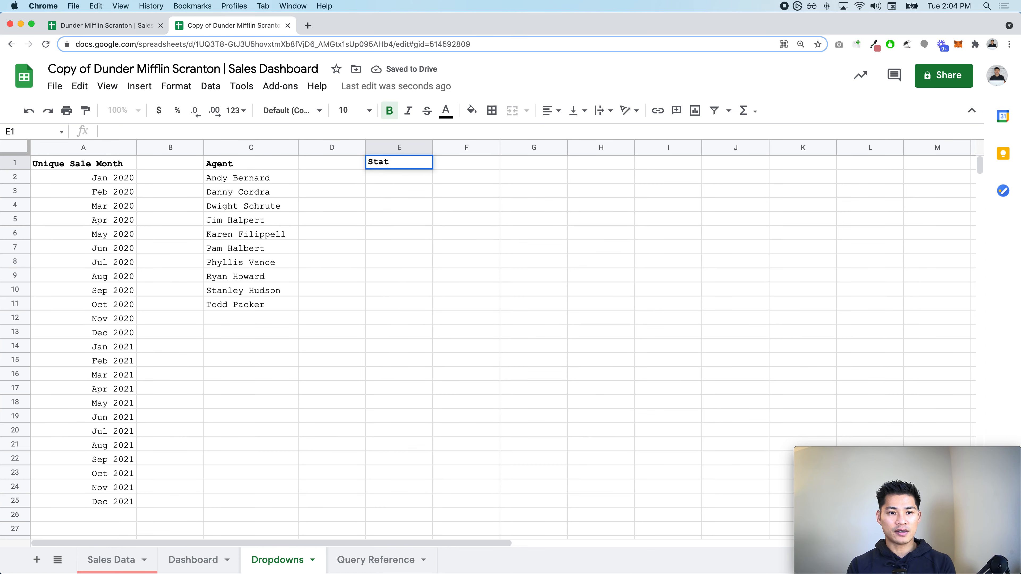
text(us)
key(Return)
Step: List the sorted unique statuses in E2 of the Dropdowns sheet with =SORT(UNIQUE('Sales Data'!M2:M))
text(=sortqu)
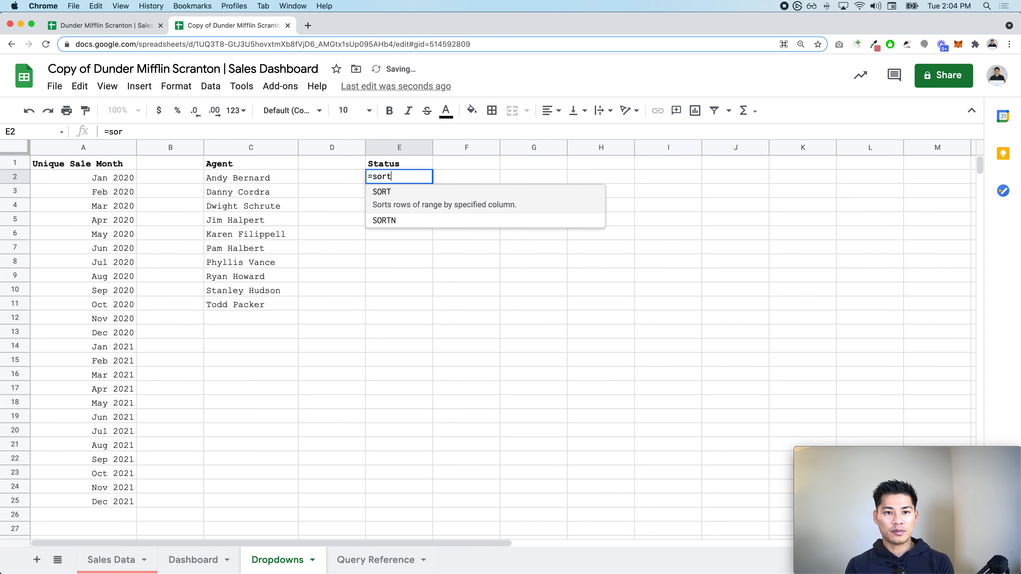
key(BackSpace)
key(BackSpace)
text((UNIQUE()
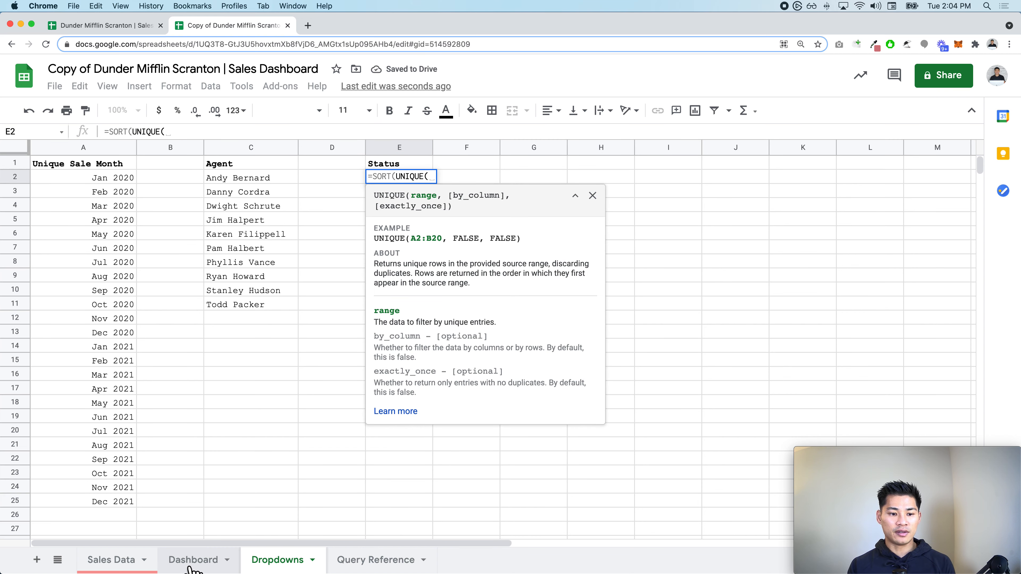
click(128, 567)
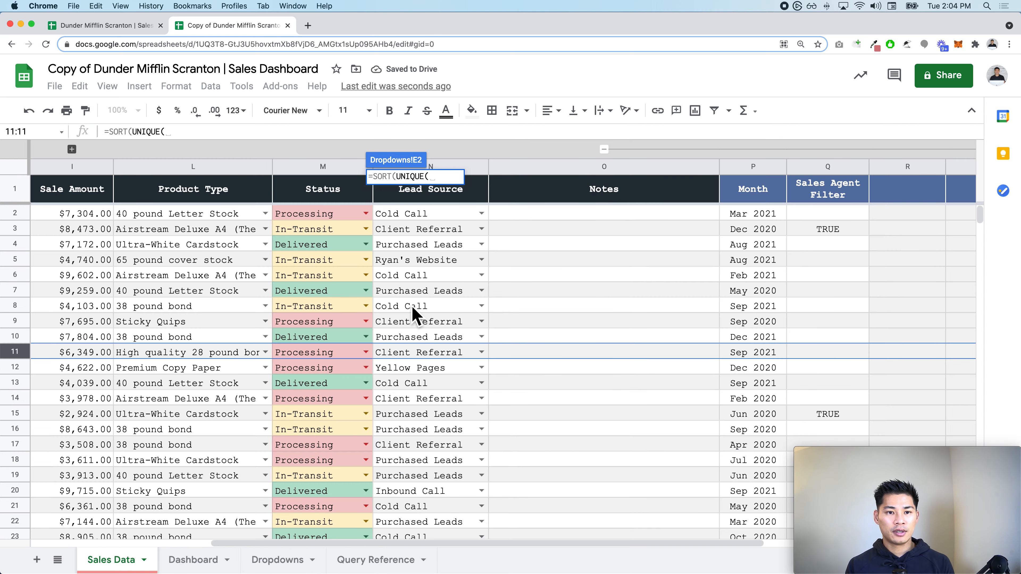
click(304, 215)
key(super+shift+Down)
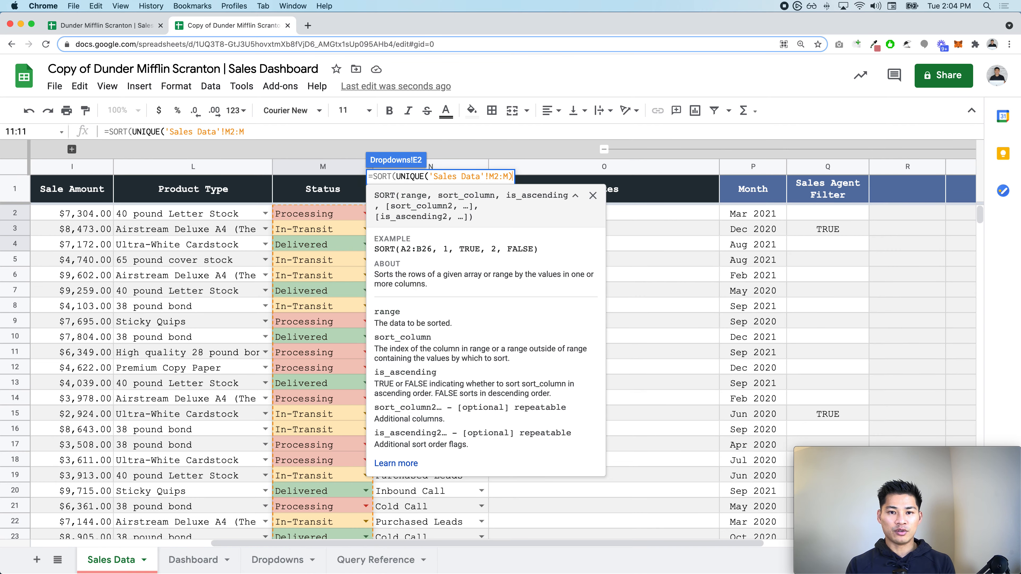
key(Return)
Step: Replace the status formula results in E2:E4 of the Dropdowns sheet with plain values
key(super+shift+Down)
key(super+c)
key(super+shift+v)
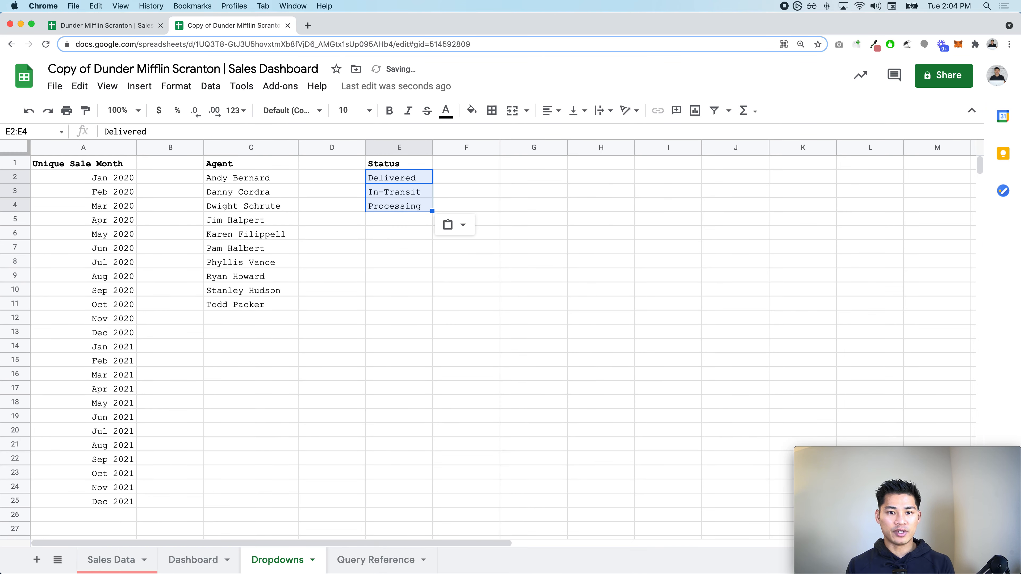
key(Up)
key(Down)
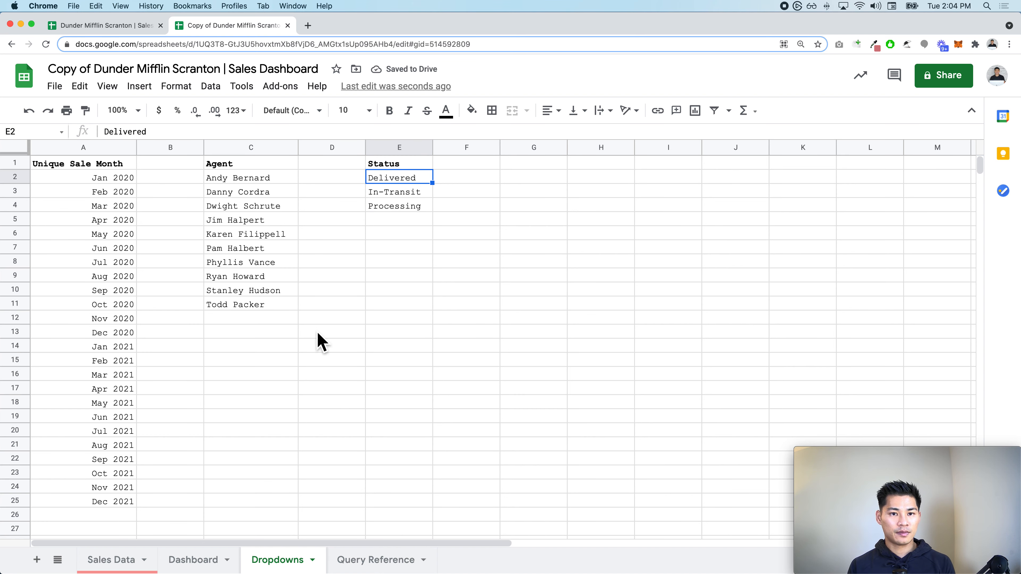
Step: Add a dropdown to Dashboard cell E3 with data validation using a list from the range Dropdowns!E2:E
click(205, 563)
click(400, 193)
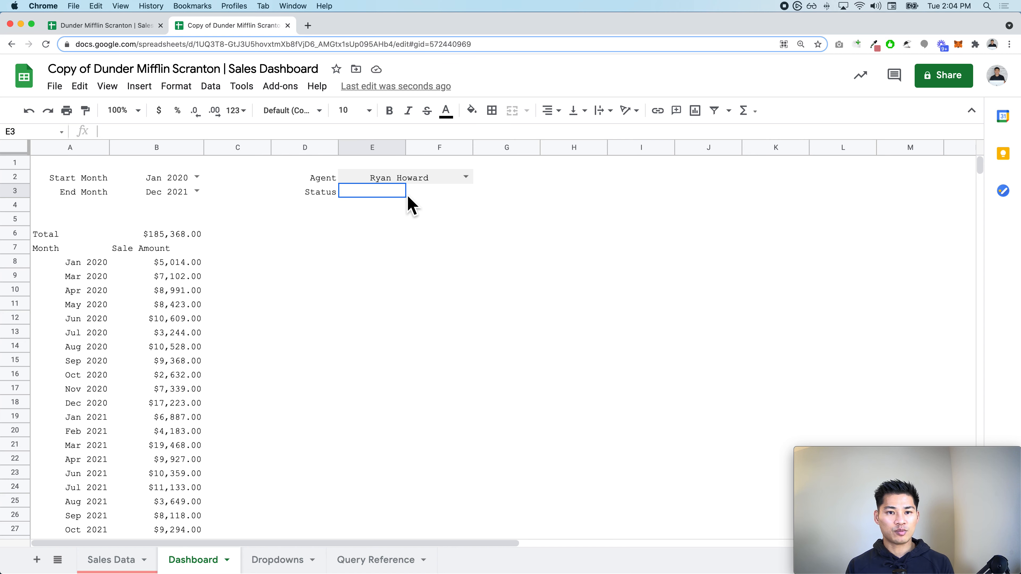
right_click(402, 194)
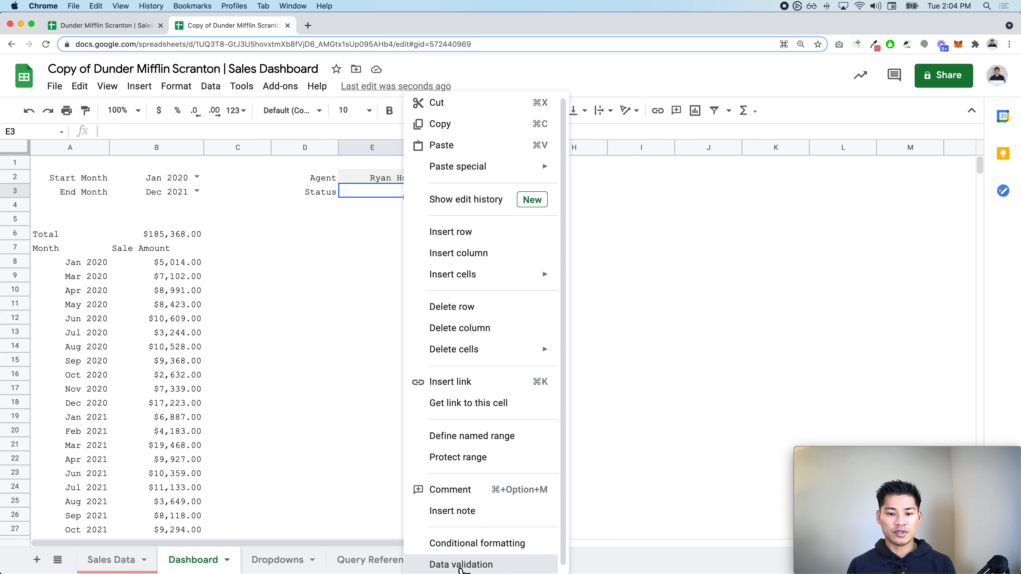
click(449, 564)
click(619, 277)
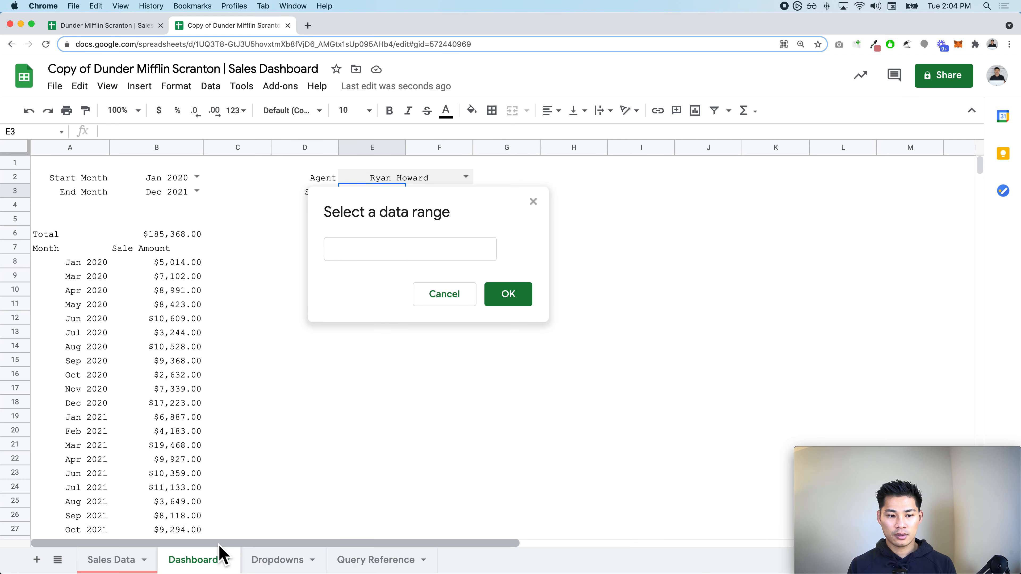
click(282, 559)
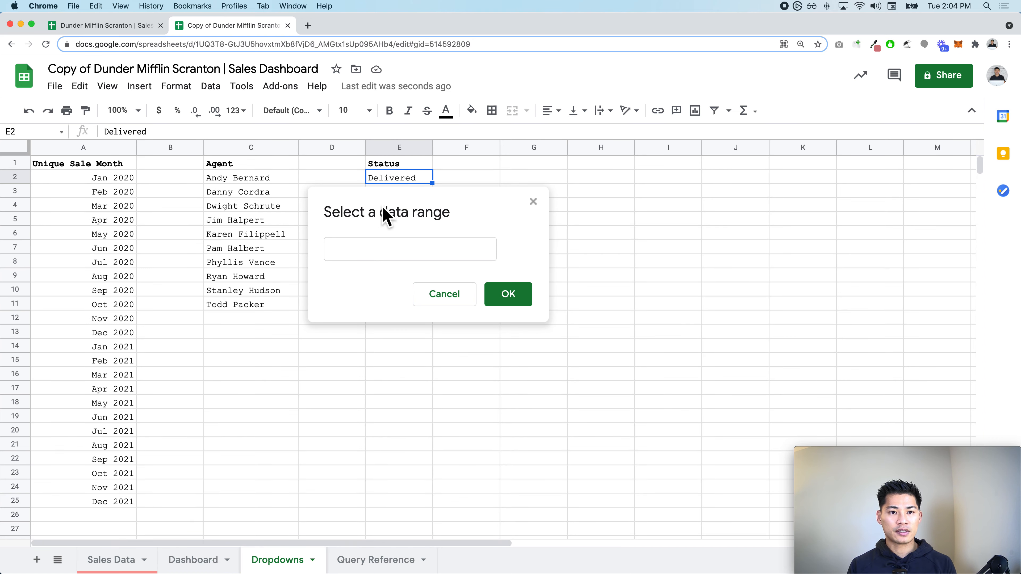
drag(396, 179, 385, 237)
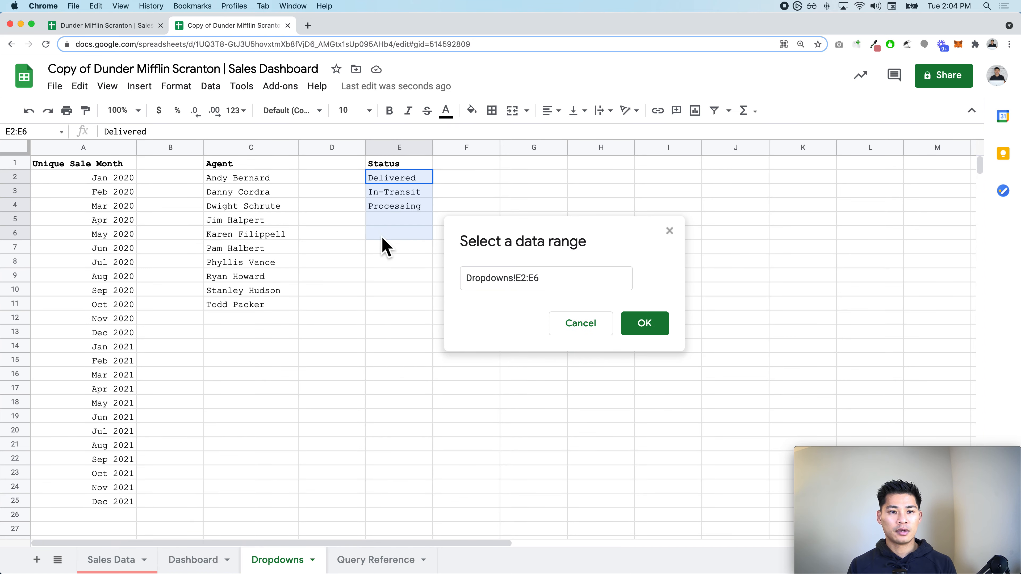
click(573, 281)
key(BackSpace)
click(651, 328)
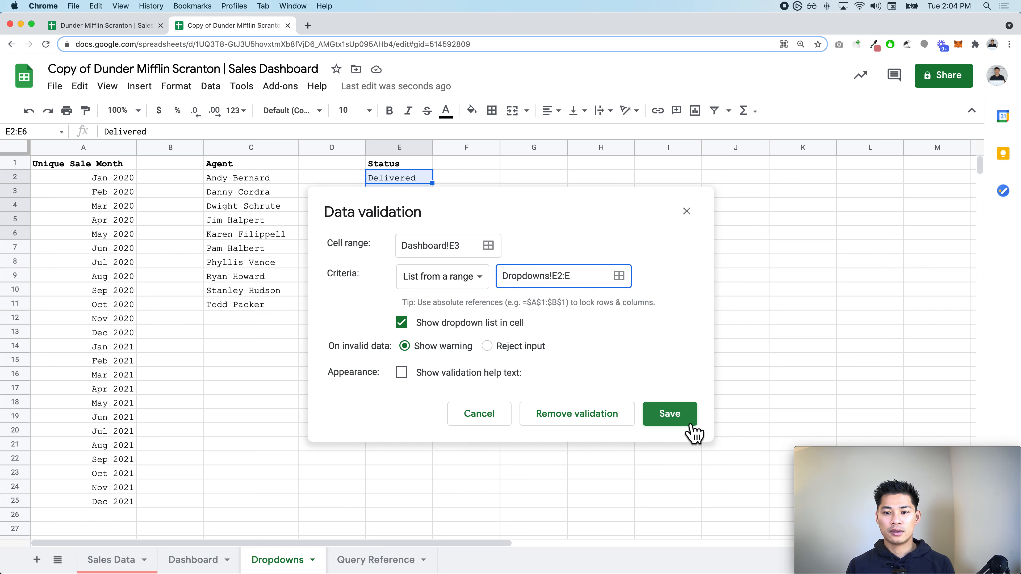
click(681, 417)
Step: Choose In-Transit as the status in Dashboard cell E3
click(187, 560)
key(Up)
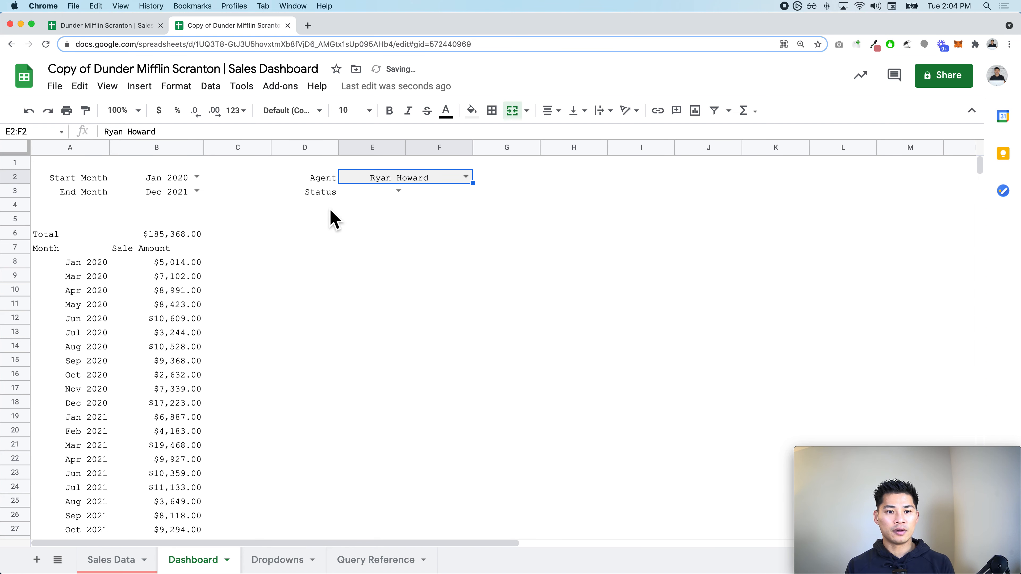
key(Down)
click(398, 190)
click(388, 224)
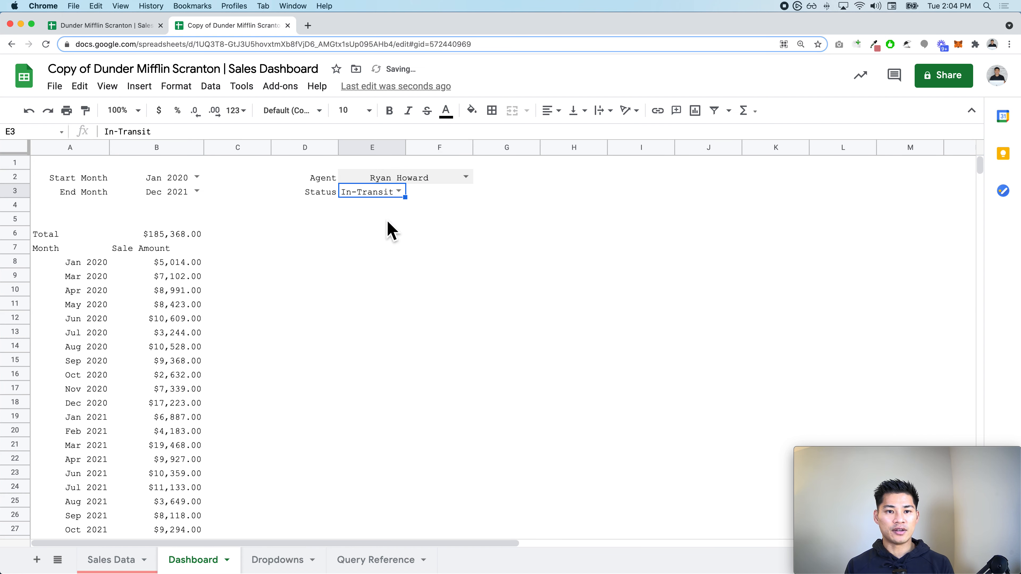
Step: Format the Dashboard's Status selector by merging E3:F3, centering its text and filling it with light gray like the Agent cell
drag(397, 195, 440, 196)
click(512, 110)
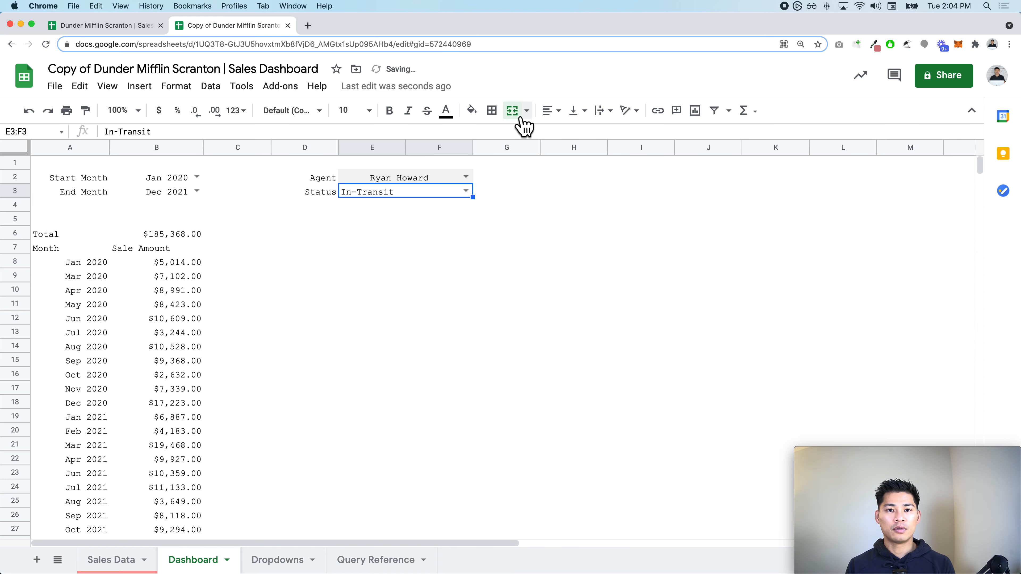
click(552, 111)
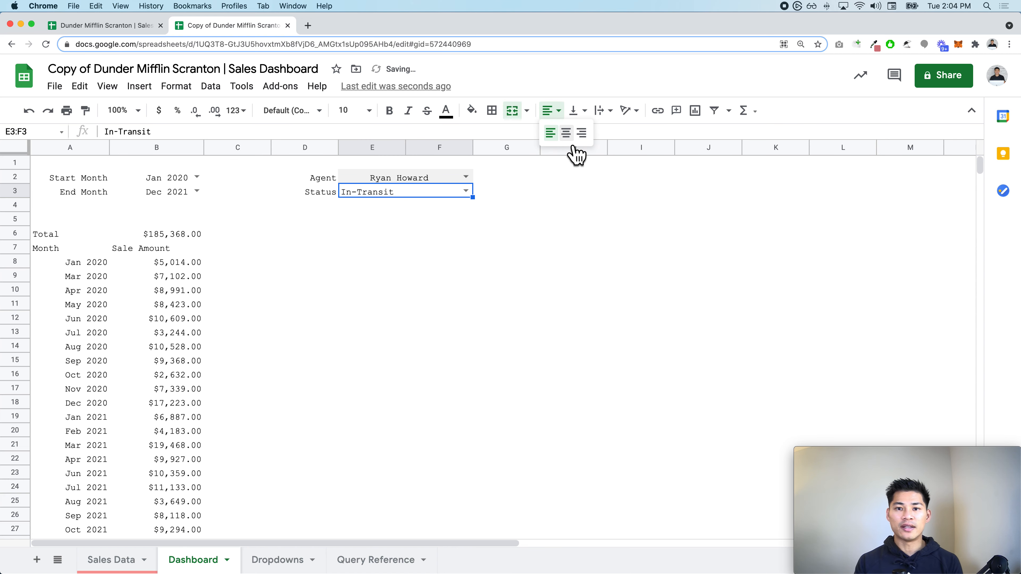
click(568, 130)
click(472, 110)
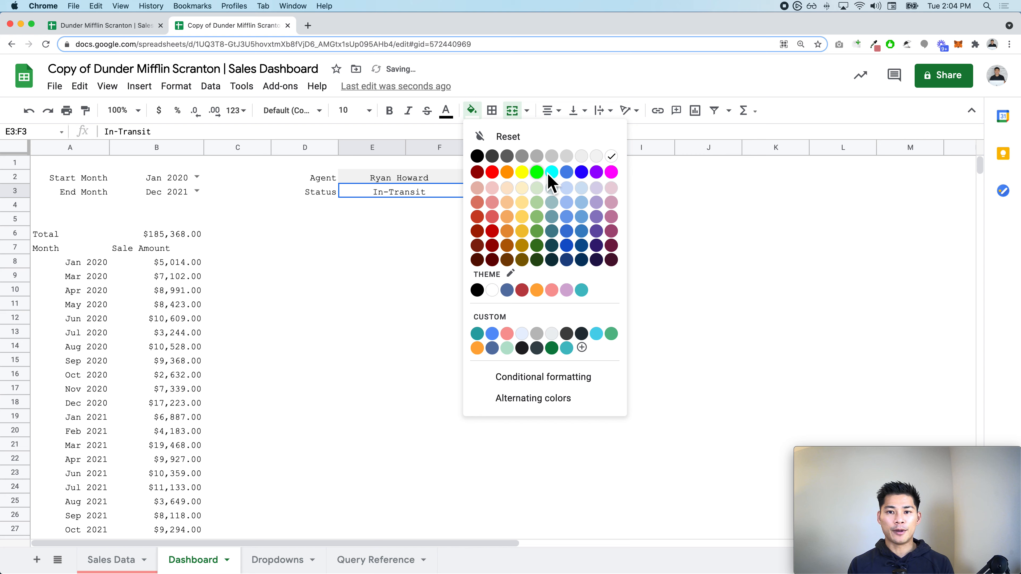
click(606, 160)
Step: Add the header Status Filter in cell R1 of the Sales Data sheet, beside Sales Agent Filter
click(111, 560)
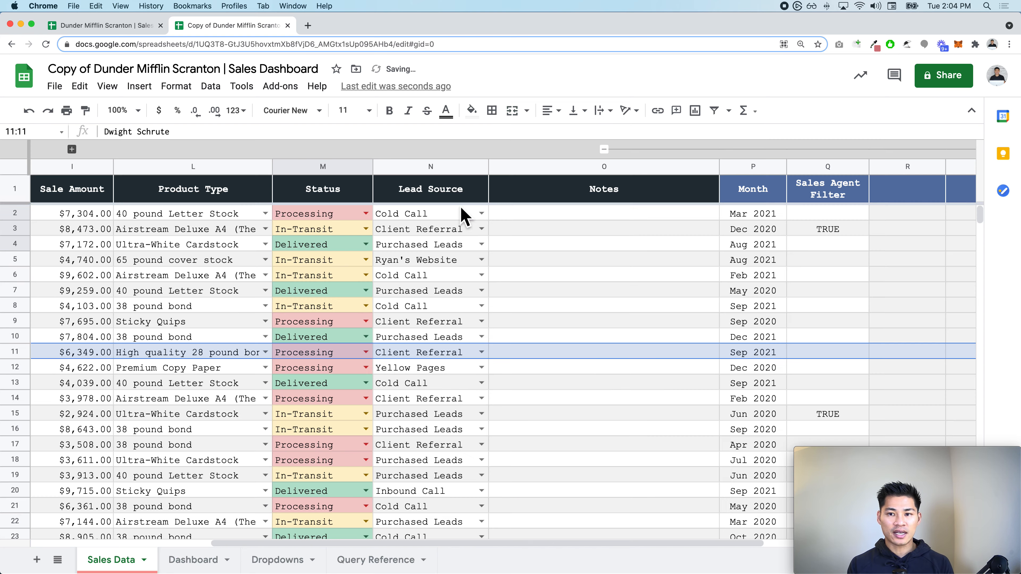
click(518, 193)
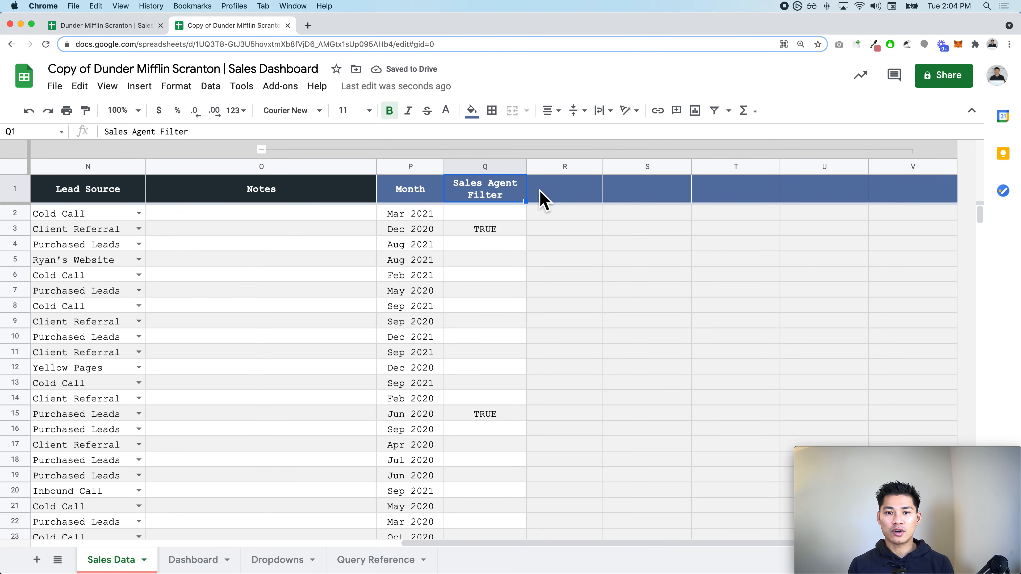
click(541, 198)
text(Status Filter)
key(Return)
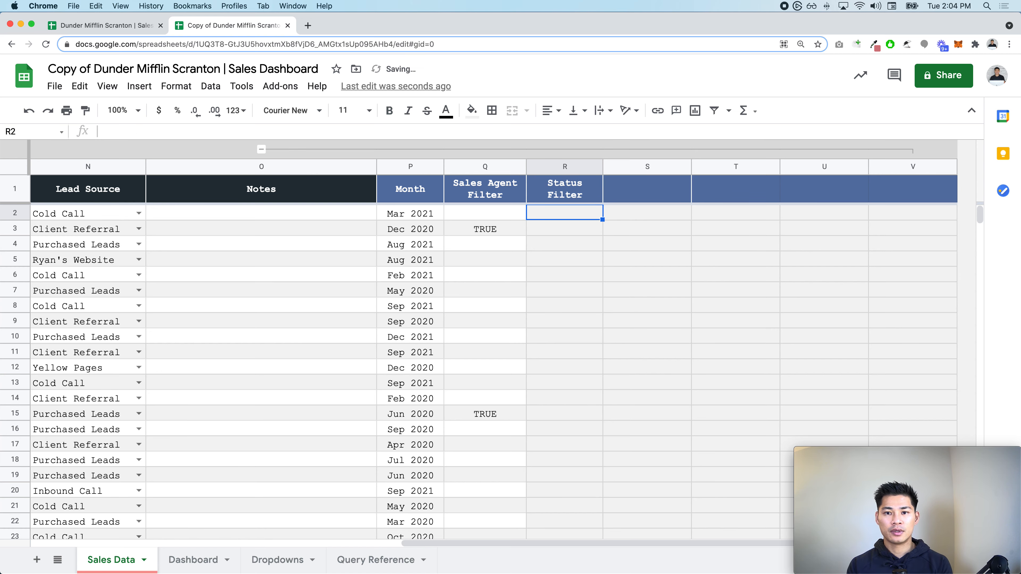
key(Left)
key(Return)
key(Return)
key(super+a)
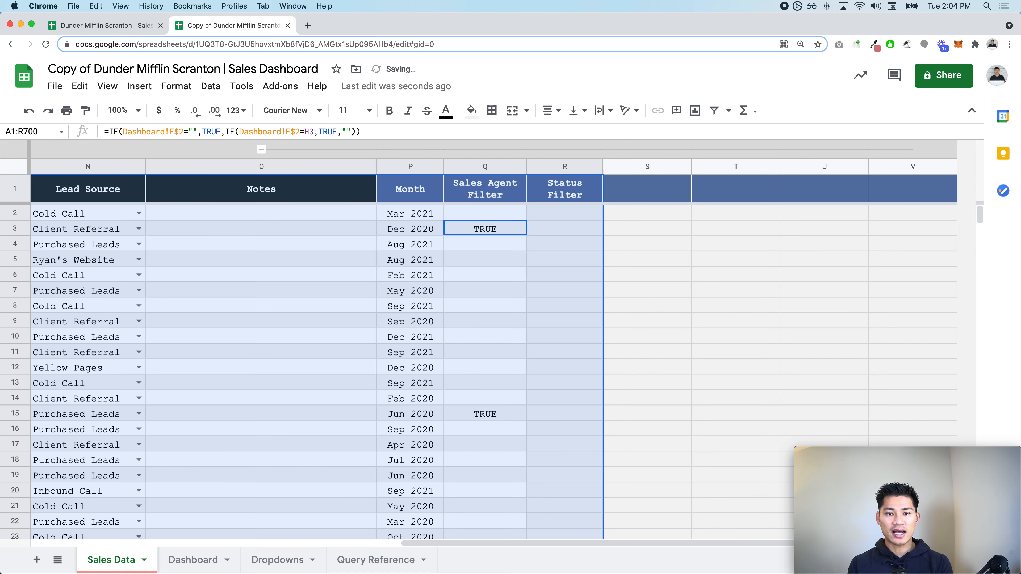
key(Up)
key(Down)
key(Up)
key(Up)
key(Down)
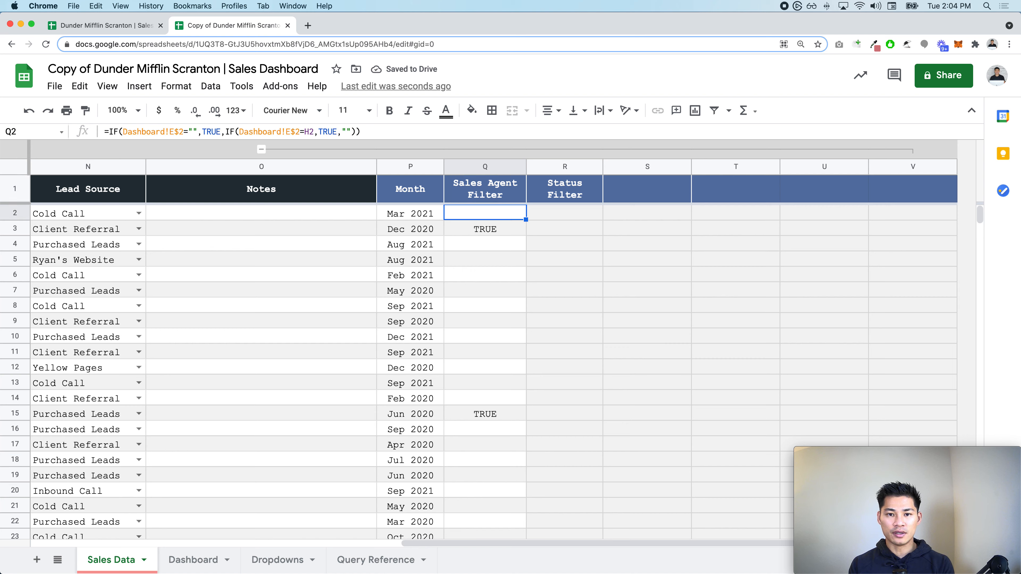
Step: Copy the formula text from the Sales Agent Filter cell Q2 into the Status Filter cell R2 without shifting its references
key(Return)
key(super+a)
key(super+c)
key(Escape)
key(Right)
key(Return)
key(super+v)
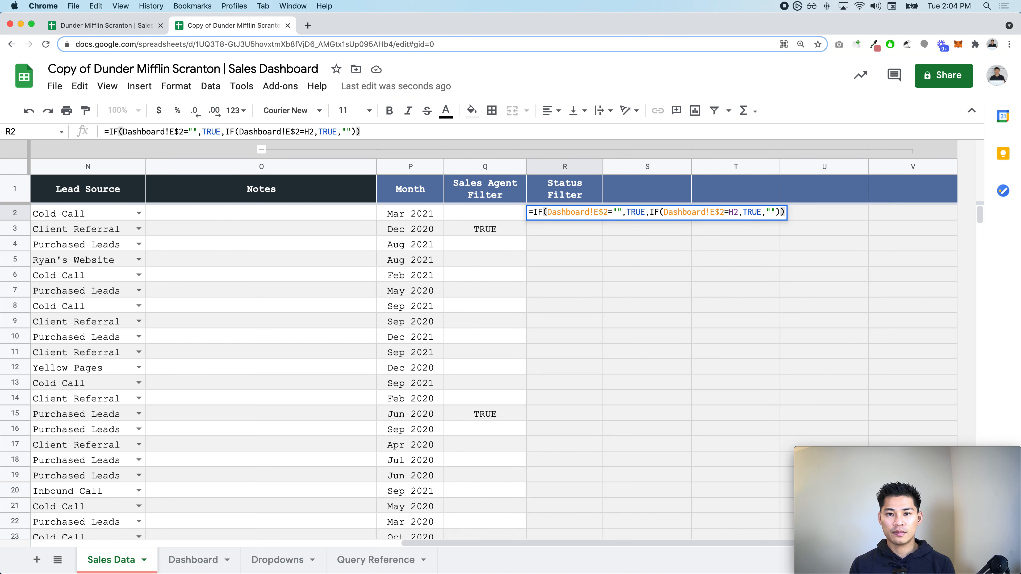
key(Return)
Step: Check the Dashboard's Status cell and change both Dashboard references in R2's formula to Dashboard!E$3
key(Up)
key(Return)
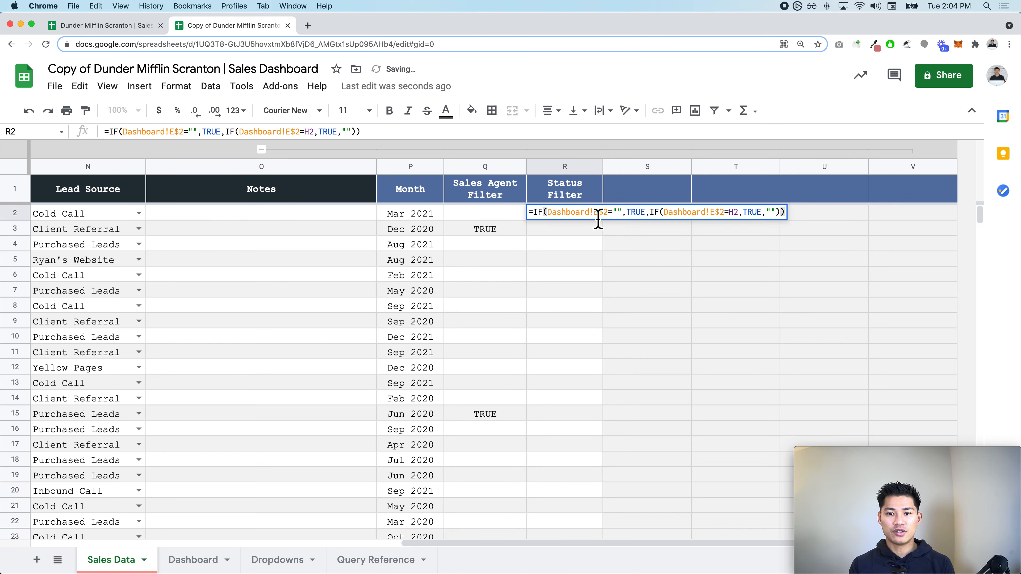
click(193, 560)
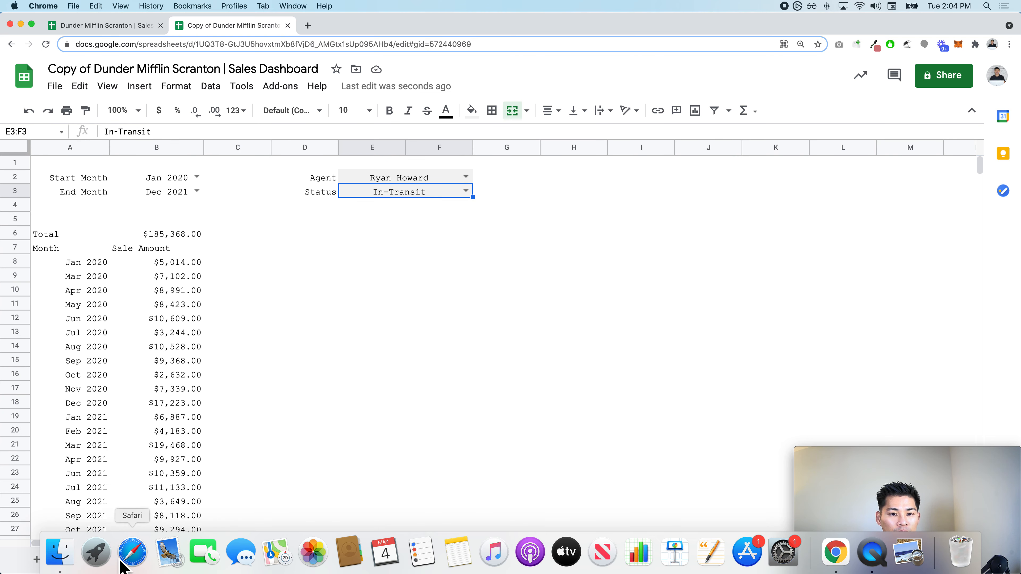
click(116, 560)
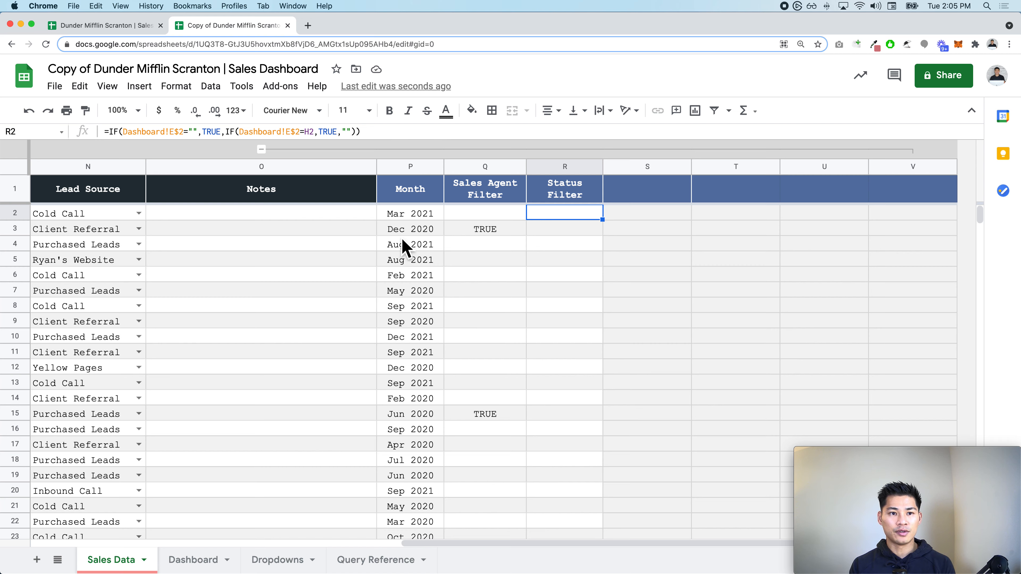
click(184, 131)
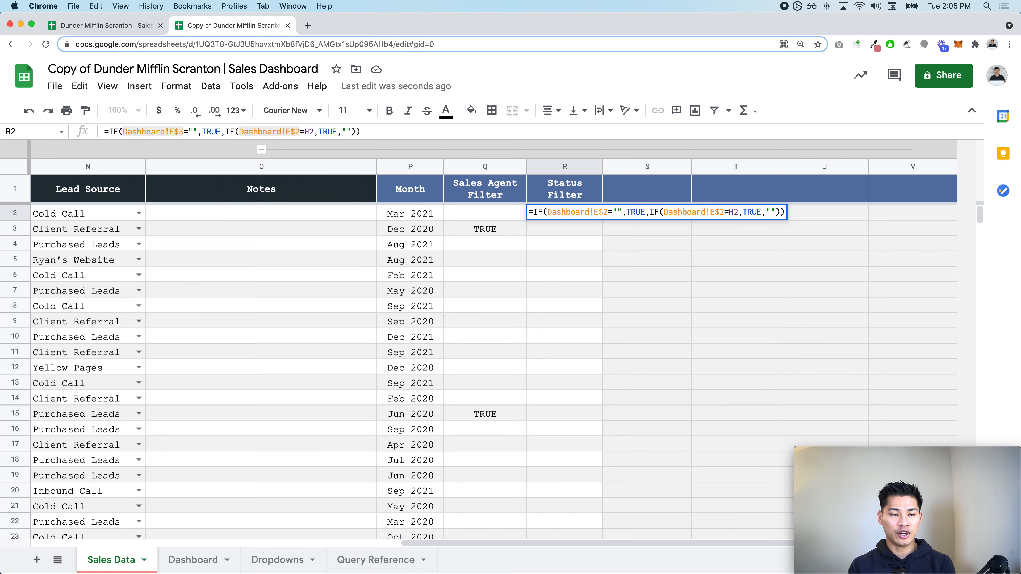
key(BackSpace)
text(3)
key(Return)
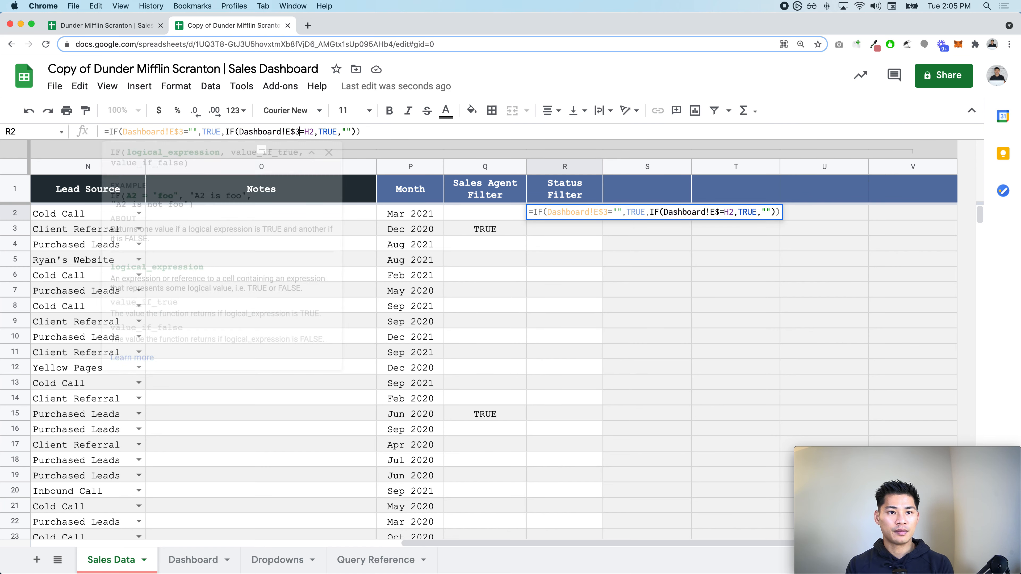
key(Up)
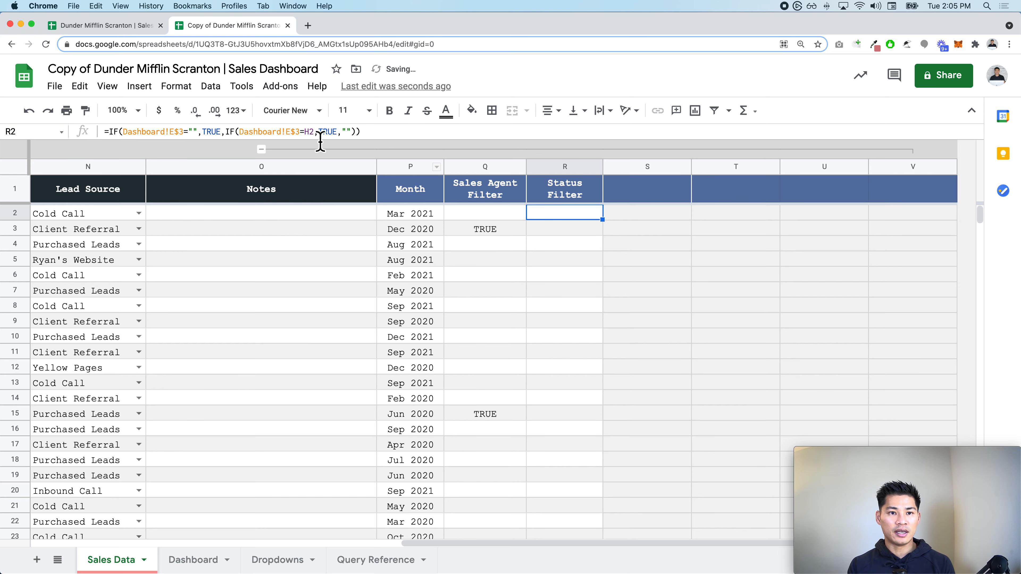
Step: In the Status Filter formula in R2, replace the compared cell H2 with the Status cell M2
scroll(325, 304, left, 10)
scroll(326, 303, left, 5)
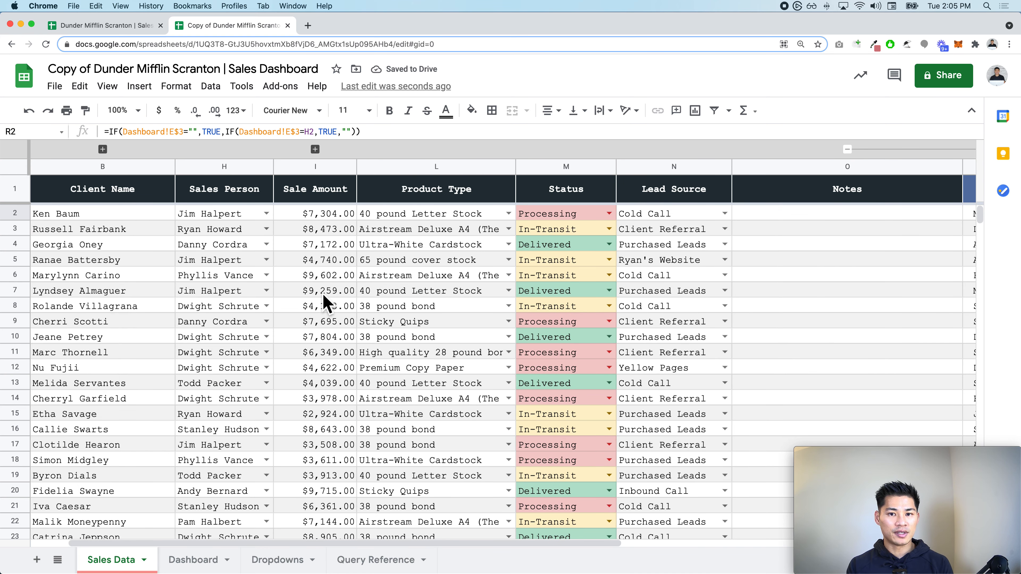
click(314, 133)
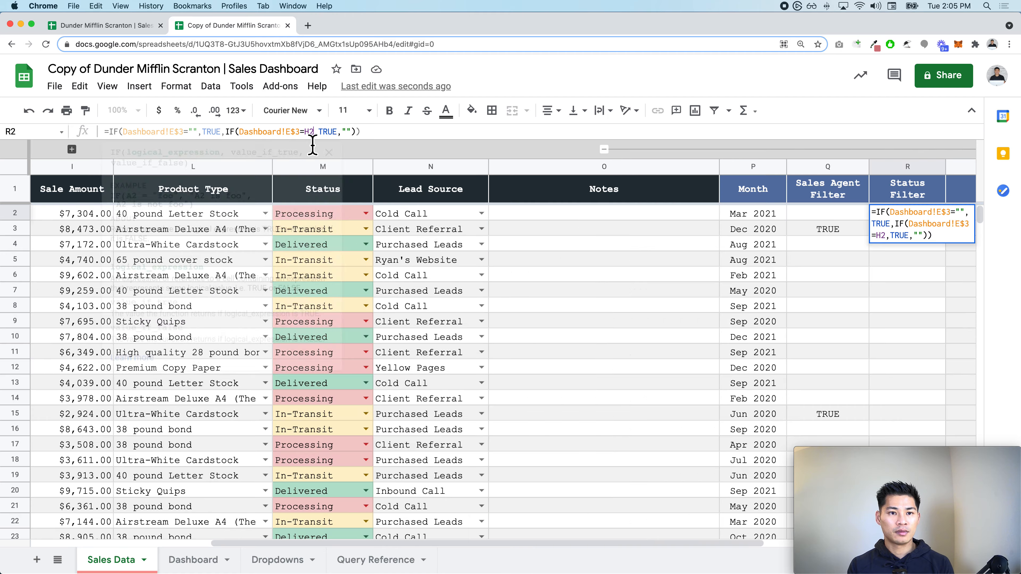
key(BackSpace)
key(BackSpace)
text(M2)
key(Return)
key(Up)
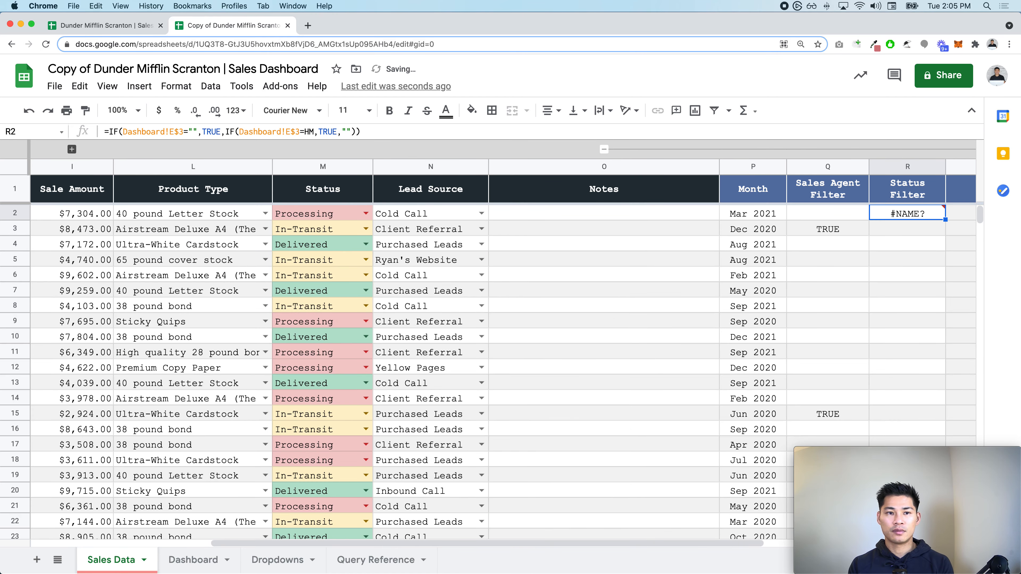
click(316, 133)
key(BackSpace)
key(BackSpace)
text(M2)
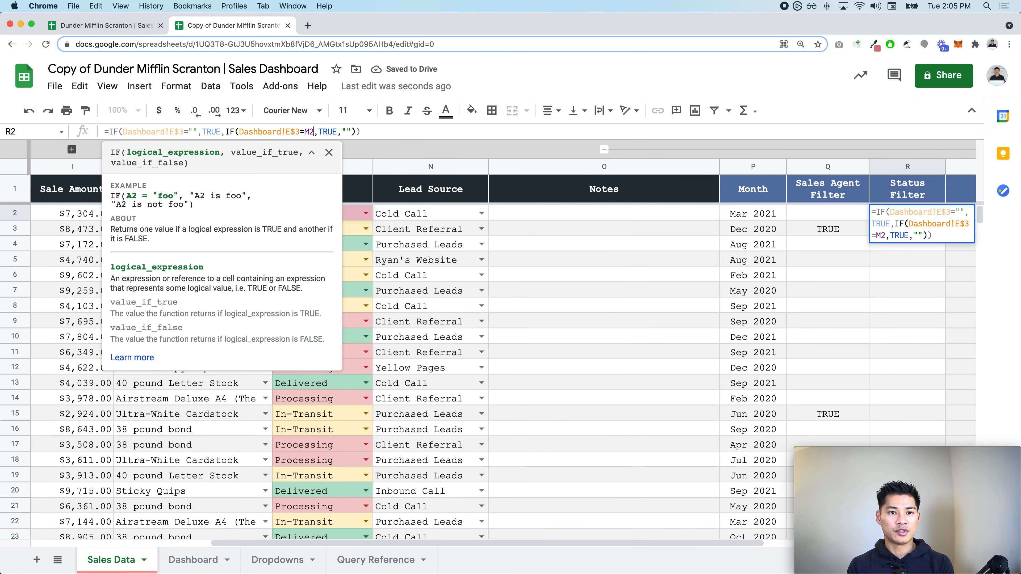
key(Return)
Step: Fill the R2 formula down the entire Status Filter column and return to cell R2
key(Up)
key(ctrl+shift+Down)
key(super+d)
key(Up)
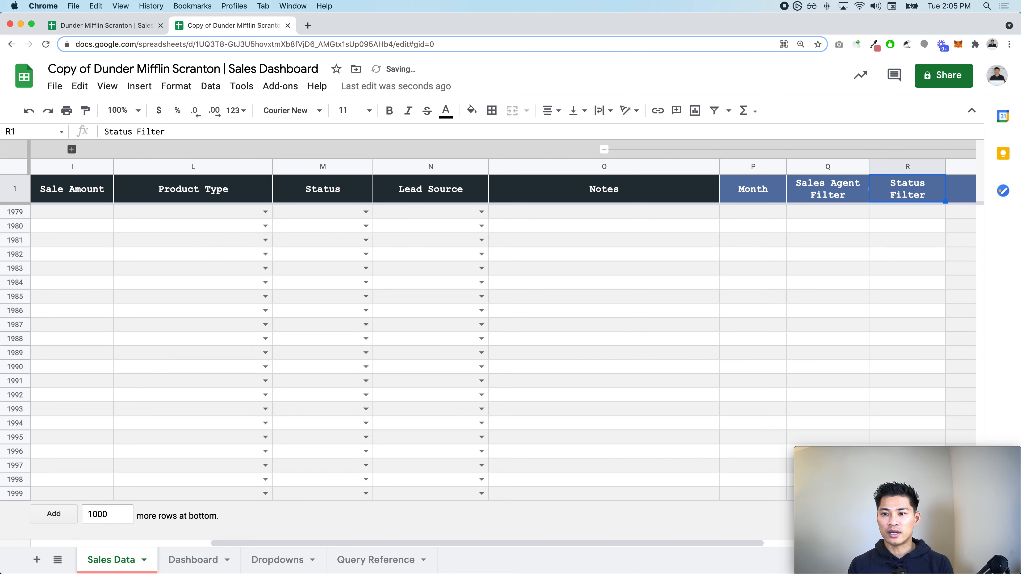
key(Down)
scroll(585, 277, right, 2)
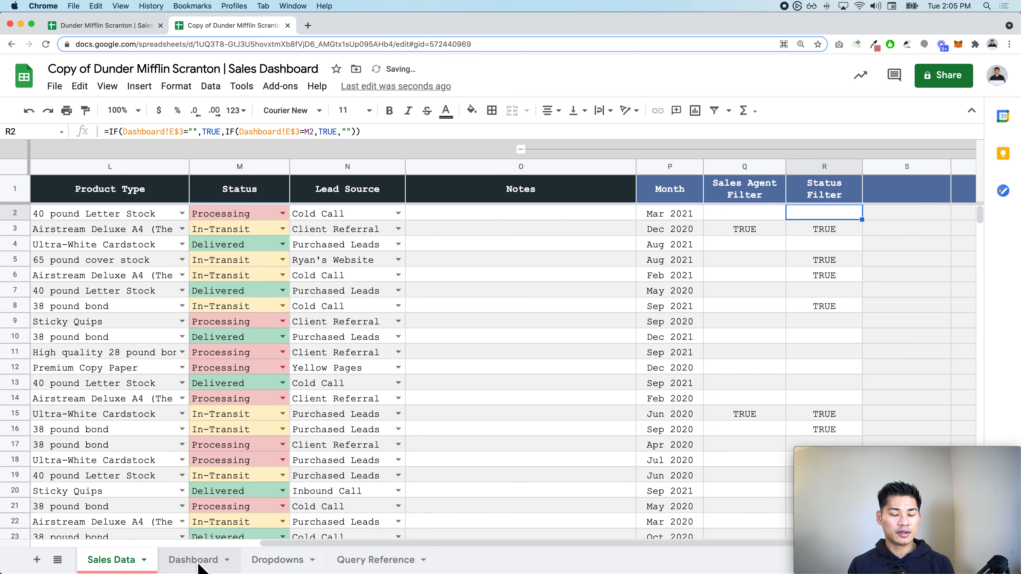
Step: Compare the statuses in Sales Data rows 5 and 6 with their Status Filter cells and the Dashboard's Status selection
click(203, 560)
click(114, 559)
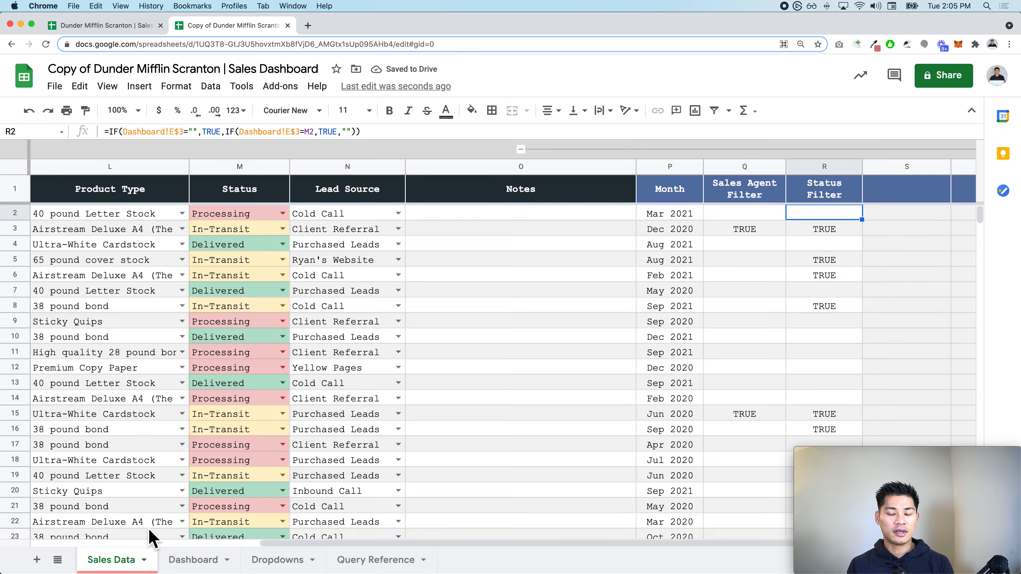
click(550, 262)
key(shift+space)
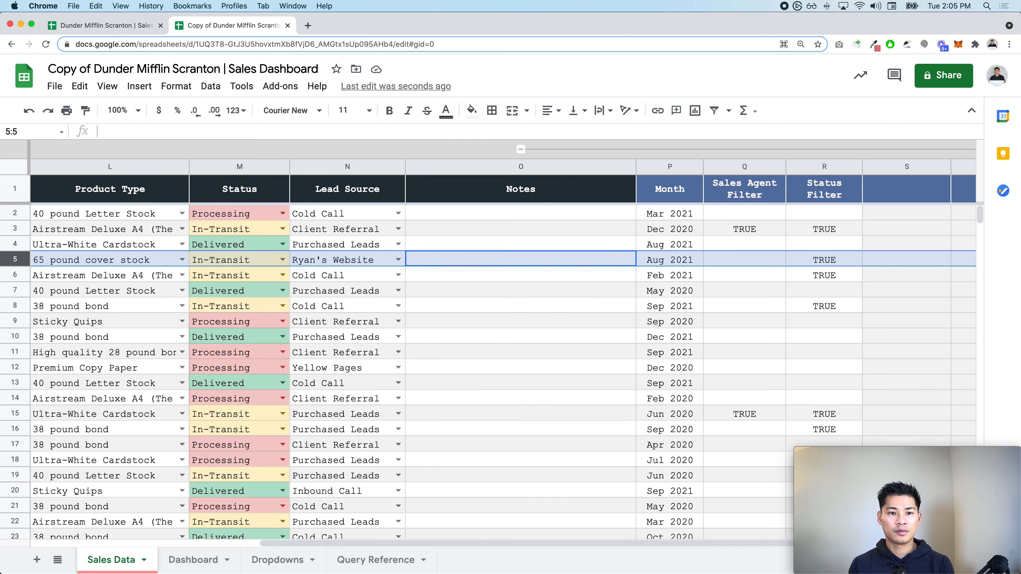
scroll(349, 258, left, 10)
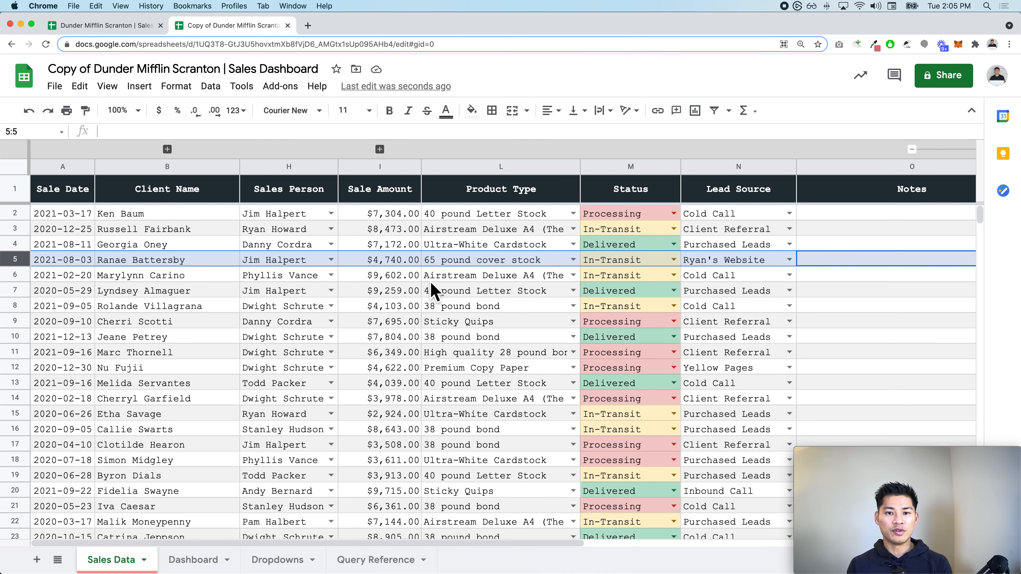
click(646, 197)
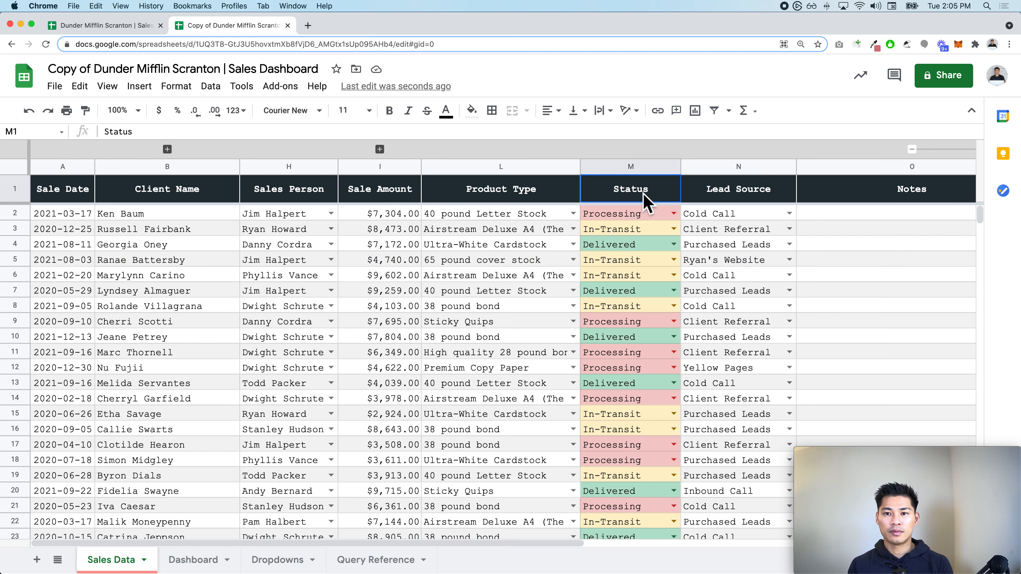
click(648, 246)
click(646, 262)
key(shift+space)
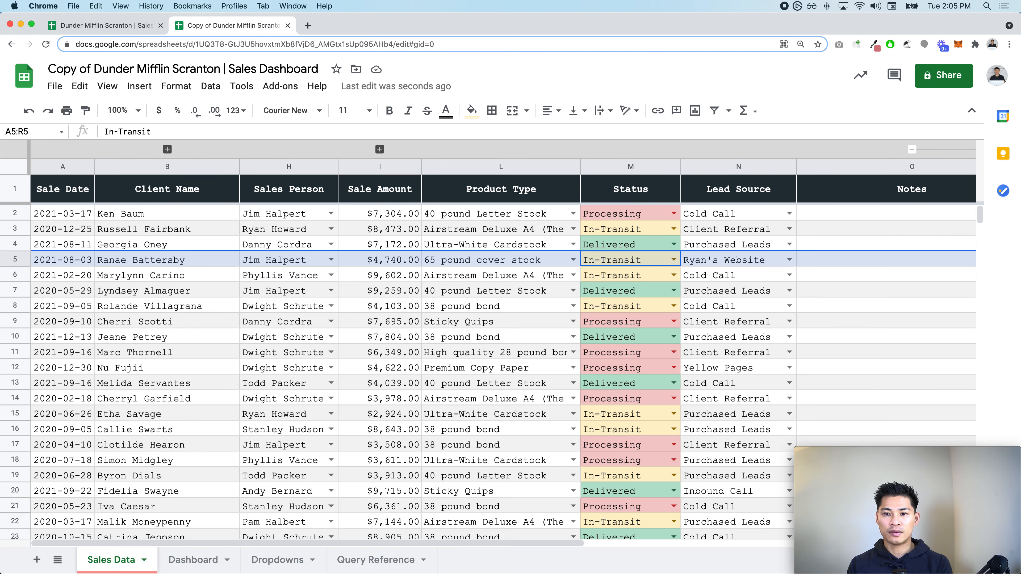
key(shift+Down)
scroll(646, 263, right, 10)
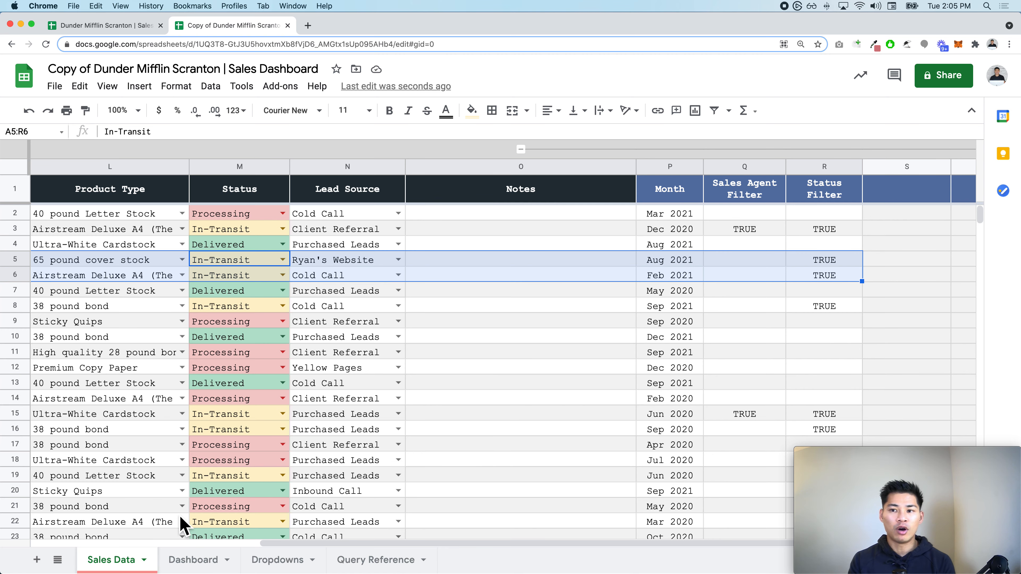
click(194, 560)
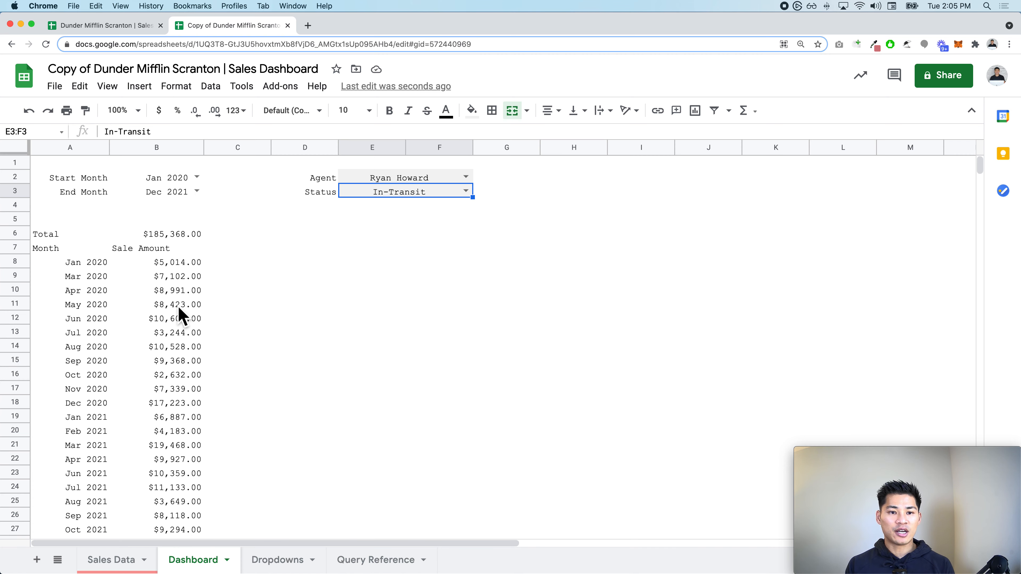
click(135, 560)
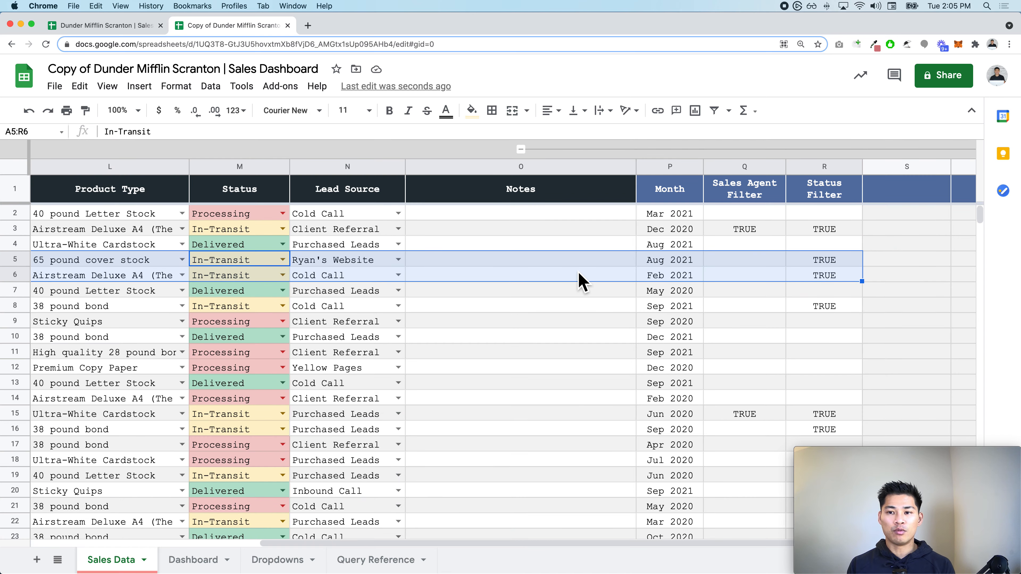
Step: Check Sales Data row 3 against the Dashboard's Agent and Status selections, and compare it with row 5's Status Filter cell
click(719, 230)
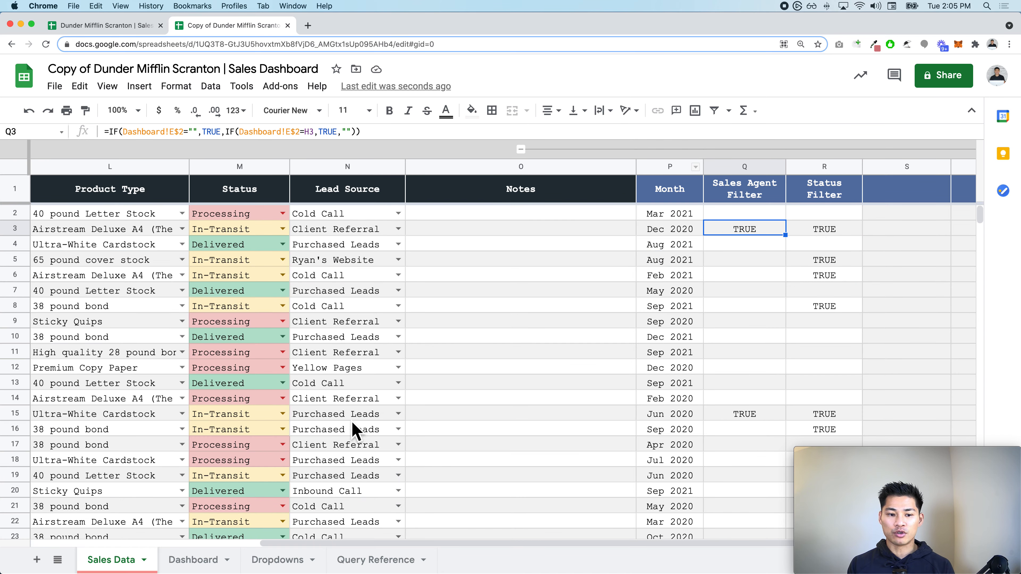
click(193, 560)
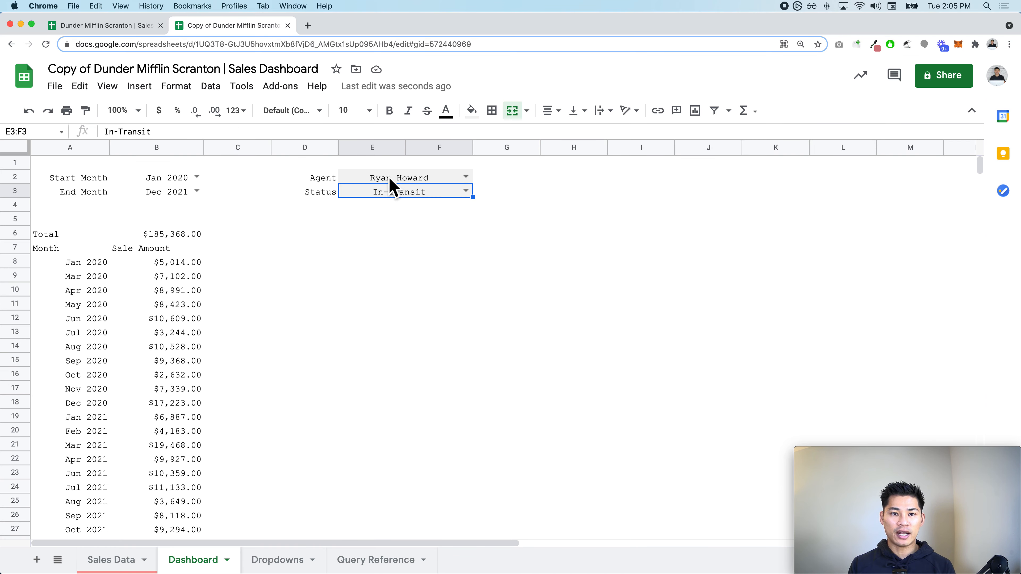
click(111, 560)
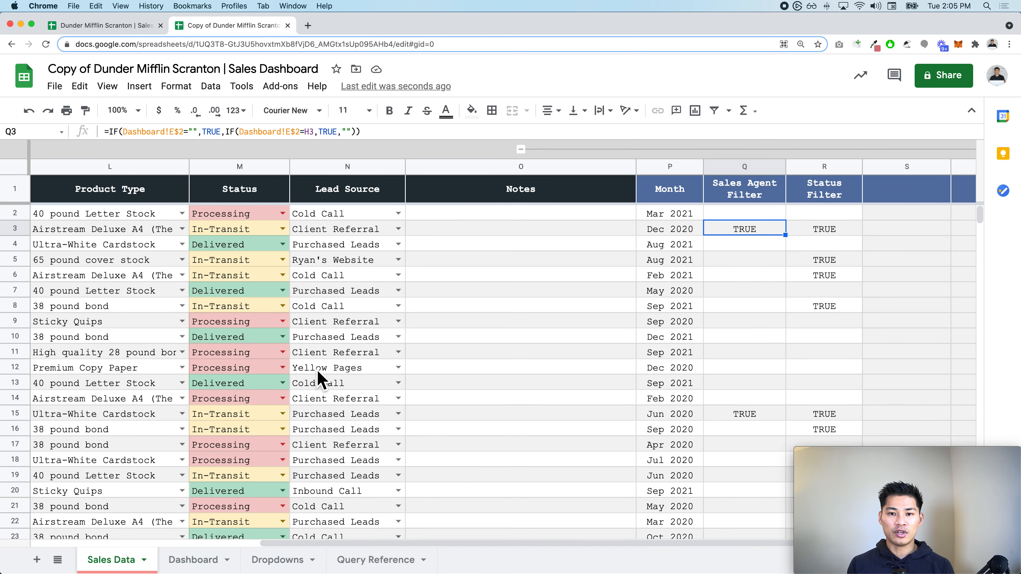
scroll(287, 326, left, 3)
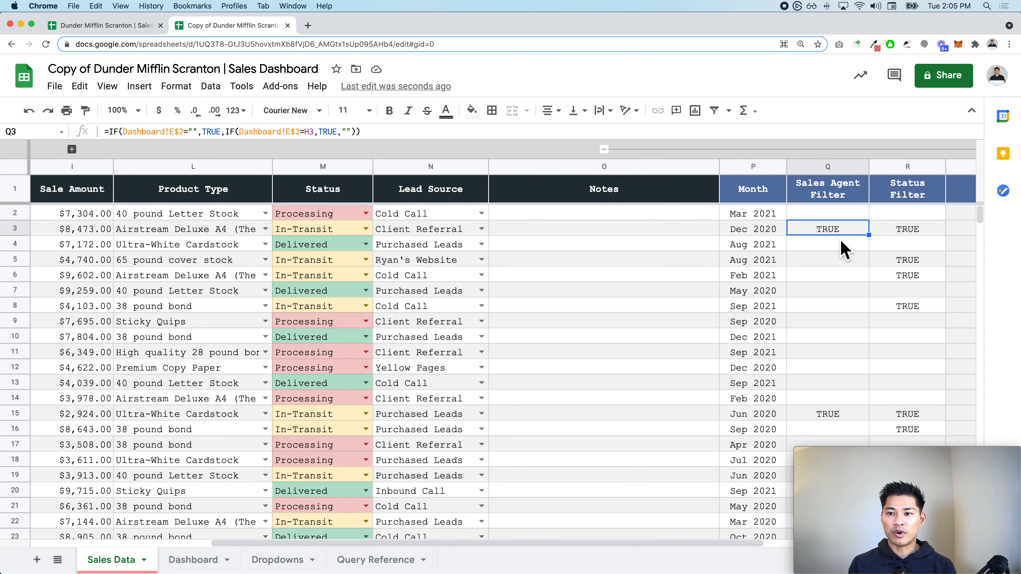
key(shift+space)
scroll(356, 309, left, 5)
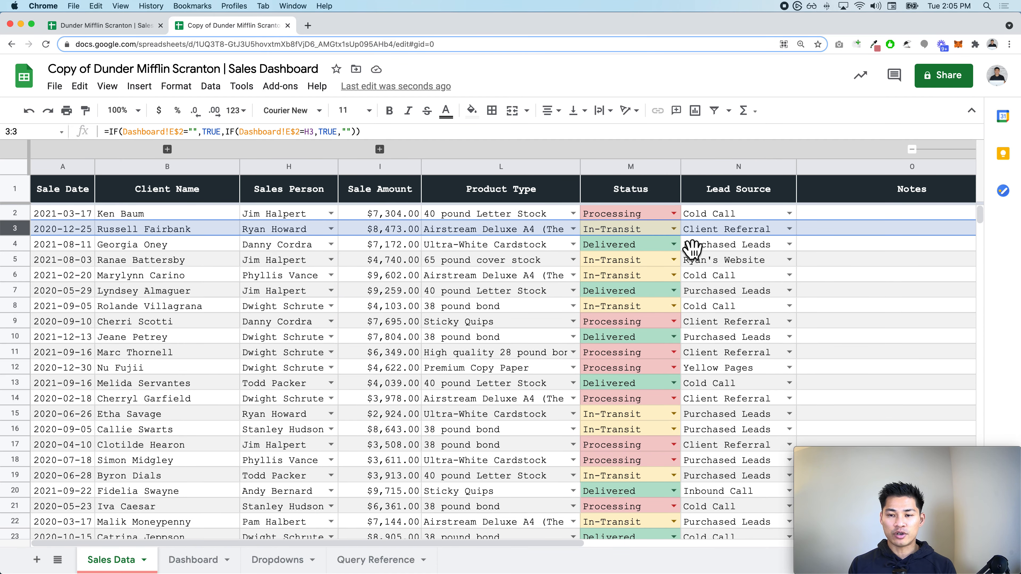
scroll(688, 251, right, 5)
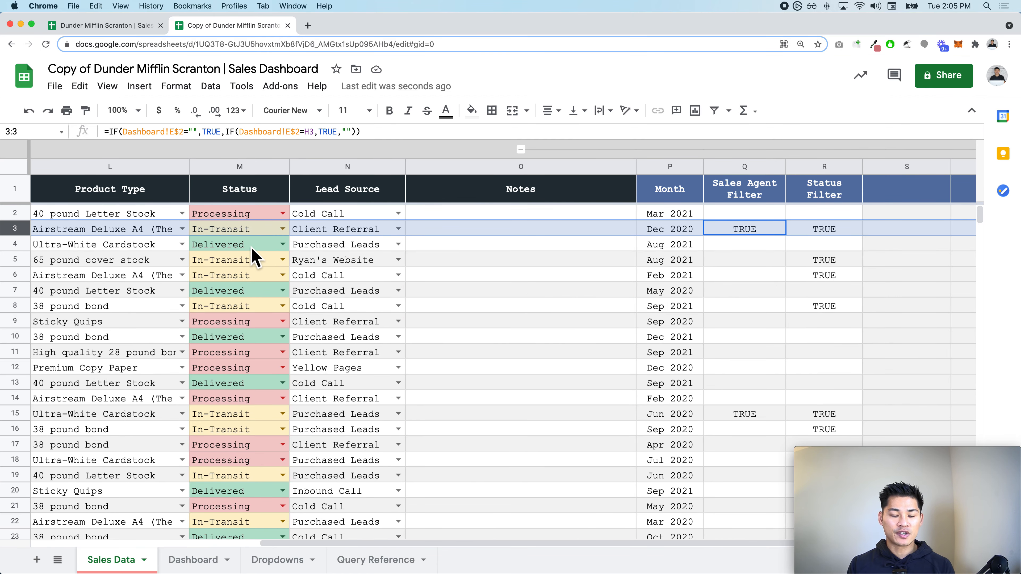
click(820, 261)
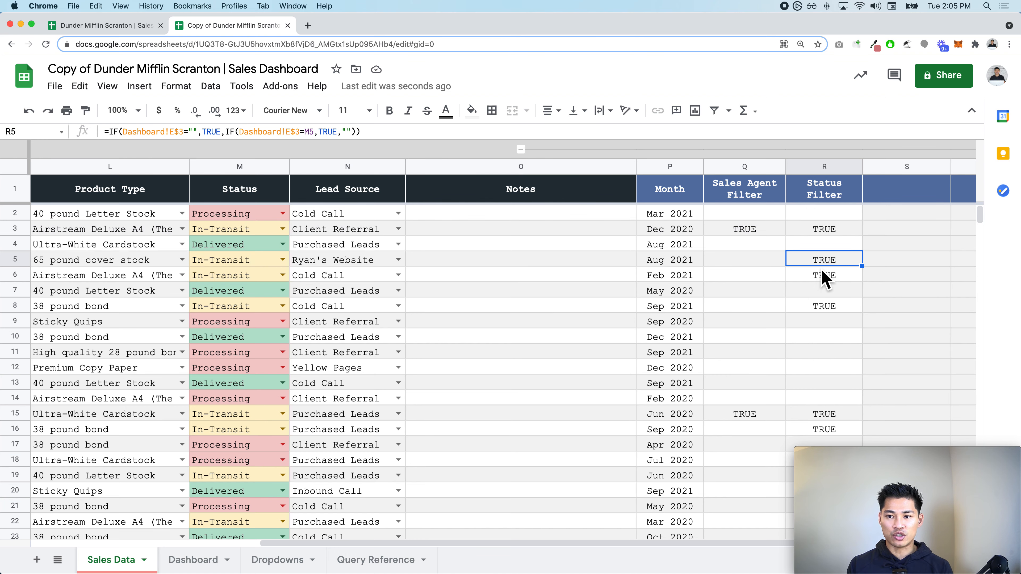
Step: Check the Status Filter column letter and add AND R = TRUE to the WHERE clause of the Dashboard's QUERY in A7
click(193, 560)
click(76, 237)
click(75, 246)
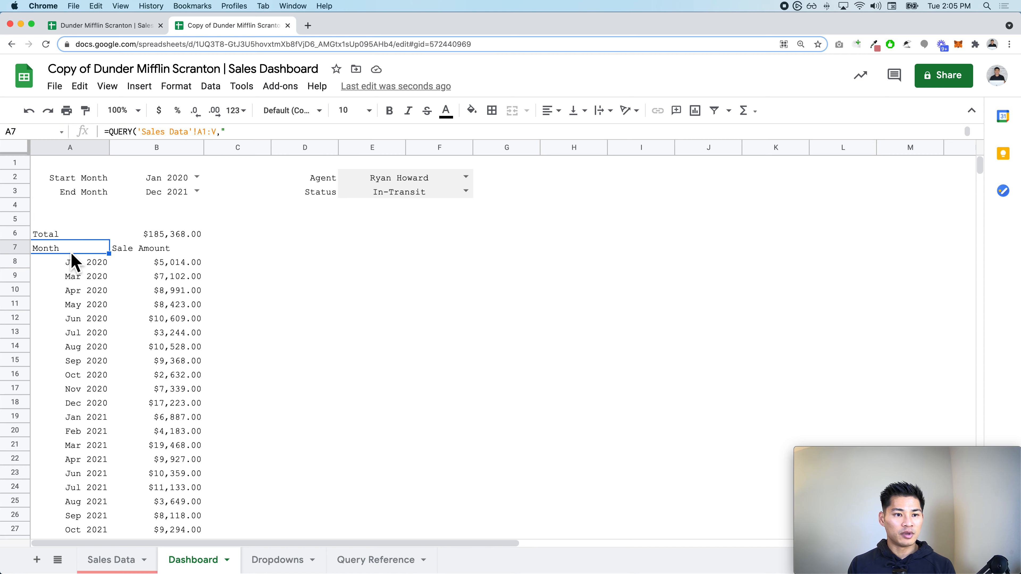
key(Return)
click(80, 280)
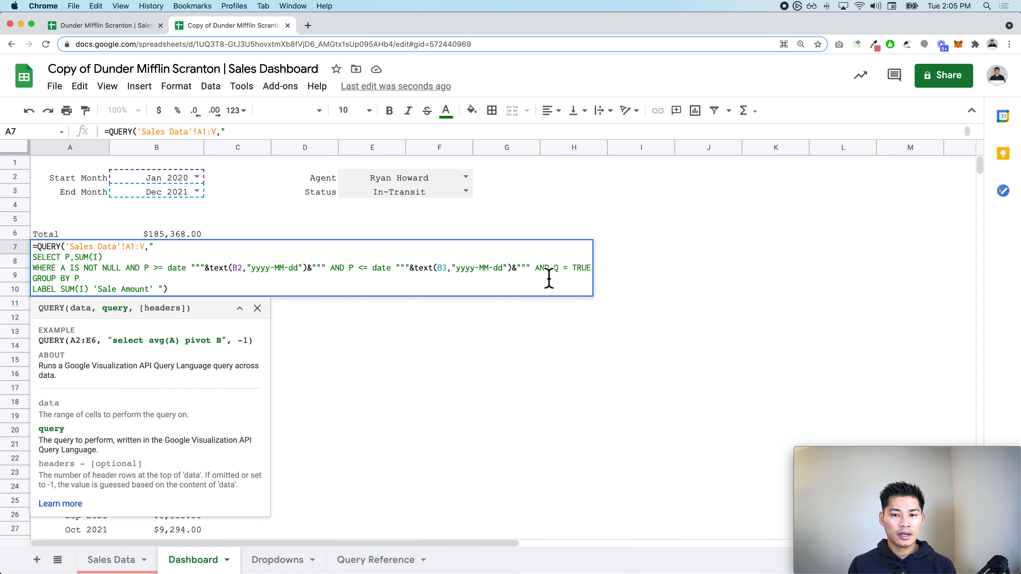
click(141, 560)
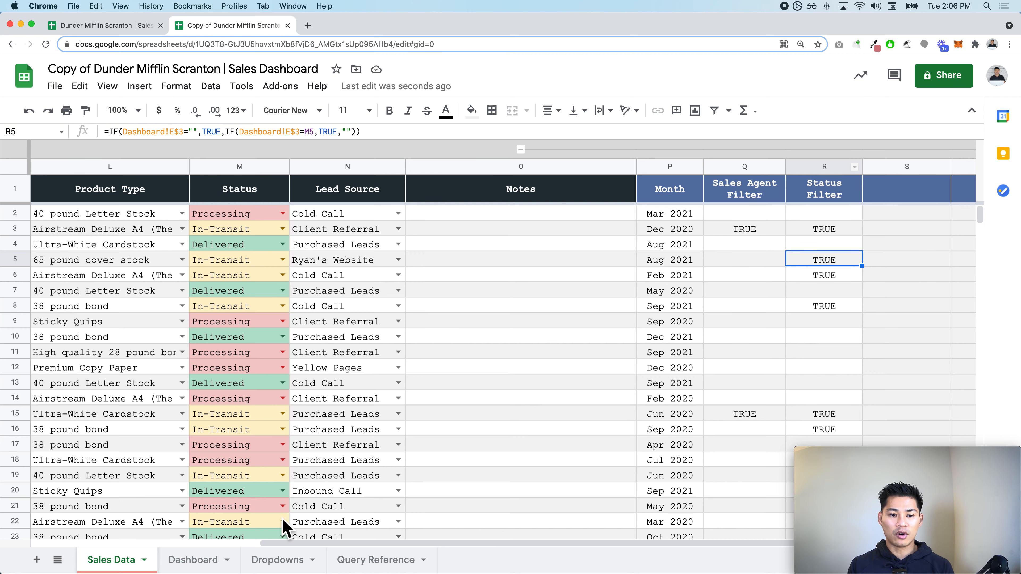
click(200, 563)
key(Return)
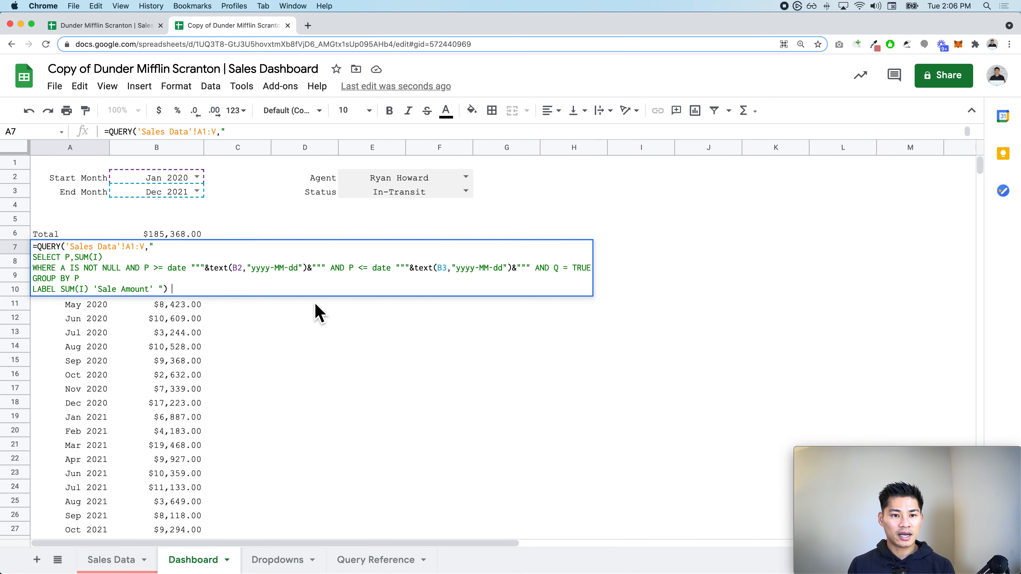
click(493, 277)
key(End)
text(AN)
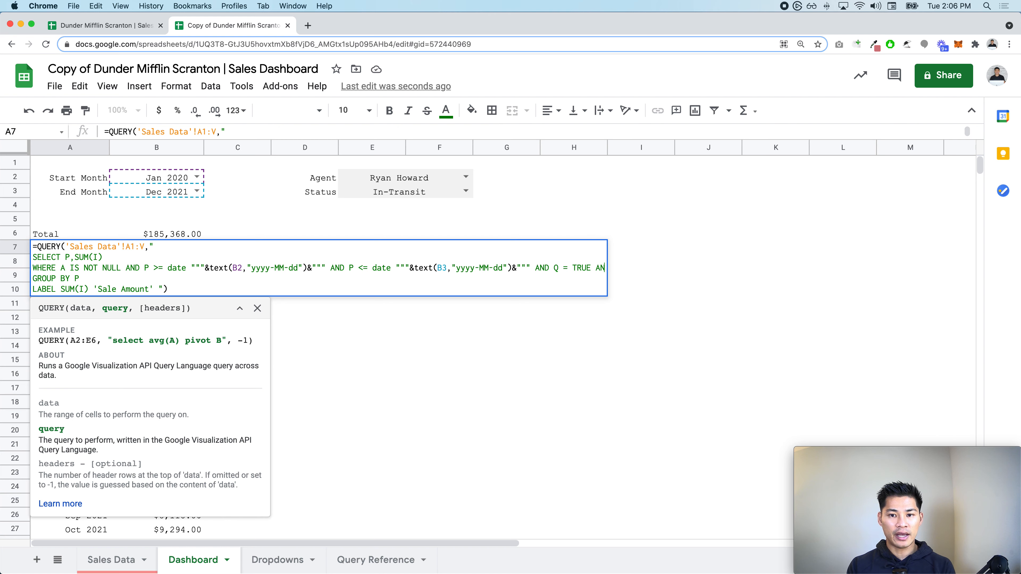
text(D R = TRUE)
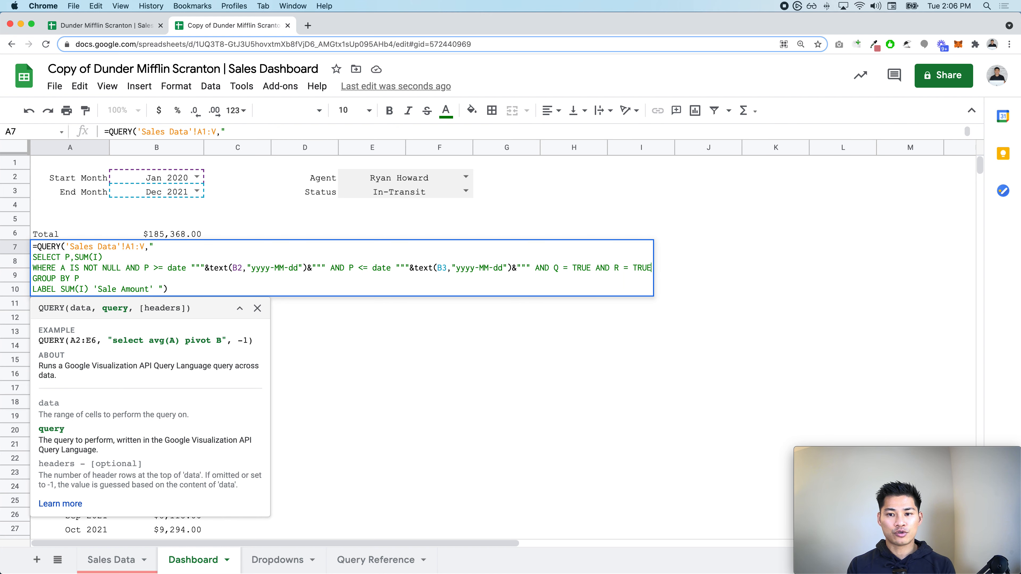
key(Return)
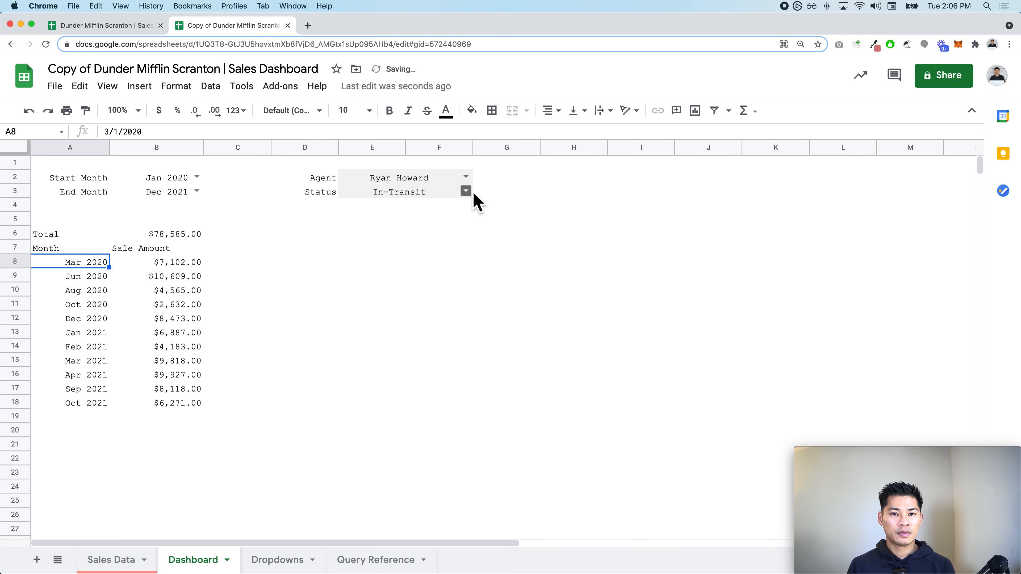
Step: Clear the Dashboard's Agent and Status selections
click(436, 181)
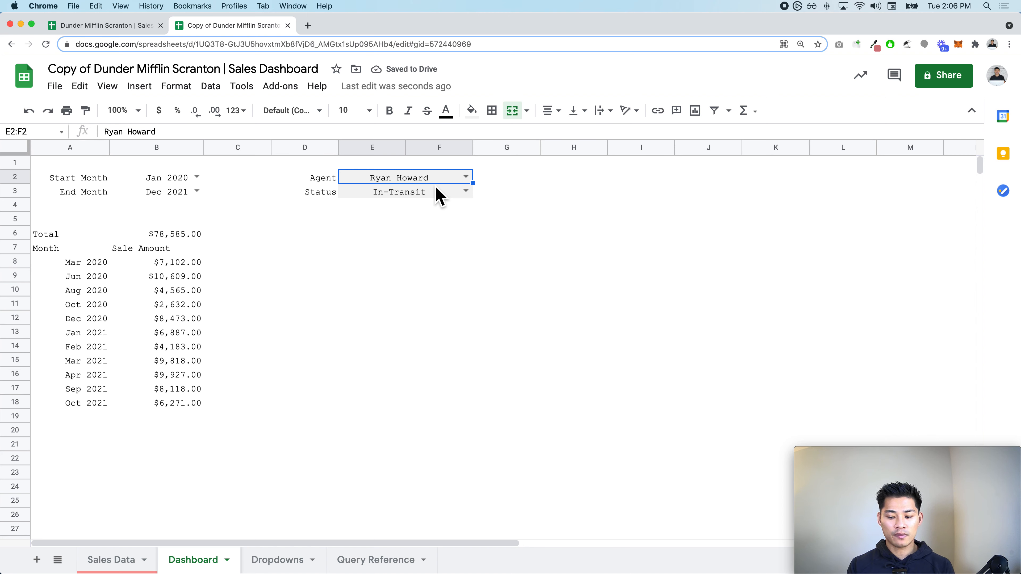
key(Delete)
click(442, 192)
key(Delete)
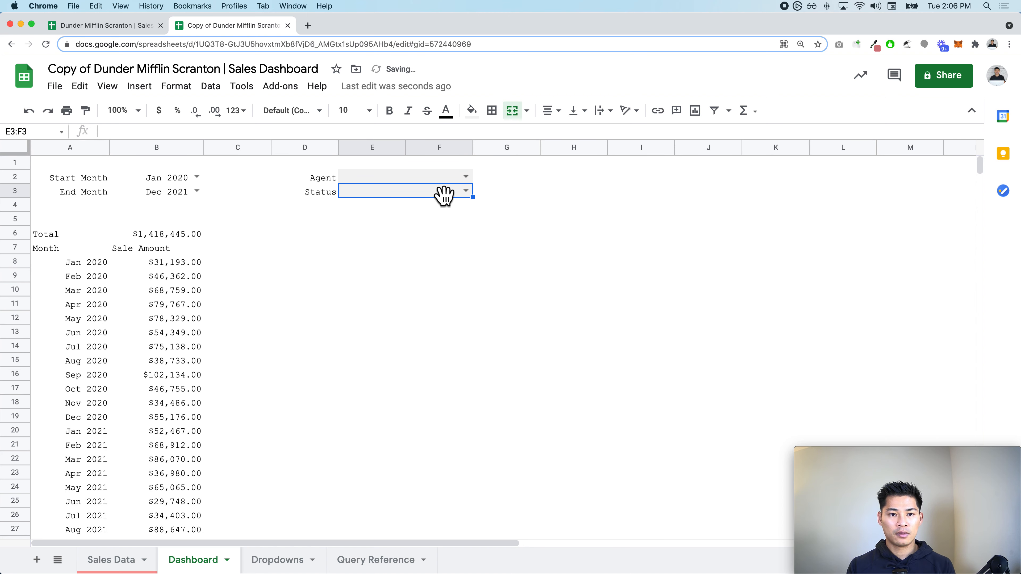
Step: Set the Dashboard's Status to Processing and Agent to the first name in the list, and review the filtered monthly sales
click(466, 191)
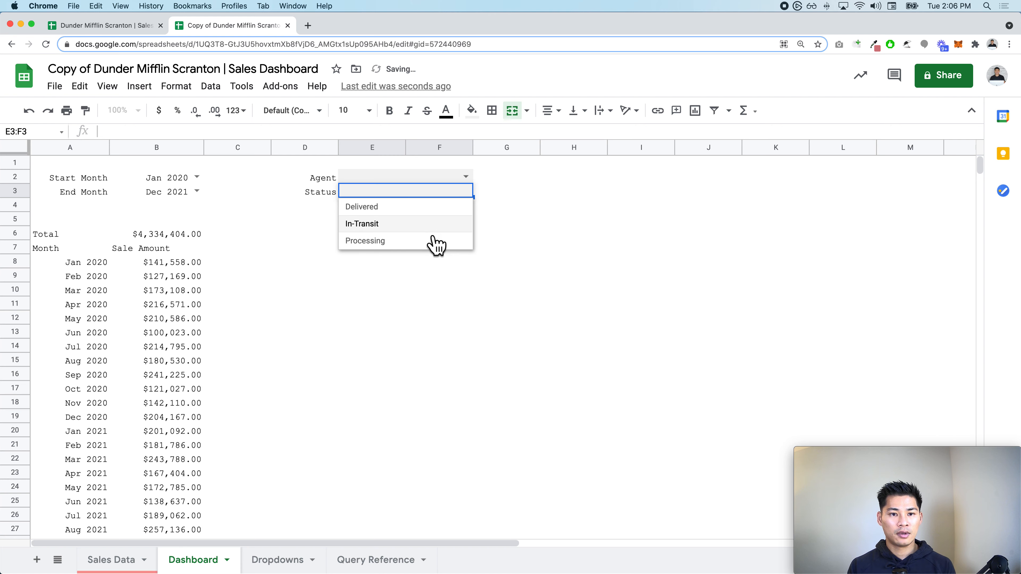
click(436, 241)
click(468, 178)
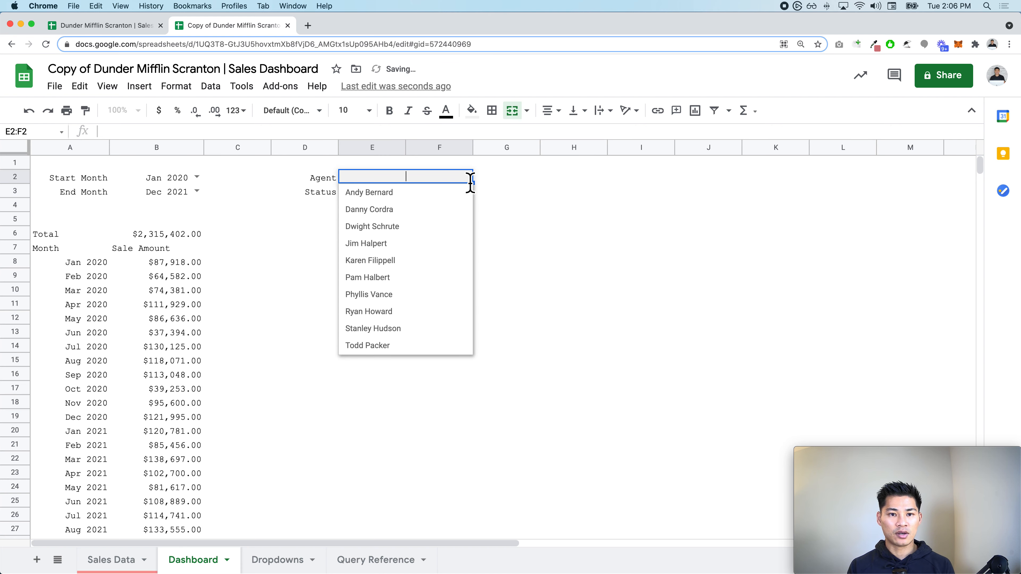
click(450, 197)
click(361, 266)
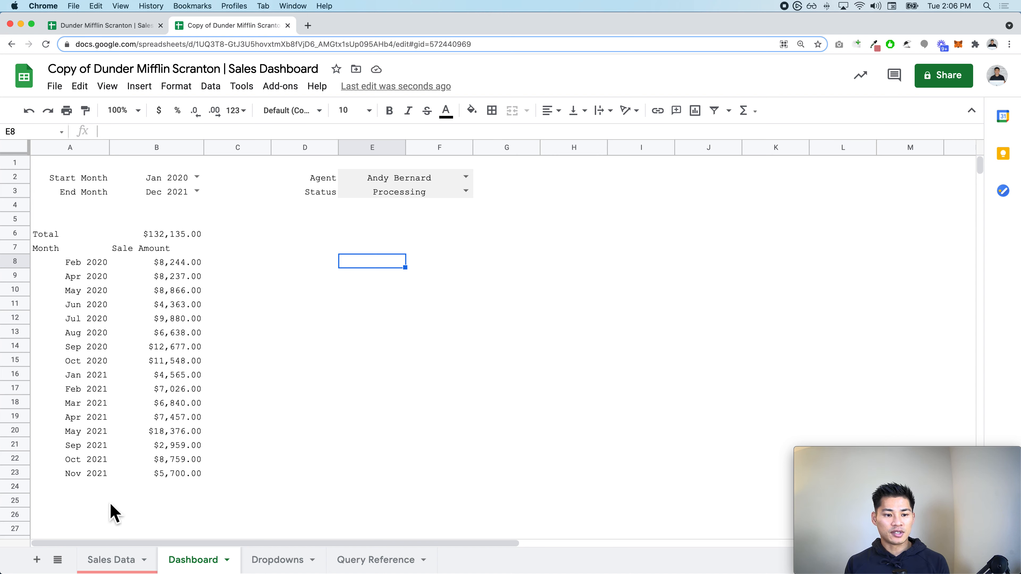
click(189, 478)
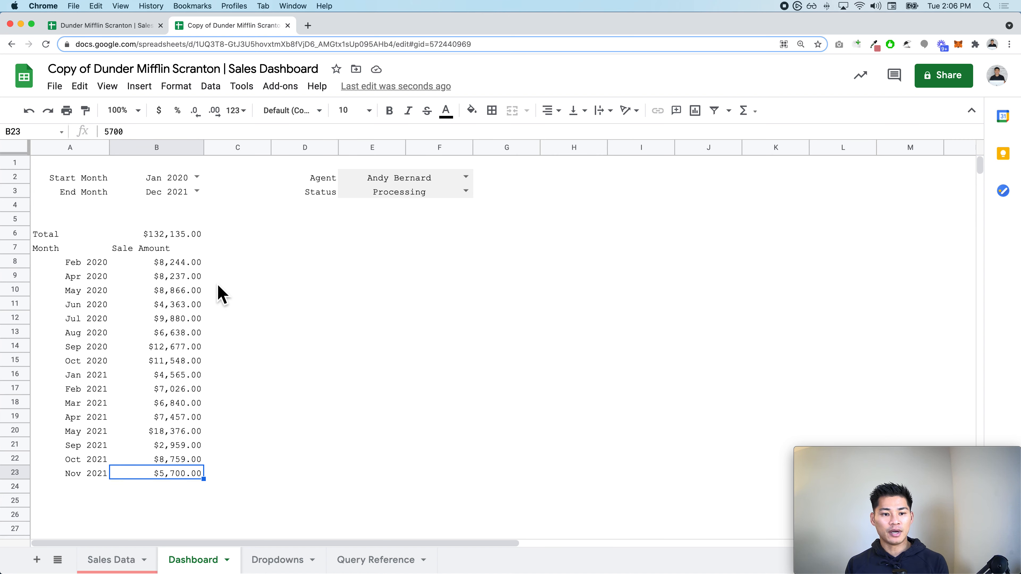
click(286, 278)
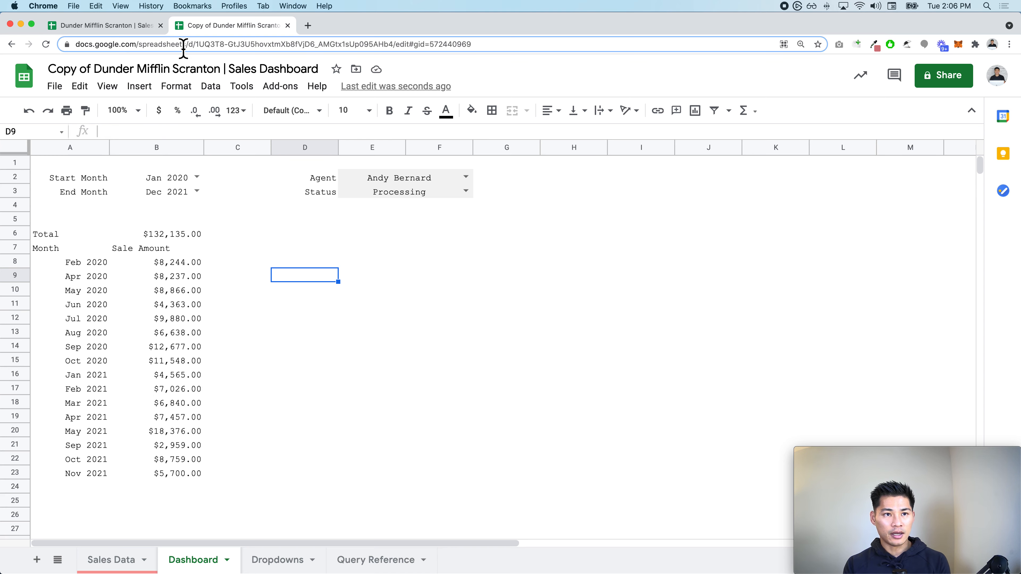
Step: Switch to the original Sales Dashboard spreadsheet, leave its open QUERY cell and view the Monthly Dashboard from the top, zoomed out
key(ctrl+shift+Tab)
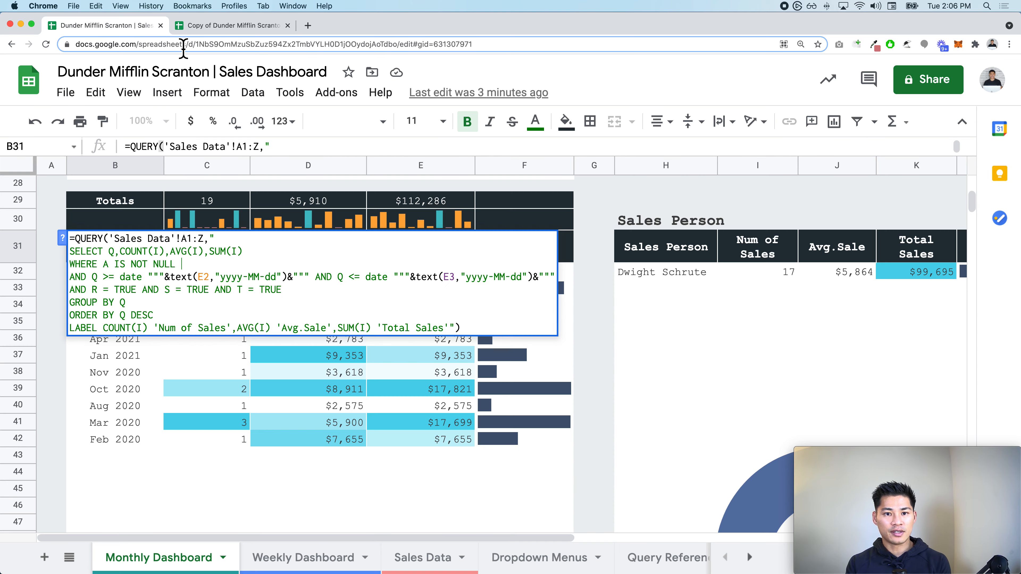
click(255, 397)
scroll(257, 407, up, 5)
key(super+minus)
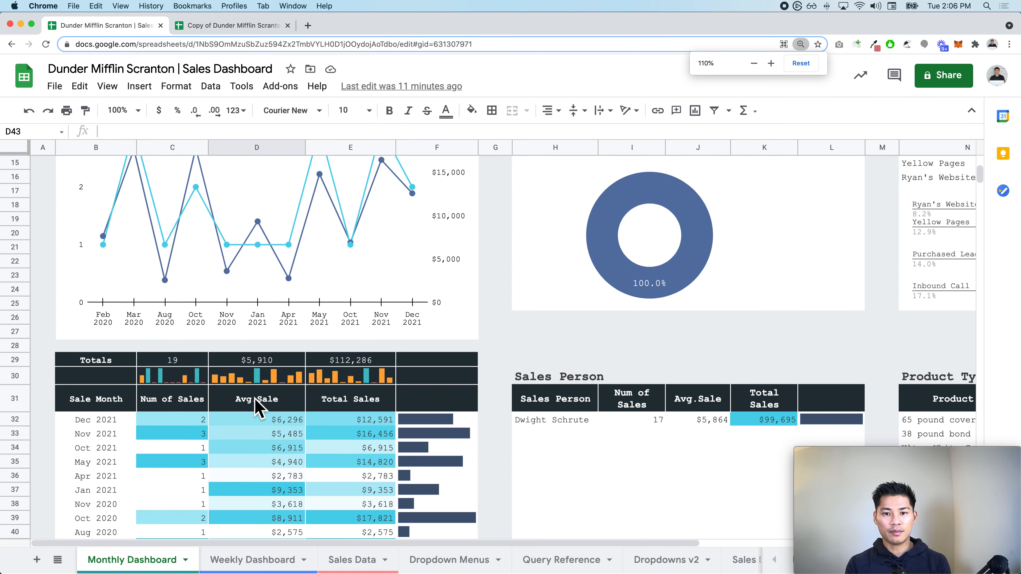
key(super+minus)
scroll(257, 407, up, 3)
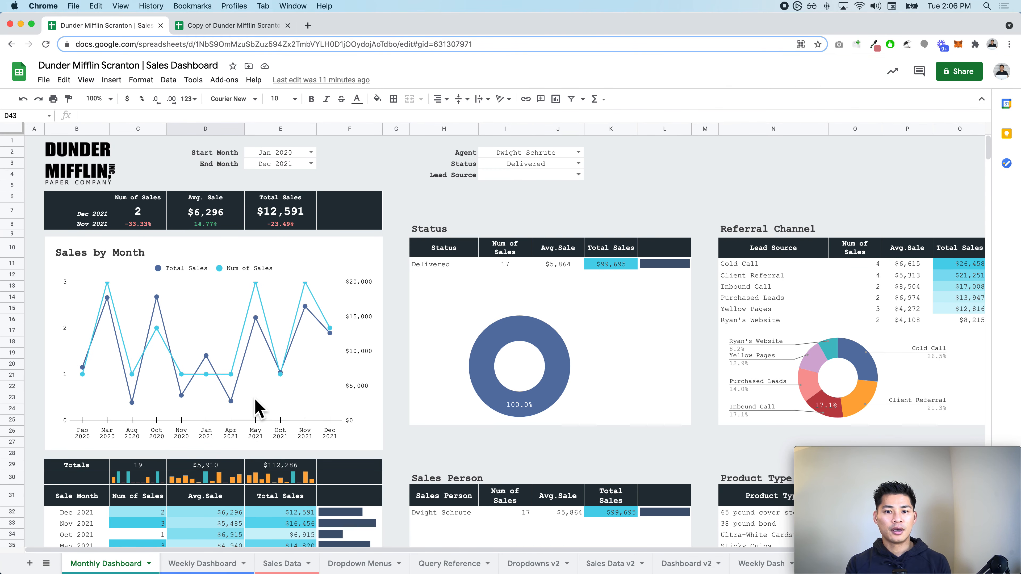